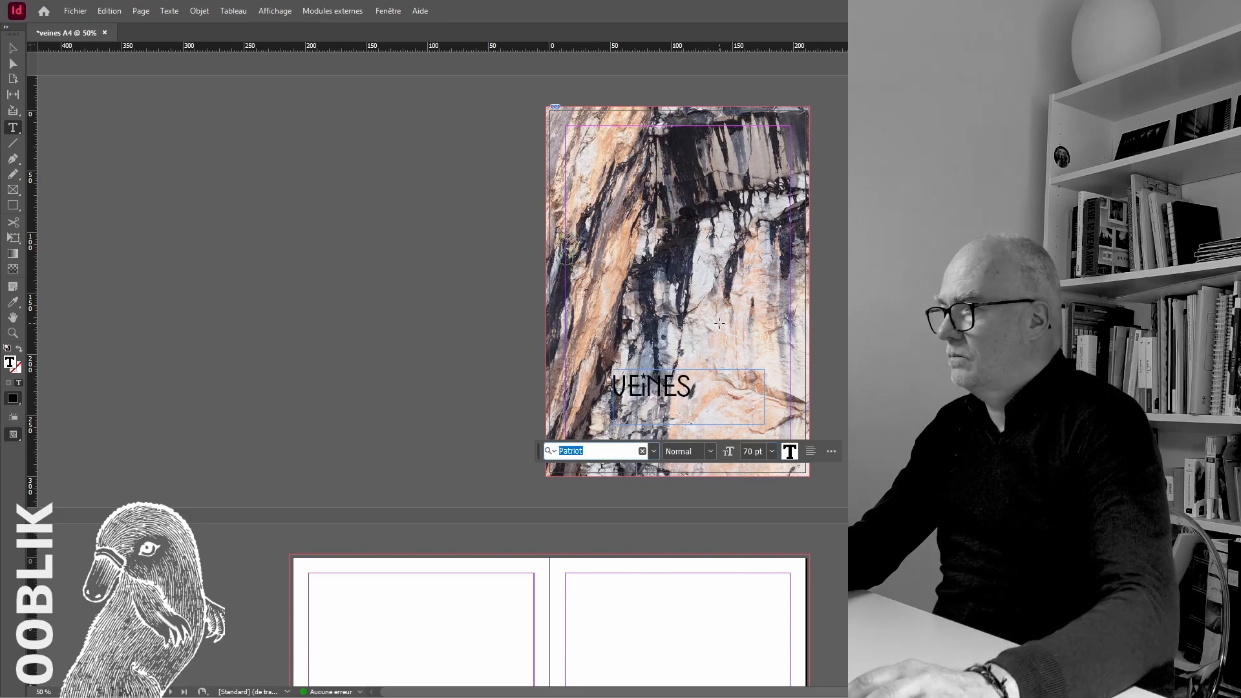
Fit the cover title's text frame to its text and show the page in preview mode
{"action": "left_click", "coordinate": [13, 48]}
{"action": "left_click", "coordinate": [685, 387]}
{"action": "double_click", "coordinate": [764, 424]}
{"action": "left_click", "coordinate": [741, 389]}
{"action": "left_click", "coordinate": [16, 435]}
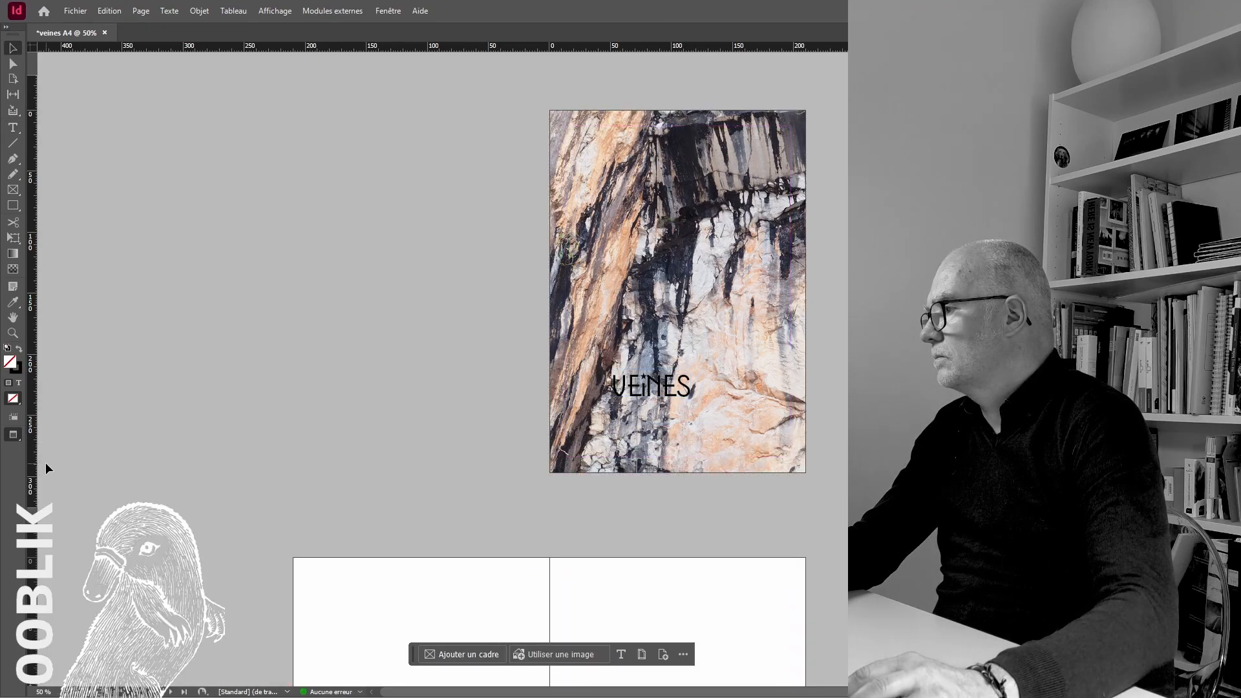
Move the VEiNES title to the lower-right area of the cover photo
{"action": "left_click", "coordinate": [672, 392]}
{"action": "left_click", "coordinate": [714, 346]}
{"action": "left_click_drag", "start_coordinate": [664, 387], "coordinate": [731, 433]}
{"action": "left_click", "coordinate": [750, 394]}
{"action": "left_click", "coordinate": [829, 420]}
Fine-tune the cover title's position by shifting it slightly upward and toward the page's right edge
{"action": "key", "text": "ctrl+plus"}
{"action": "key", "text": "ctrl+plus"}
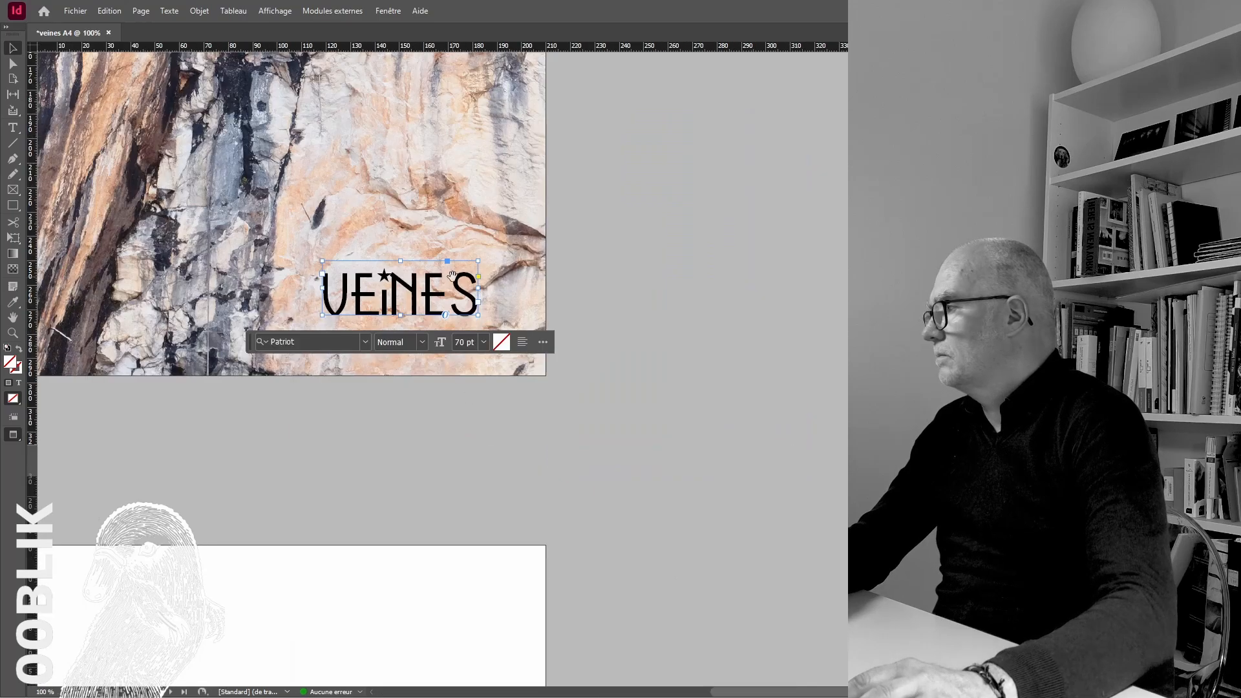
{"action": "left_click_drag", "start_coordinate": [496, 237], "coordinate": [683, 272]}
{"action": "left_click_drag", "start_coordinate": [616, 333], "coordinate": [670, 297]}
{"action": "left_click", "coordinate": [770, 313]}
{"action": "left_click", "coordinate": [834, 305]}
{"action": "left_click", "coordinate": [802, 281]}
{"action": "key", "text": "ctrl+minus"}
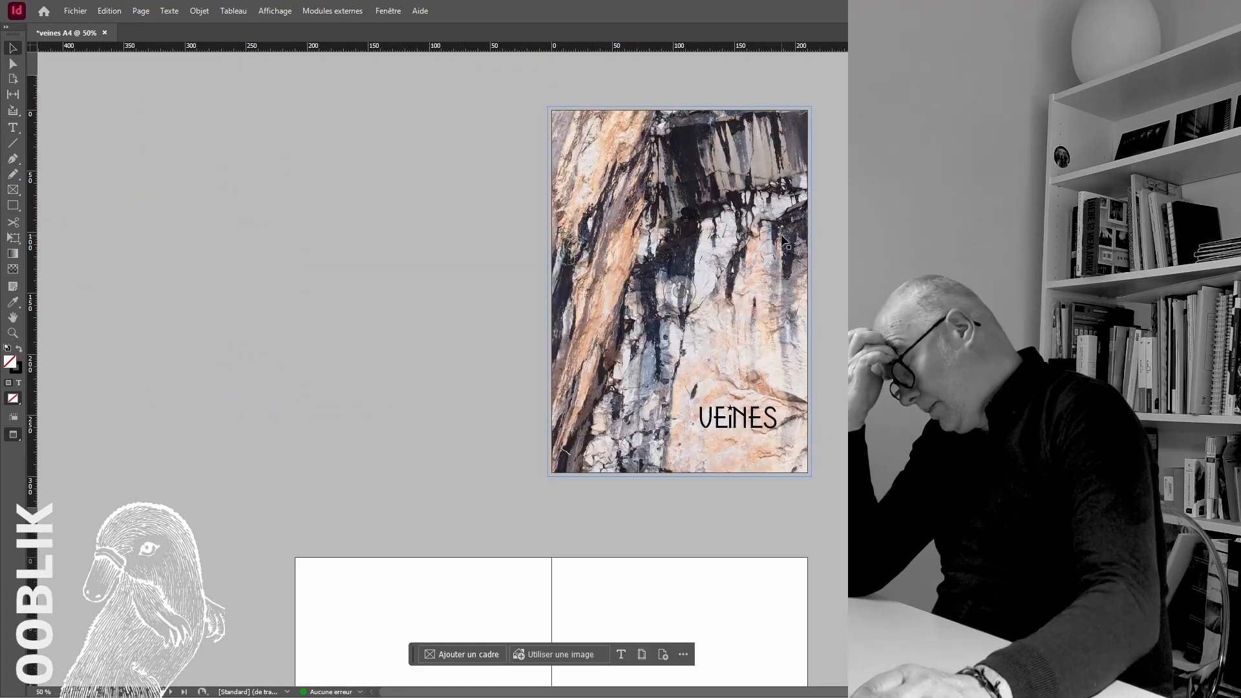
Return to the normal view mode and save the document on the computer as veines A4.indd
{"action": "left_click", "coordinate": [13, 435]}
{"action": "left_click", "coordinate": [49, 452]}
{"action": "left_click", "coordinate": [75, 11]}
{"action": "left_click", "coordinate": [149, 88]}
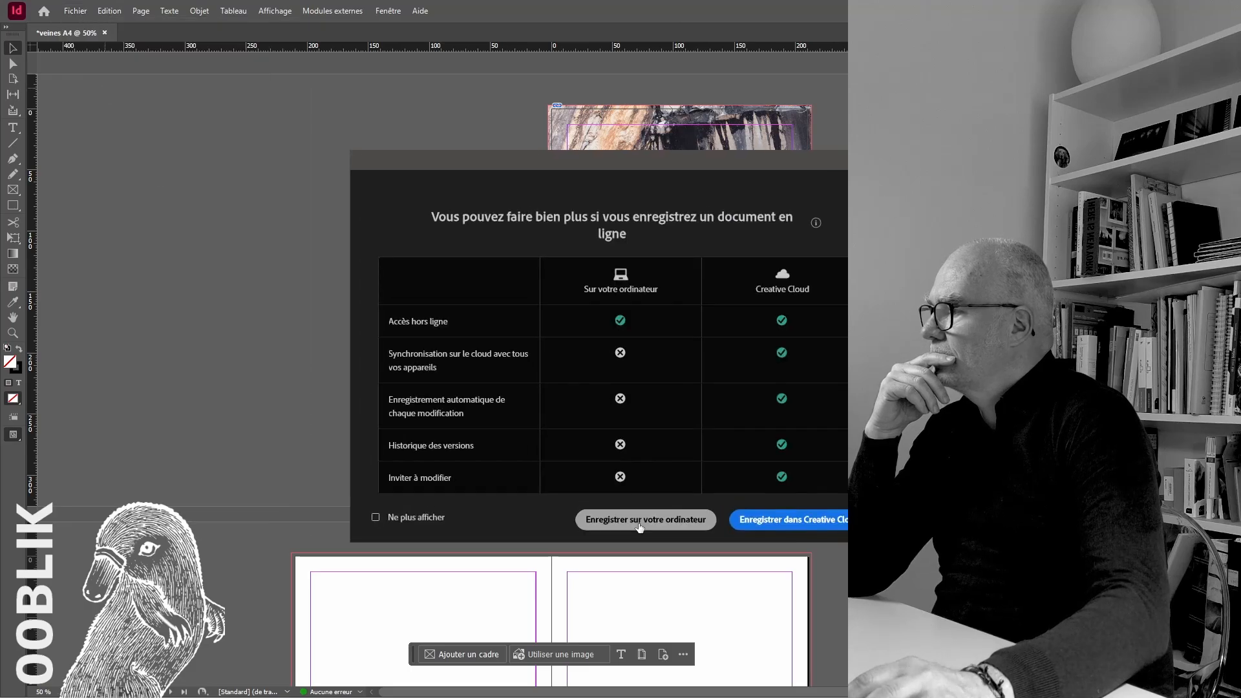
{"action": "left_click", "coordinate": [645, 522]}
{"action": "key", "text": "Return"}
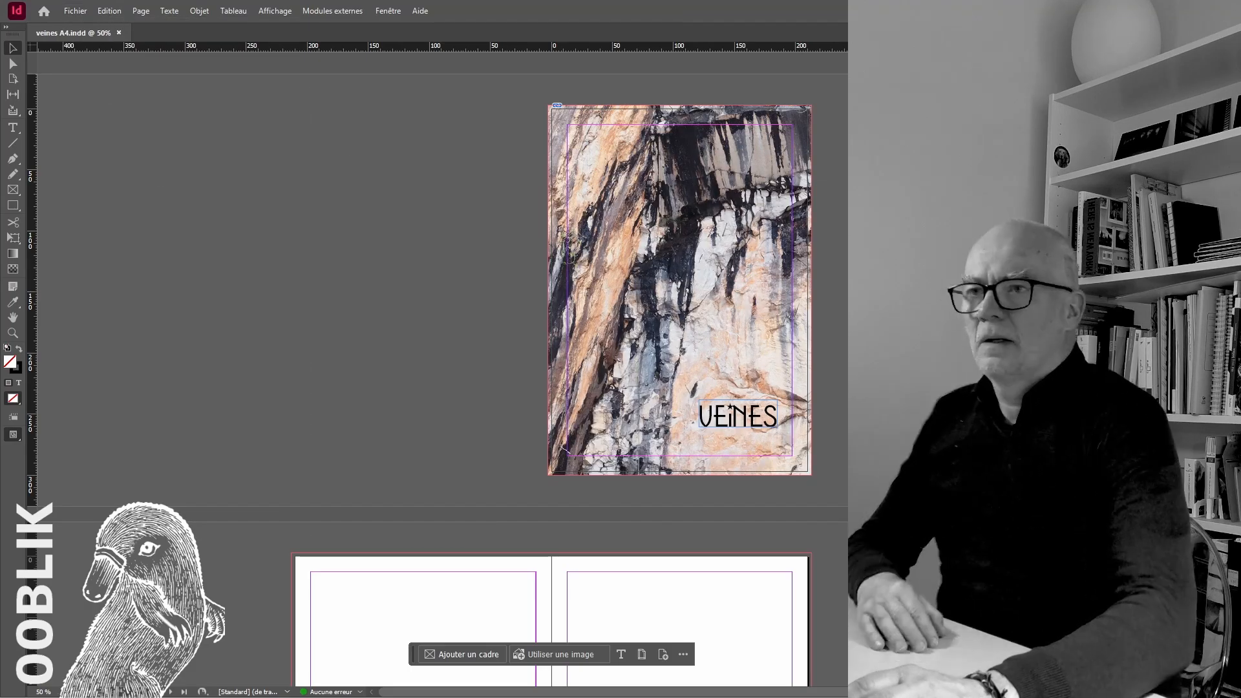
Place the seaside rocks photo on the right page of the first spread, crop its frame to the bleed and enlarge it to full height
{"action": "scroll", "coordinate": [550, 310], "scroll_direction": "down", "scroll_amount": 5}
{"action": "key", "text": "ctrl+d"}
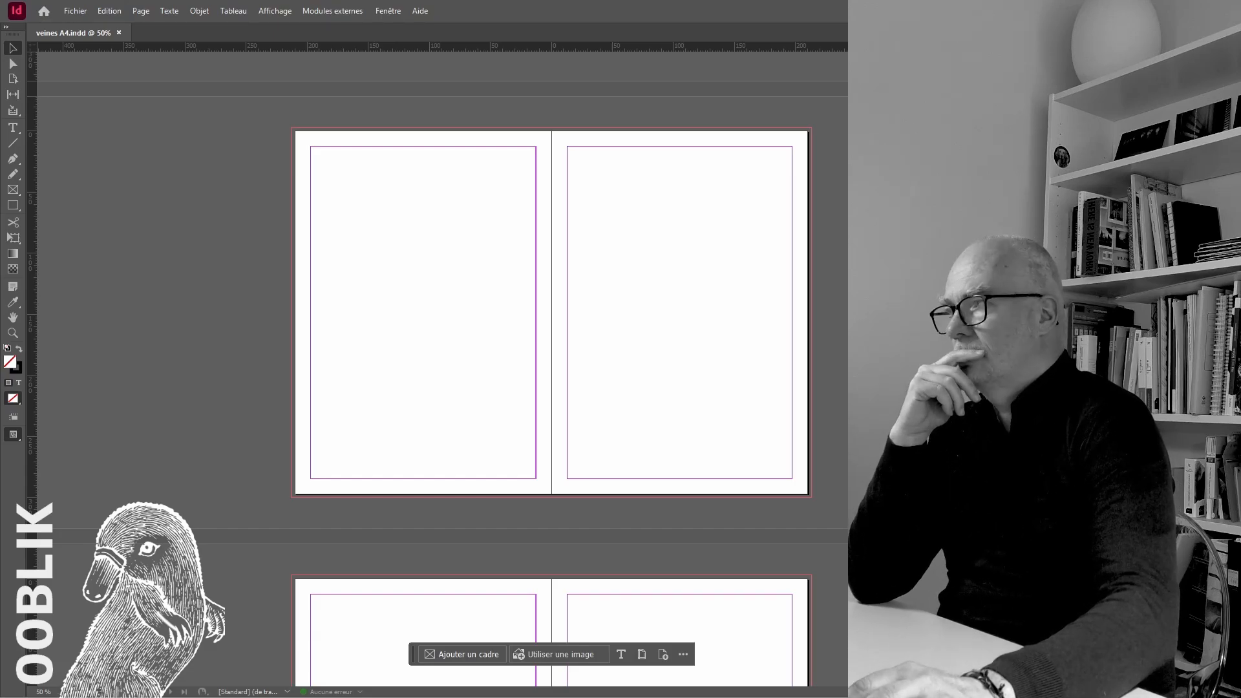
{"action": "left_click", "coordinate": [677, 262]}
{"action": "left_click_drag", "start_coordinate": [591, 168], "coordinate": [589, 168]}
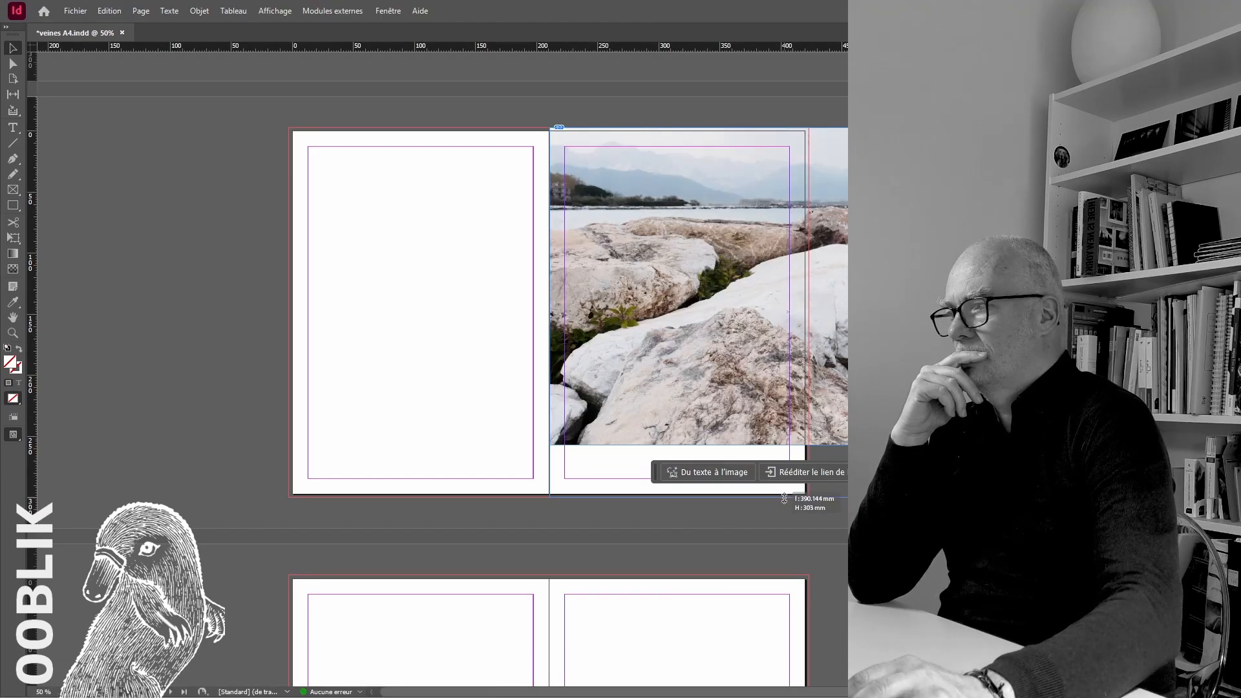
{"action": "left_click_drag", "start_coordinate": [784, 498], "coordinate": [795, 441]}
{"action": "left_click_drag", "start_coordinate": [801, 496], "coordinate": [801, 495]}
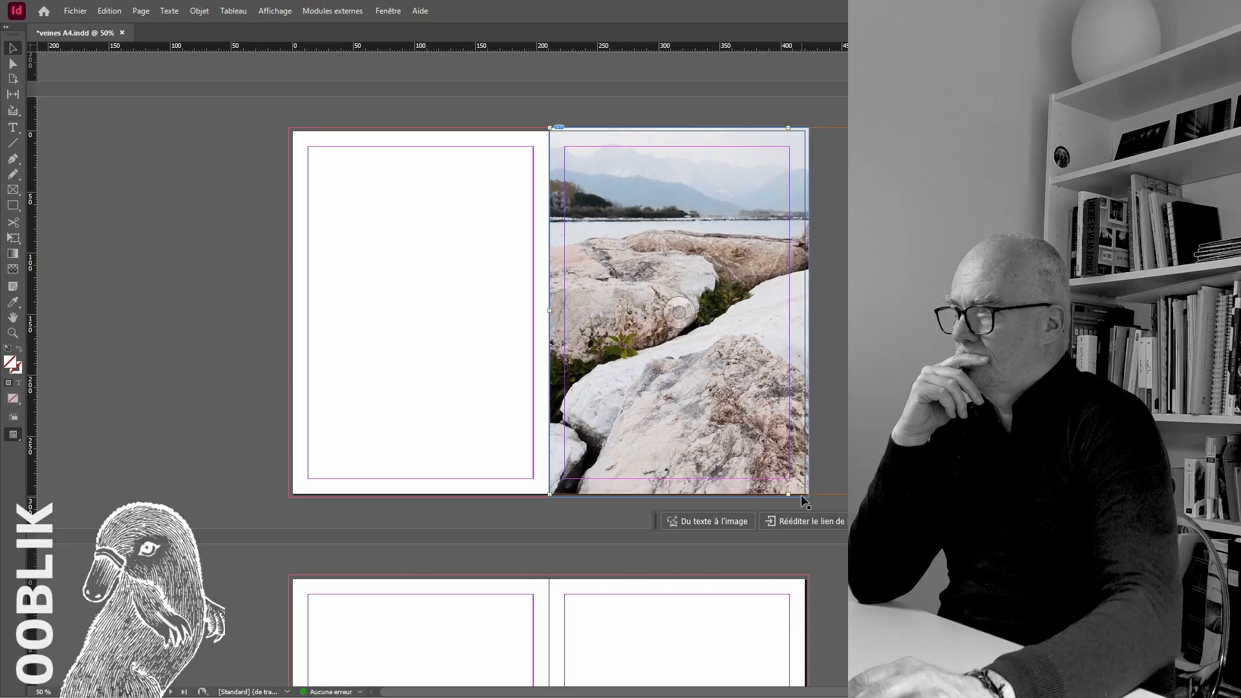
Copy the rocks photo to the left page of the next spread and extend its frame to the outer bleed
{"action": "key", "text": "ctrl+c"}
{"action": "scroll", "coordinate": [387, 463], "scroll_direction": "down", "scroll_amount": 3}
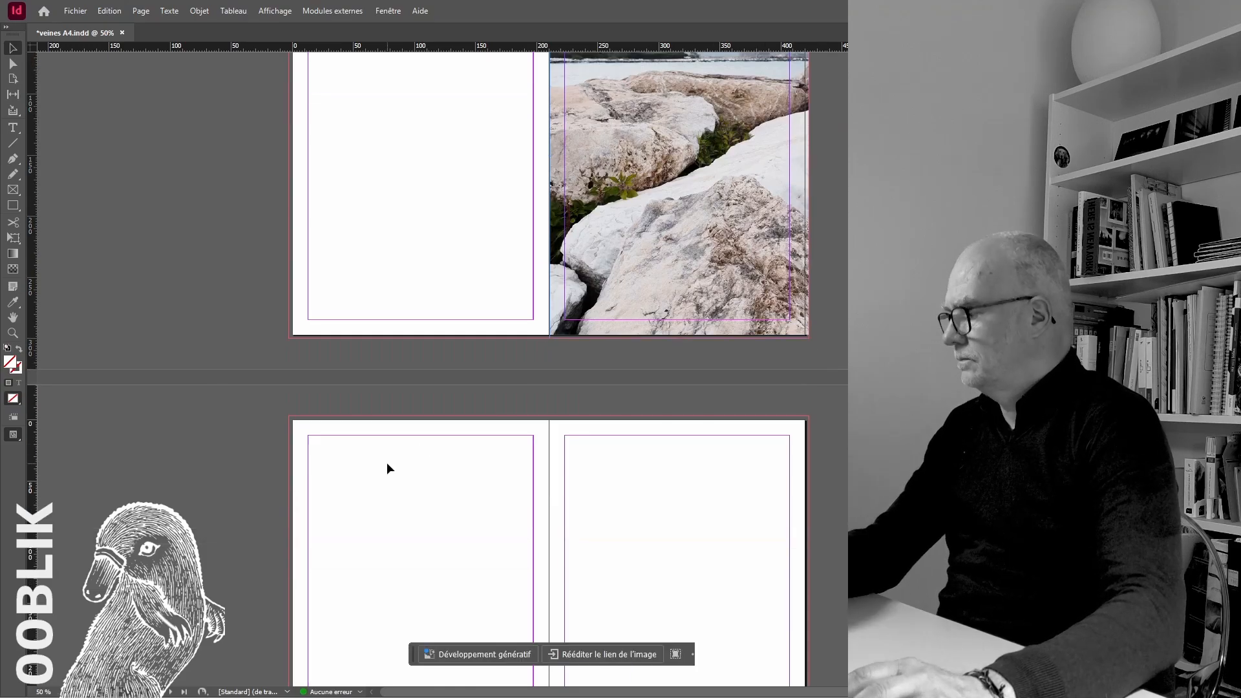
{"action": "key", "text": "ctrl+v"}
{"action": "scroll", "coordinate": [475, 456], "scroll_direction": "down", "scroll_amount": 5}
{"action": "left_click_drag", "start_coordinate": [455, 304], "coordinate": [323, 369]}
{"action": "key", "text": "ctrl+1"}
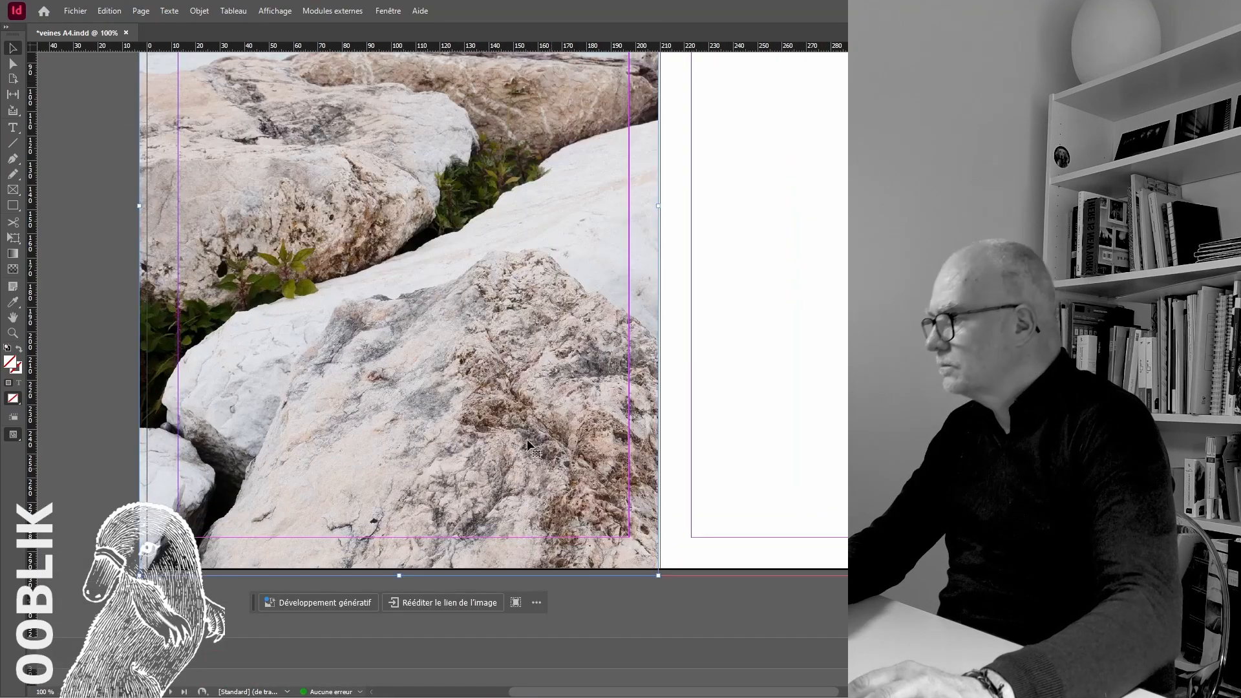
{"action": "left_click_drag", "start_coordinate": [138, 207], "coordinate": [136, 206]}
{"action": "key", "text": "ctrl+5"}
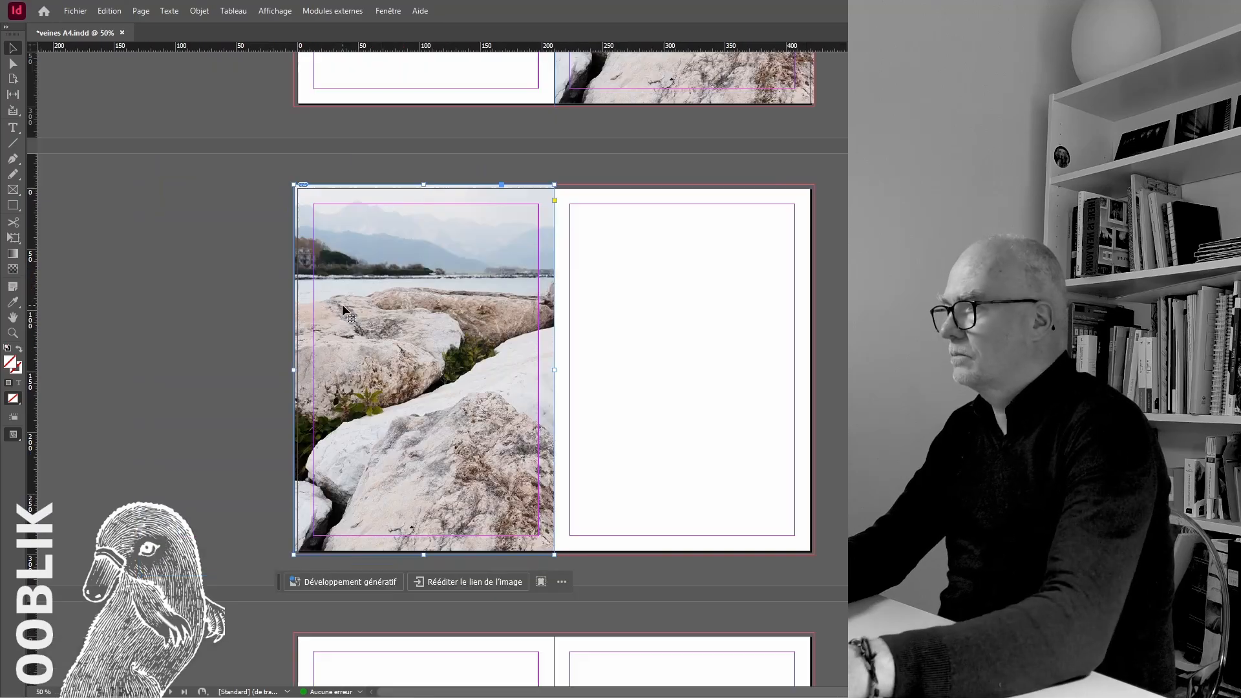
Slide the copied photo inside its left-page frame to show the other part of the rocks
{"action": "scroll", "coordinate": [480, 362], "scroll_direction": "up", "scroll_amount": 4}
{"action": "scroll", "coordinate": [480, 363], "scroll_direction": "down", "scroll_amount": 3}
{"action": "double_click", "coordinate": [480, 379]}
{"action": "left_click_drag", "start_coordinate": [480, 379], "coordinate": [264, 388]}
{"action": "left_click", "coordinate": [823, 349]}
{"action": "scroll", "coordinate": [823, 349], "scroll_direction": "up", "scroll_amount": 6}
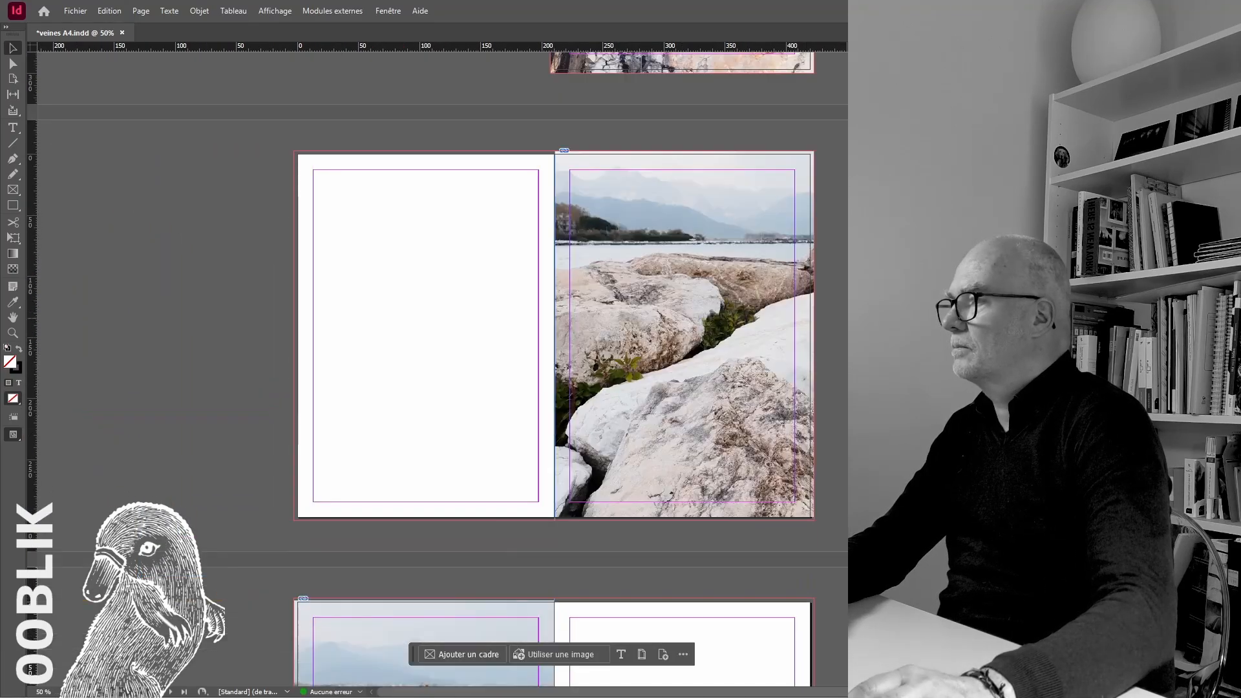
{"action": "scroll", "coordinate": [823, 349], "scroll_direction": "down", "scroll_amount": 9}
{"action": "double_click", "coordinate": [388, 283]}
{"action": "left_click_drag", "start_coordinate": [388, 283], "coordinate": [422, 283]}
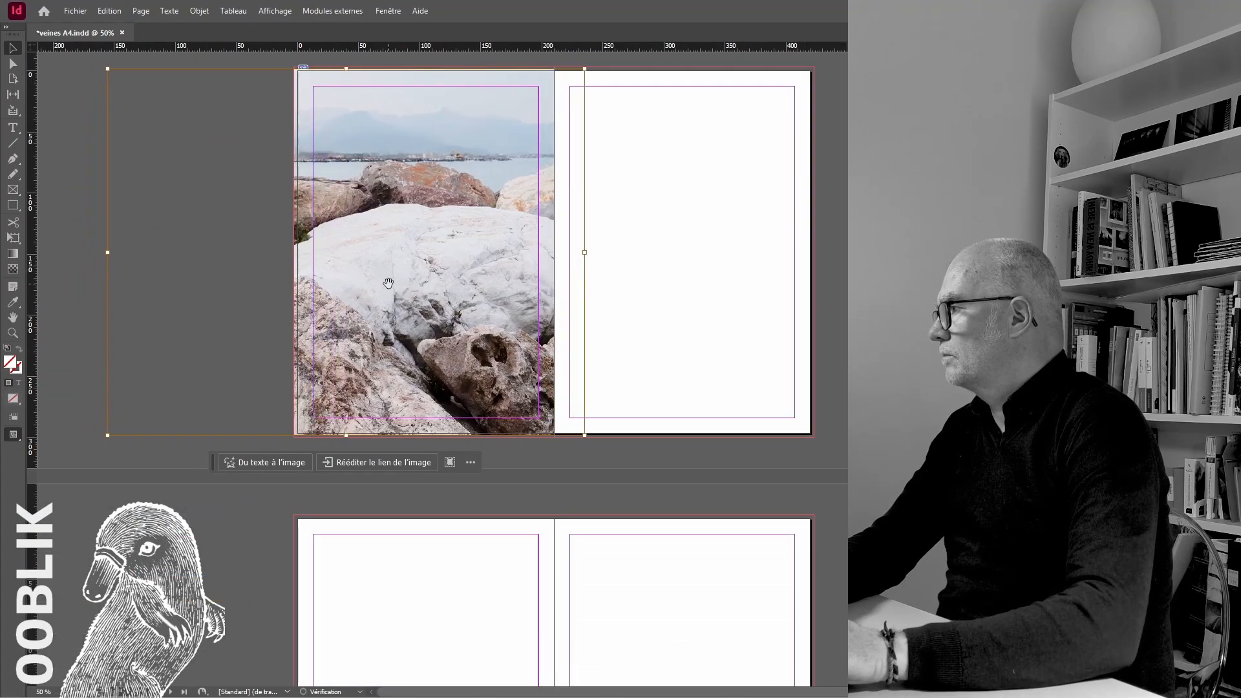
Nudge the left-page rocks photo further left in its frame and extend its upper and lower edges slightly
{"action": "scroll", "coordinate": [816, 208], "scroll_direction": "up", "scroll_amount": 6}
{"action": "scroll", "coordinate": [816, 250], "scroll_direction": "down", "scroll_amount": 5}
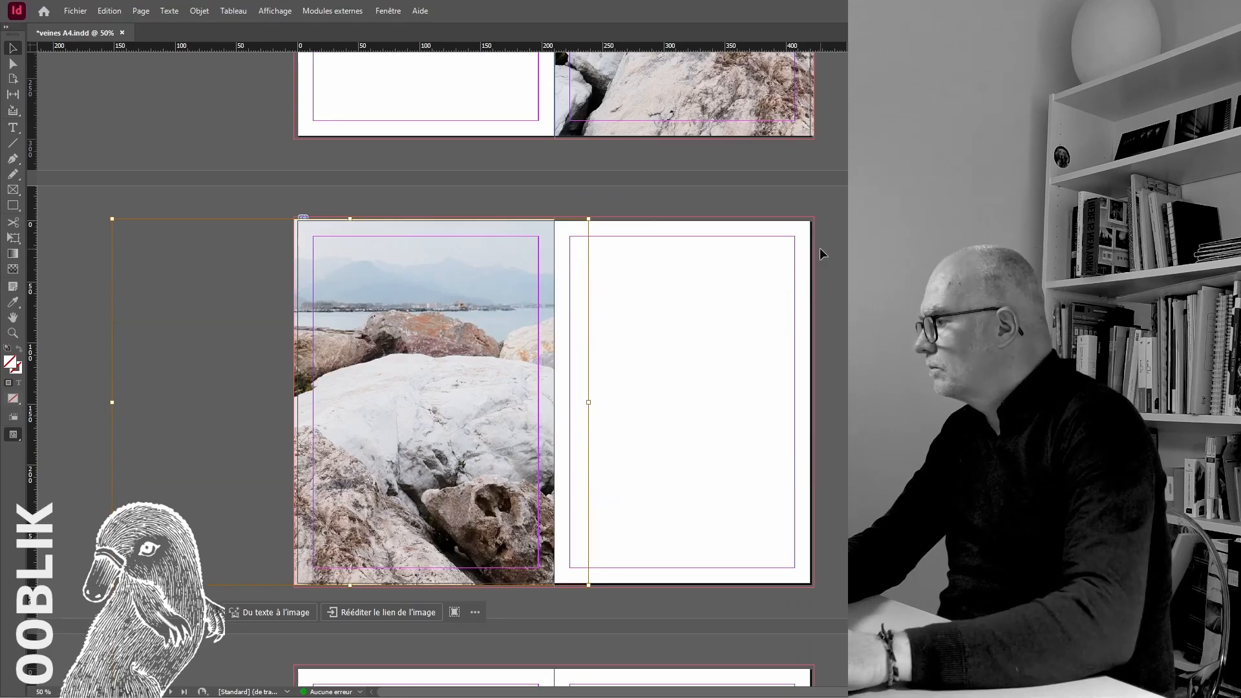
{"action": "key", "text": "shift+Left"}
{"action": "key", "text": "shift+Left"}
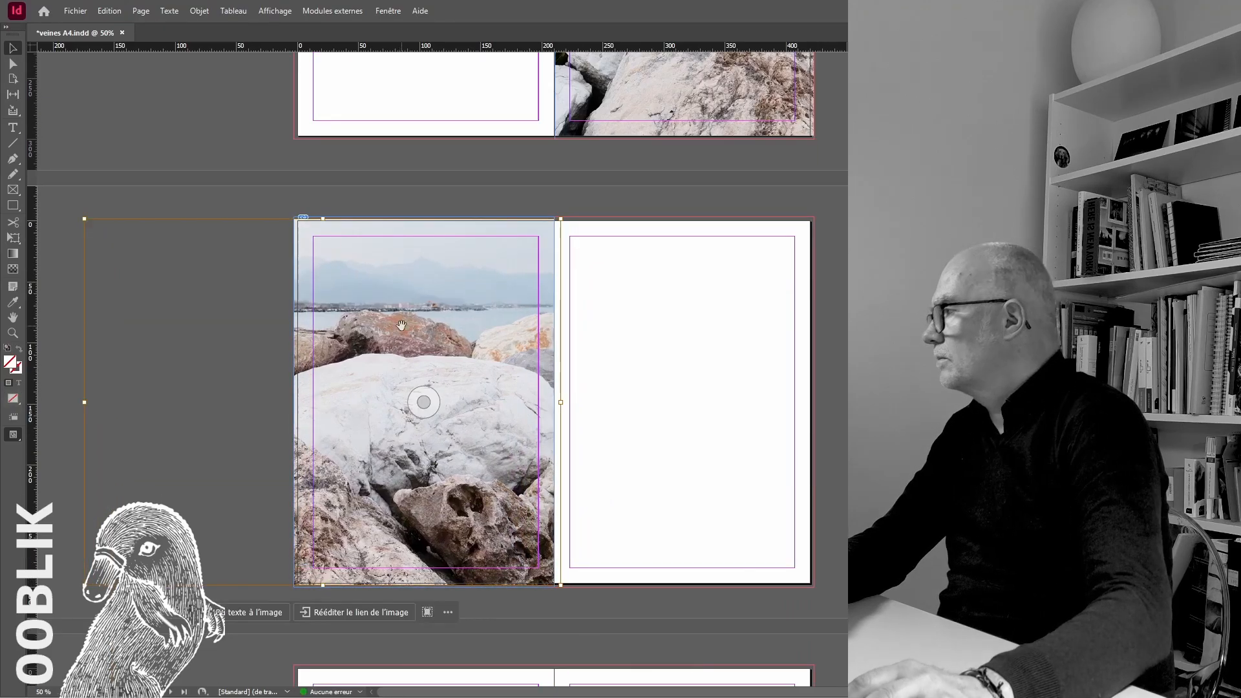
{"action": "left_click_drag", "start_coordinate": [322, 218], "coordinate": [322, 216]}
{"action": "left_click_drag", "start_coordinate": [322, 586], "coordinate": [321, 590]}
{"action": "left_click", "coordinate": [831, 402]}
{"action": "scroll", "coordinate": [831, 402], "scroll_direction": "up", "scroll_amount": 14}
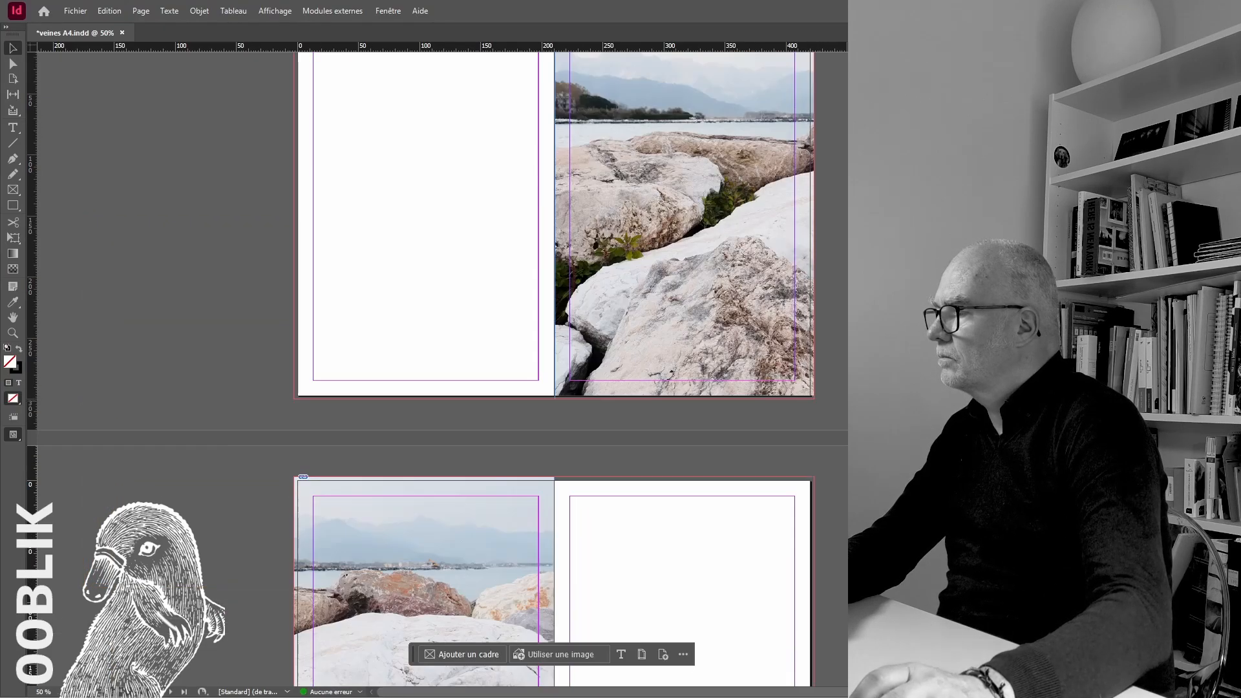
Place the harbour photo on the facing right page and crop its frame to the page's bleed
{"action": "scroll", "coordinate": [831, 403], "scroll_direction": "down", "scroll_amount": 11}
{"action": "scroll", "coordinate": [552, 369], "scroll_direction": "down", "scroll_amount": 4}
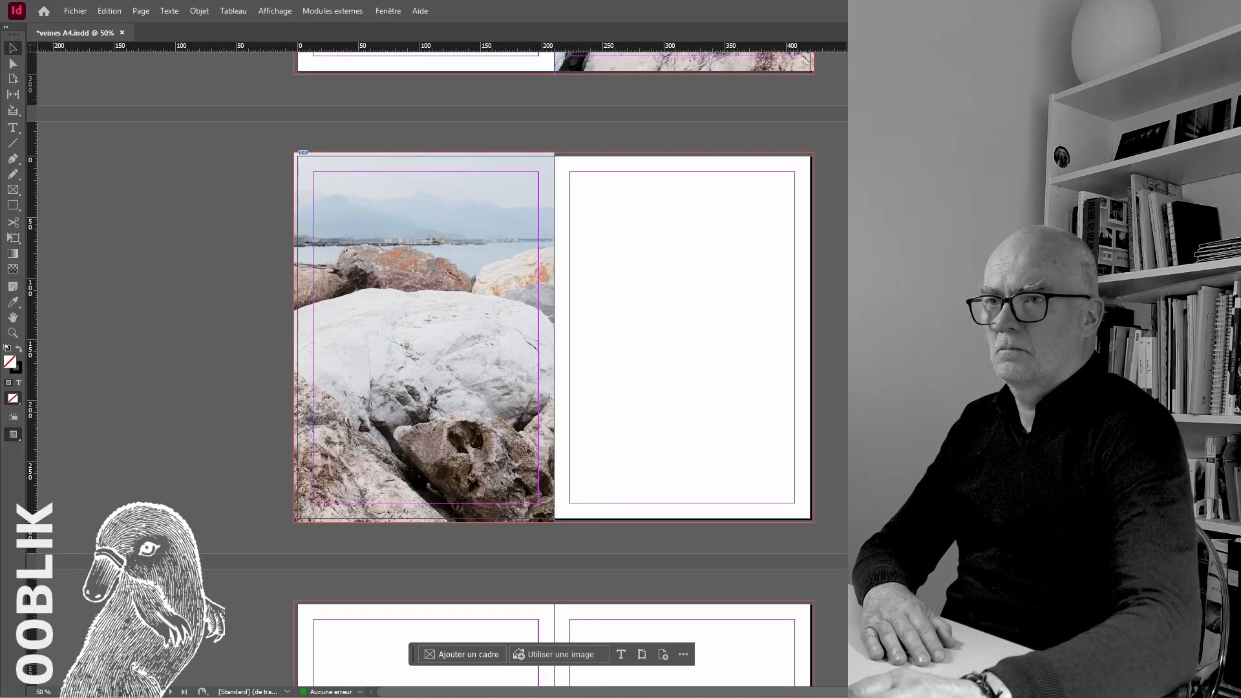
{"action": "left_click", "coordinate": [673, 295]}
{"action": "left_click_drag", "start_coordinate": [720, 355], "coordinate": [600, 216]}
{"action": "left_click_drag", "start_coordinate": [798, 524], "coordinate": [798, 524]}
{"action": "left_click_drag", "start_coordinate": [1030, 337], "coordinate": [815, 339]}
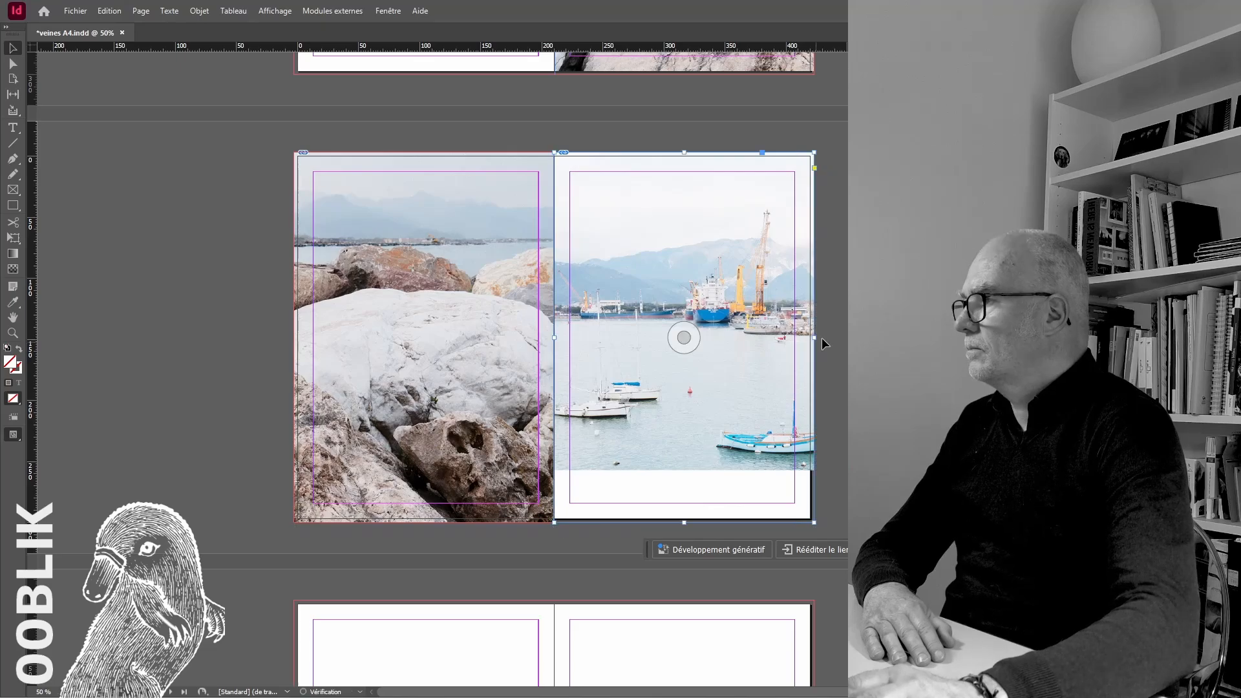
Scale the harbour photo up inside its frame until it fills the full page height
{"action": "double_click", "coordinate": [791, 473]}
{"action": "left_click_drag", "start_coordinate": [799, 521], "coordinate": [798, 522]}
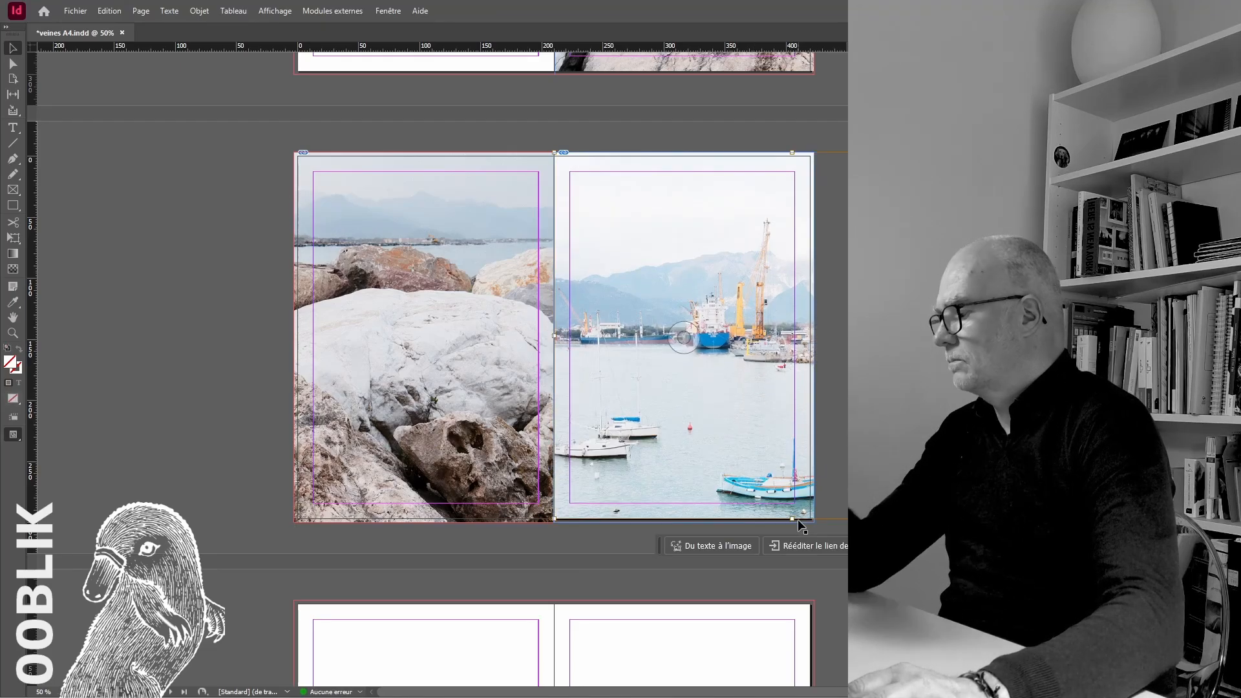
{"action": "key", "text": "ctrl+z"}
{"action": "left_click", "coordinate": [813, 140]}
{"action": "left_click_drag", "start_coordinate": [1017, 470], "coordinate": [1068, 522]}
{"action": "left_click", "coordinate": [597, 133]}
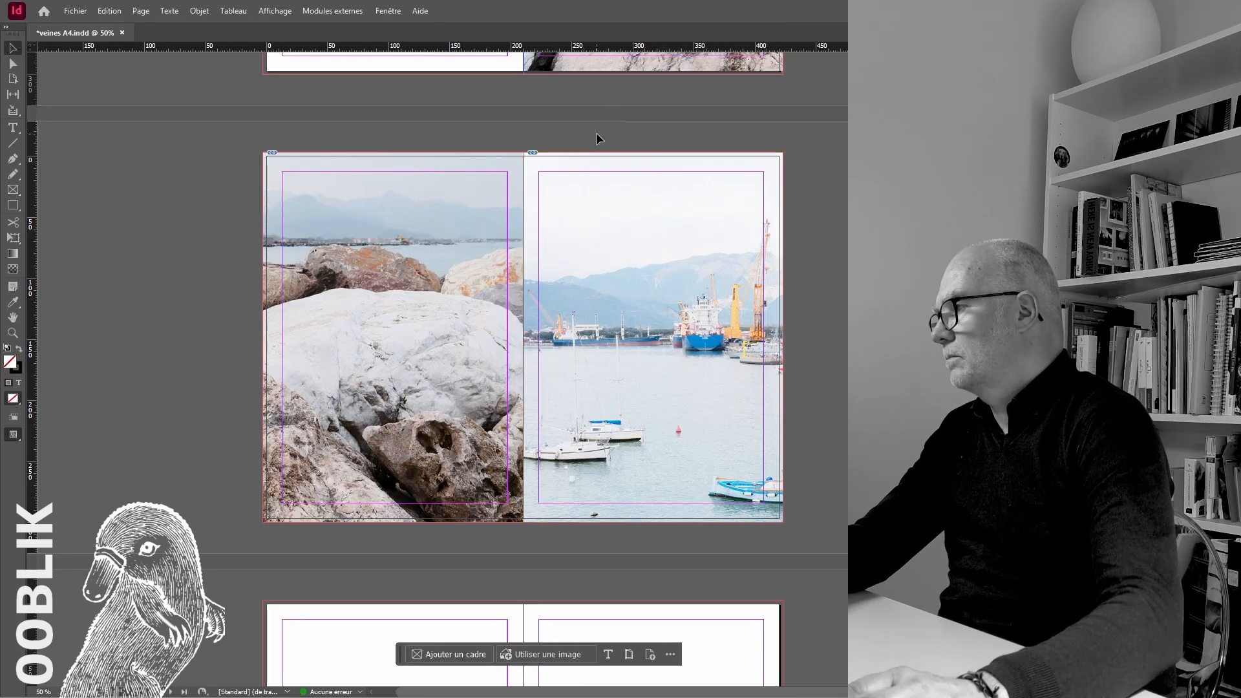
Switch to preview mode and slide the harbour photo left in its frame to show the blue boat and mountains
{"action": "left_click", "coordinate": [12, 435]}
{"action": "left_click", "coordinate": [57, 467]}
{"action": "double_click", "coordinate": [615, 357]}
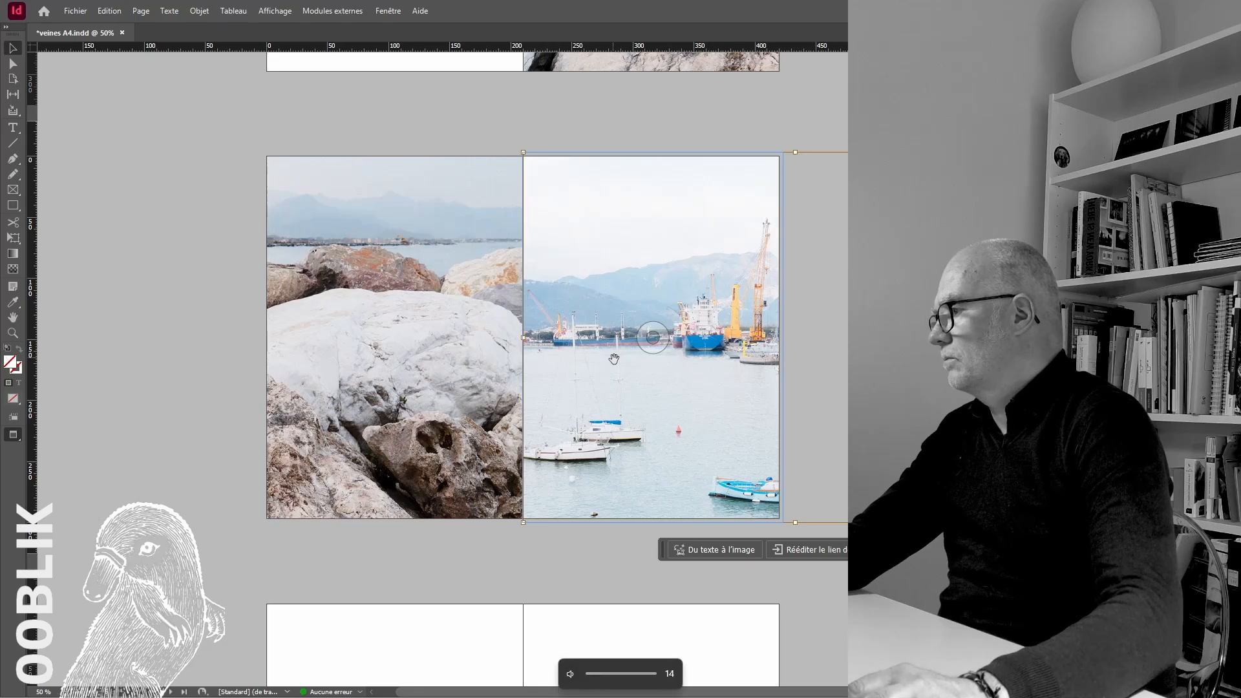
{"action": "left_click_drag", "start_coordinate": [642, 365], "coordinate": [514, 366]}
{"action": "left_click", "coordinate": [525, 147]}
{"action": "key", "text": "alt+Tab"}
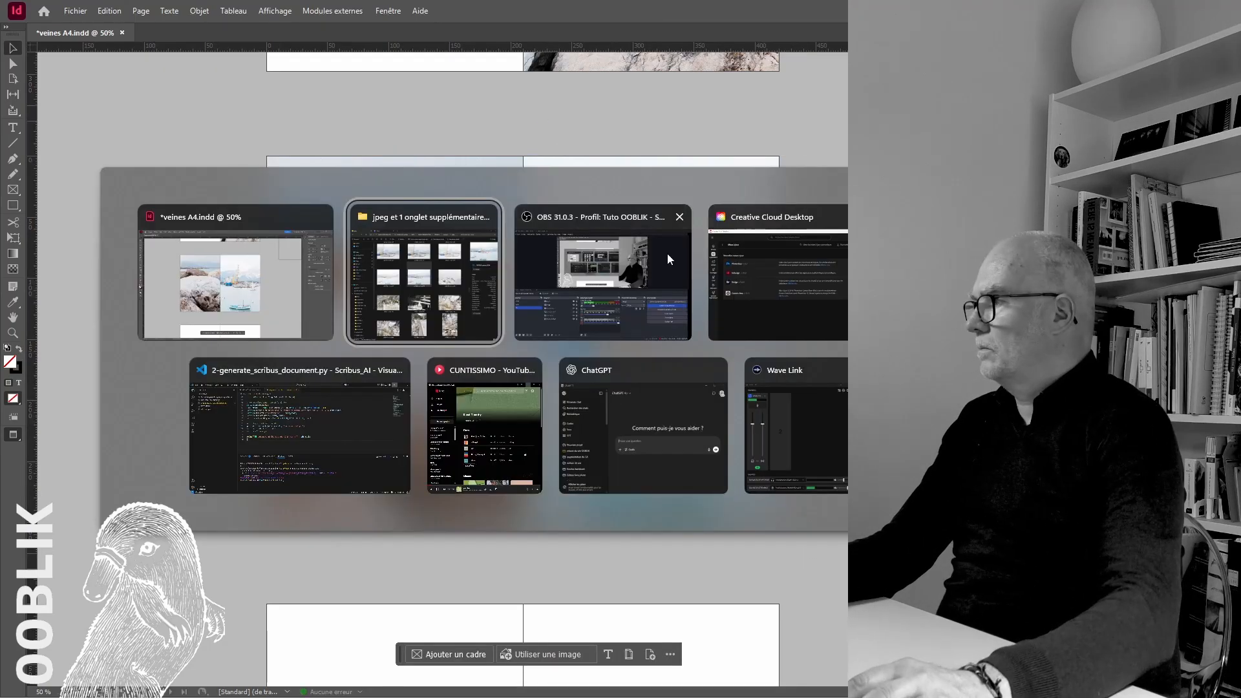
{"action": "key", "text": "alt+Tab"}
{"action": "key", "text": "XF86AudioLowerVolume"}
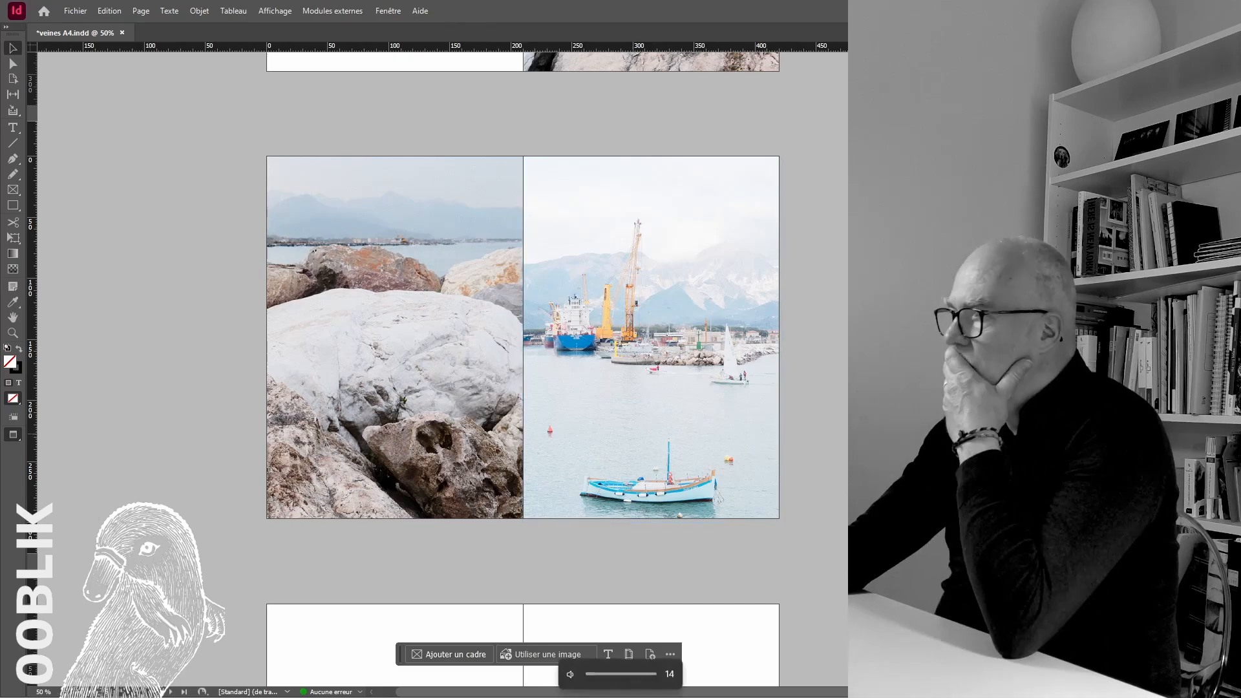
Place the quarry rock photo across the next blank spread and extend its frame to the bleed in normal view
{"action": "scroll", "coordinate": [522, 323], "scroll_direction": "down", "scroll_amount": 5}
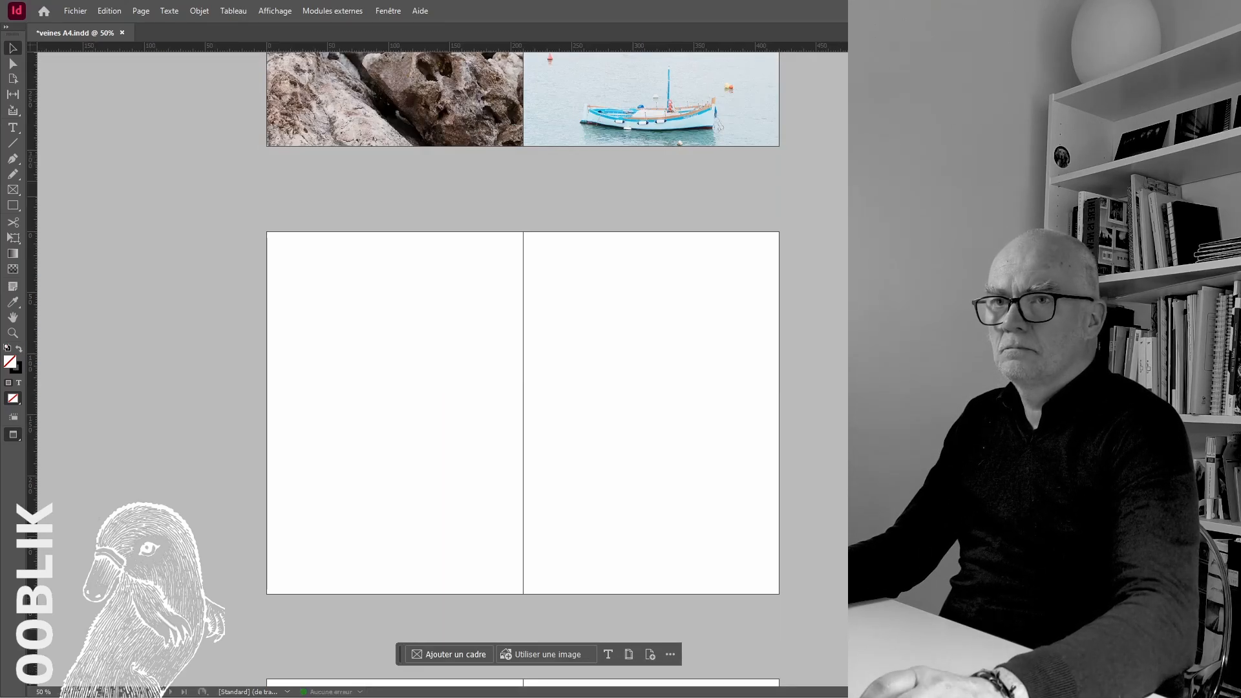
{"action": "left_click", "coordinate": [377, 334]}
{"action": "left_click_drag", "start_coordinate": [430, 366], "coordinate": [315, 258]}
{"action": "right_click", "coordinate": [13, 435]}
{"action": "left_click", "coordinate": [52, 450]}
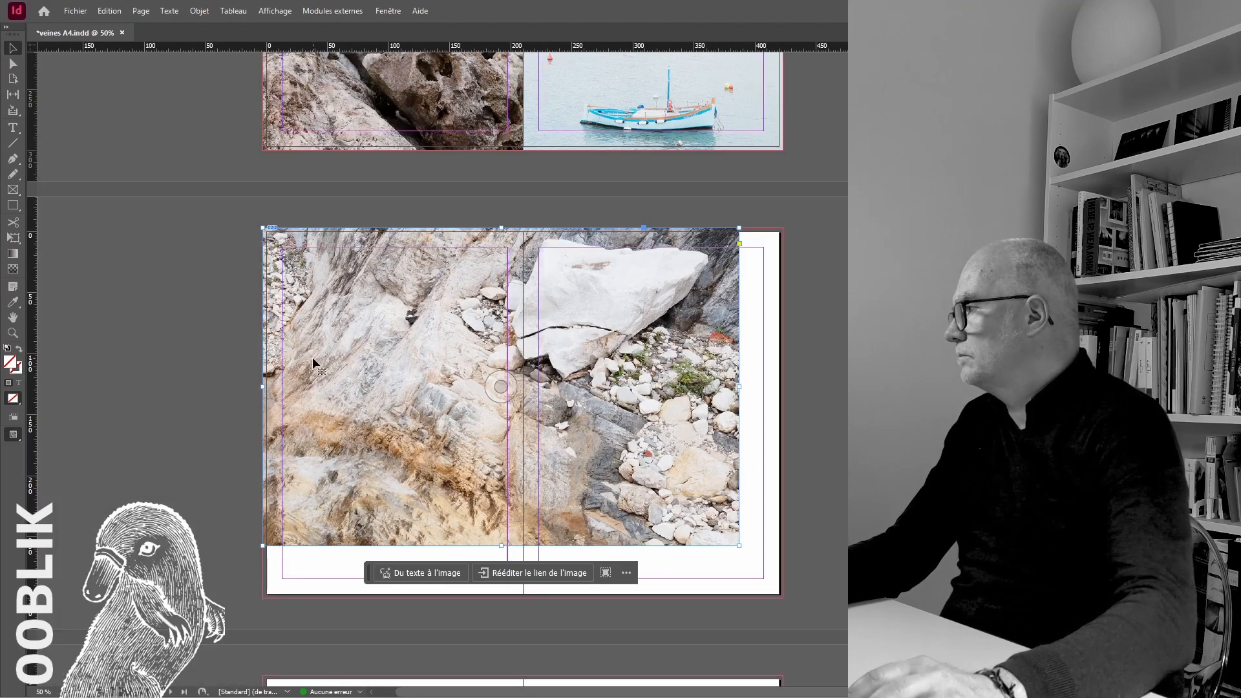
{"action": "left_click_drag", "start_coordinate": [782, 591], "coordinate": [783, 591]}
Fit the quarry rock photo to fill its frame proportionally and show the spread in preview mode
{"action": "right_click", "coordinate": [712, 464]}
{"action": "mouse_move", "coordinate": [782, 431]}
{"action": "left_click", "coordinate": [957, 444]}
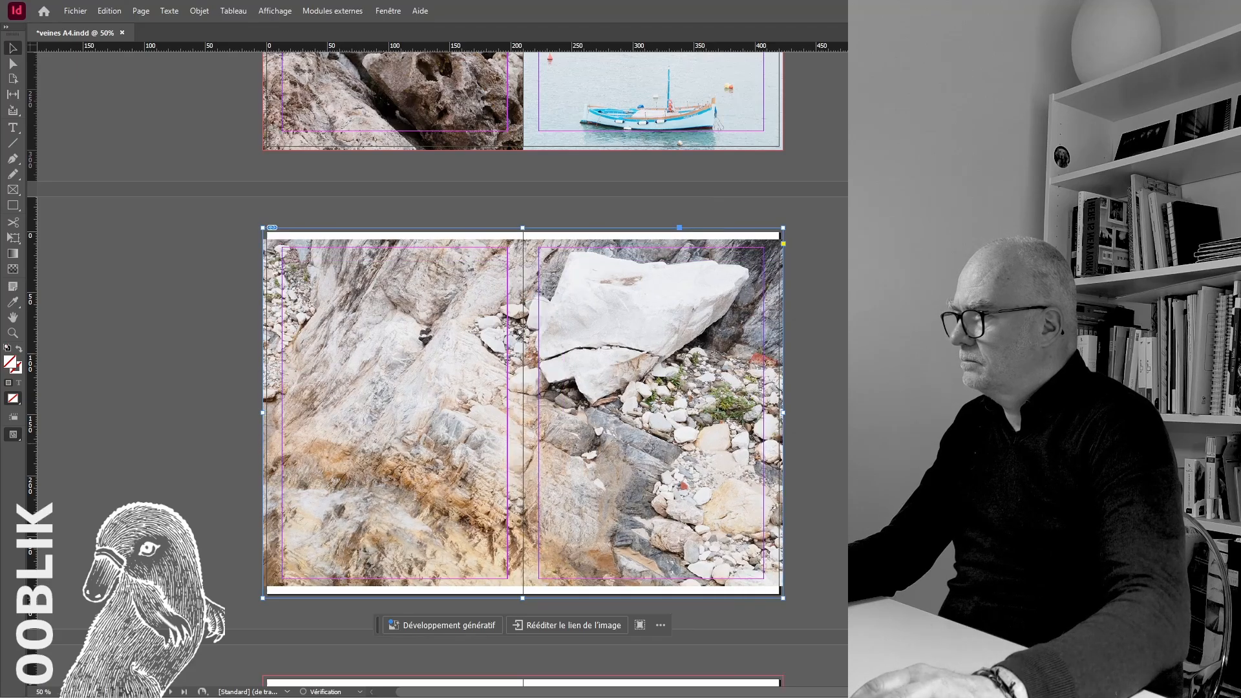
{"action": "right_click", "coordinate": [710, 395]}
{"action": "left_click", "coordinate": [957, 431]}
{"action": "left_click", "coordinate": [905, 424]}
{"action": "right_click", "coordinate": [13, 435]}
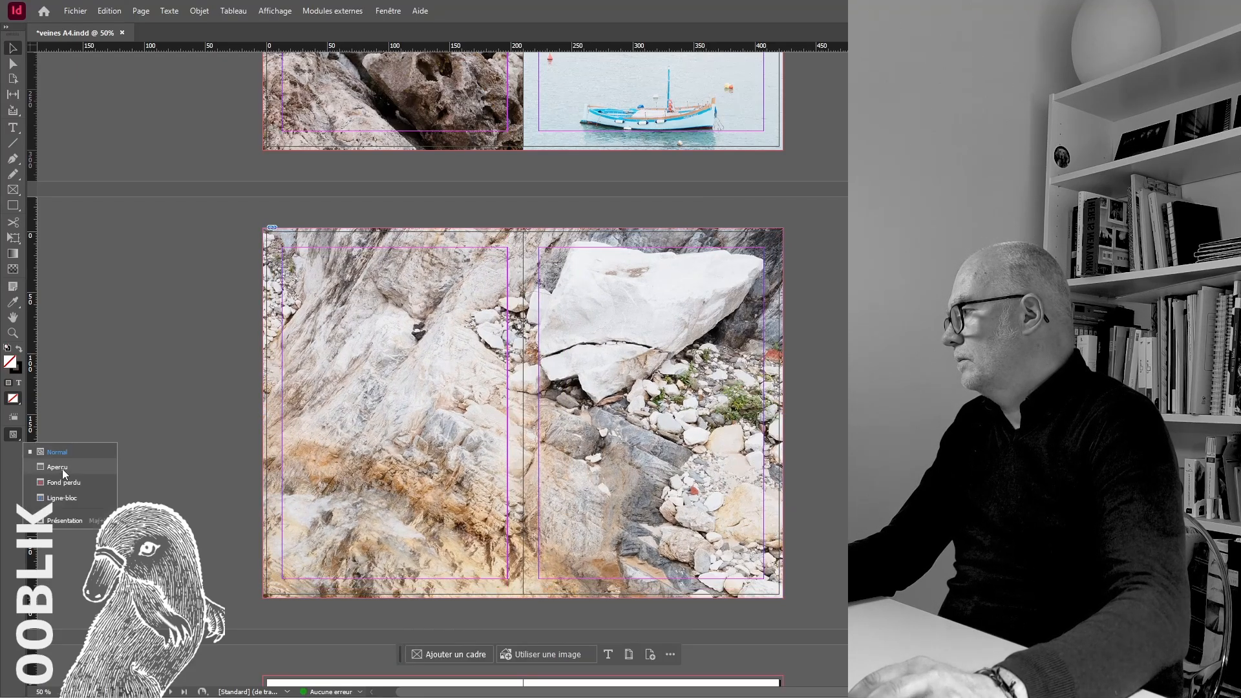
{"action": "left_click", "coordinate": [60, 467]}
Extend the upper-left corner of the first spread's rocks photo frame to the spine and bleed
{"action": "scroll", "coordinate": [103, 437], "scroll_direction": "up", "scroll_amount": 15}
{"action": "scroll", "coordinate": [138, 438], "scroll_direction": "down", "scroll_amount": 5}
{"action": "scroll", "coordinate": [587, 247], "scroll_direction": "up", "scroll_amount": 3}
{"action": "left_click", "coordinate": [432, 414]}
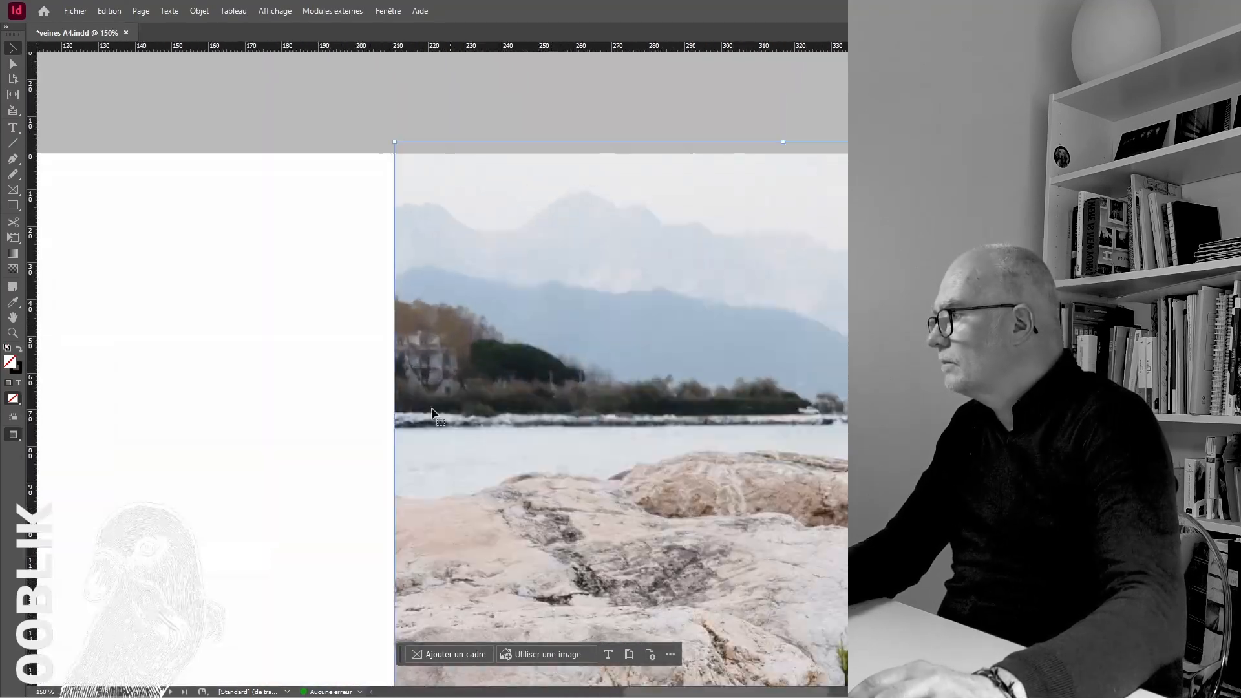
{"action": "left_click_drag", "start_coordinate": [395, 141], "coordinate": [390, 137]}
{"action": "double_click", "coordinate": [502, 305]}
{"action": "left_click", "coordinate": [377, 126]}
Place the crane and marble blocks photo across the next blank spread and extend its frame to the bleed
{"action": "scroll", "coordinate": [377, 127], "scroll_direction": "down", "scroll_amount": 4}
{"action": "scroll", "coordinate": [573, 301], "scroll_direction": "down", "scroll_amount": 15}
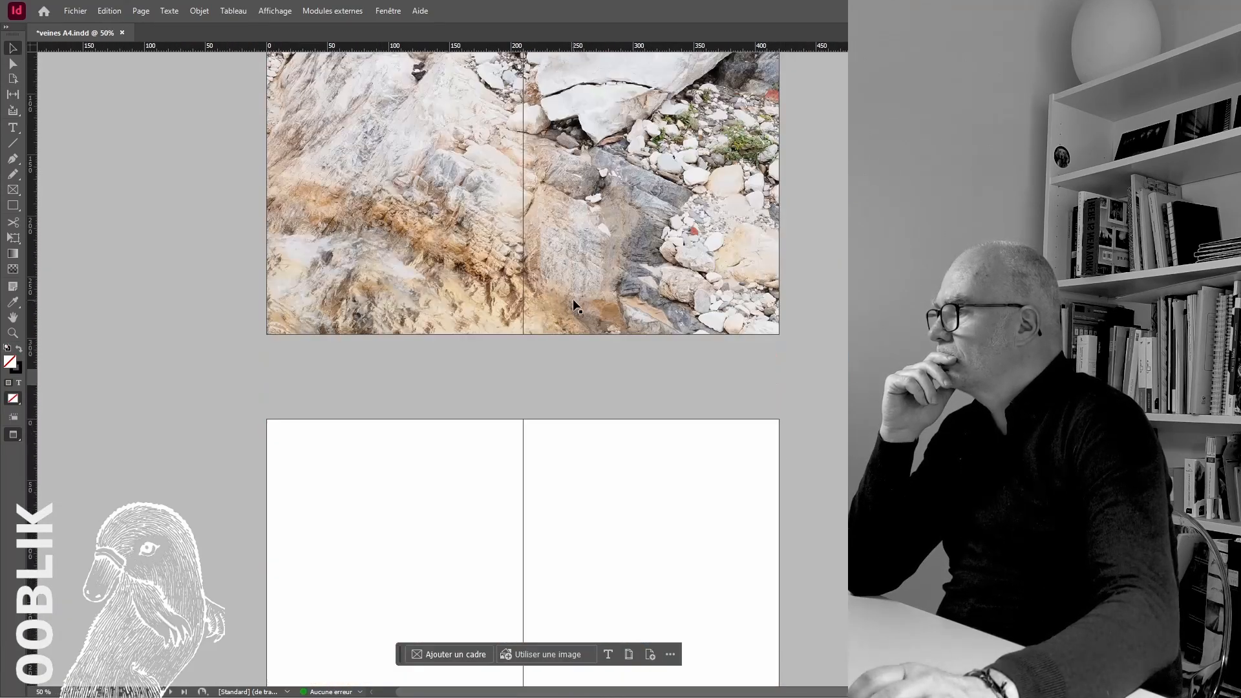
{"action": "scroll", "coordinate": [573, 302], "scroll_direction": "down", "scroll_amount": 5}
{"action": "scroll", "coordinate": [732, 380], "scroll_direction": "up", "scroll_amount": 16}
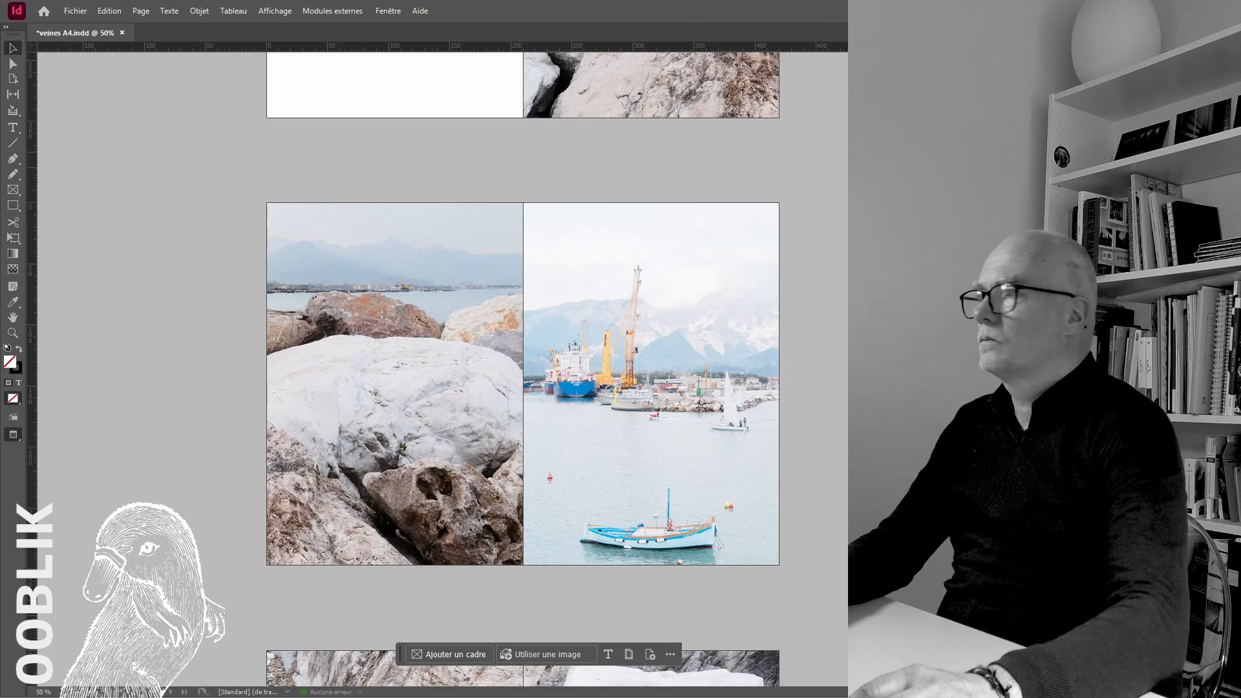
{"action": "scroll", "coordinate": [796, 437], "scroll_direction": "down", "scroll_amount": 16}
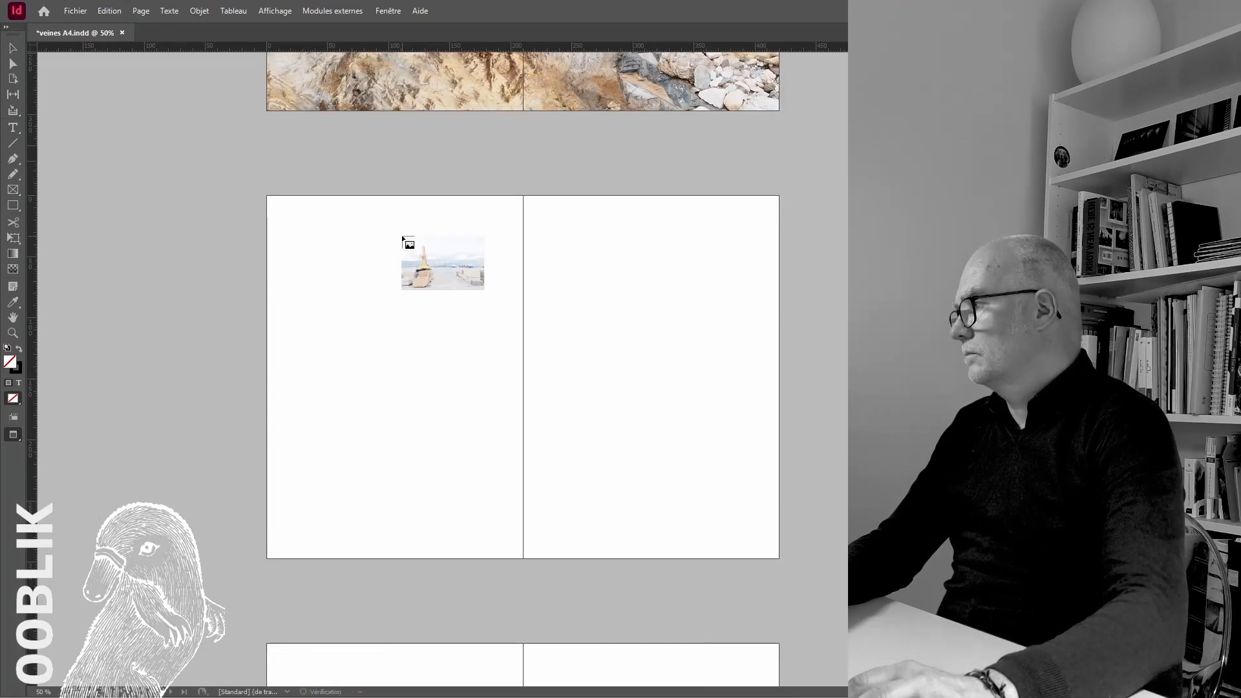
{"action": "left_click", "coordinate": [402, 237]}
{"action": "left_click_drag", "start_coordinate": [427, 268], "coordinate": [287, 223]}
{"action": "key", "text": "w"}
{"action": "left_click_drag", "start_coordinate": [780, 560], "coordinate": [782, 562]}
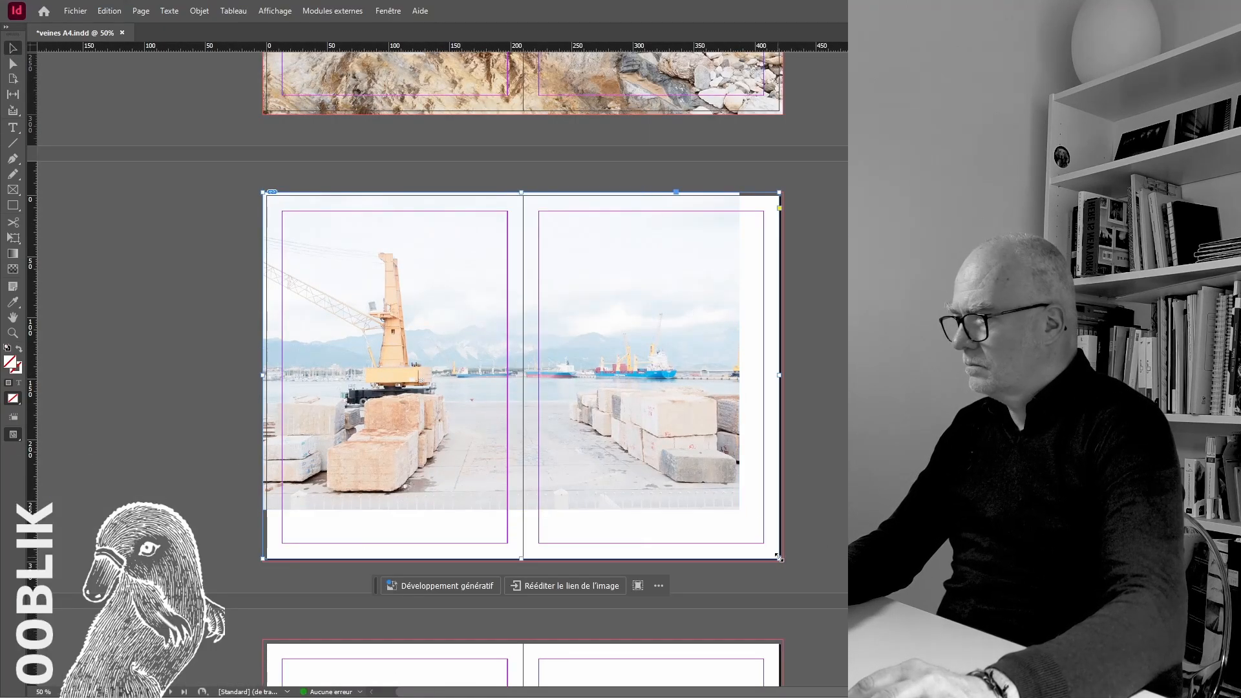
Fit the crane photo to fill its frame proportionally and show the spread in preview mode
{"action": "right_click", "coordinate": [652, 307]}
{"action": "mouse_move", "coordinate": [693, 433]}
{"action": "left_click", "coordinate": [905, 431]}
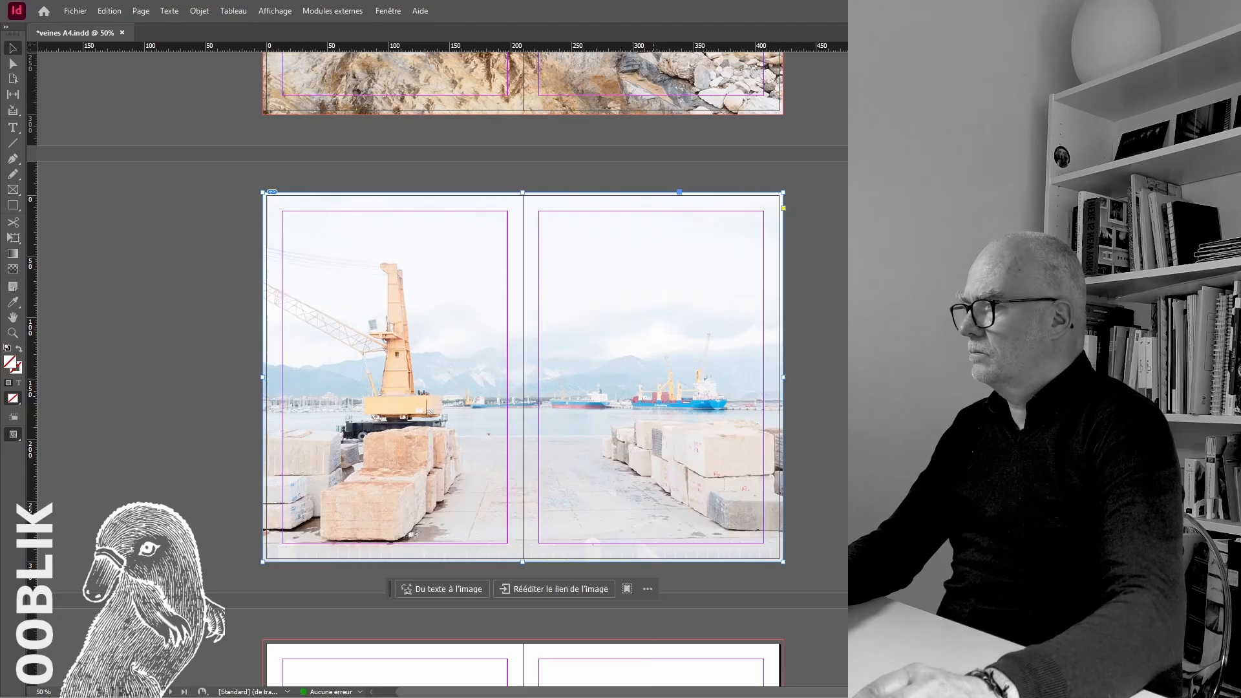
{"action": "right_click", "coordinate": [546, 343]}
{"action": "mouse_move", "coordinate": [611, 431]}
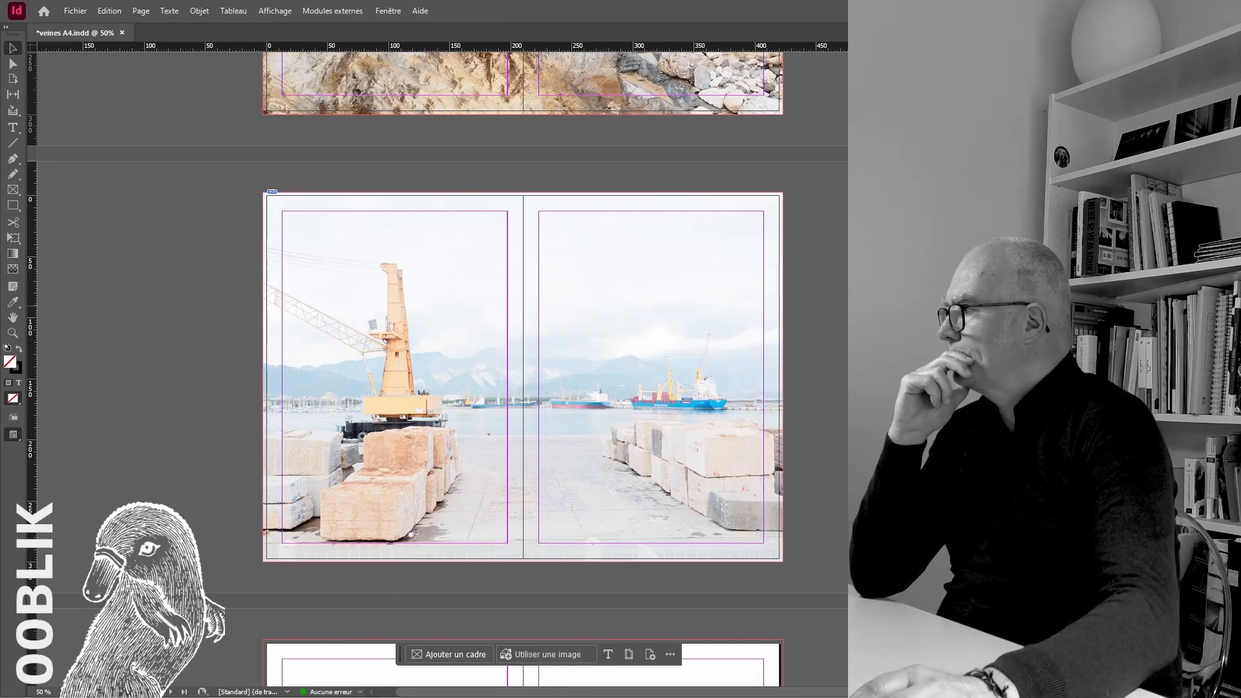
{"action": "left_click", "coordinate": [13, 435]}
{"action": "left_click", "coordinate": [53, 466]}
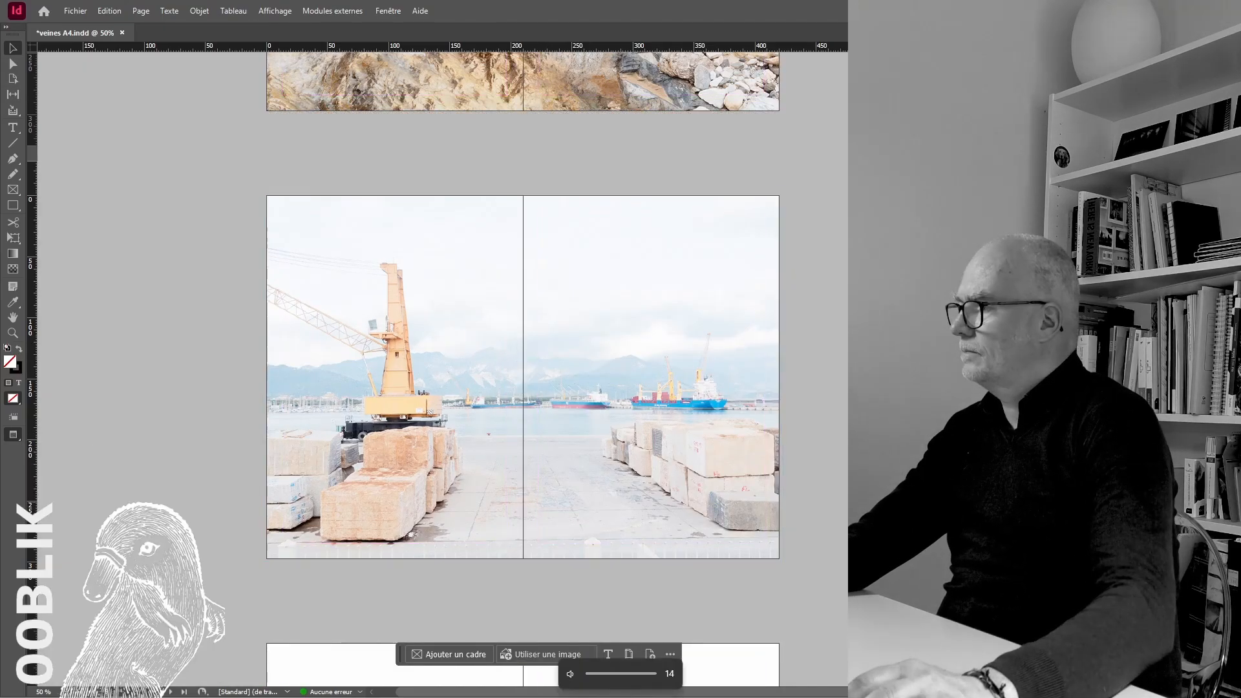
Place the mountain quarry panorama across the next blank spread and extend its frame to the bleed
{"action": "scroll", "coordinate": [523, 377], "scroll_direction": "up", "scroll_amount": 15}
{"action": "scroll", "coordinate": [523, 377], "scroll_direction": "down", "scroll_amount": 20}
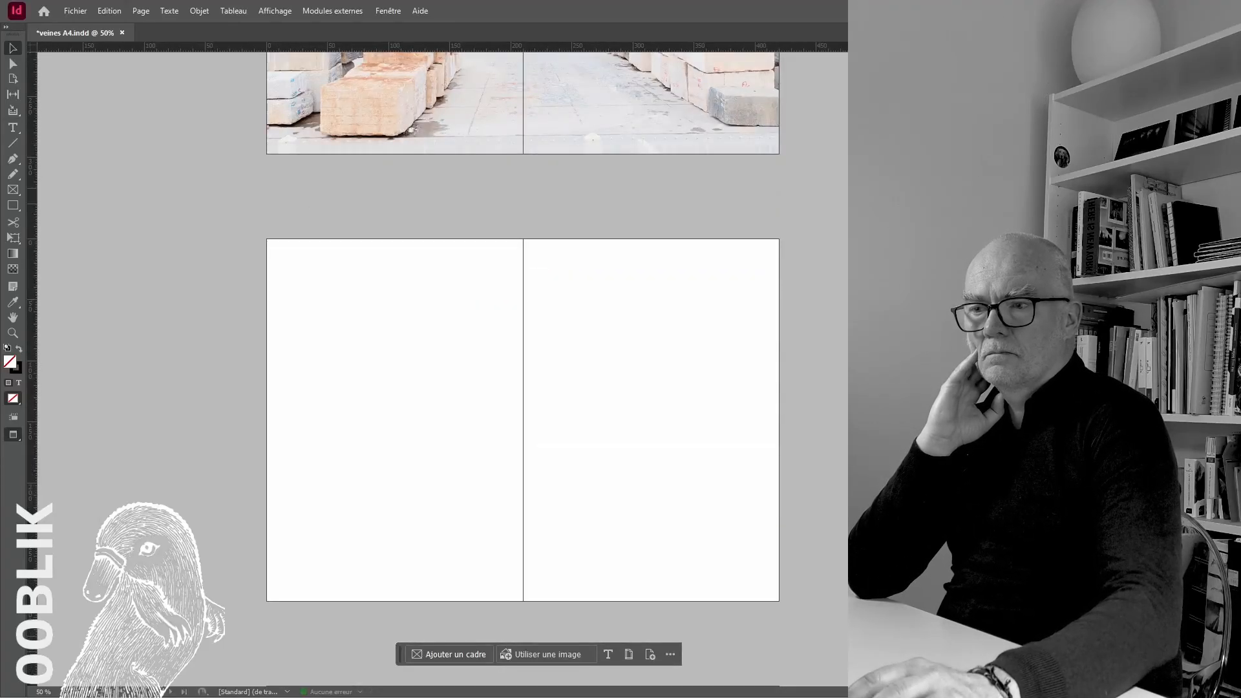
{"action": "left_click_drag", "start_coordinate": [367, 306], "coordinate": [303, 274]}
{"action": "left_click", "coordinate": [303, 260]}
{"action": "left_click_drag", "start_coordinate": [785, 607], "coordinate": [785, 607]}
Fit the mountain panorama to fill its frame proportionally and check the spread in normal and preview modes
{"action": "key", "text": "ctrl+alt+shift+c"}
{"action": "left_click", "coordinate": [794, 589]}
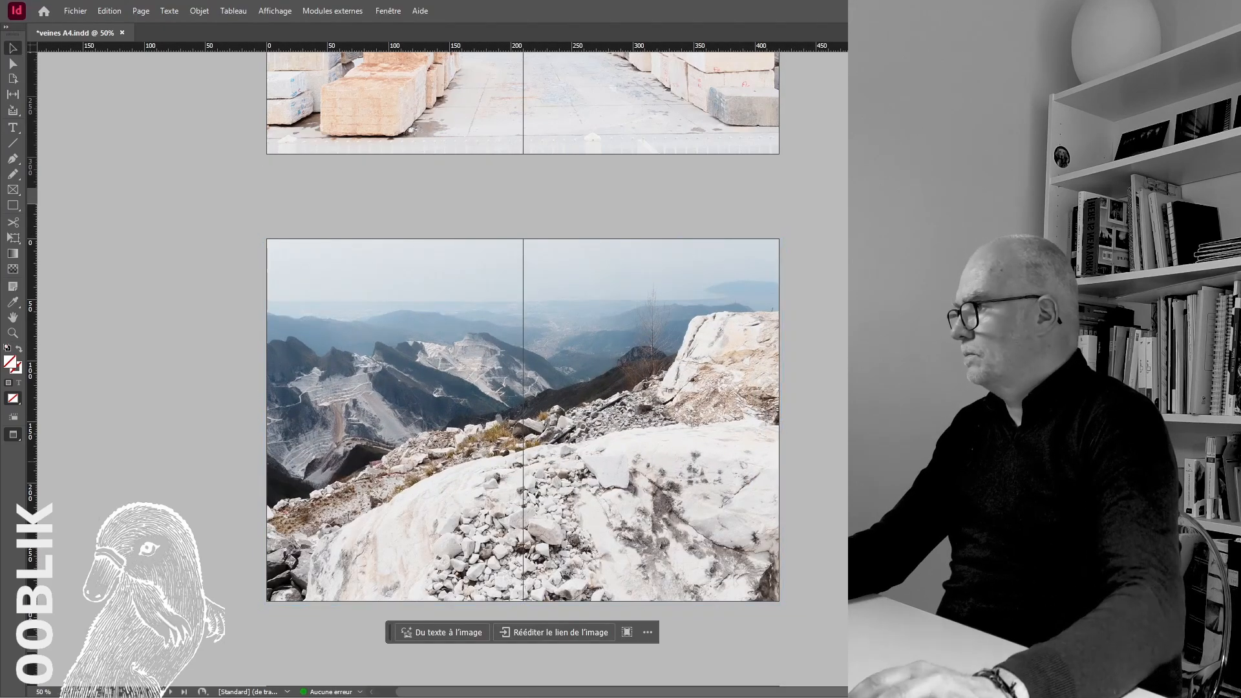
{"action": "left_click", "coordinate": [13, 435]}
{"action": "left_click", "coordinate": [44, 452]}
{"action": "left_click", "coordinate": [13, 435]}
{"action": "left_click", "coordinate": [43, 467]}
Fill the next blank spread to the bleed with the photo of white and orange quarry boulders, fitted proportionally
{"action": "scroll", "coordinate": [107, 374], "scroll_direction": "down", "scroll_amount": 5}
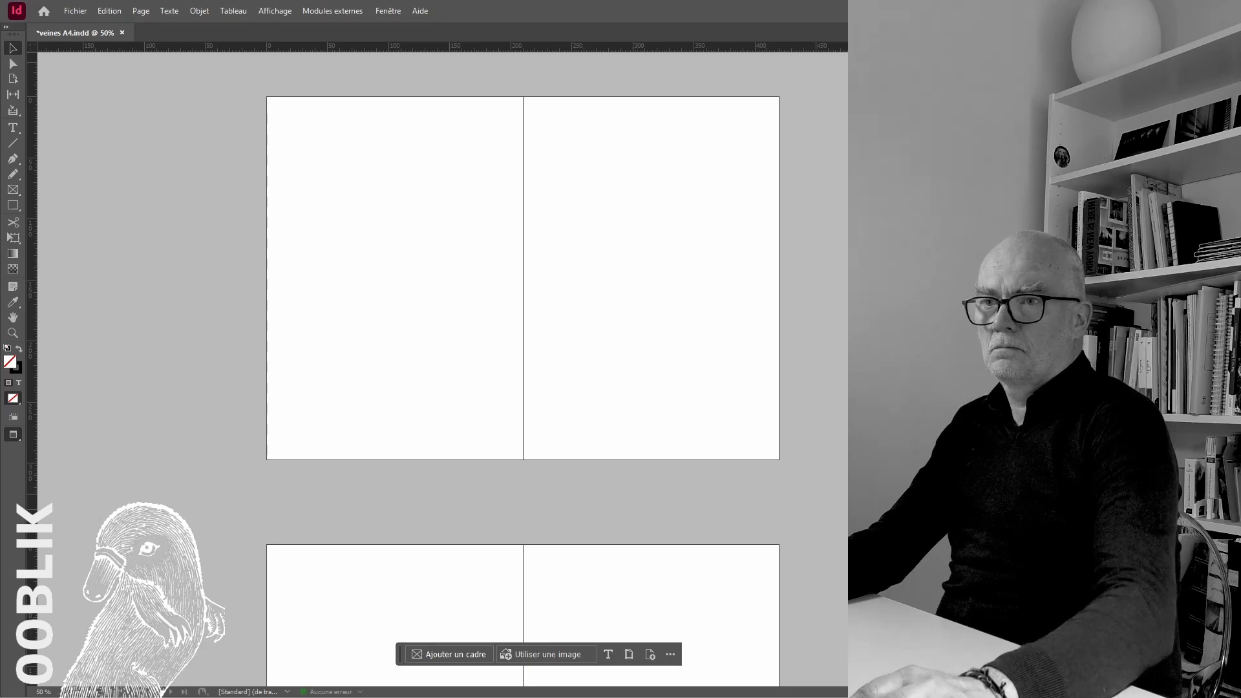
{"action": "left_click", "coordinate": [351, 142]}
{"action": "left_click_drag", "start_coordinate": [496, 266], "coordinate": [407, 218]}
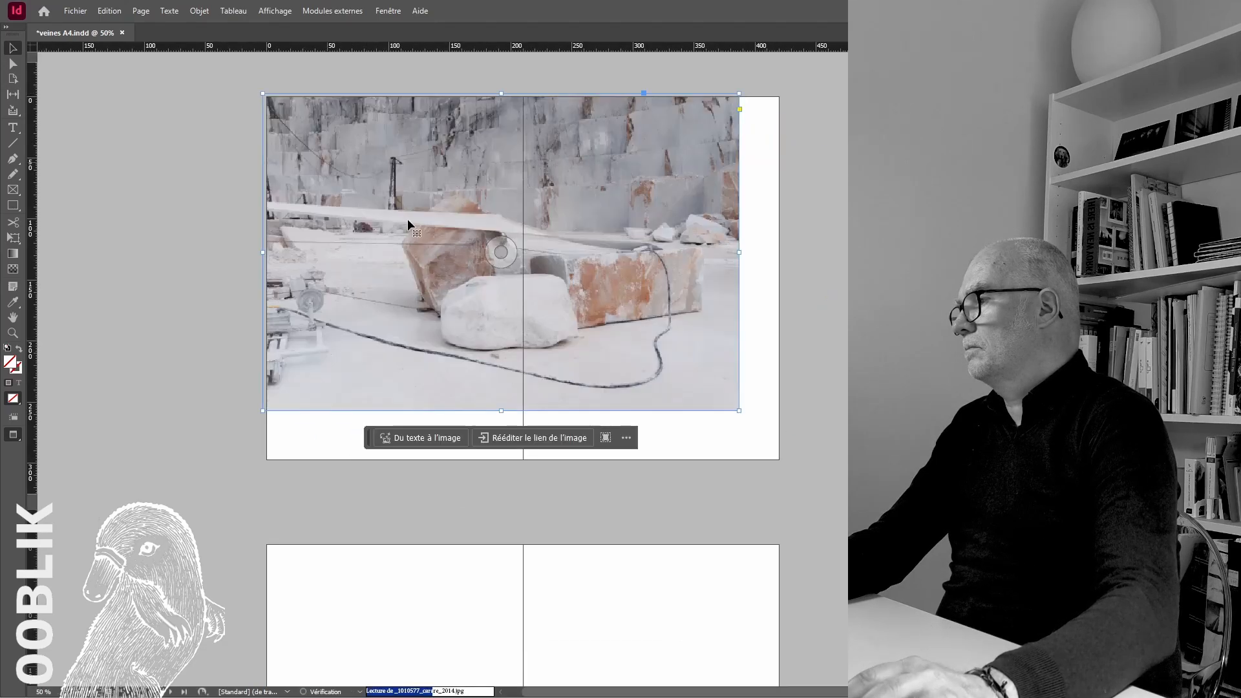
{"action": "left_click_drag", "start_coordinate": [791, 464], "coordinate": [784, 463]}
{"action": "key", "text": "ctrl+alt+shift+c"}
{"action": "left_click", "coordinate": [244, 424]}
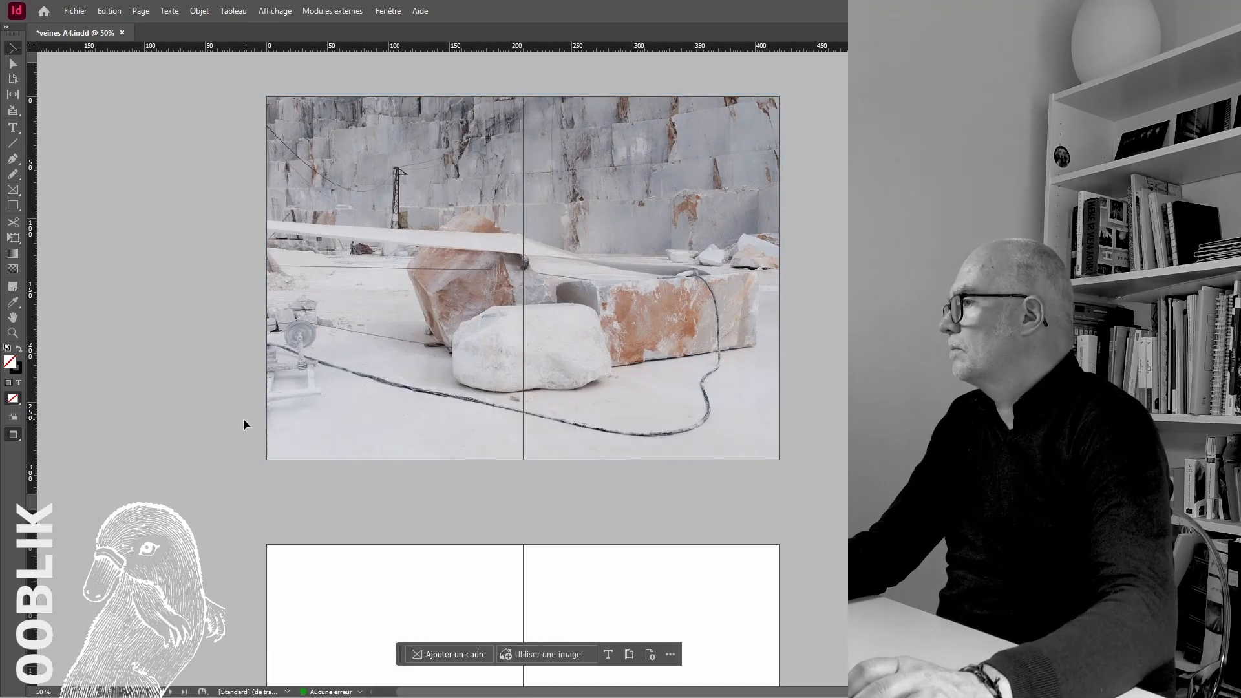
Fill the following blank spread to the bleed with the quarry photo of the electrical cabinet, fitted proportionally
{"action": "scroll", "coordinate": [244, 425], "scroll_direction": "up", "scroll_amount": 5}
{"action": "scroll", "coordinate": [244, 425], "scroll_direction": "down", "scroll_amount": 5}
{"action": "scroll", "coordinate": [244, 425], "scroll_direction": "down", "scroll_amount": 4}
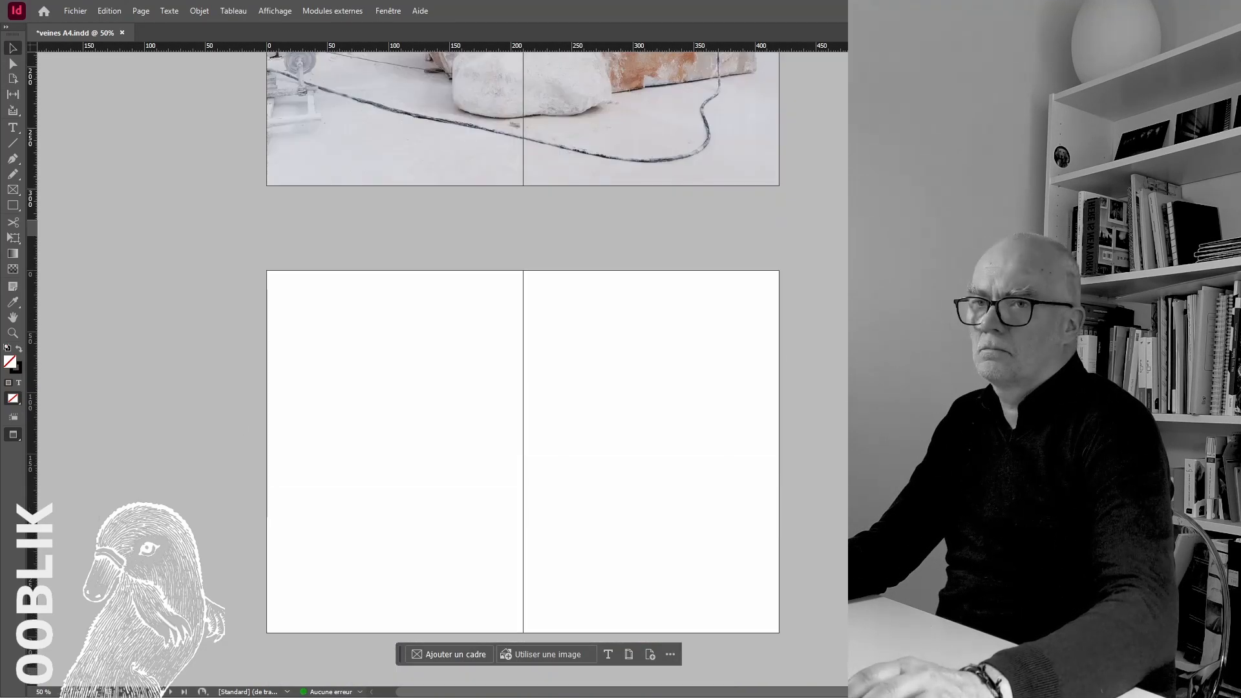
{"action": "left_click", "coordinate": [403, 346]}
{"action": "left_click_drag", "start_coordinate": [463, 368], "coordinate": [322, 285]}
{"action": "left_click_drag", "start_coordinate": [739, 584], "coordinate": [785, 637]}
{"action": "key", "text": "ctrl+alt+shift+c"}
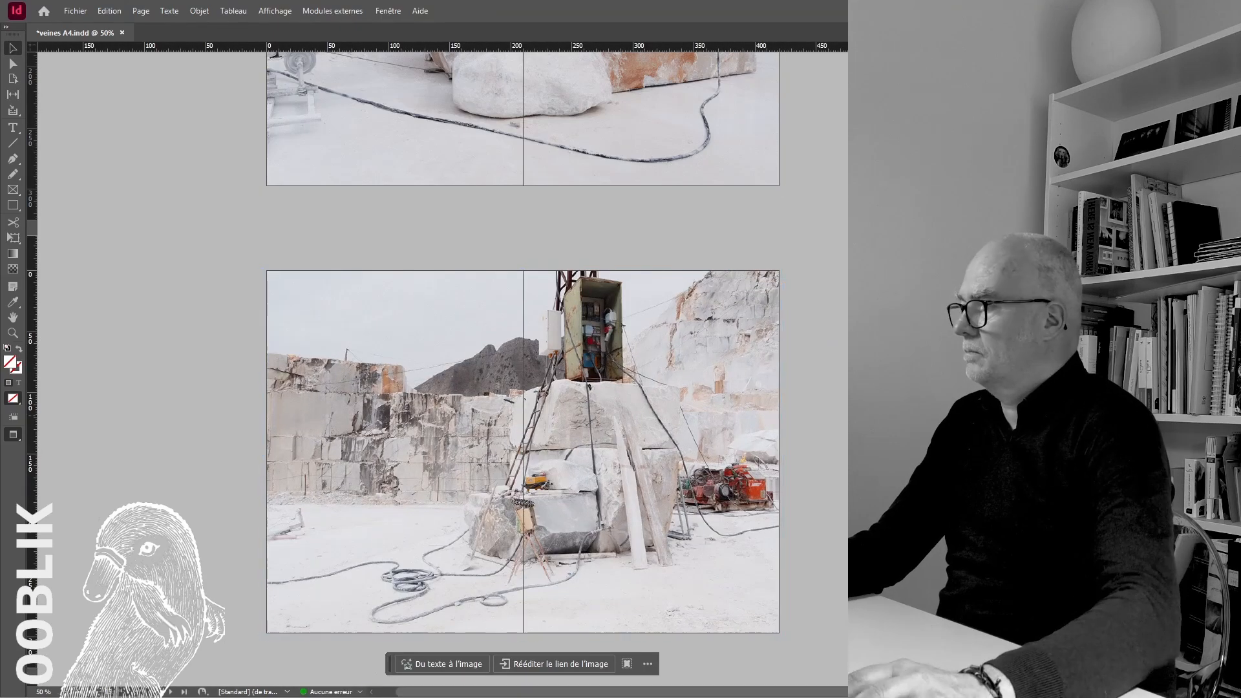
{"action": "left_click", "coordinate": [814, 582]}
Enlarge the page thumbnails in the Pages panel options by choosing the size Grande
{"action": "scroll", "coordinate": [813, 582], "scroll_direction": "up", "scroll_amount": 20}
{"action": "scroll", "coordinate": [814, 582], "scroll_direction": "down", "scroll_amount": 16}
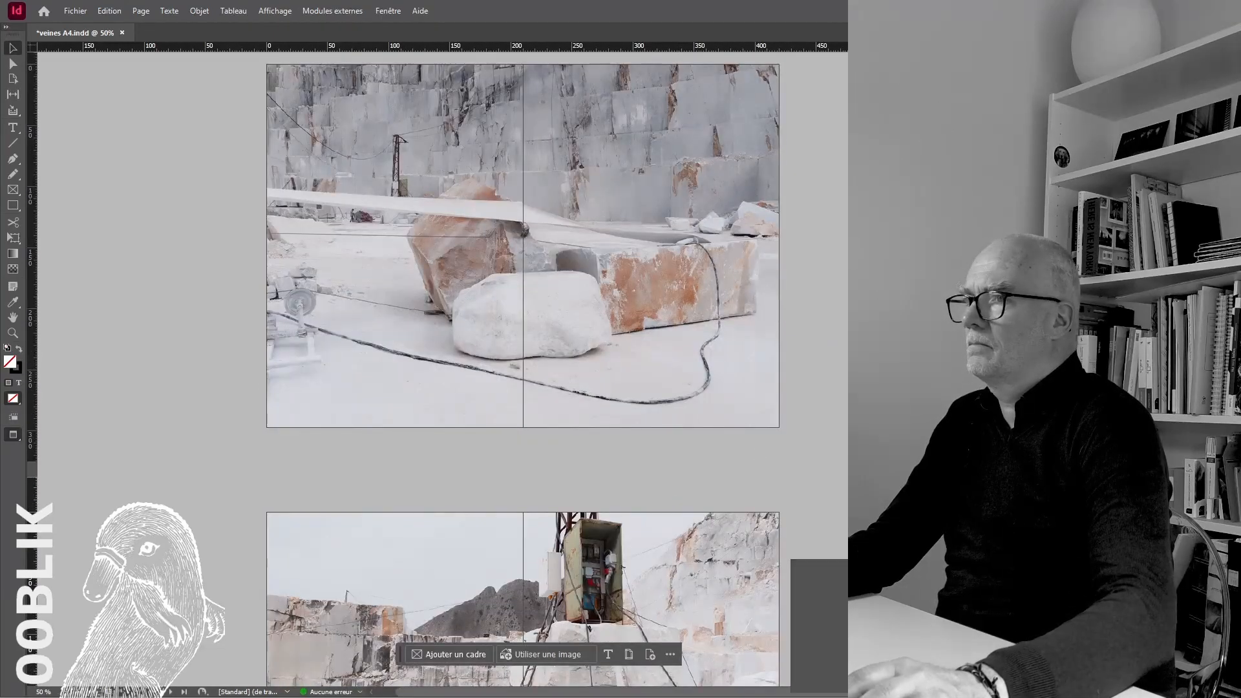
{"action": "scroll", "coordinate": [813, 581], "scroll_direction": "right", "scroll_amount": 3}
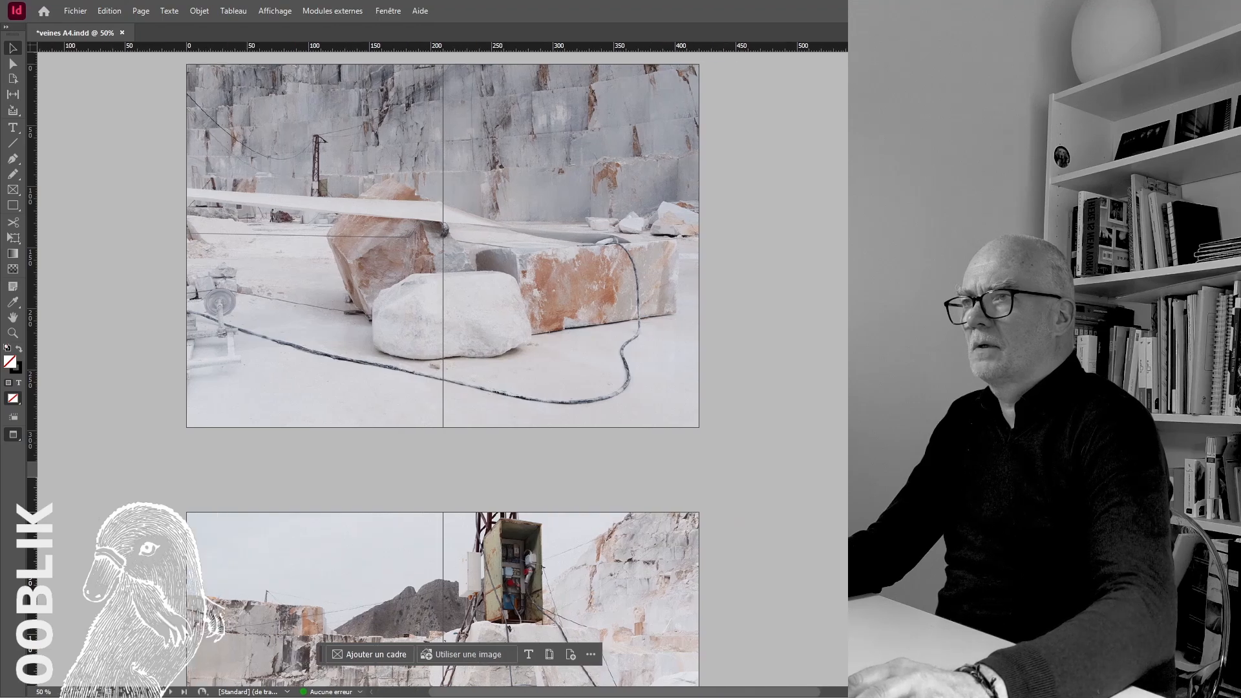
{"action": "scroll", "coordinate": [442, 368], "scroll_direction": "left", "scroll_amount": 2}
{"action": "left_click", "coordinate": [569, 242]}
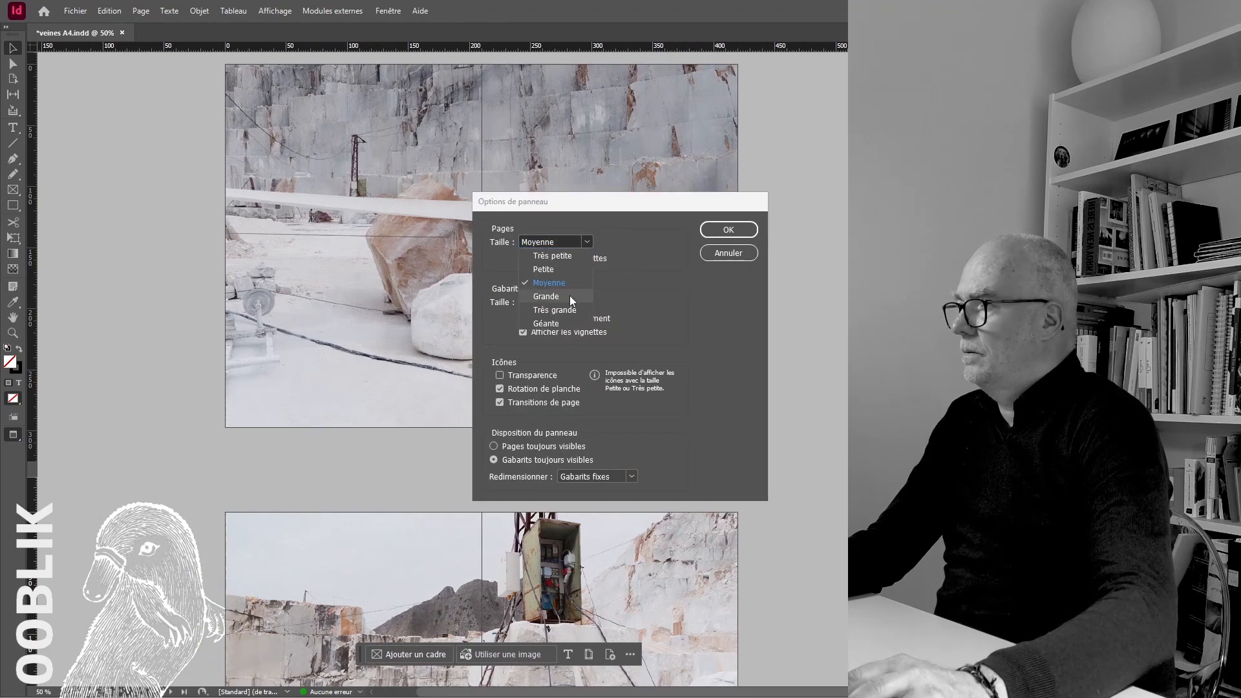
{"action": "left_click", "coordinate": [569, 297]}
{"action": "left_click", "coordinate": [725, 232]}
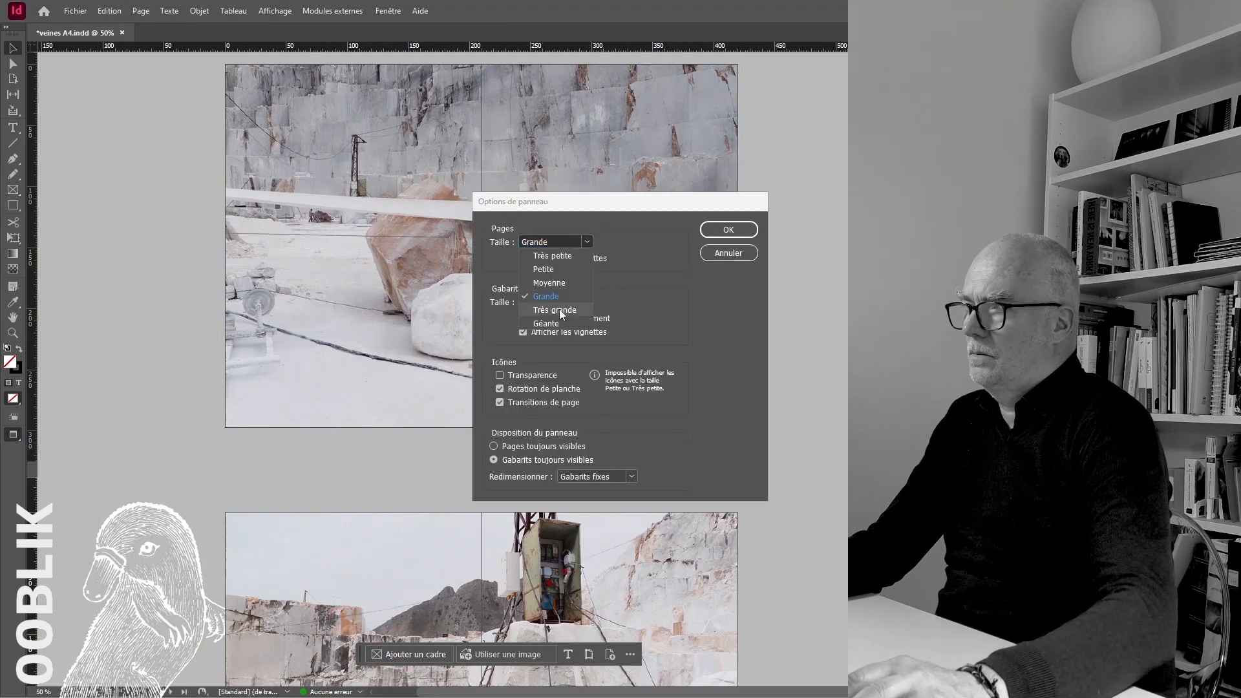
{"action": "left_click", "coordinate": [560, 309]}
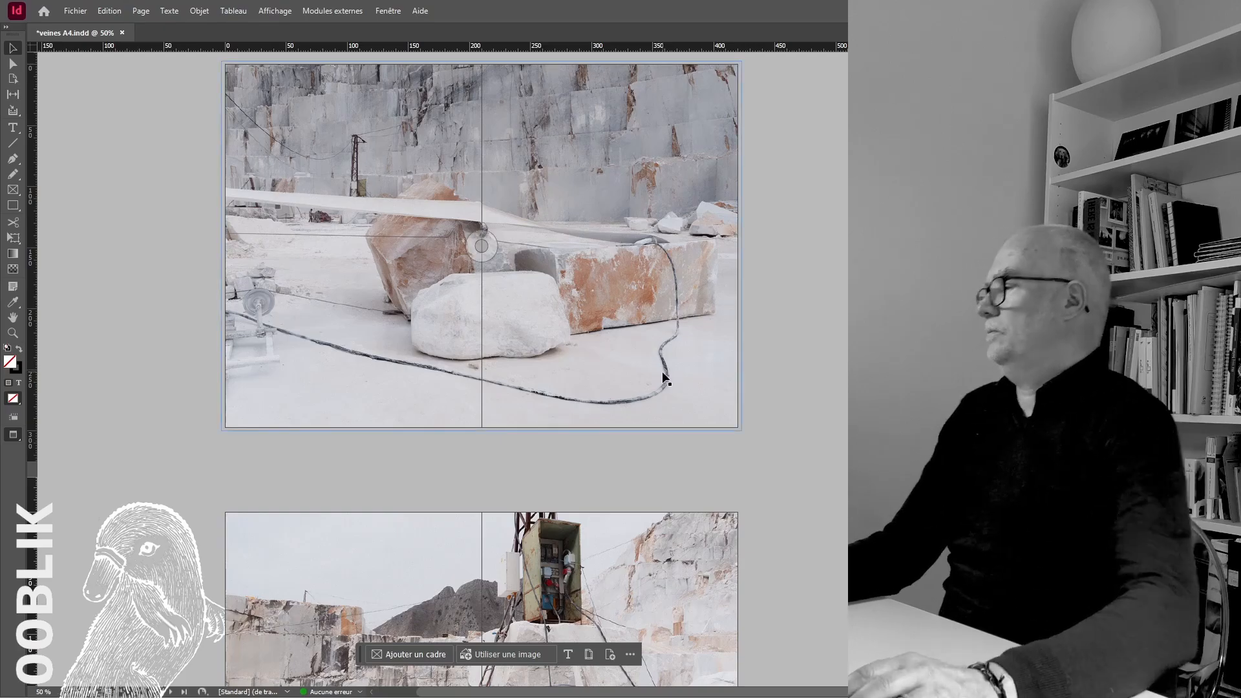
Place the yellow car photo across the next blank spread in normal view and extend its frame to the bleed
{"action": "scroll", "coordinate": [685, 386], "scroll_direction": "down", "scroll_amount": 10}
{"action": "scroll", "coordinate": [684, 385], "scroll_direction": "right", "scroll_amount": 2}
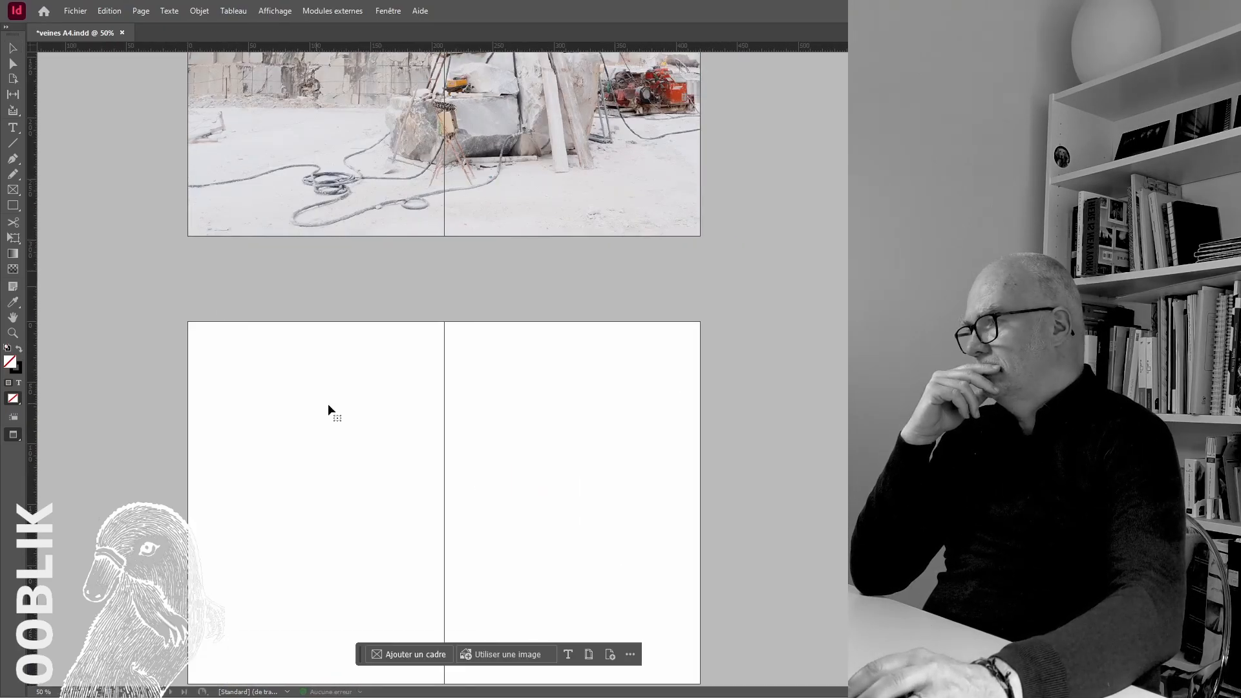
{"action": "left_click_drag", "start_coordinate": [348, 340], "coordinate": [215, 254]}
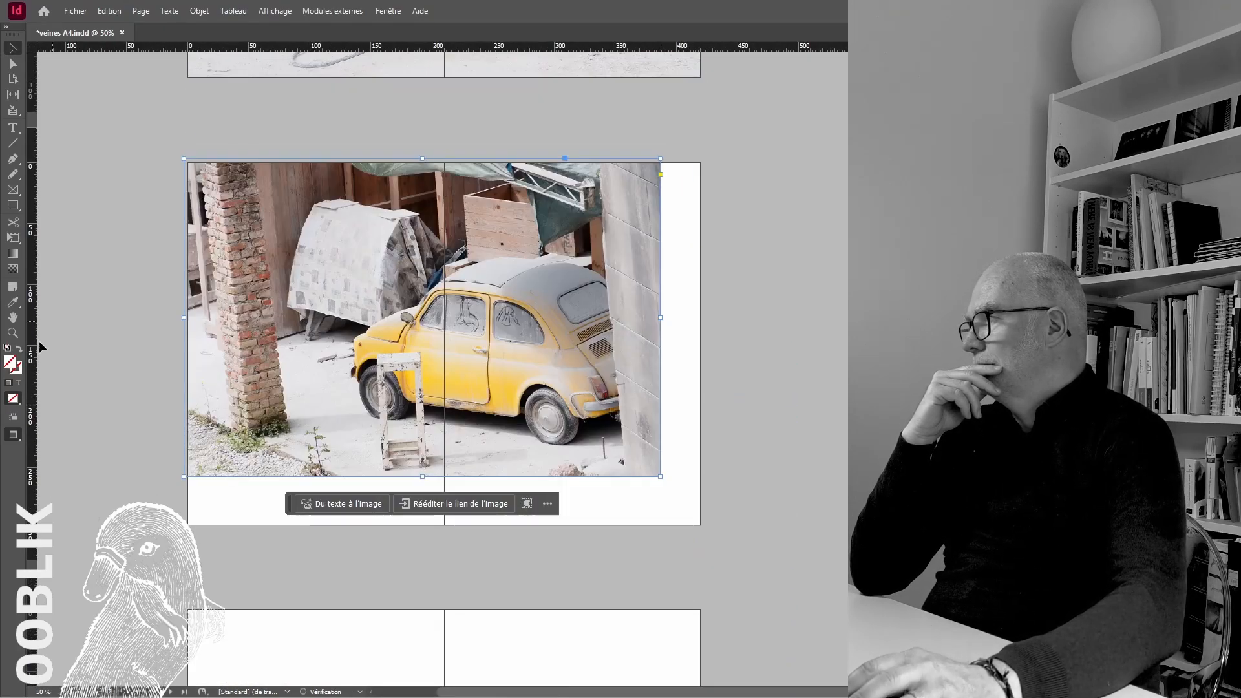
{"action": "key", "text": "w"}
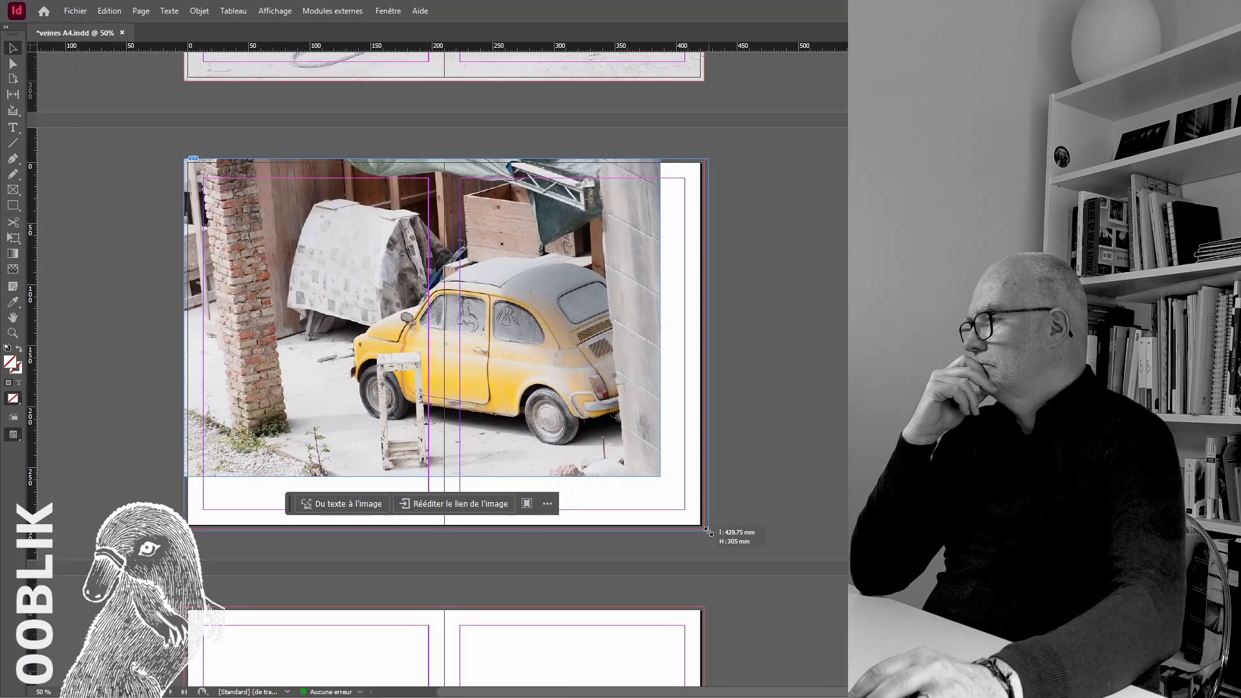
{"action": "left_click_drag", "start_coordinate": [708, 532], "coordinate": [706, 529]}
Place the photo of the worker walking in the quarry across the next blank spread and extend its frame to the bleed
{"action": "scroll", "coordinate": [828, 408], "scroll_direction": "down", "scroll_amount": 5}
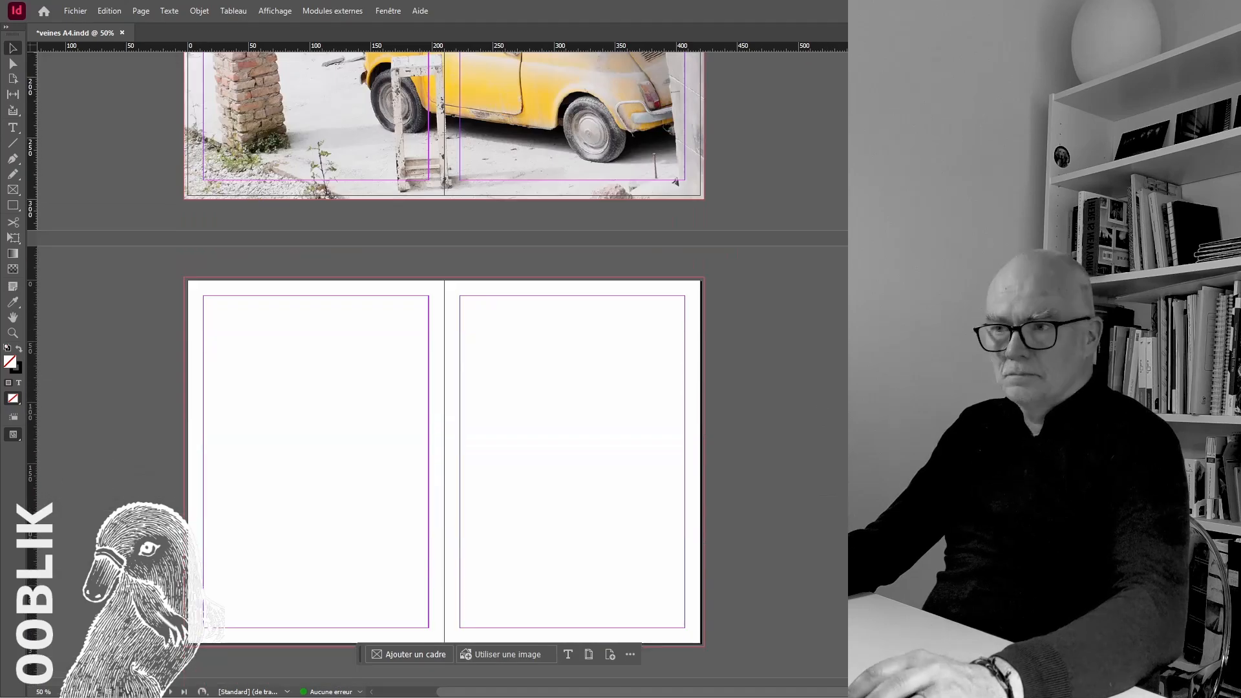
{"action": "key", "text": "ctrl+d"}
{"action": "left_click", "coordinate": [258, 307]}
{"action": "left_click_drag", "start_coordinate": [267, 315], "coordinate": [193, 285]}
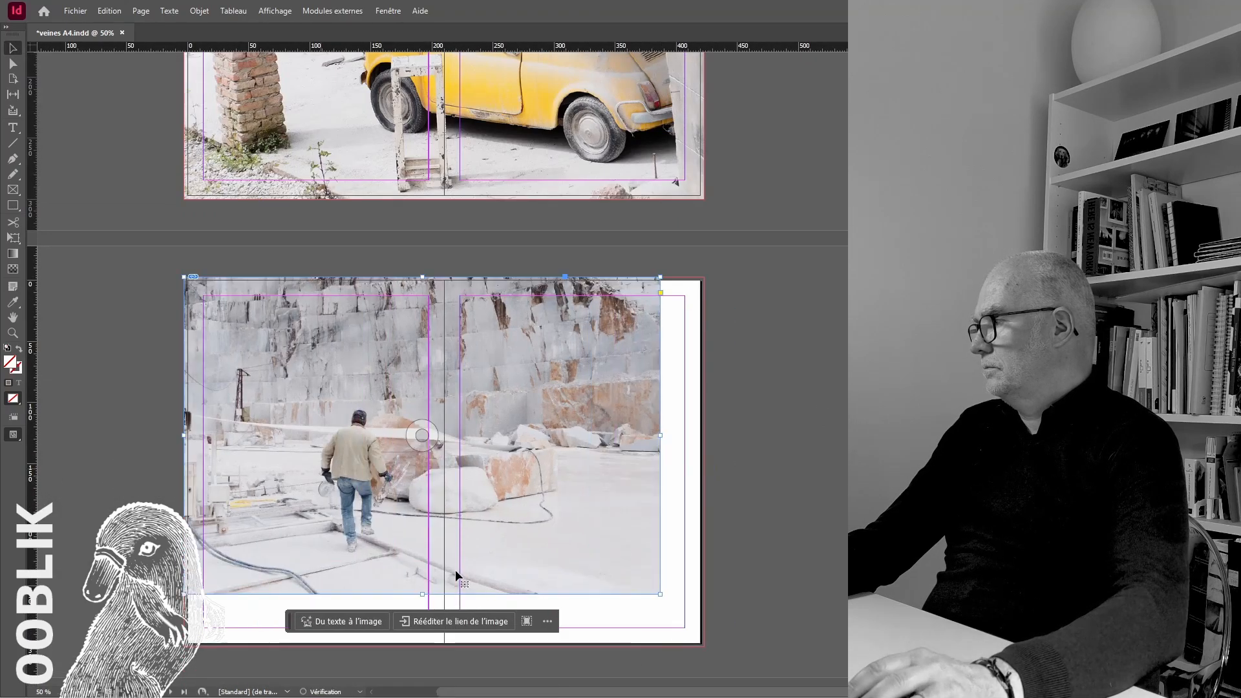
{"action": "scroll", "coordinate": [649, 576], "scroll_direction": "down", "scroll_amount": 1}
{"action": "left_click_drag", "start_coordinate": [660, 542], "coordinate": [706, 594]}
Fill the next blank spread to the bleed with the orange rock close-up, fitted proportionally, and switch to preview mode
{"action": "scroll", "coordinate": [710, 590], "scroll_direction": "down", "scroll_amount": 5}
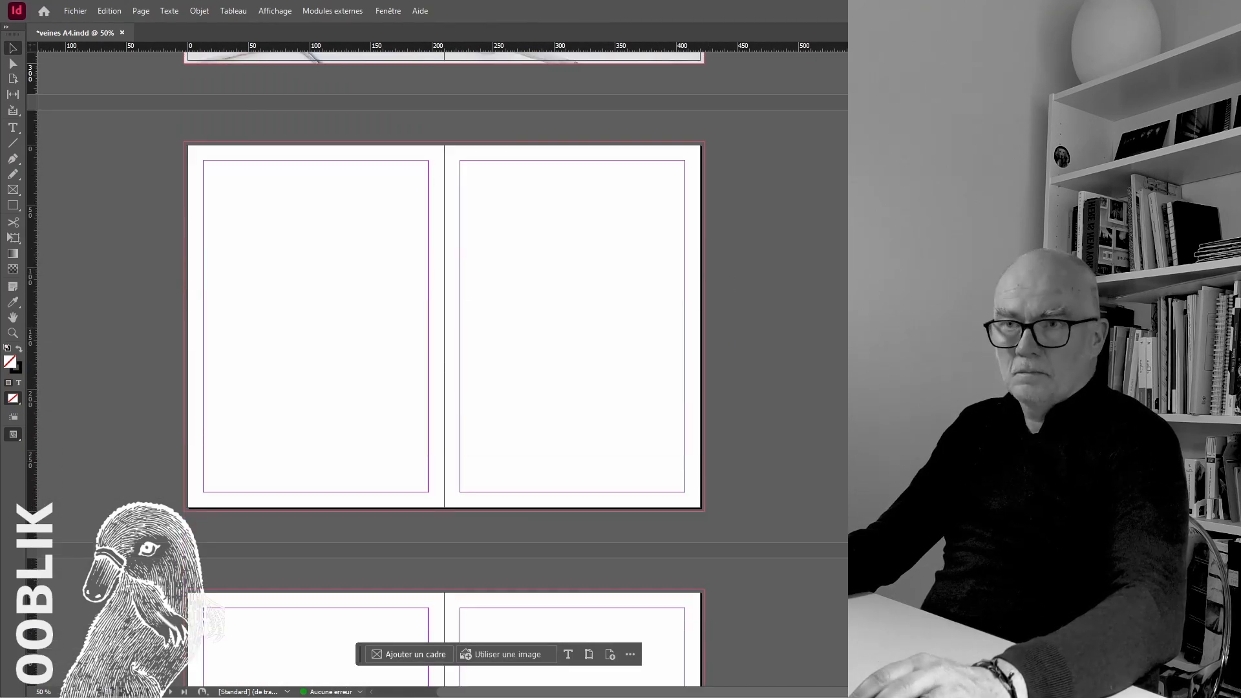
{"action": "left_click", "coordinate": [185, 141]}
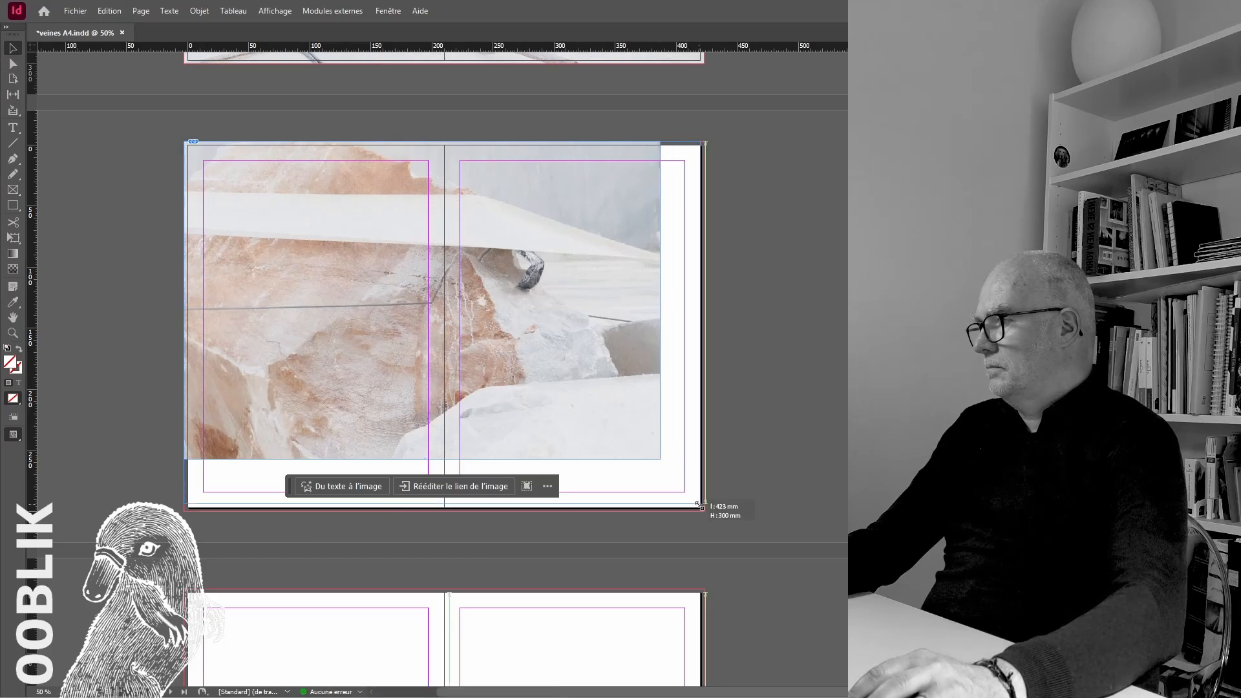
{"action": "left_click_drag", "start_coordinate": [700, 505], "coordinate": [704, 512]}
{"action": "key", "text": "ctrl+alt+shift+c"}
{"action": "left_click", "coordinate": [110, 427]}
{"action": "left_click_drag", "start_coordinate": [13, 434], "coordinate": [52, 463]}
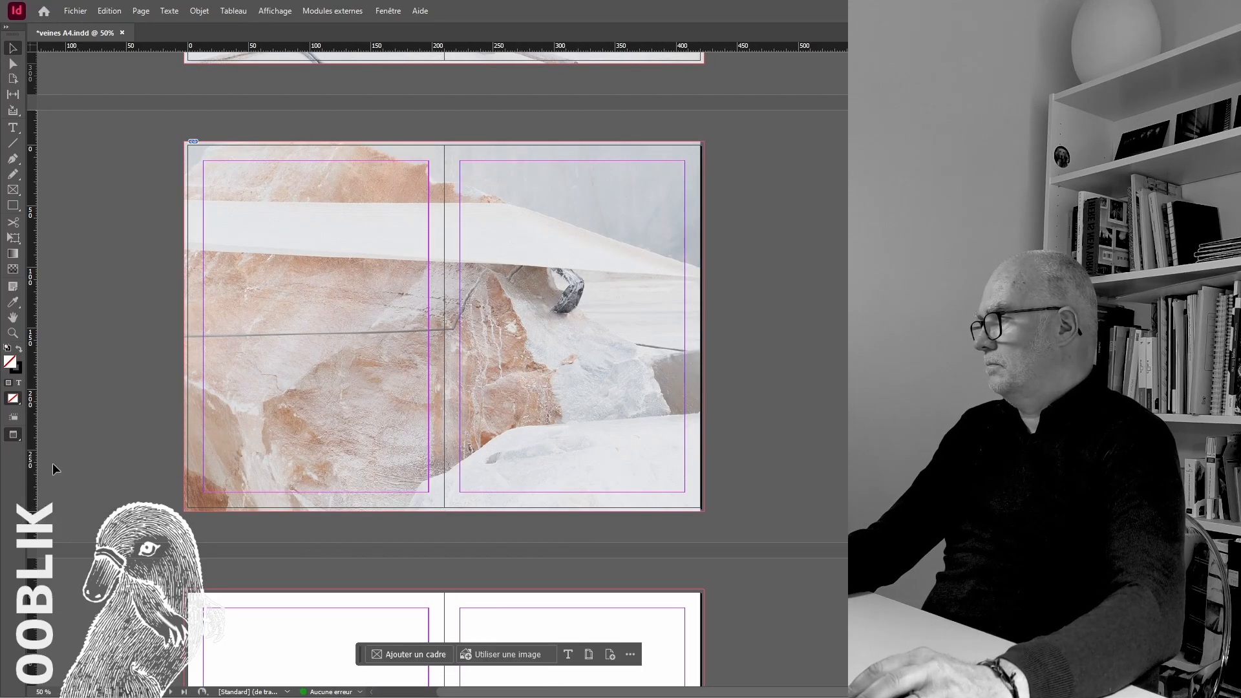
Fill the next blank spread to the bleed with the green-tinted workshop photo, using normal view to align its frame
{"action": "scroll", "coordinate": [529, 389], "scroll_direction": "up", "scroll_amount": 8}
{"action": "scroll", "coordinate": [530, 389], "scroll_direction": "down", "scroll_amount": 11}
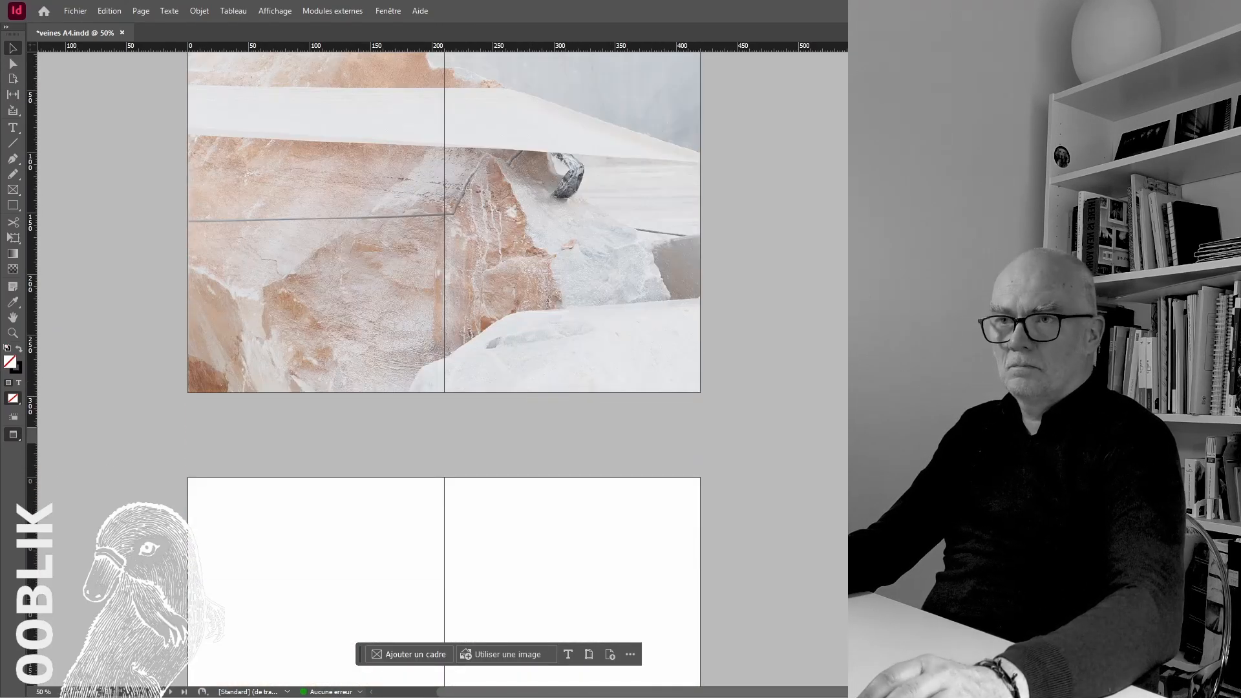
{"action": "scroll", "coordinate": [522, 486], "scroll_direction": "down", "scroll_amount": 5}
{"action": "left_click", "coordinate": [543, 305]}
{"action": "left_click_drag", "start_coordinate": [604, 399], "coordinate": [246, 299]}
{"action": "left_click_drag", "start_coordinate": [13, 434], "coordinate": [48, 457]}
{"action": "left_click_drag", "start_coordinate": [580, 343], "coordinate": [579, 345]}
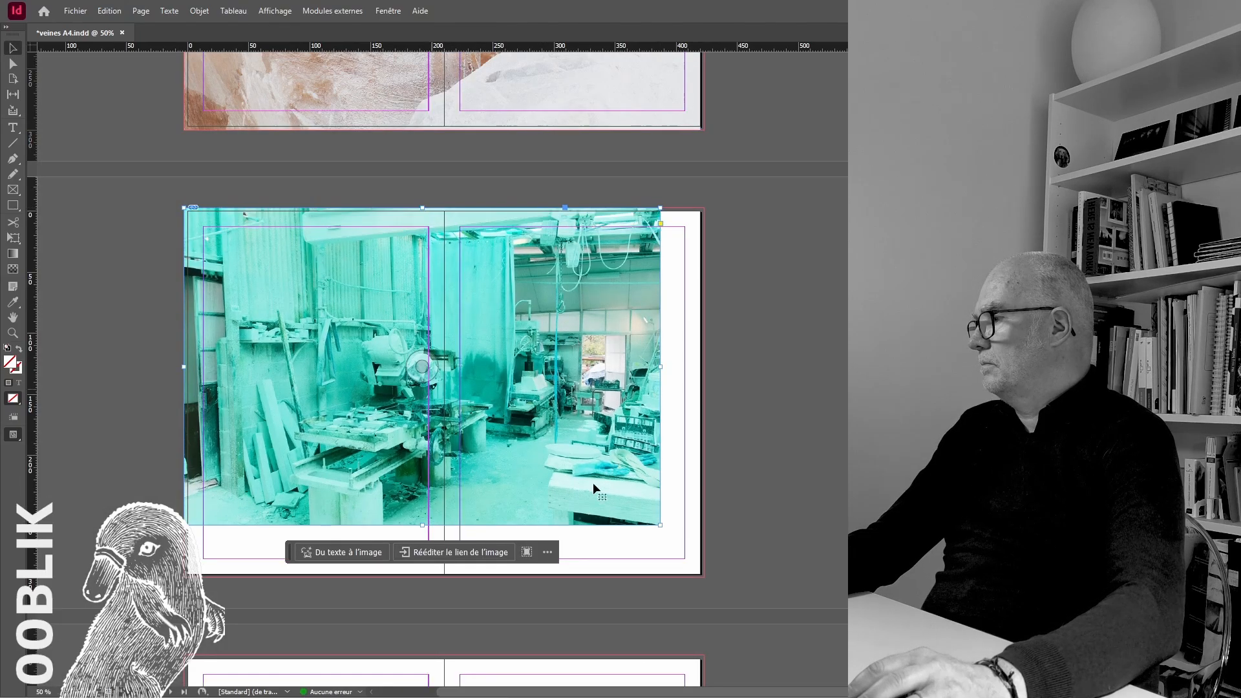
{"action": "left_click_drag", "start_coordinate": [687, 572], "coordinate": [704, 576]}
{"action": "left_click", "coordinate": [737, 432]}
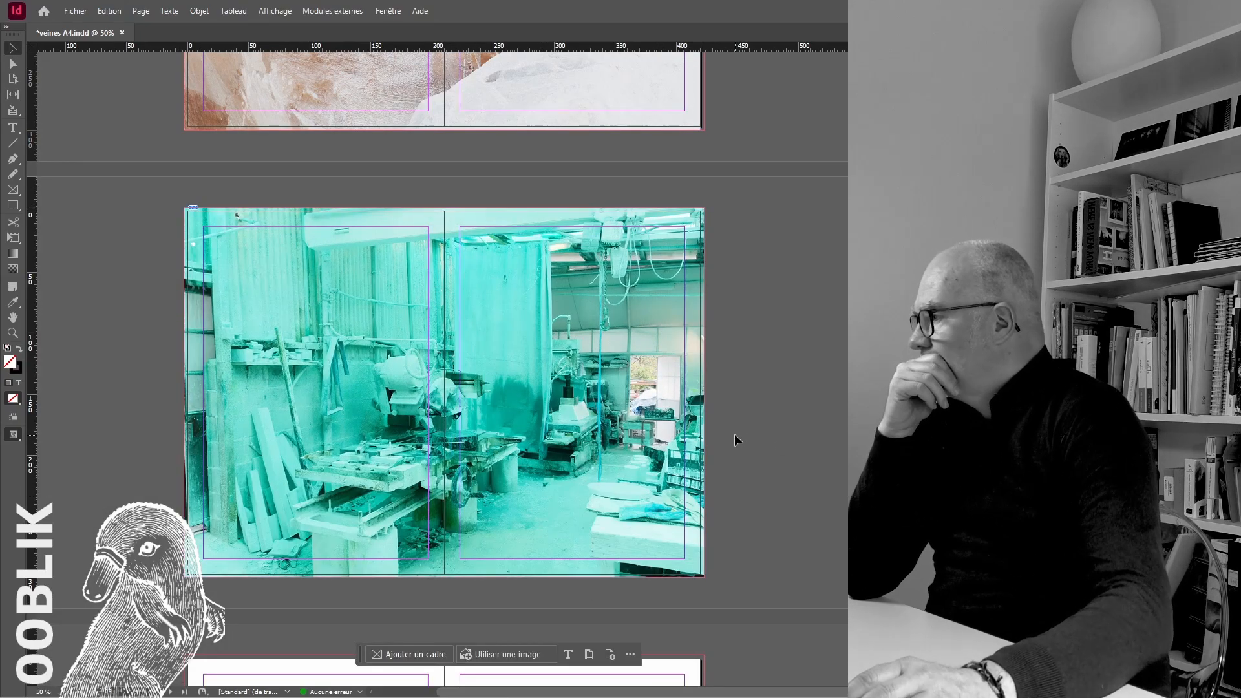
Fill the next blank spread to the bleed with the green-tinted circular saw photo, fitted proportionally
{"action": "scroll", "coordinate": [741, 434], "scroll_direction": "down", "scroll_amount": 3}
{"action": "scroll", "coordinate": [740, 434], "scroll_direction": "down", "scroll_amount": 6}
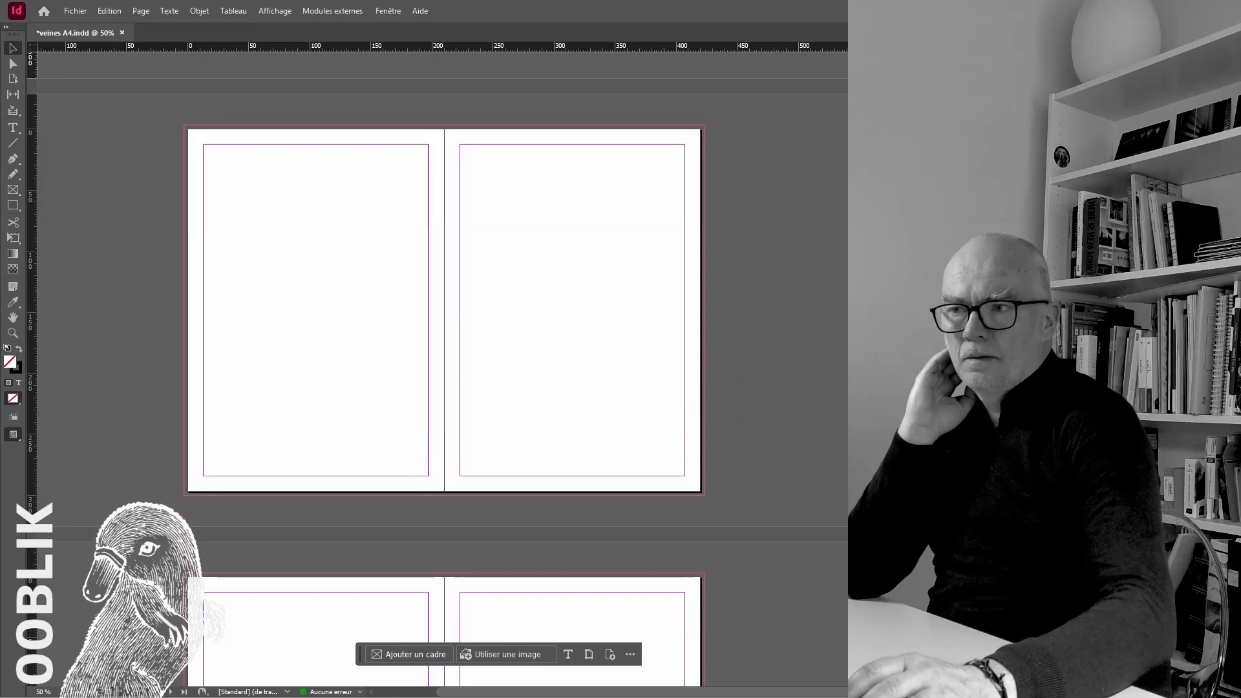
{"action": "left_click_drag", "start_coordinate": [631, 383], "coordinate": [501, 357]}
{"action": "left_click", "coordinate": [499, 356]}
{"action": "left_click_drag", "start_coordinate": [669, 421], "coordinate": [355, 191]}
{"action": "left_click_drag", "start_coordinate": [661, 443], "coordinate": [705, 495]}
{"action": "key", "text": "ctrl+alt+shift+c"}
{"action": "left_click", "coordinate": [822, 379]}
Place the green-tinted photo of marble offcuts in a tub across the next blank spread and extend its frame to the bleed
{"action": "scroll", "coordinate": [822, 378], "scroll_direction": "down", "scroll_amount": 6}
{"action": "scroll", "coordinate": [822, 378], "scroll_direction": "up", "scroll_amount": 1}
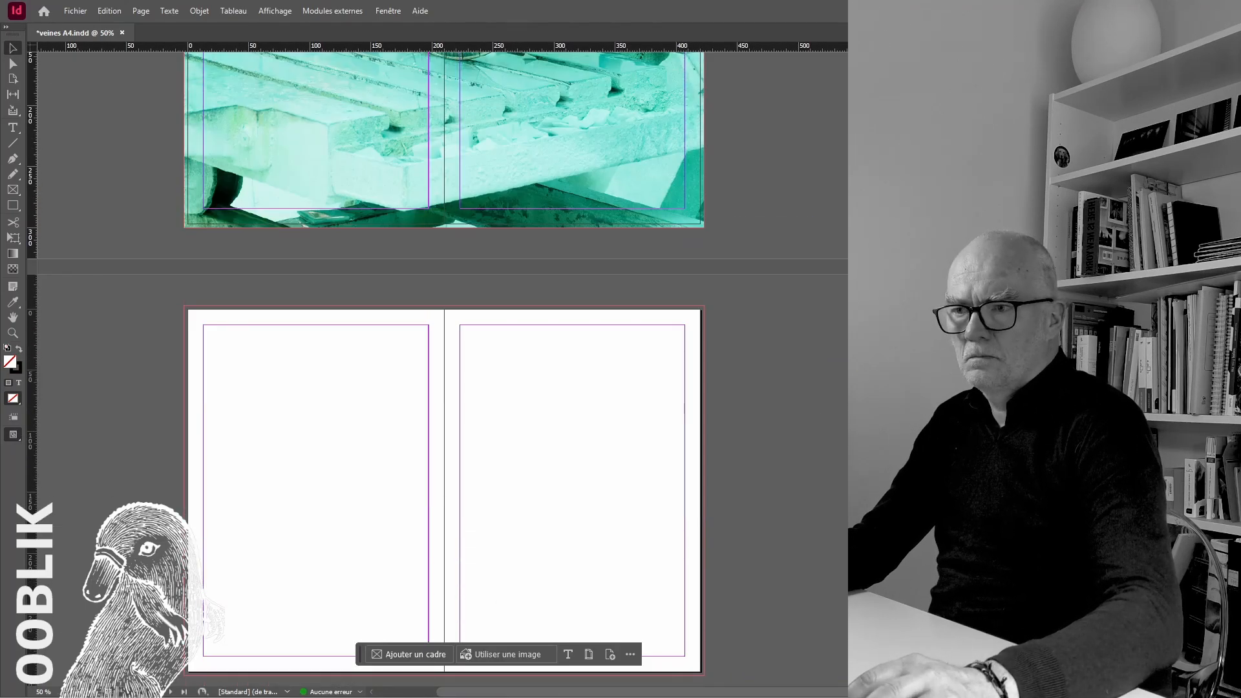
{"action": "left_click_drag", "start_coordinate": [848, 517], "coordinate": [296, 388]}
{"action": "left_click", "coordinate": [294, 388]}
{"action": "scroll", "coordinate": [298, 389], "scroll_direction": "down", "scroll_amount": 4}
{"action": "left_click_drag", "start_coordinate": [464, 430], "coordinate": [354, 350]}
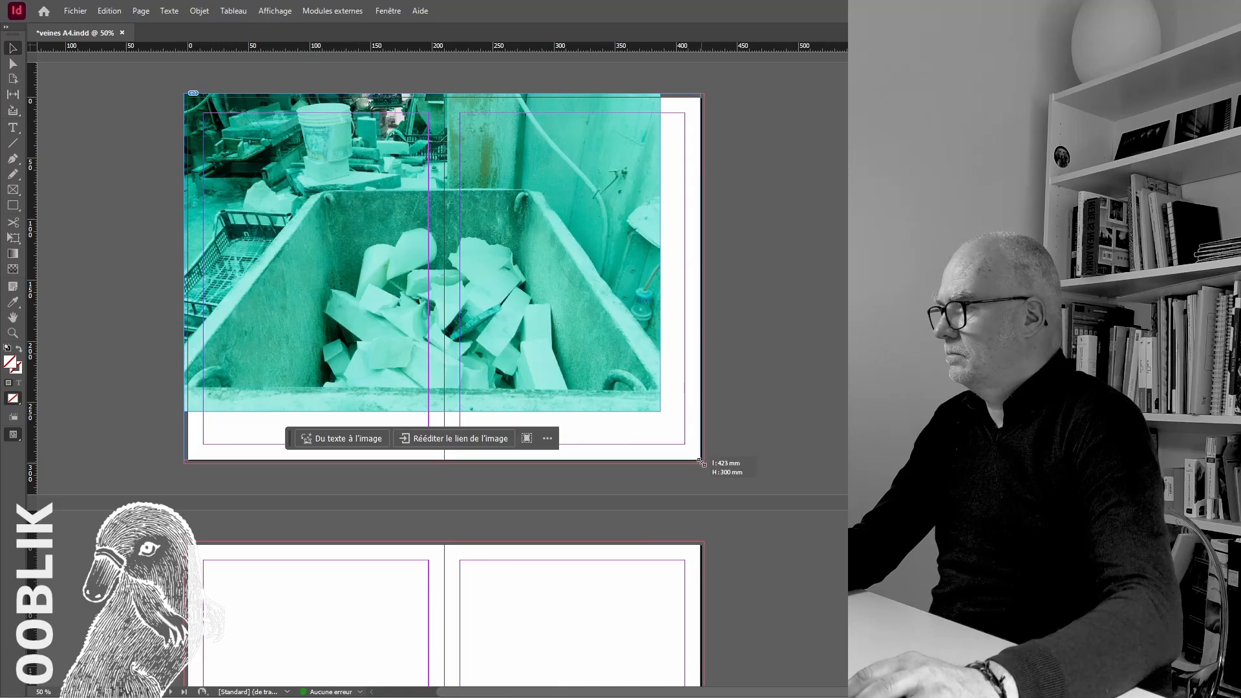
{"action": "left_click_drag", "start_coordinate": [702, 463], "coordinate": [703, 464]}
Fit the marble offcuts photo to fill its frame proportionally and show the spread in preview mode
{"action": "key", "text": "ctrl+alt+shift+c"}
{"action": "left_click_drag", "start_coordinate": [639, 381], "coordinate": [654, 371]}
{"action": "left_click_drag", "start_coordinate": [286, 402], "coordinate": [283, 403]}
{"action": "left_click", "coordinate": [773, 315]}
{"action": "left_click", "coordinate": [13, 434]}
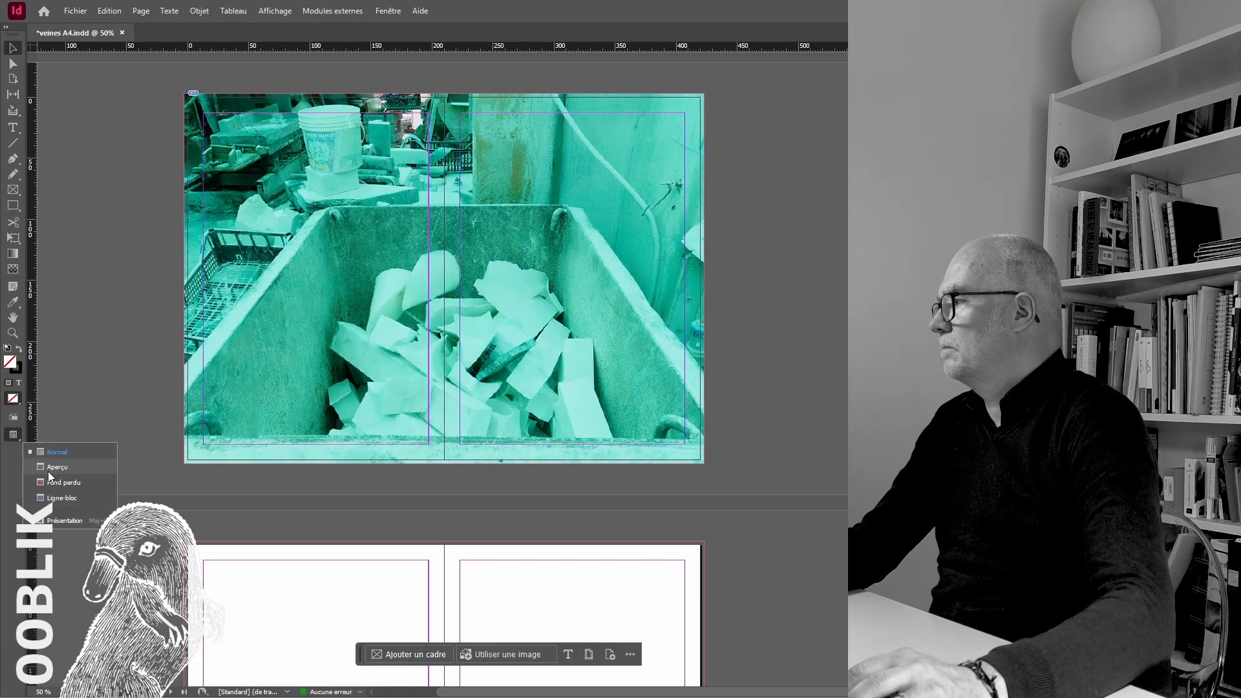
{"action": "left_click", "coordinate": [56, 466]}
Place the sea and mountains photo across the next blank spread and extend its frame to the bleed in normal view
{"action": "scroll", "coordinate": [834, 496], "scroll_direction": "up", "scroll_amount": 15}
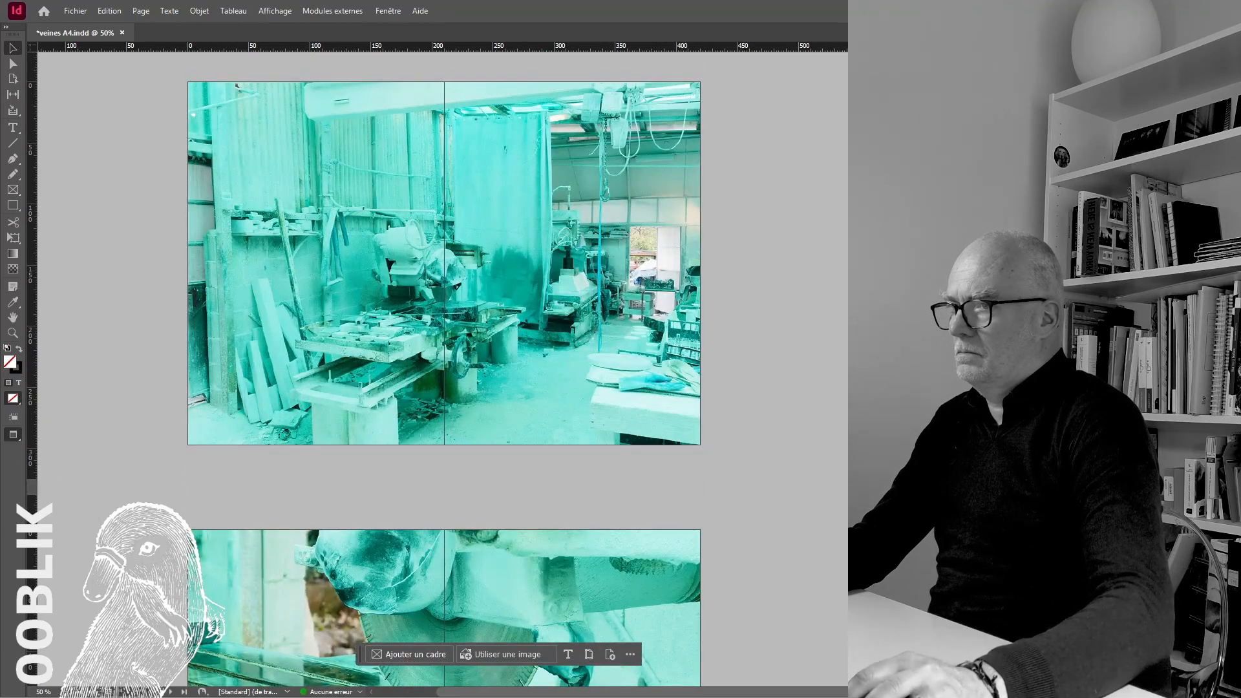
{"action": "scroll", "coordinate": [601, 495], "scroll_direction": "down", "scroll_amount": 3}
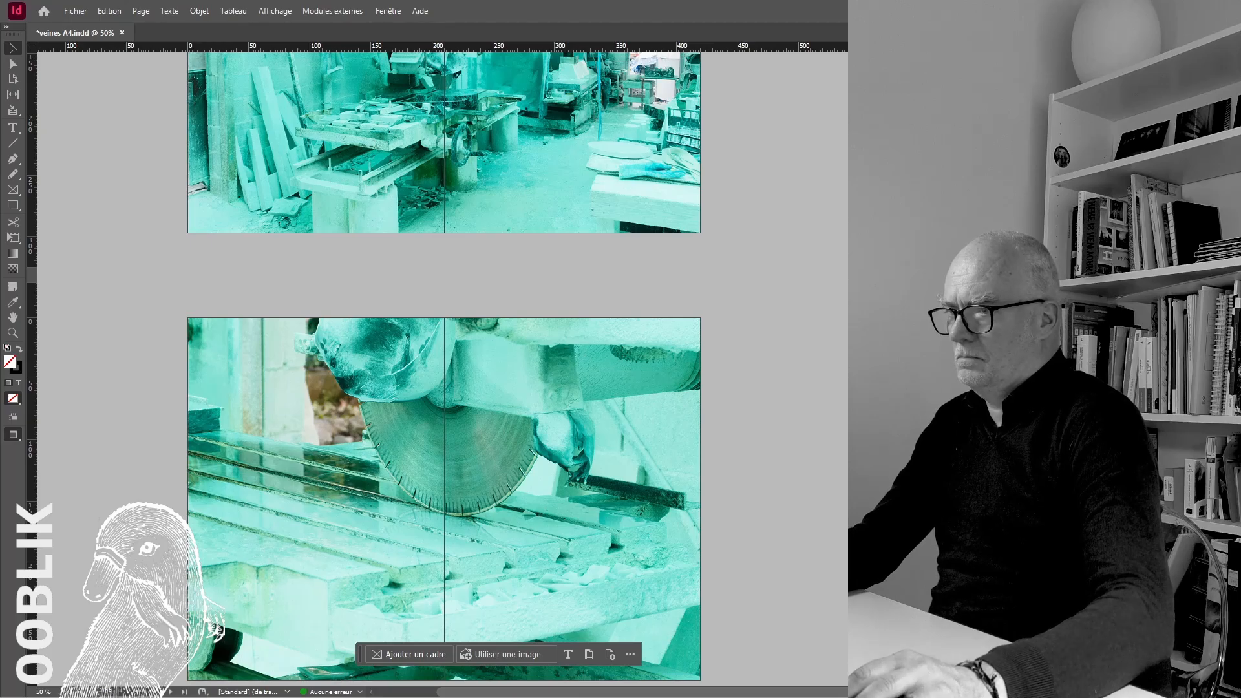
{"action": "scroll", "coordinate": [443, 369], "scroll_direction": "down", "scroll_amount": 12}
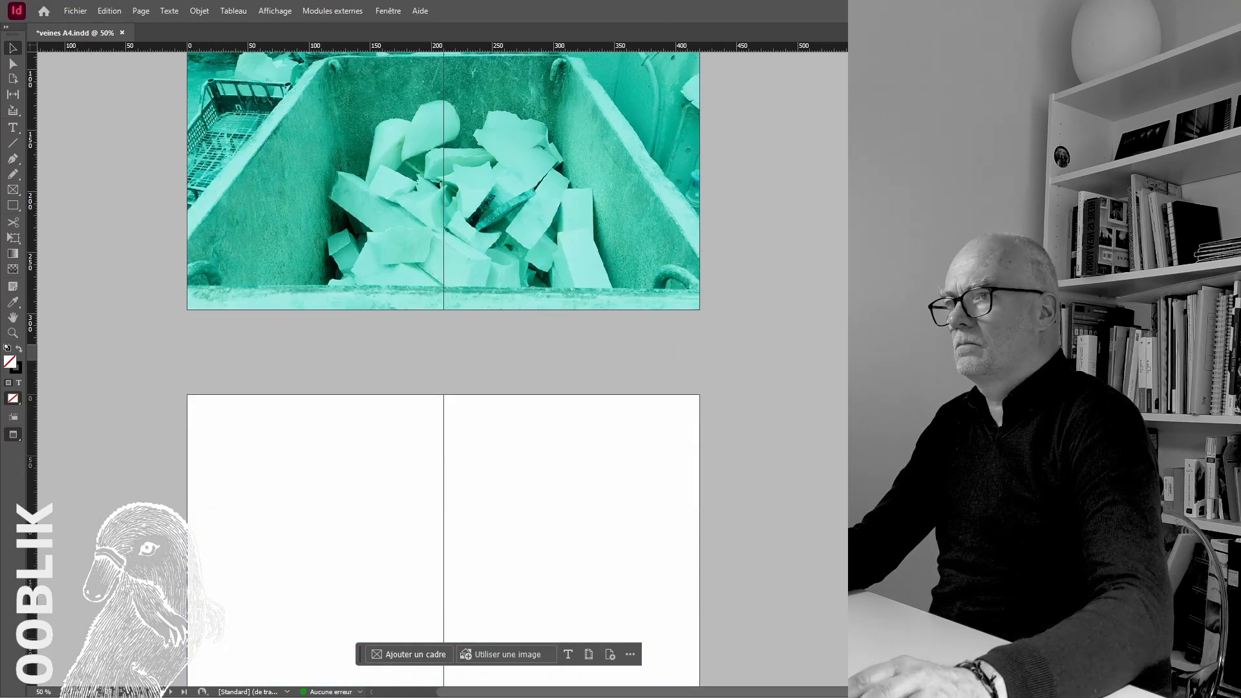
{"action": "scroll", "coordinate": [444, 368], "scroll_direction": "down", "scroll_amount": 3}
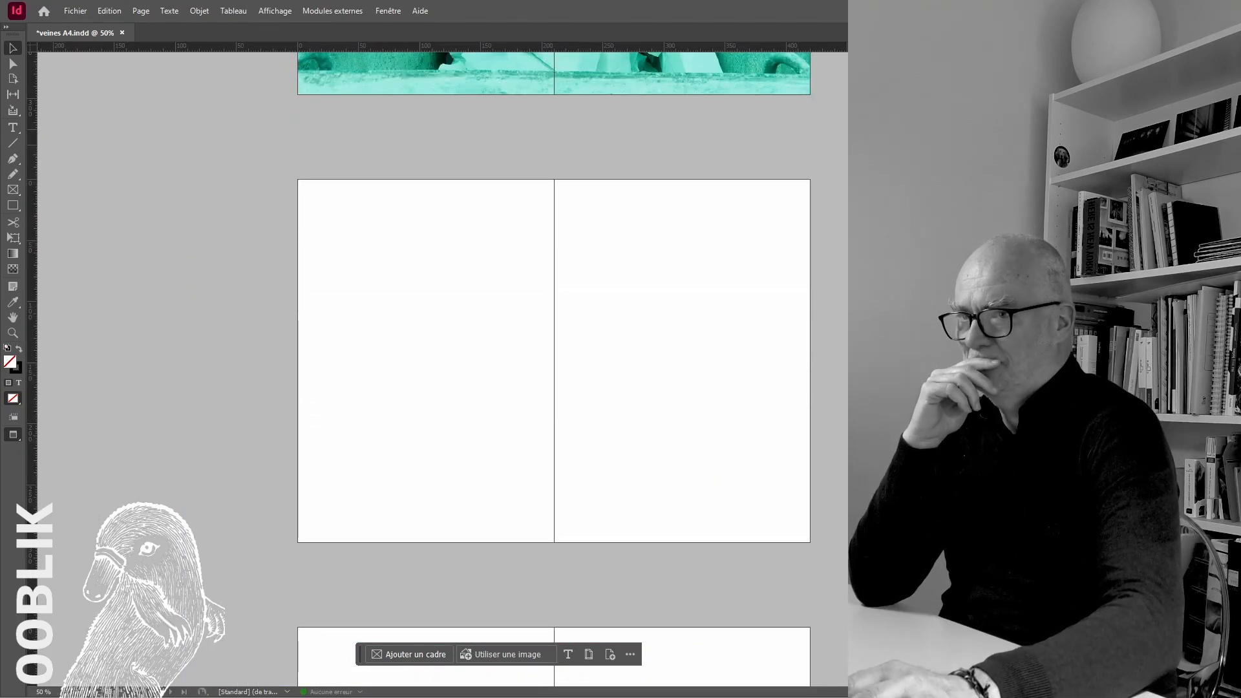
{"action": "left_click", "coordinate": [442, 246]}
{"action": "left_click_drag", "start_coordinate": [491, 281], "coordinate": [341, 213]}
{"action": "left_click", "coordinate": [13, 435]}
{"action": "left_click", "coordinate": [45, 450]}
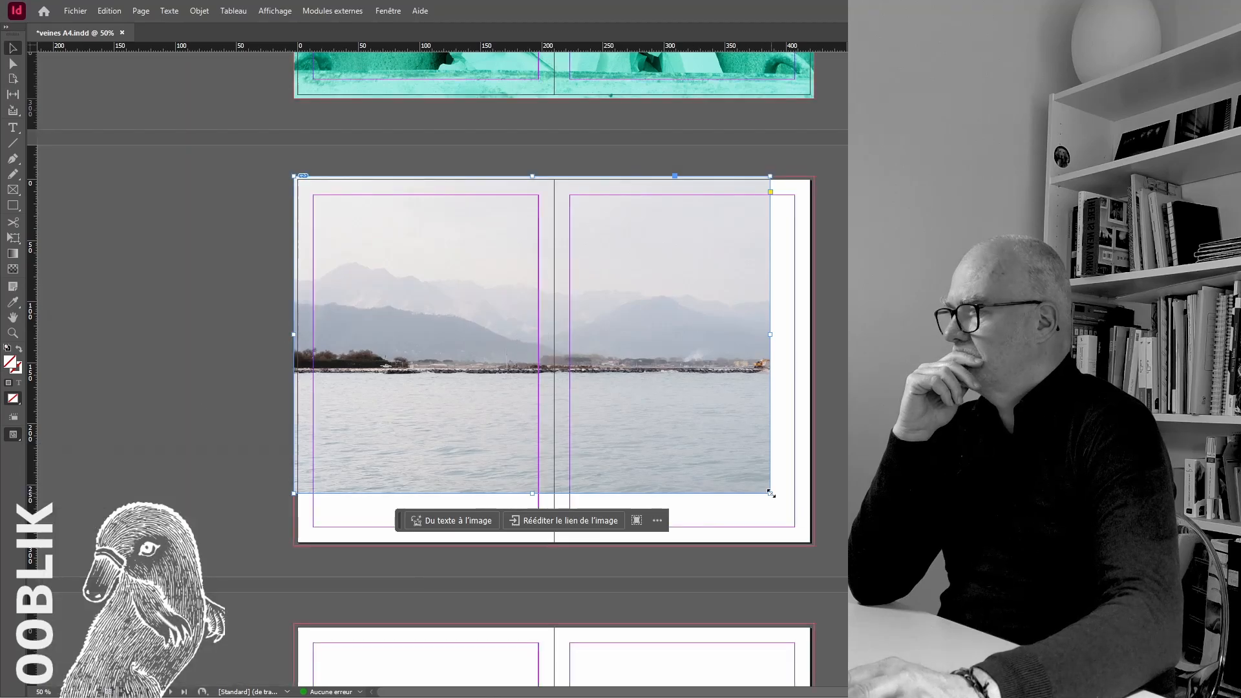
{"action": "left_click_drag", "start_coordinate": [771, 494], "coordinate": [812, 546]}
Hide the contextual task bar shown under the selected photo
{"action": "scroll", "coordinate": [812, 546], "scroll_direction": "down", "scroll_amount": 6}
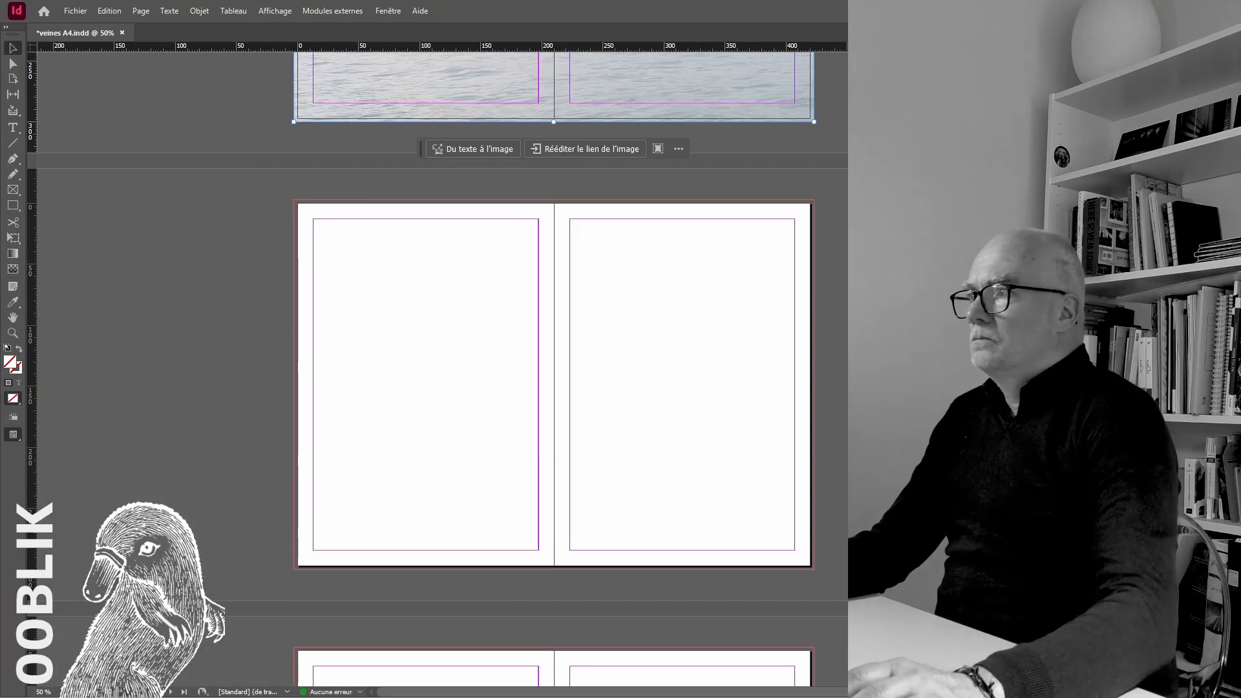
{"action": "left_click", "coordinate": [690, 143]}
{"action": "left_click", "coordinate": [755, 187]}
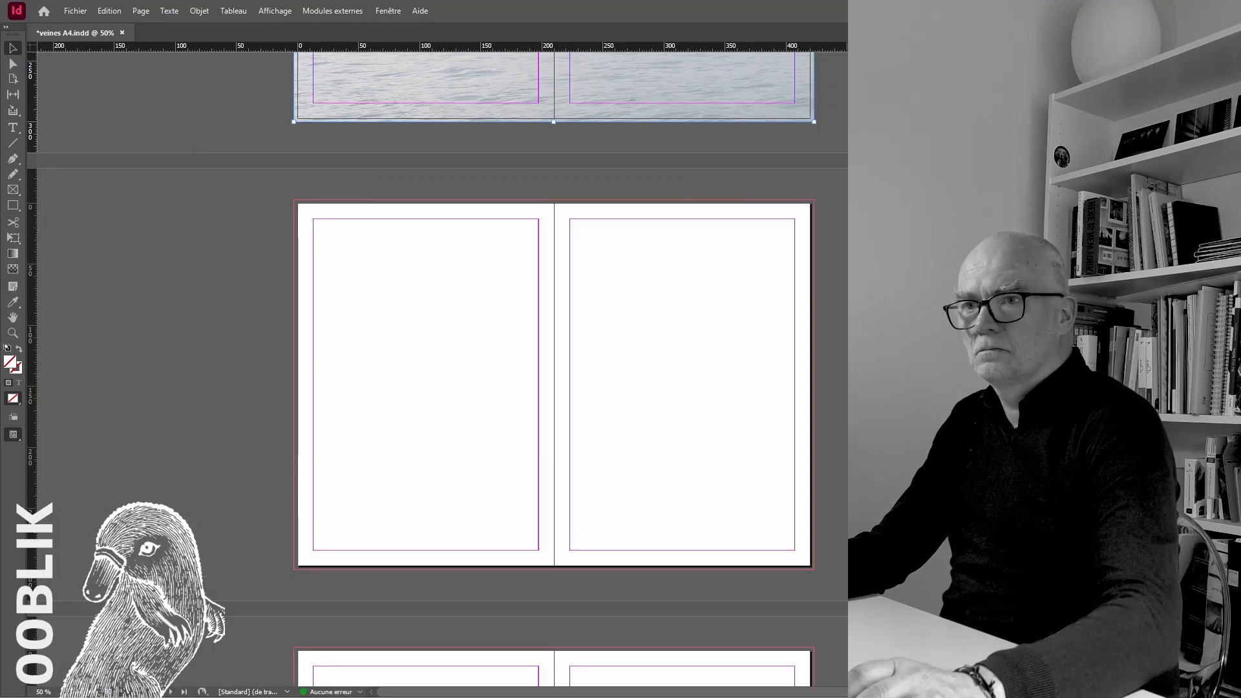
Place the marble façade photo across the next blank spread, drawing its frame out to the bleed
{"action": "key", "text": "ctrl+d"}
{"action": "left_click_drag", "start_coordinate": [297, 201], "coordinate": [814, 571]}
{"action": "scroll", "coordinate": [814, 571], "scroll_direction": "down", "scroll_amount": 3}
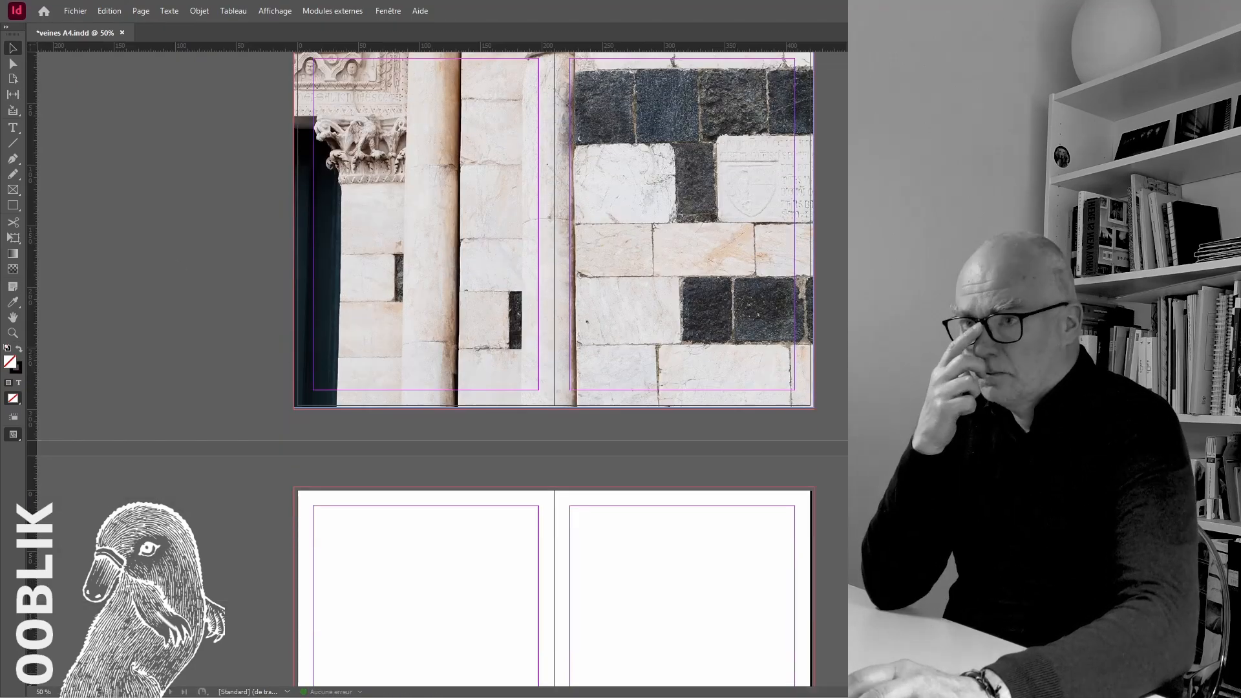
{"action": "scroll", "coordinate": [610, 139], "scroll_direction": "down", "scroll_amount": 5}
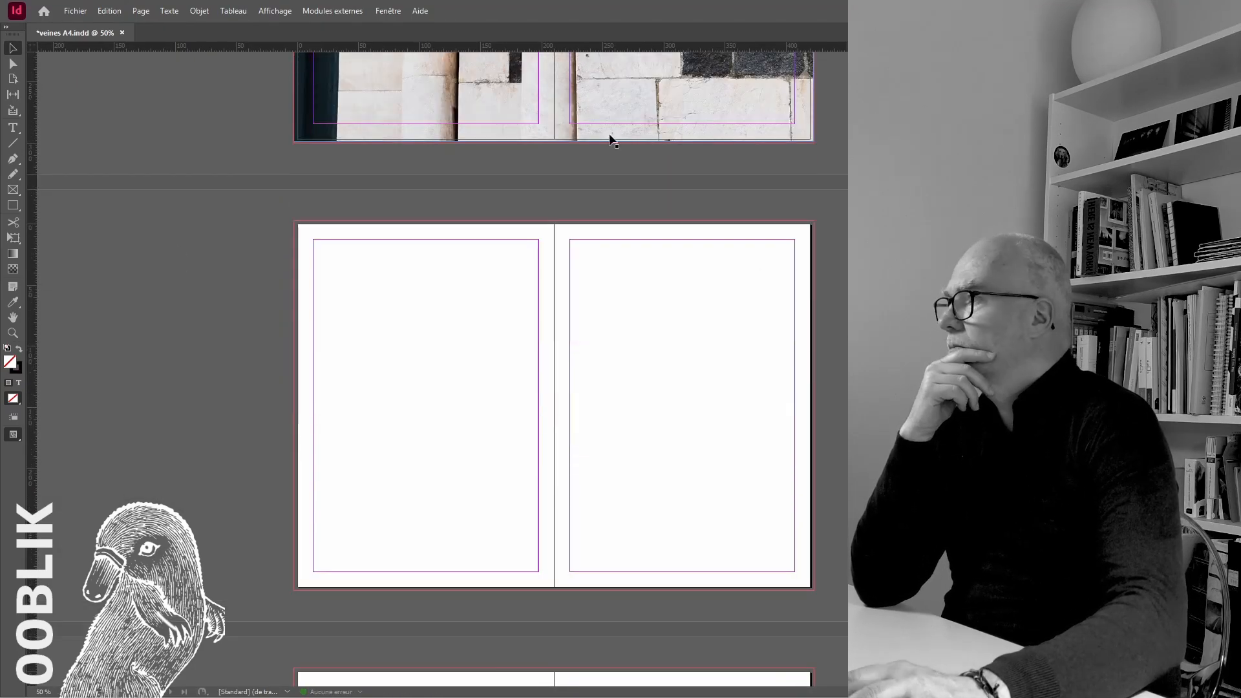
Try shifting the façade photo inside its frame and undo the move
{"action": "scroll", "coordinate": [610, 139], "scroll_direction": "up", "scroll_amount": 5}
{"action": "double_click", "coordinate": [665, 335]}
{"action": "left_click_drag", "start_coordinate": [665, 336], "coordinate": [677, 340]}
{"action": "key", "text": "ctrl+z"}
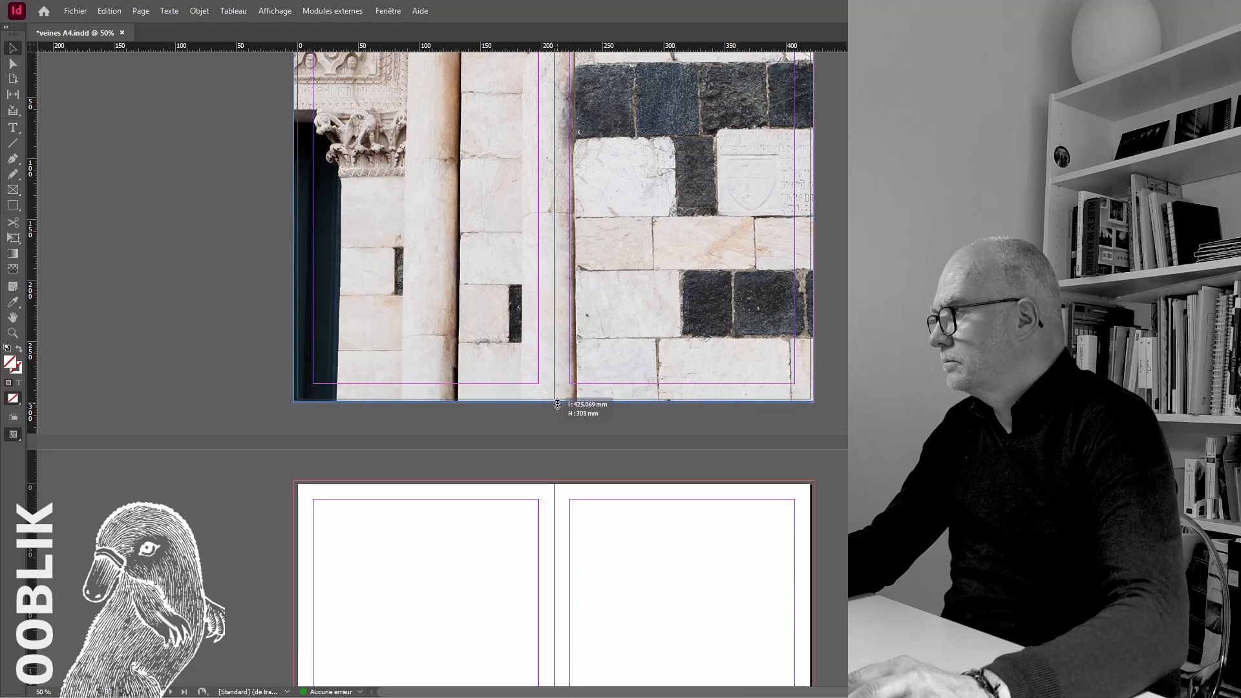
Extend the lower edge of the marble façade photo's frame to the bleed
{"action": "left_click_drag", "start_coordinate": [557, 404], "coordinate": [557, 403]}
{"action": "scroll", "coordinate": [557, 375], "scroll_direction": "up", "scroll_amount": 3}
{"action": "left_click_drag", "start_coordinate": [510, 300], "coordinate": [765, 433]}
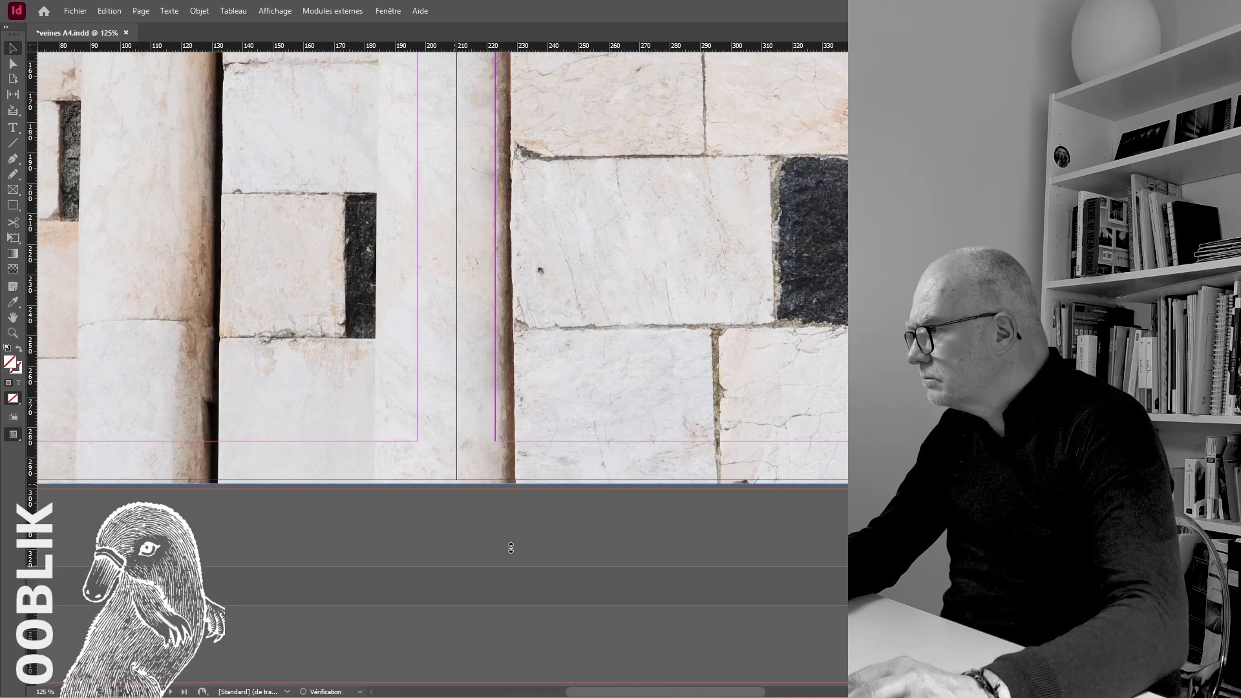
{"action": "scroll", "coordinate": [558, 525], "scroll_direction": "down", "scroll_amount": 4}
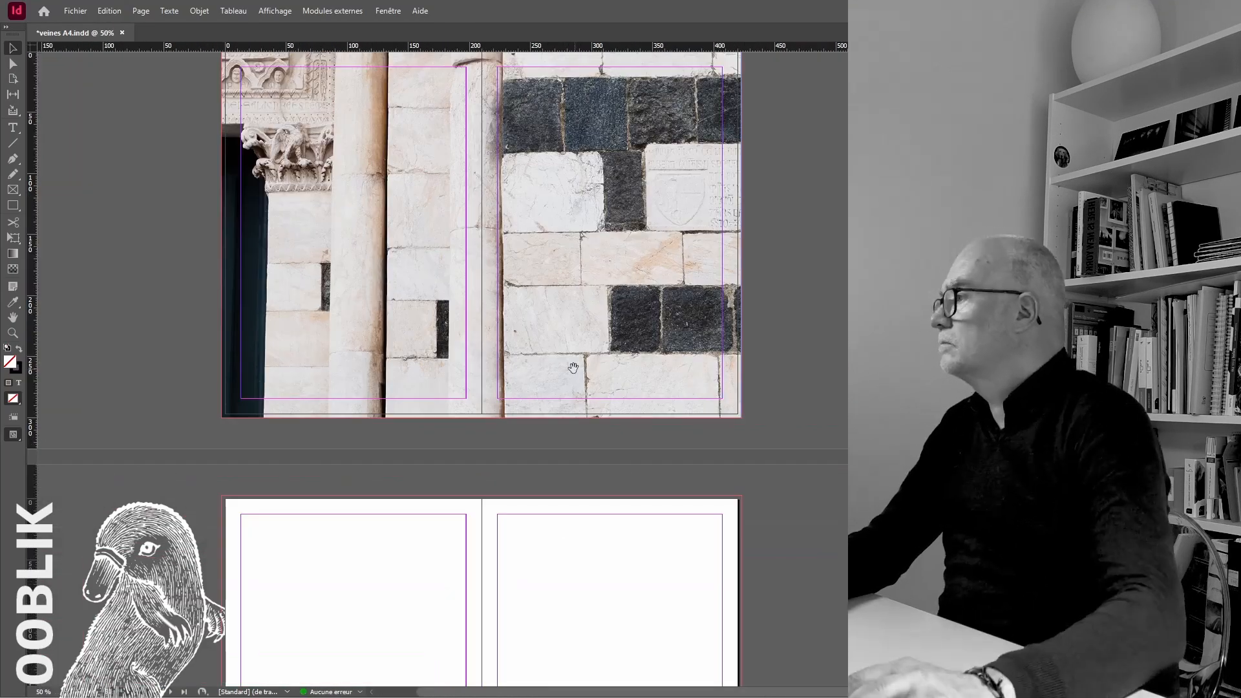
Place the inscribed plaque photo across the next blank spread, extend its frame to the bleed and enlarge the image inside it
{"action": "left_click", "coordinate": [436, 317]}
{"action": "left_click_drag", "start_coordinate": [463, 337], "coordinate": [295, 199]}
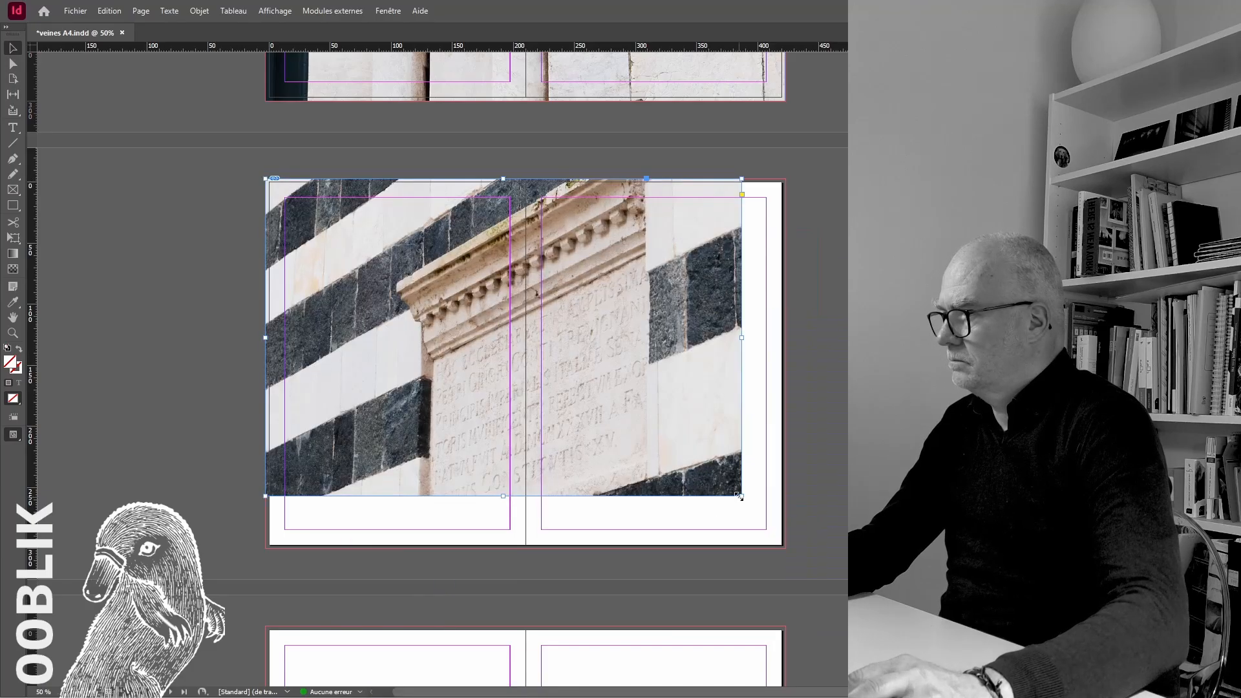
{"action": "left_click_drag", "start_coordinate": [787, 550], "coordinate": [787, 549]}
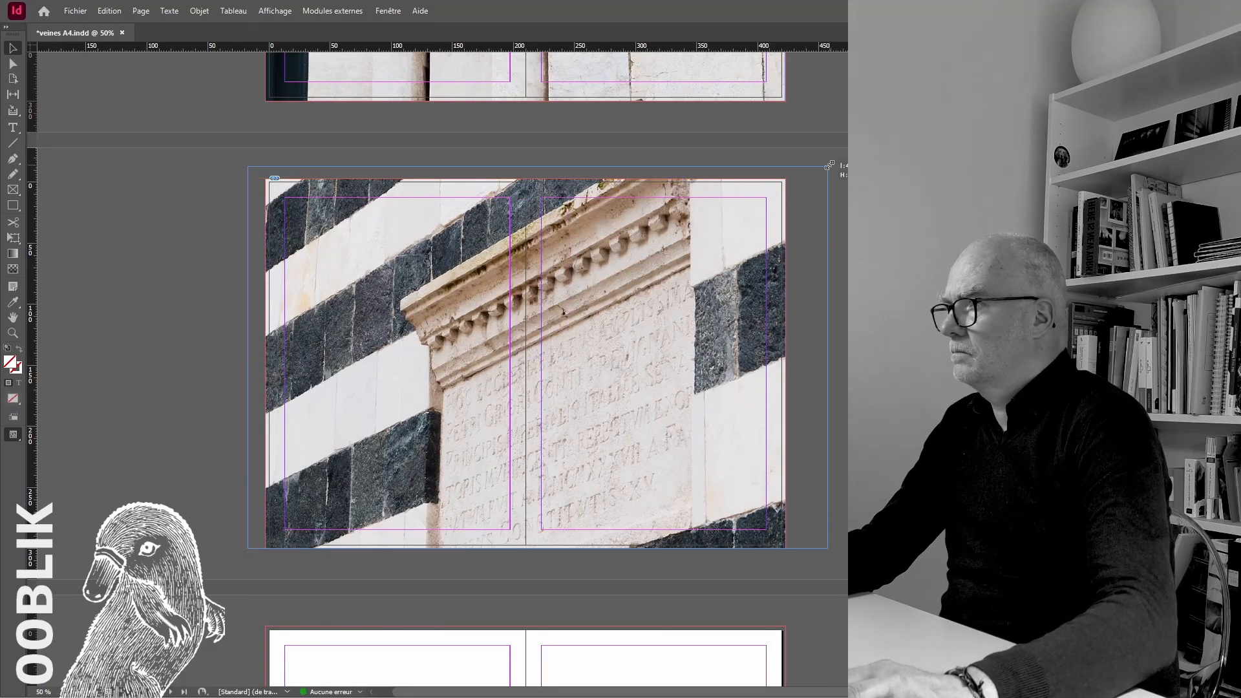
{"action": "left_click_drag", "start_coordinate": [829, 165], "coordinate": [829, 166]}
{"action": "left_click", "coordinate": [863, 452]}
{"action": "scroll", "coordinate": [525, 368], "scroll_direction": "down", "scroll_amount": 3}
{"action": "scroll", "coordinate": [525, 369], "scroll_direction": "up", "scroll_amount": 5}
{"action": "scroll", "coordinate": [525, 369], "scroll_direction": "down", "scroll_amount": 3}
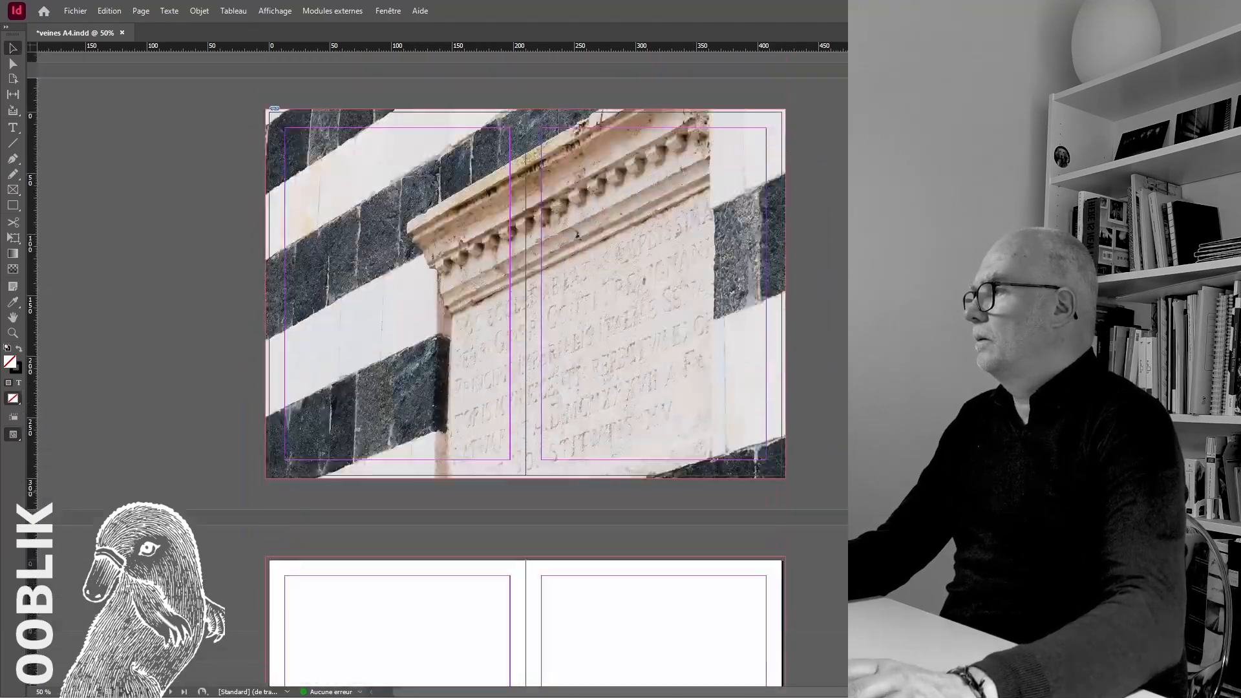
Place the black-and-white striped wall photo across the next blank spread, extend its frame to the bleed and fill the frame proportionally
{"action": "scroll", "coordinate": [525, 369], "scroll_direction": "down", "scroll_amount": 8}
{"action": "left_click", "coordinate": [422, 368]}
{"action": "left_click_drag", "start_coordinate": [453, 408], "coordinate": [298, 336]}
{"action": "scroll", "coordinate": [525, 369], "scroll_direction": "down", "scroll_amount": 5}
{"action": "left_click_drag", "start_coordinate": [741, 450], "coordinate": [785, 502]}
{"action": "key", "text": "ctrl+alt+shift+c"}
{"action": "left_click", "coordinate": [820, 371]}
Place the ochre stone wall photo across the next blank spread, filling its frame proportionally out to the bleed, and save the document
{"action": "scroll", "coordinate": [820, 371], "scroll_direction": "up", "scroll_amount": 7}
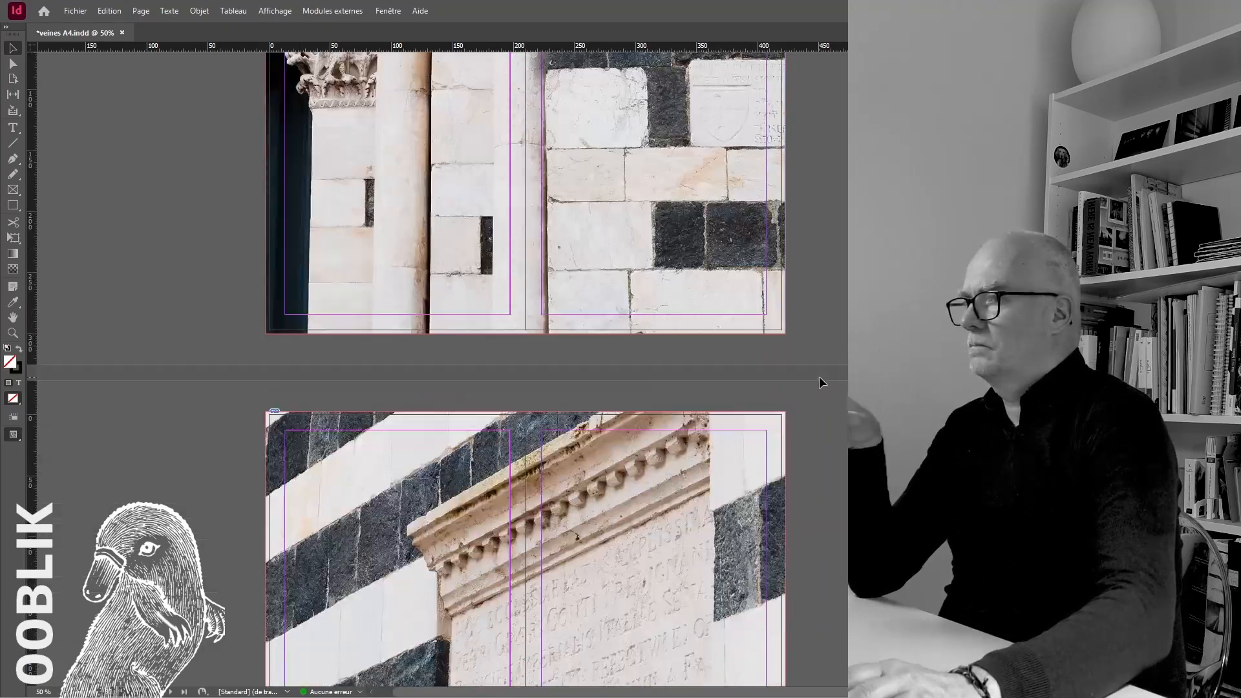
{"action": "scroll", "coordinate": [820, 376], "scroll_direction": "down", "scroll_amount": 10}
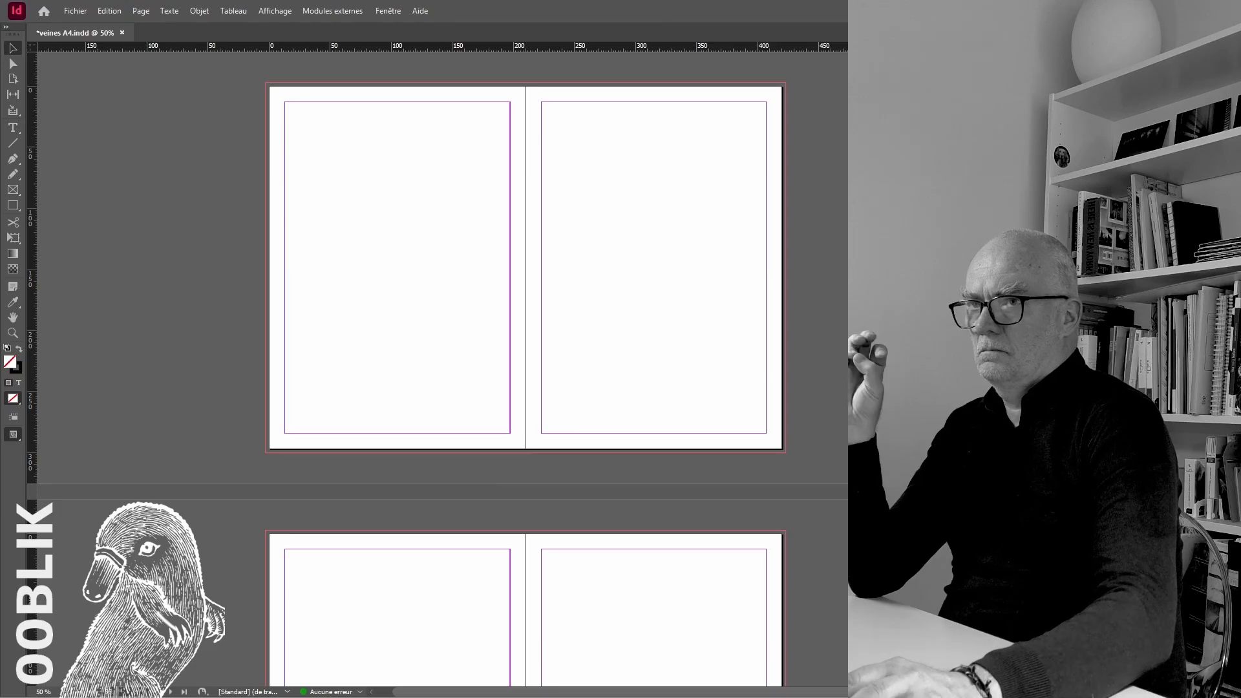
{"action": "scroll", "coordinate": [811, 367], "scroll_direction": "up", "scroll_amount": 15}
{"action": "scroll", "coordinate": [812, 364], "scroll_direction": "down", "scroll_amount": 12}
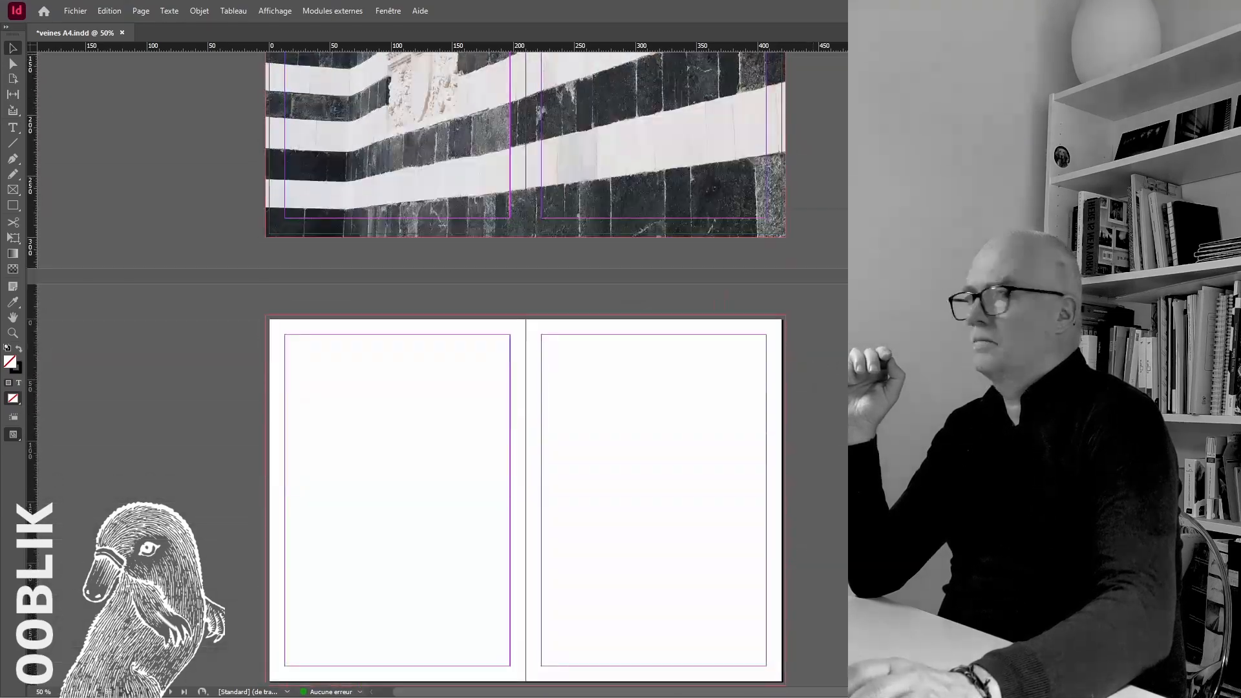
{"action": "scroll", "coordinate": [813, 364], "scroll_direction": "up", "scroll_amount": 3}
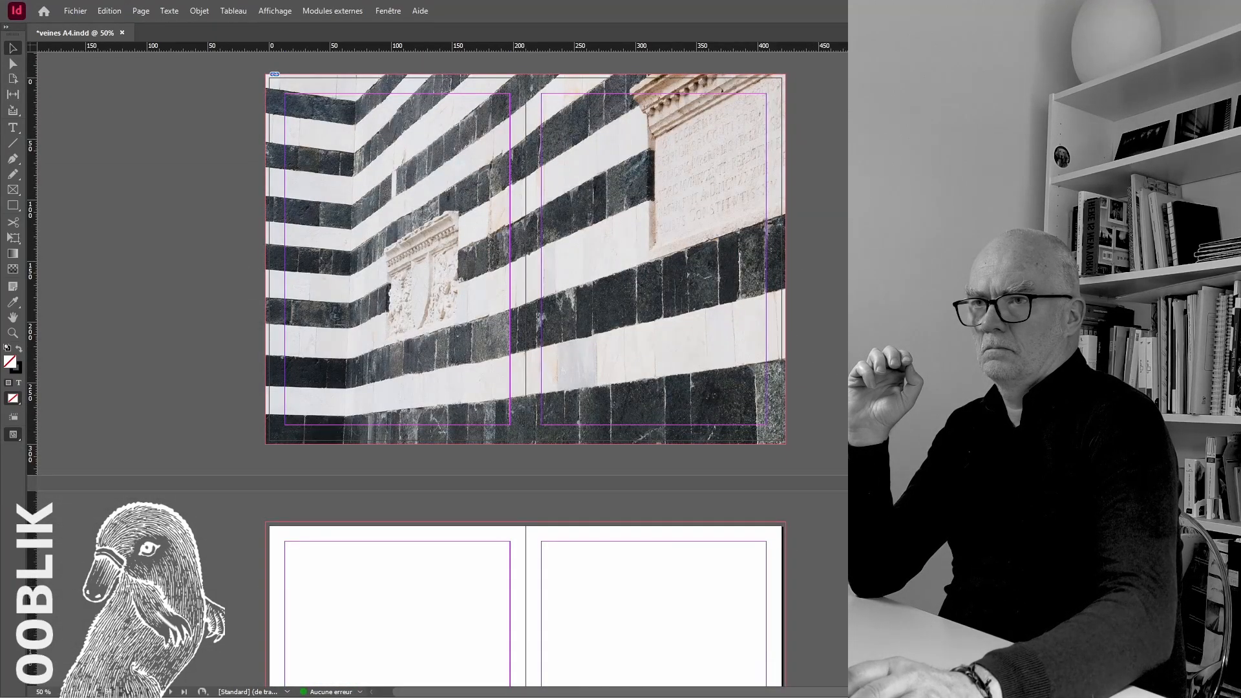
{"action": "left_click", "coordinate": [634, 588]}
{"action": "scroll", "coordinate": [695, 362], "scroll_direction": "down", "scroll_amount": 6}
{"action": "left_click_drag", "start_coordinate": [698, 281], "coordinate": [329, 216]}
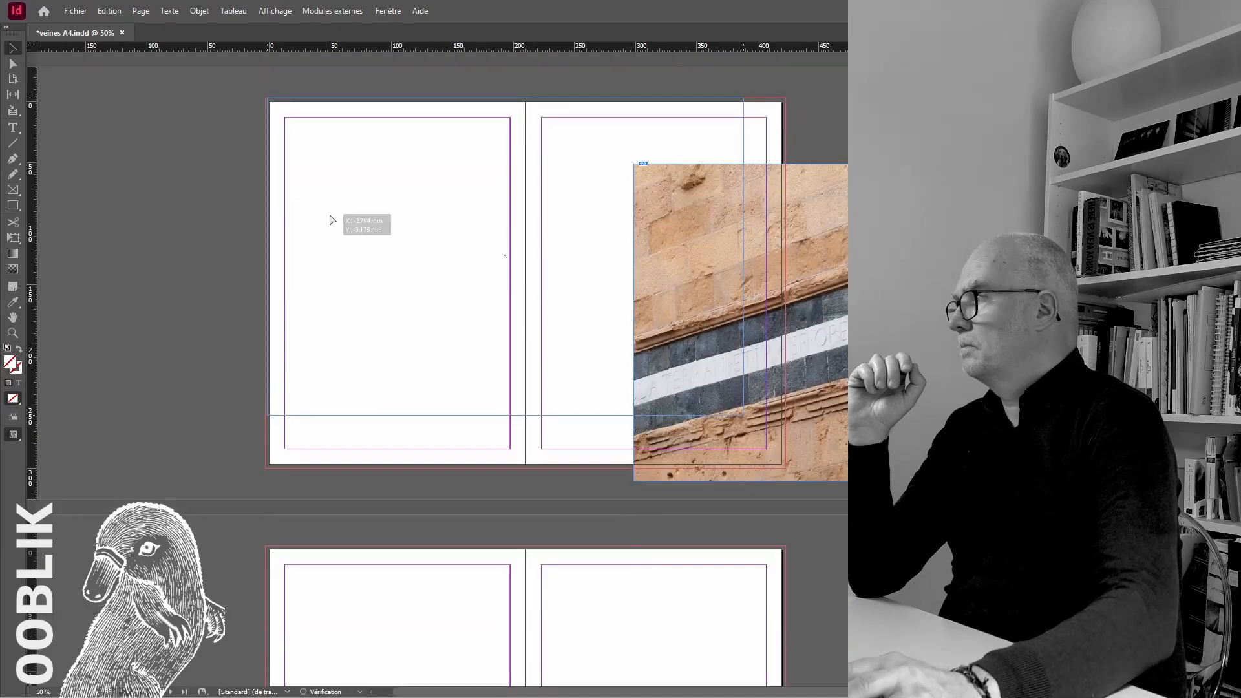
{"action": "left_click_drag", "start_coordinate": [743, 415], "coordinate": [785, 469]}
{"action": "key", "text": "ctrl+alt+shift+c"}
{"action": "left_click", "coordinate": [200, 197]}
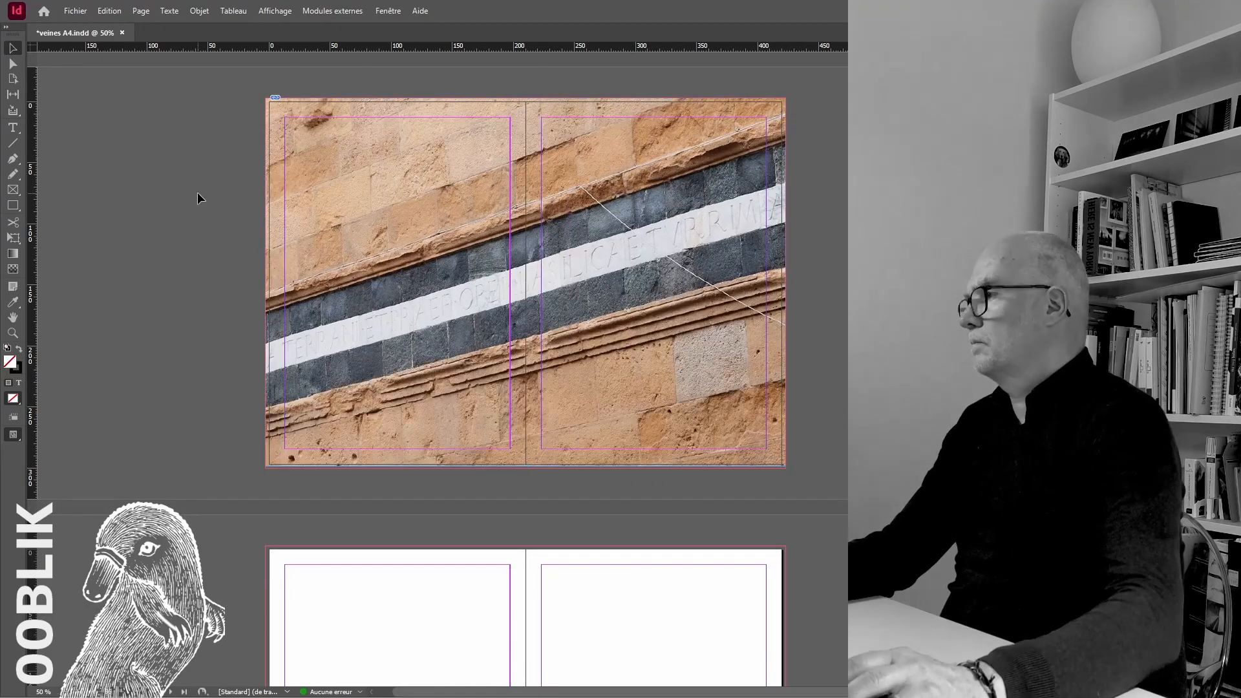
{"action": "left_click", "coordinate": [75, 11]}
{"action": "left_click", "coordinate": [105, 105]}
Adjust the lower edge of the ochre wall photo's frame to the bleed and refill the frame proportionally
{"action": "scroll", "coordinate": [492, 572], "scroll_direction": "down", "scroll_amount": 3}
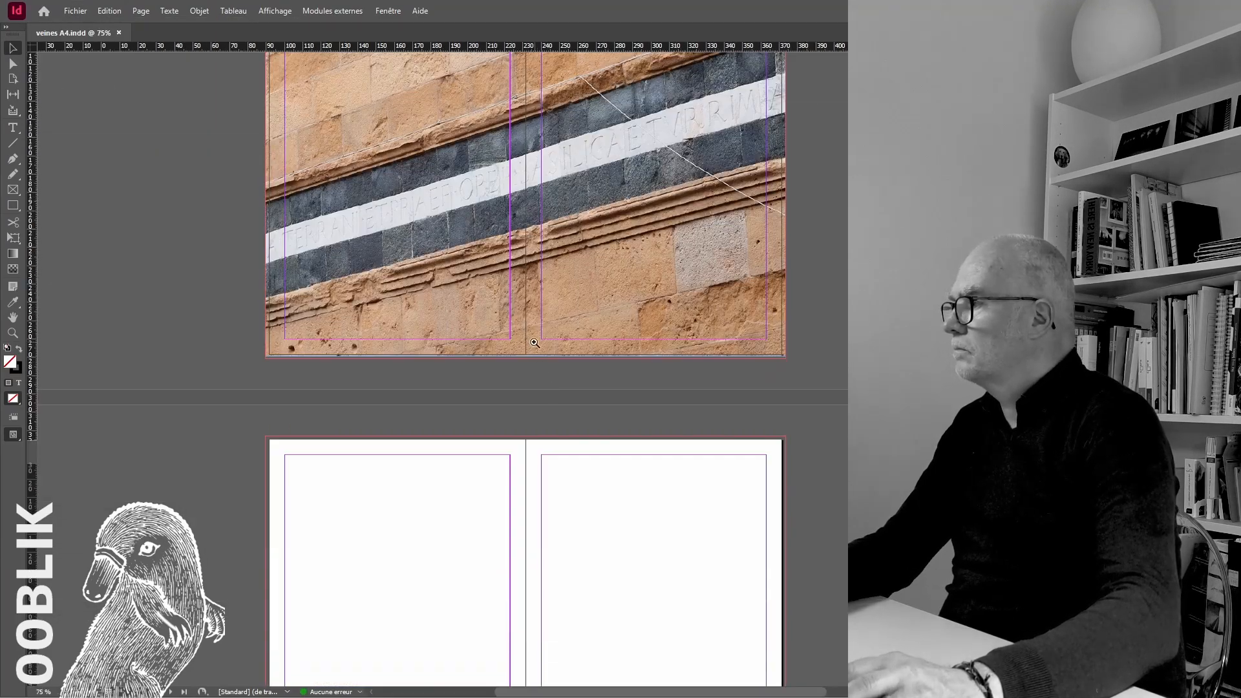
{"action": "scroll", "coordinate": [569, 336], "scroll_direction": "up", "scroll_amount": 3}
{"action": "left_click", "coordinate": [419, 399]}
{"action": "left_click_drag", "start_coordinate": [416, 402], "coordinate": [416, 407]}
{"action": "key", "text": "ctrl+alt+shift+c"}
{"action": "left_click", "coordinate": [478, 452]}
Place the striped church wall photo with the arched window across the next blank spread and fill its frame proportionally out to the bleed
{"action": "scroll", "coordinate": [480, 451], "scroll_direction": "down", "scroll_amount": 4}
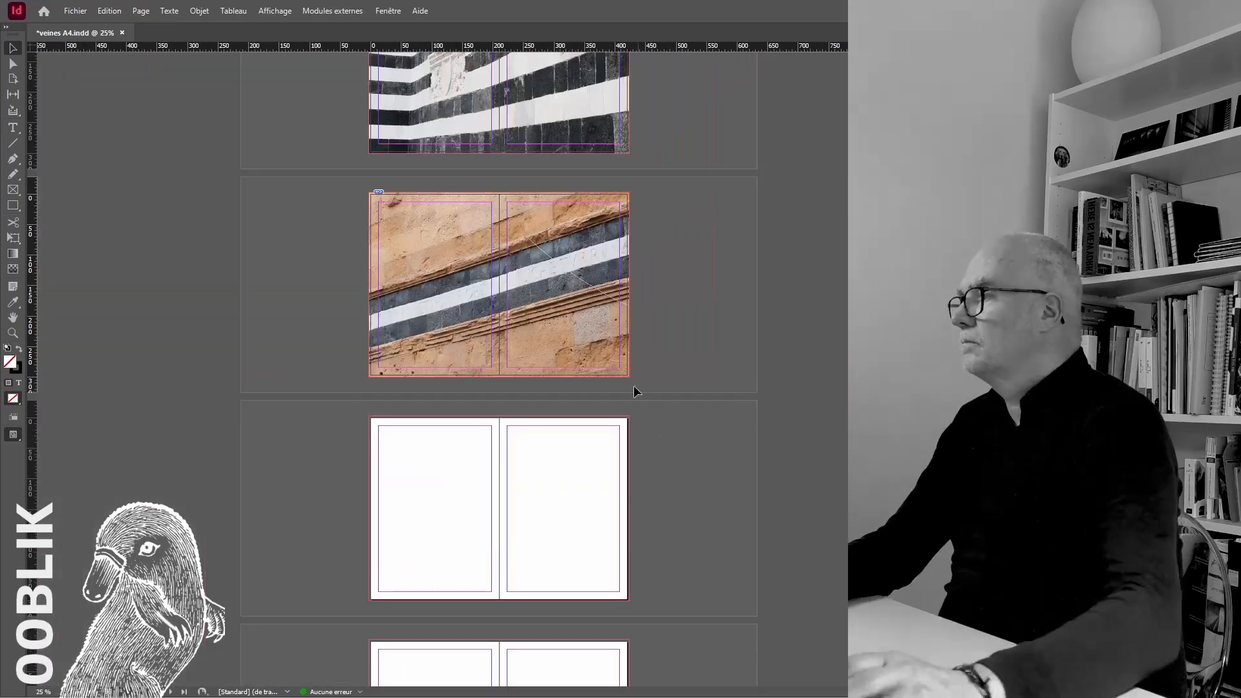
{"action": "scroll", "coordinate": [633, 387], "scroll_direction": "up", "scroll_amount": 20}
{"action": "scroll", "coordinate": [499, 369], "scroll_direction": "up", "scroll_amount": 10}
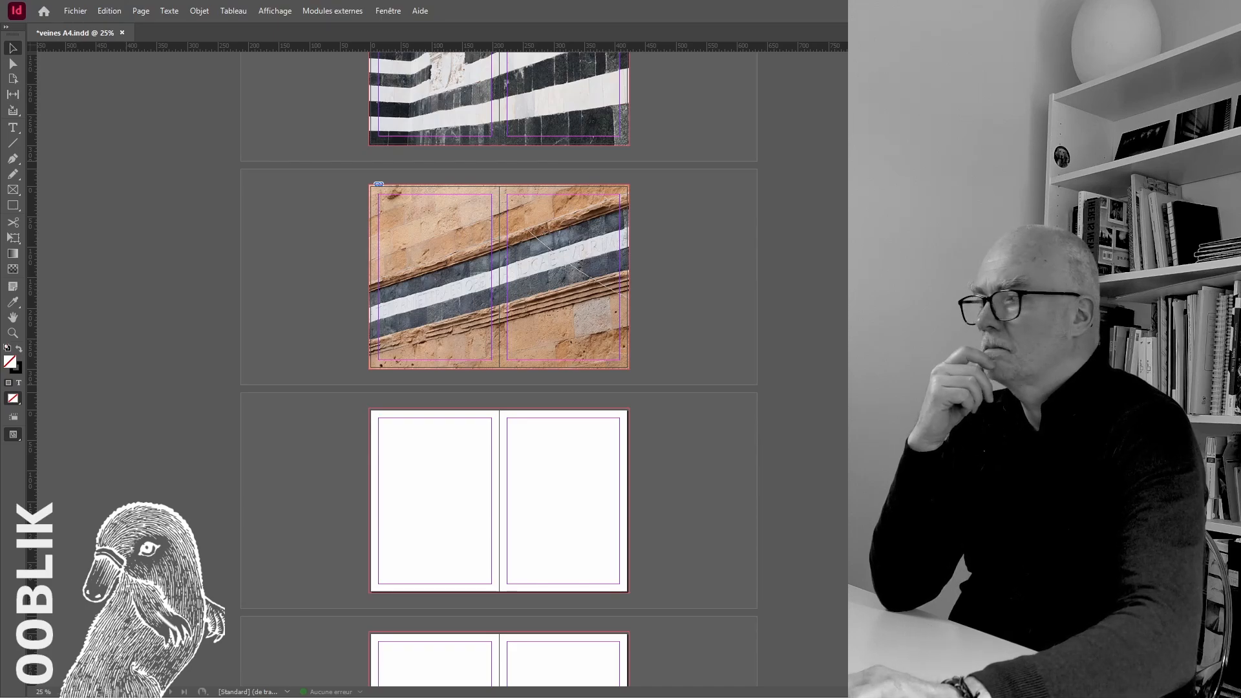
{"action": "left_click", "coordinate": [432, 464]}
{"action": "left_click_drag", "start_coordinate": [603, 499], "coordinate": [537, 443]}
{"action": "scroll", "coordinate": [541, 447], "scroll_direction": "up", "scroll_amount": 2}
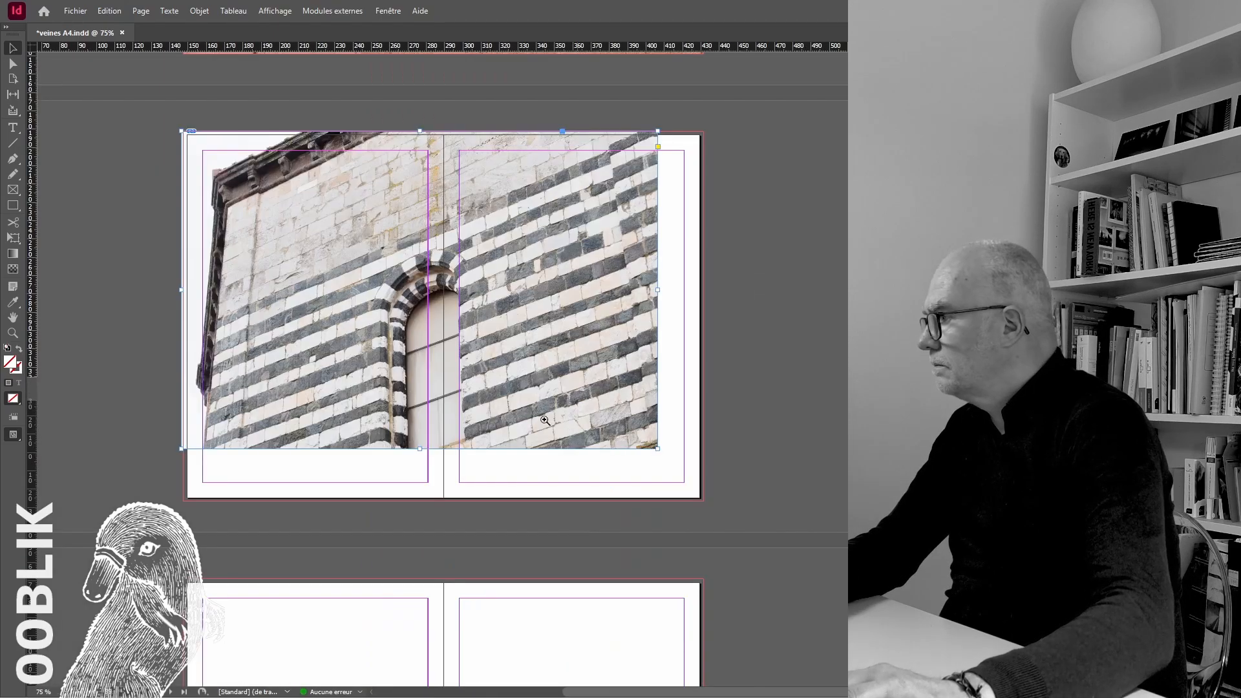
{"action": "scroll", "coordinate": [509, 429], "scroll_direction": "down", "scroll_amount": 1}
{"action": "key", "text": "ctrl+alt+shift+c"}
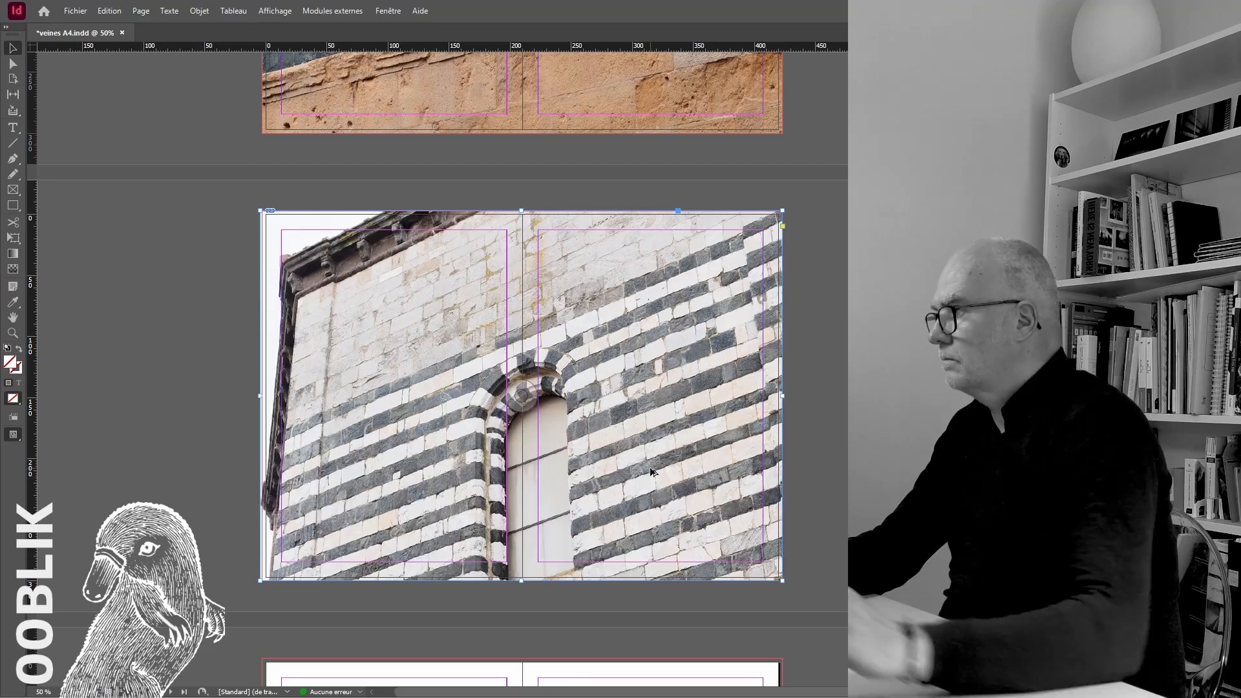
Shift the church wall image to the right inside its frame until its left edge meets the bleed
{"action": "scroll", "coordinate": [688, 414], "scroll_direction": "up", "scroll_amount": 3}
{"action": "scroll", "coordinate": [688, 414], "scroll_direction": "down", "scroll_amount": 4}
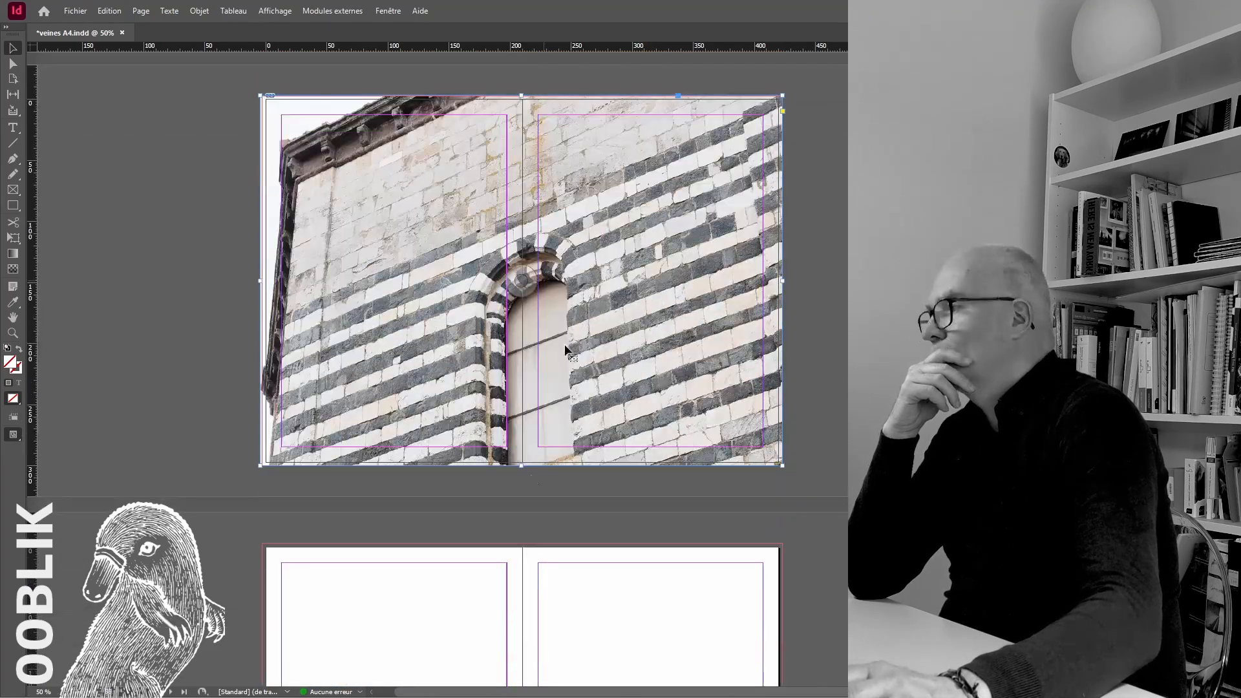
{"action": "key", "text": "shift+Right"}
{"action": "key", "text": "shift+Right"}
{"action": "key", "text": "shift+Right"}
{"action": "key", "text": "shift+Right"}
{"action": "key", "text": "shift+Right"}
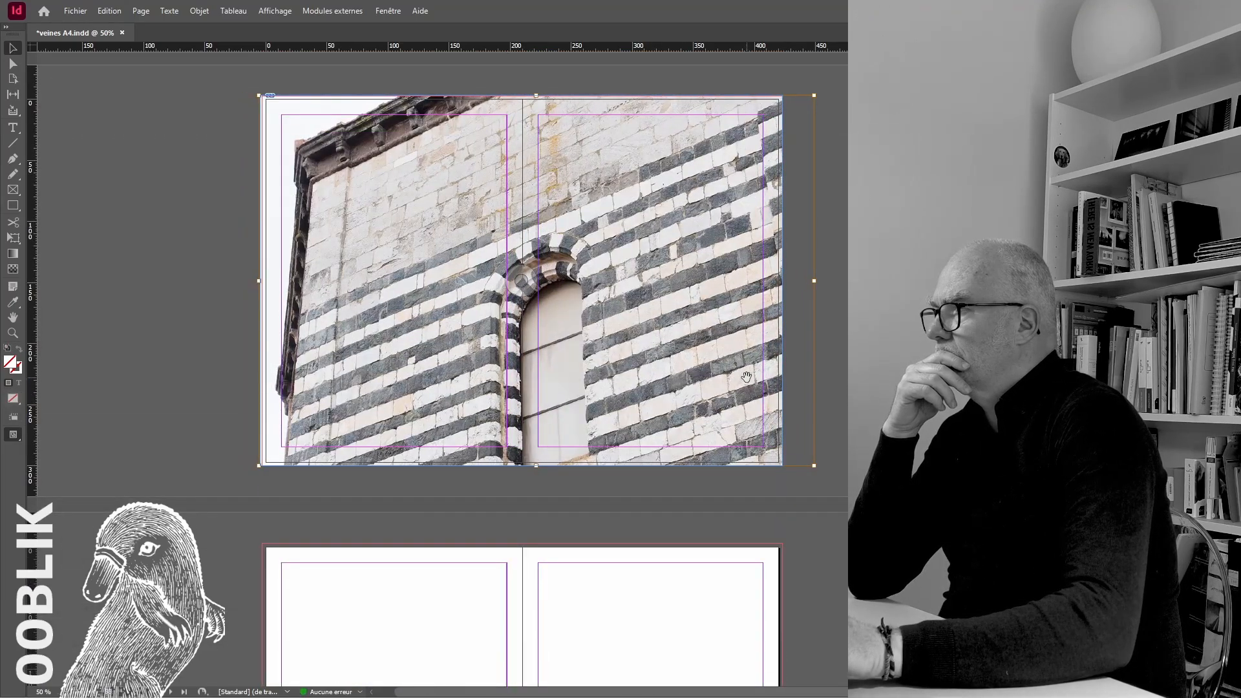
Place the blurred tunnel photo across the next blank spread and extend its frame edges to the bleed
{"action": "scroll", "coordinate": [809, 343], "scroll_direction": "down", "scroll_amount": 5}
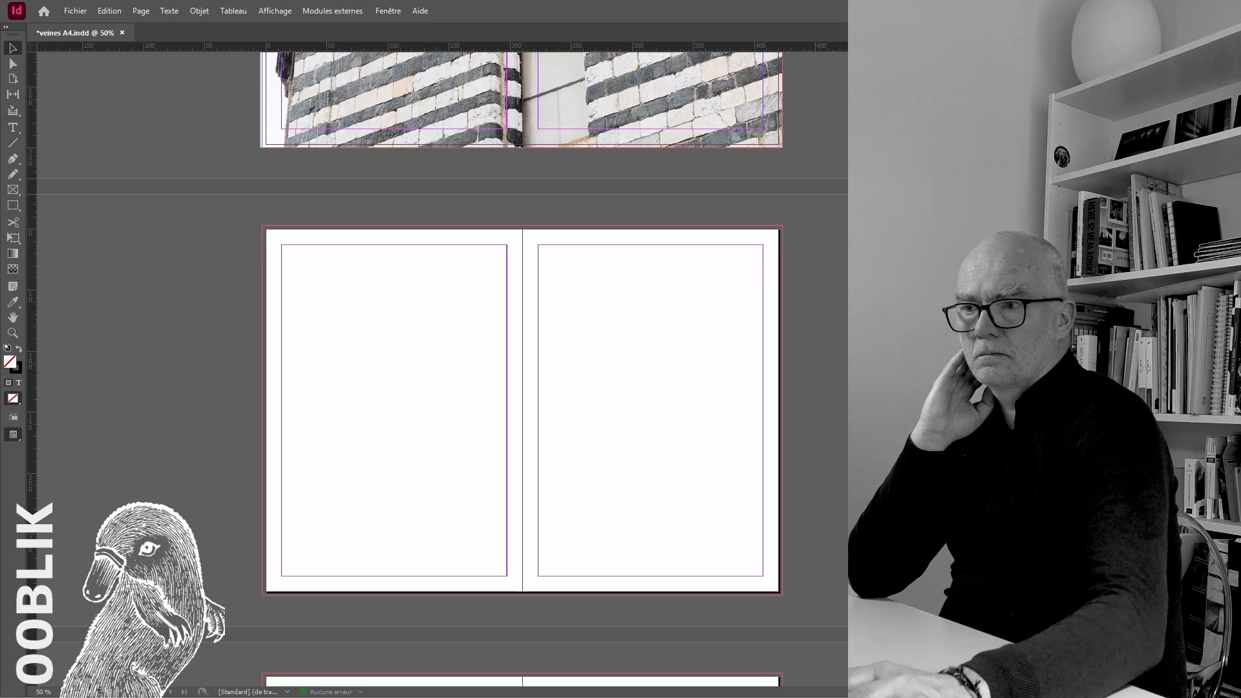
{"action": "left_click", "coordinate": [618, 420]}
{"action": "key", "text": "ctrl+v"}
{"action": "left_click_drag", "start_coordinate": [775, 592], "coordinate": [777, 593]}
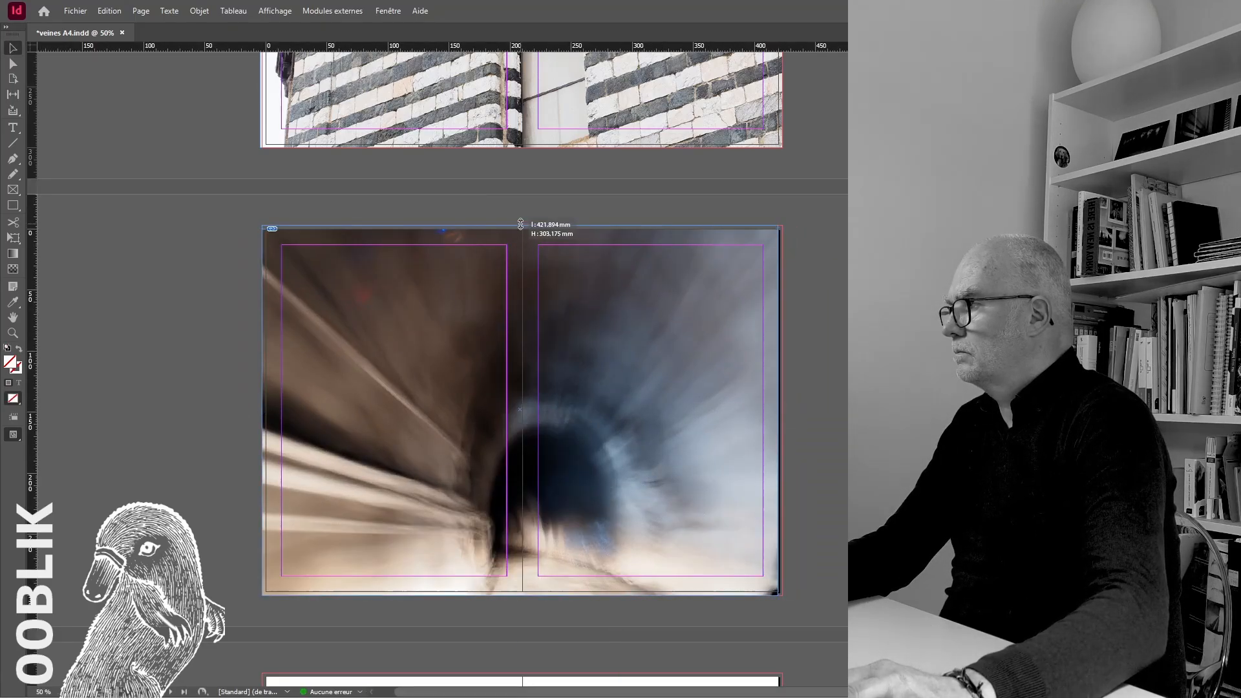
{"action": "left_click_drag", "start_coordinate": [521, 224], "coordinate": [521, 225]}
{"action": "left_click", "coordinate": [781, 340], "text": "ctrl"}
{"action": "left_click", "coordinate": [750, 341], "text": "ctrl"}
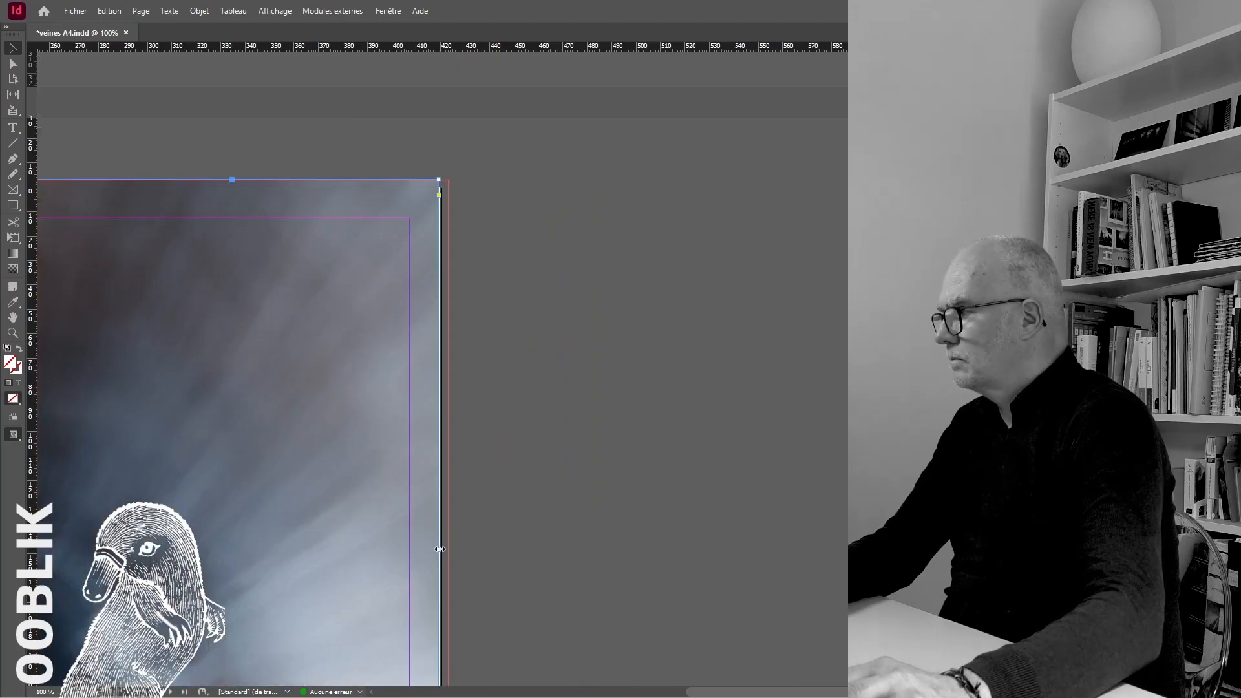
{"action": "left_click_drag", "start_coordinate": [439, 549], "coordinate": [448, 548]}
{"action": "left_click", "coordinate": [587, 507]}
Enlarge the tunnel image inside its frame so that it covers the whole spread and bleed
{"action": "scroll", "coordinate": [574, 501], "scroll_direction": "down", "scroll_amount": 2}
{"action": "scroll", "coordinate": [485, 452], "scroll_direction": "up", "scroll_amount": 1}
{"action": "scroll", "coordinate": [453, 401], "scroll_direction": "down", "scroll_amount": 2}
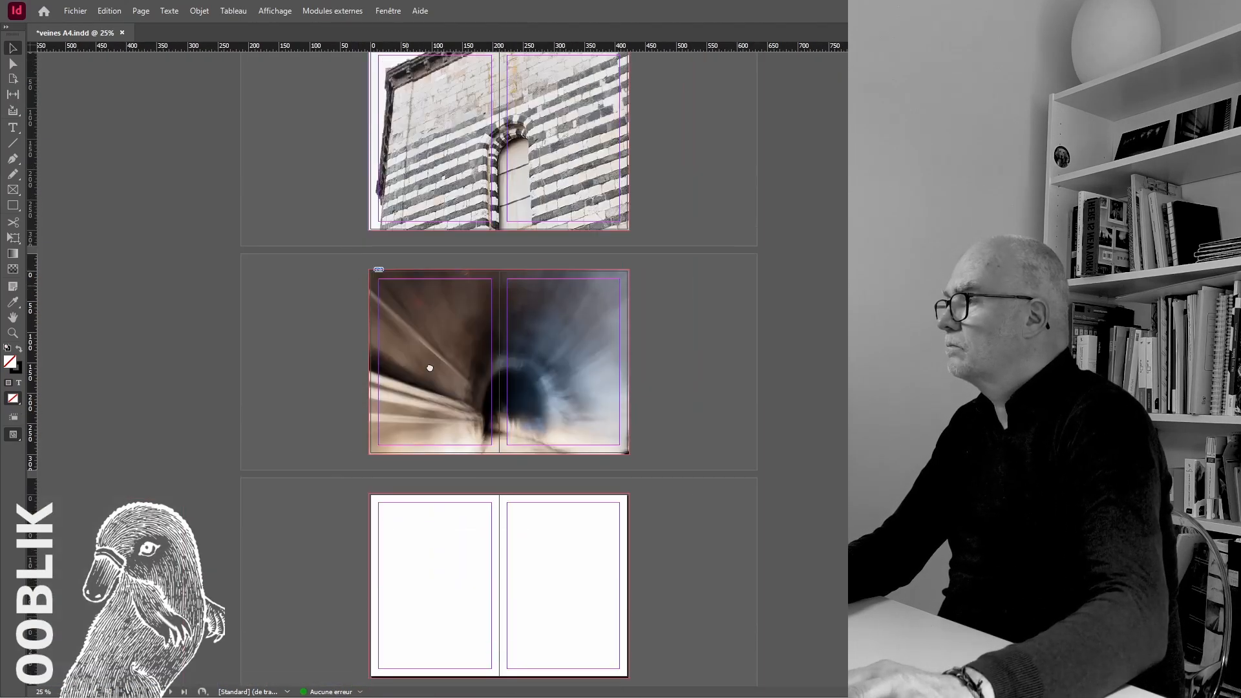
{"action": "scroll", "coordinate": [429, 367], "scroll_direction": "up", "scroll_amount": 1}
{"action": "left_click", "coordinate": [581, 390]}
{"action": "left_click_drag", "start_coordinate": [638, 320], "coordinate": [667, 305]}
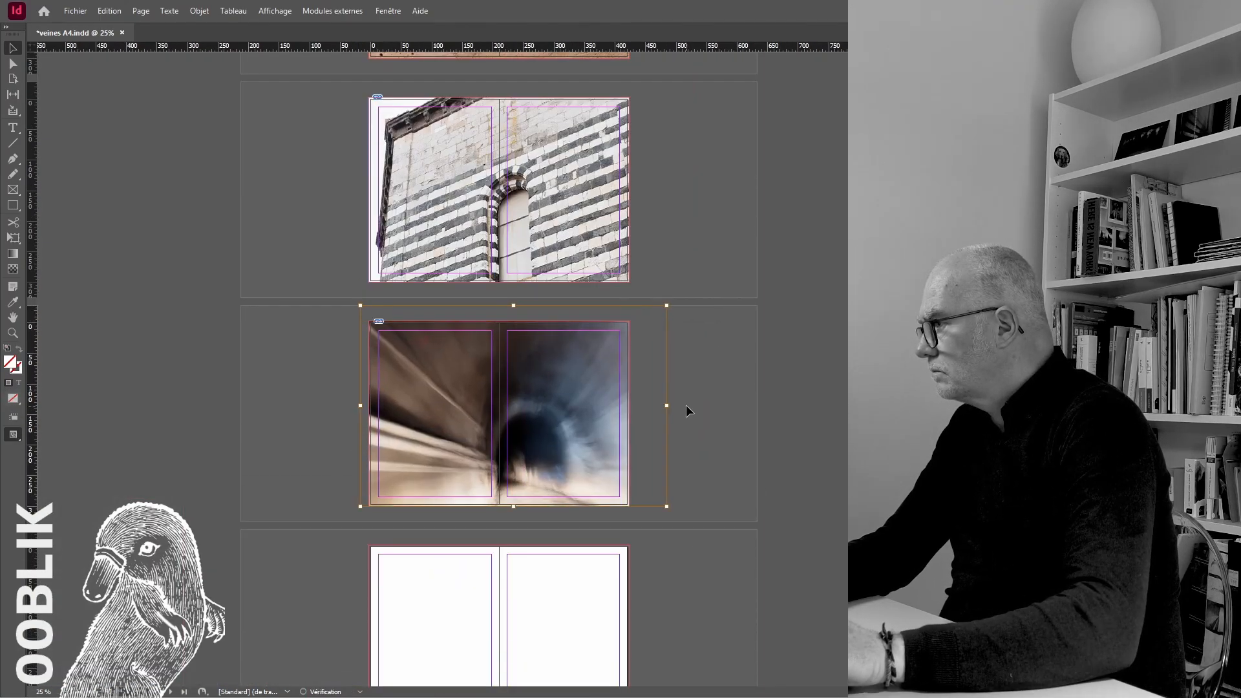
Show the pages in preview mode and load the [Les indispensables - Classique] workspace with the tunnel photo selected
{"action": "left_click", "coordinate": [50, 467]}
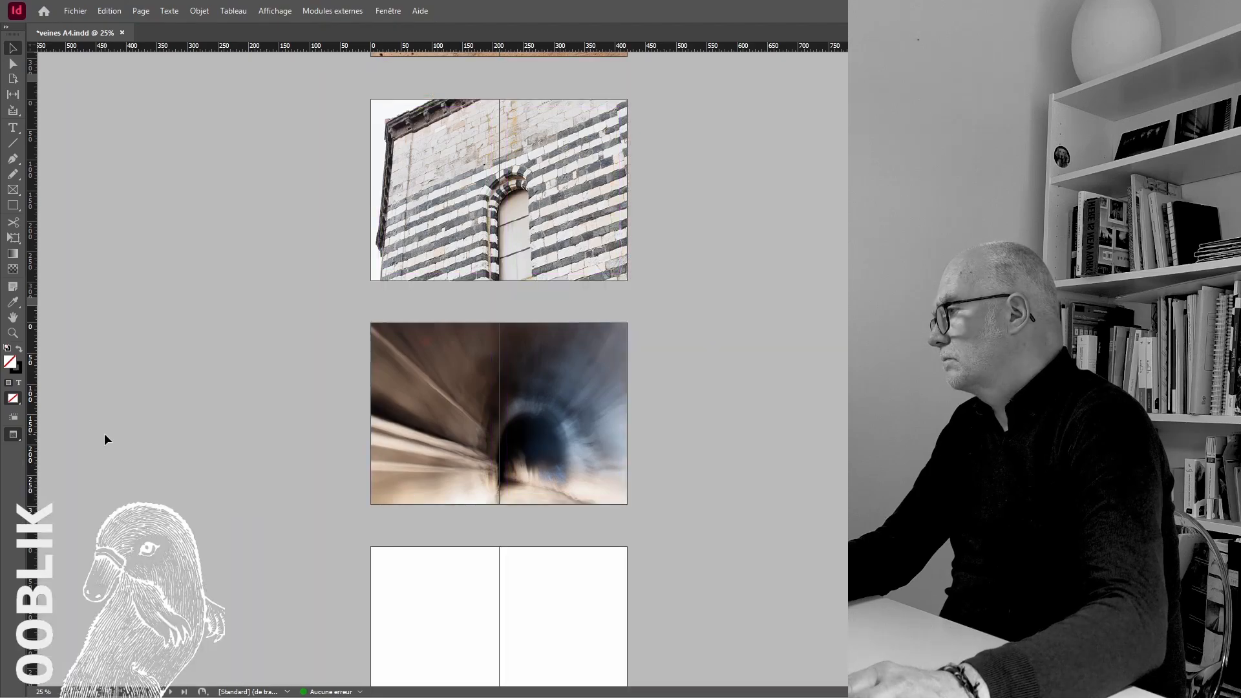
{"action": "left_click", "coordinate": [553, 388]}
{"action": "left_click", "coordinate": [388, 11]}
{"action": "mouse_move", "coordinate": [423, 43]}
{"action": "left_click", "coordinate": [743, 82]}
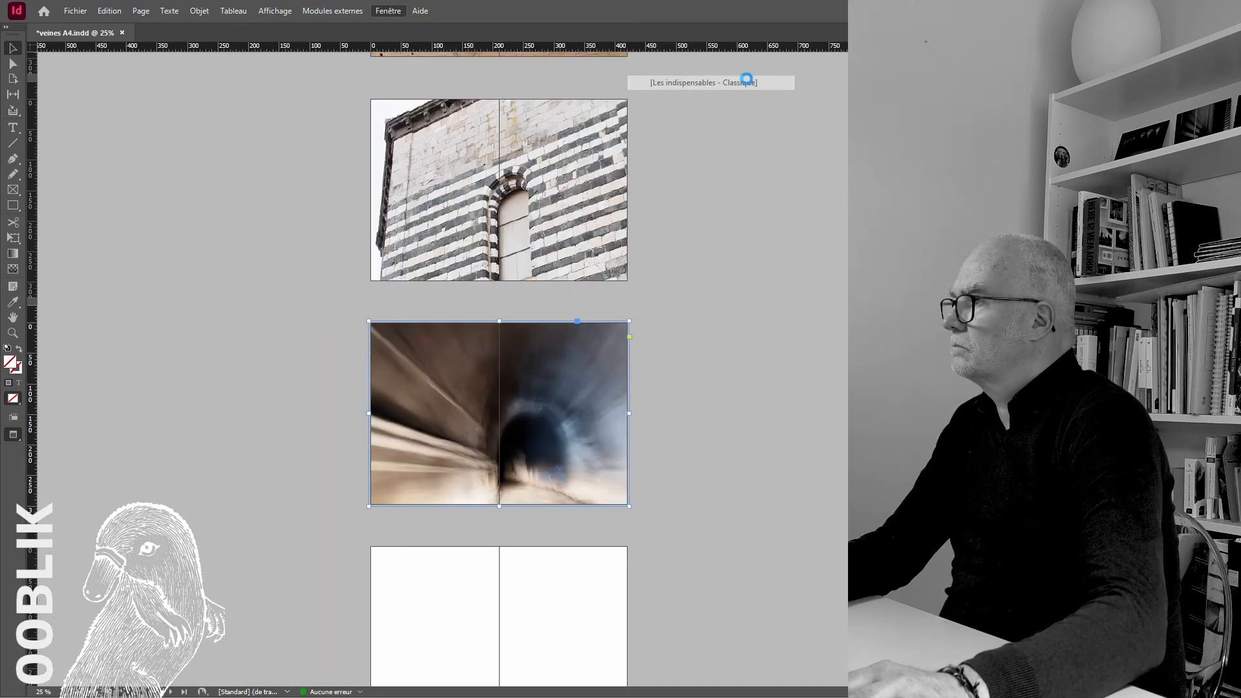
Try flipping the tunnel photo horizontally, first as a whole frame and again on its image content
{"action": "left_click", "coordinate": [382, 51]}
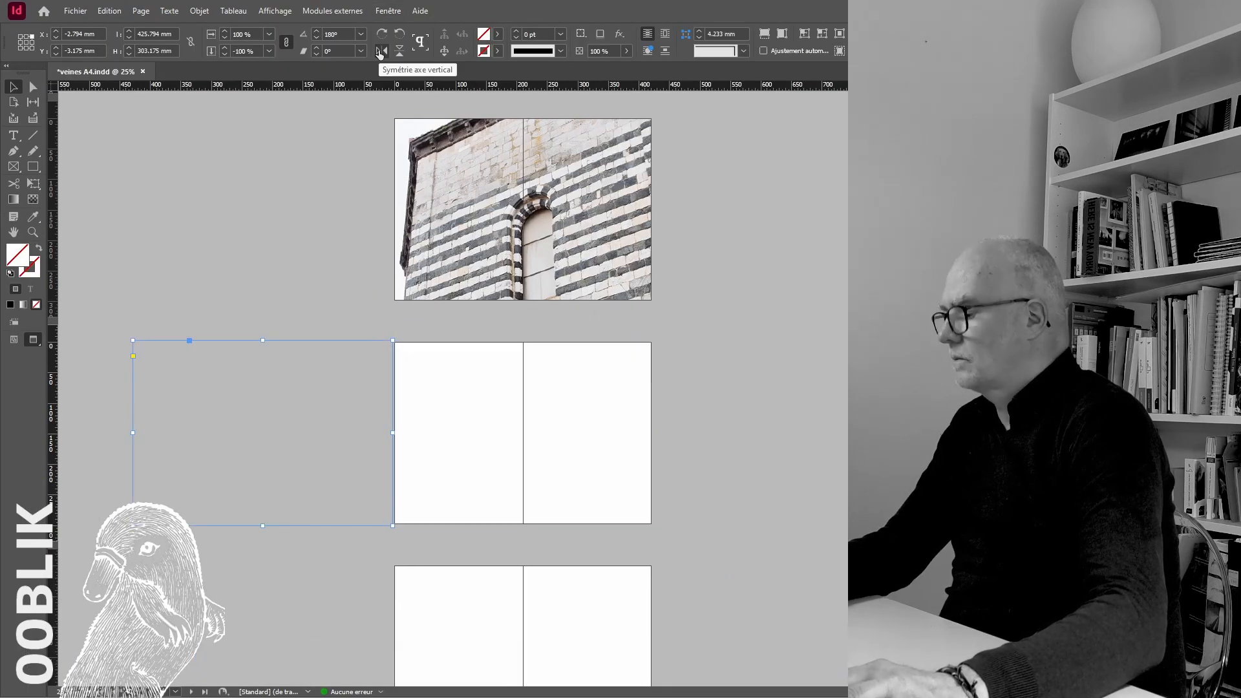
{"action": "key", "text": "ctrl+z"}
{"action": "left_click", "coordinate": [523, 433]}
{"action": "left_click", "coordinate": [382, 51]}
{"action": "left_click", "coordinate": [260, 406]}
{"action": "left_click", "coordinate": [292, 404]}
Set the preview mode to Fond perdu, return to normal view and undo the tunnel image's flip
{"action": "left_click", "coordinate": [13, 341]}
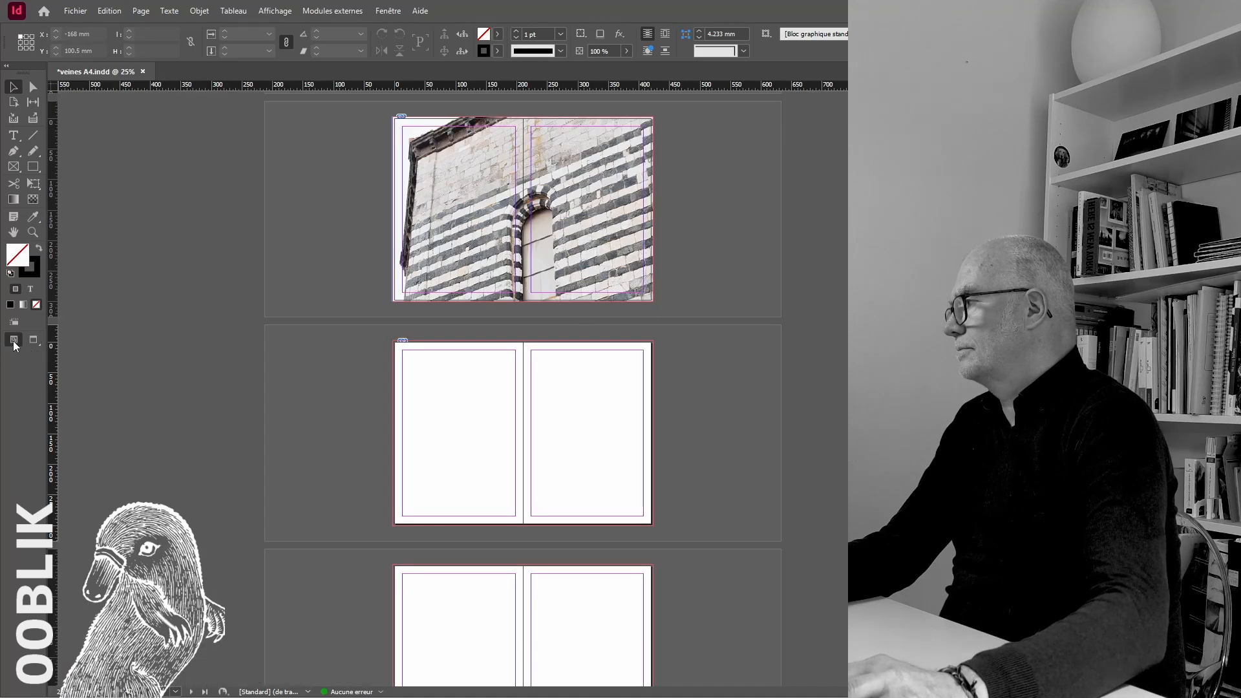
{"action": "left_click", "coordinate": [34, 341]}
{"action": "left_click", "coordinate": [15, 342]}
{"action": "left_click", "coordinate": [37, 345]}
{"action": "left_click", "coordinate": [62, 371]}
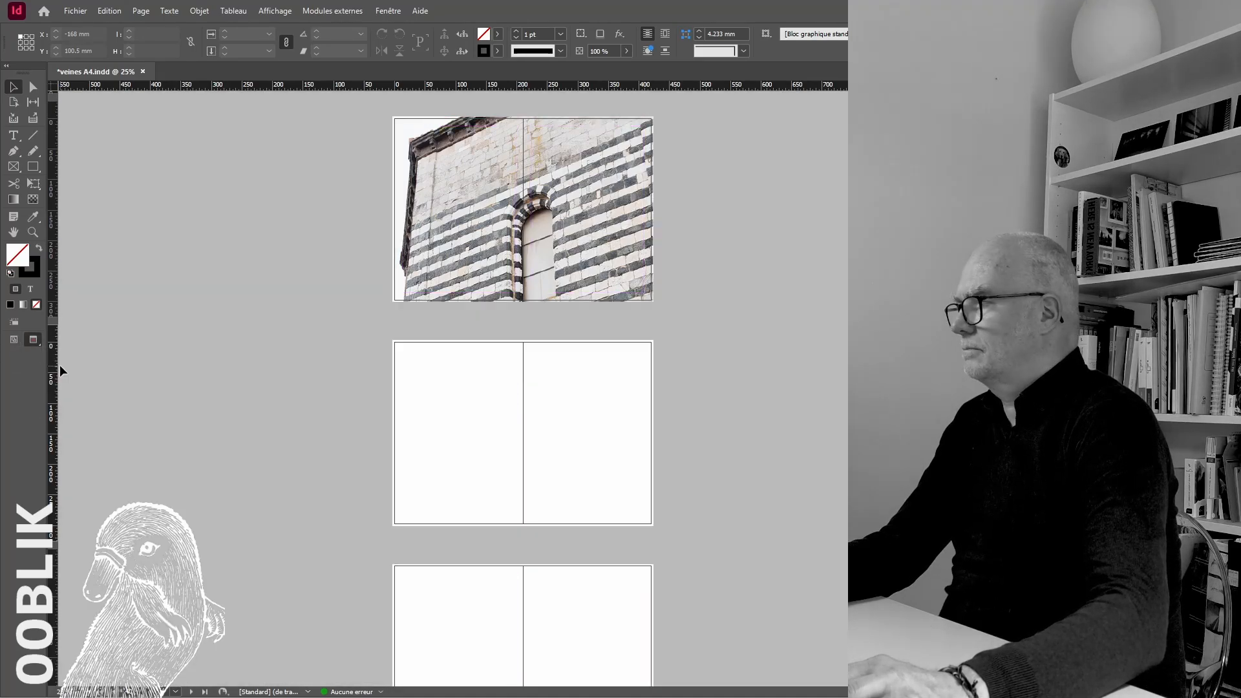
{"action": "key", "text": "w"}
{"action": "key", "text": "ctrl+z"}
Flip the tunnel image horizontally and move the mirrored content back inside its frame so it covers the spread
{"action": "right_click", "coordinate": [601, 426]}
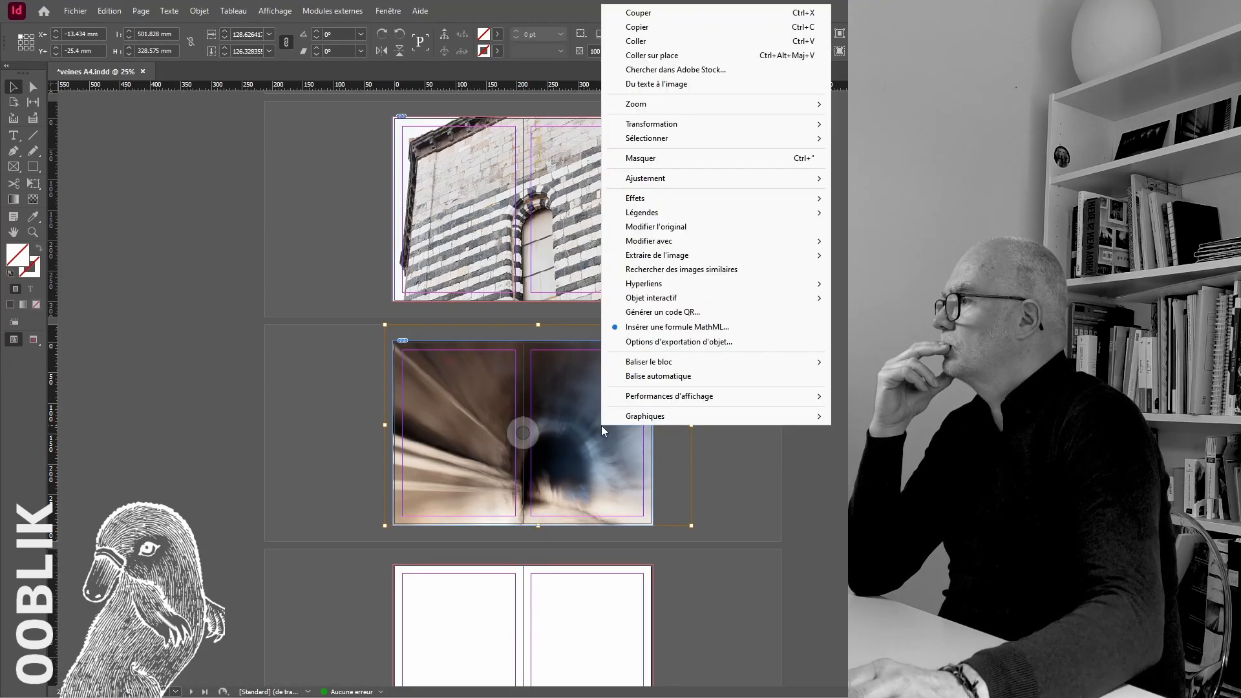
{"action": "mouse_move", "coordinate": [703, 125]}
{"action": "left_click", "coordinate": [898, 235]}
{"action": "double_click", "coordinate": [429, 496]}
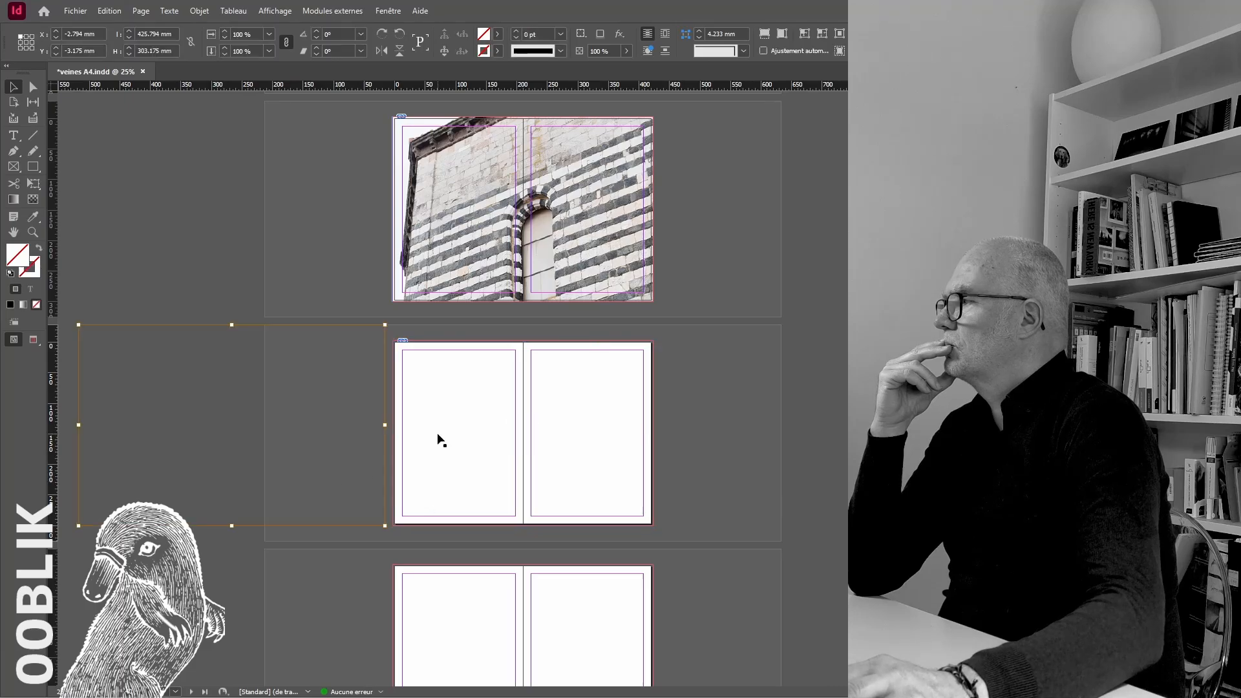
{"action": "double_click", "coordinate": [518, 452]}
{"action": "left_click_drag", "start_coordinate": [222, 346], "coordinate": [510, 352]}
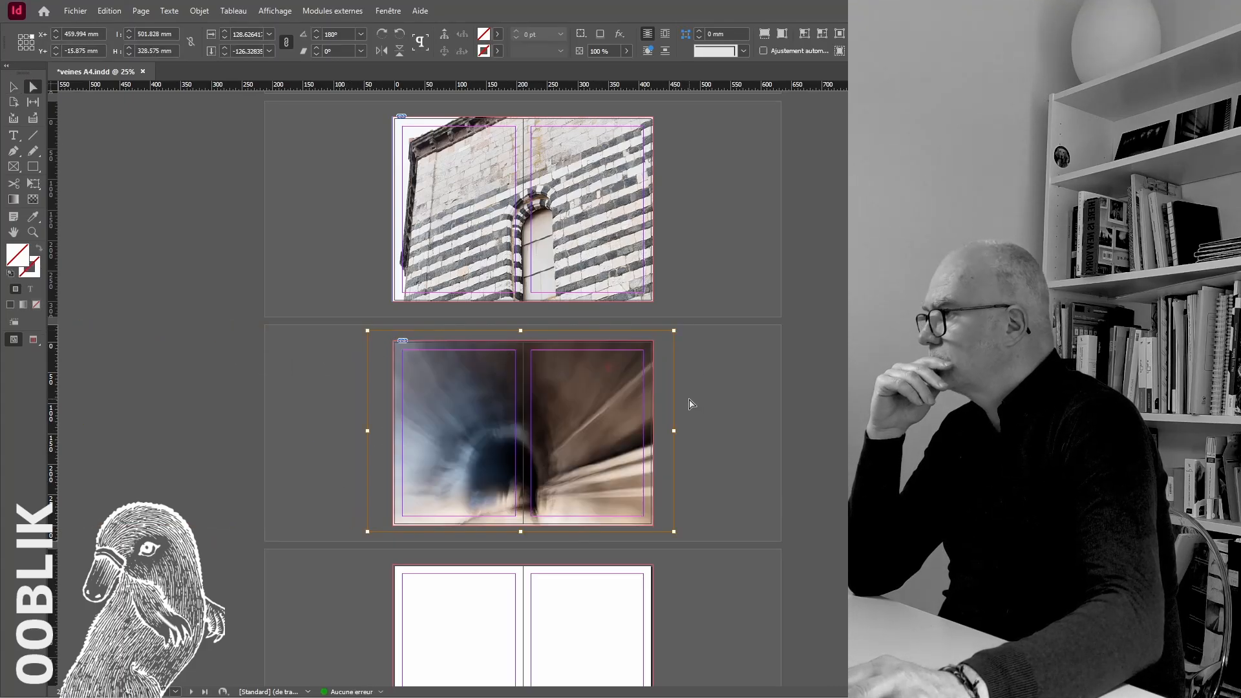
{"action": "left_click_drag", "start_coordinate": [605, 421], "coordinate": [589, 419]}
{"action": "left_click", "coordinate": [687, 414]}
Inspect the edges of the mirrored tunnel photo up close in bleed preview
{"action": "left_click", "coordinate": [37, 339]}
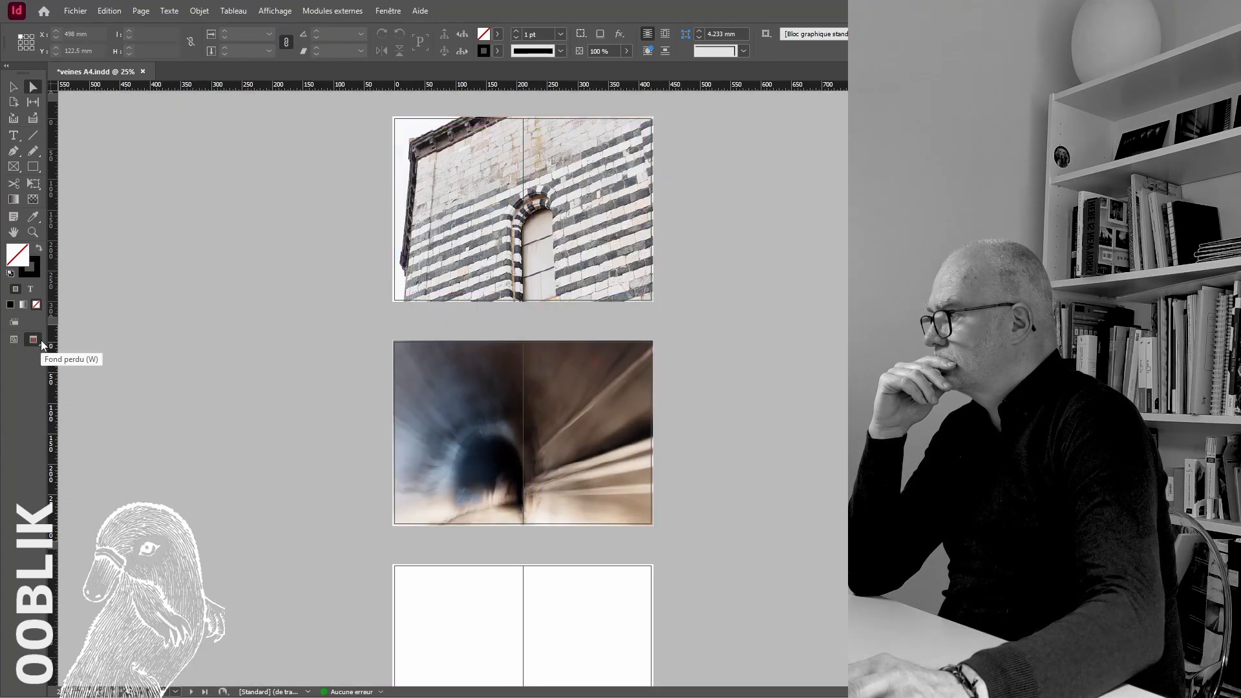
{"action": "scroll", "coordinate": [223, 508], "scroll_direction": "up", "scroll_amount": 2}
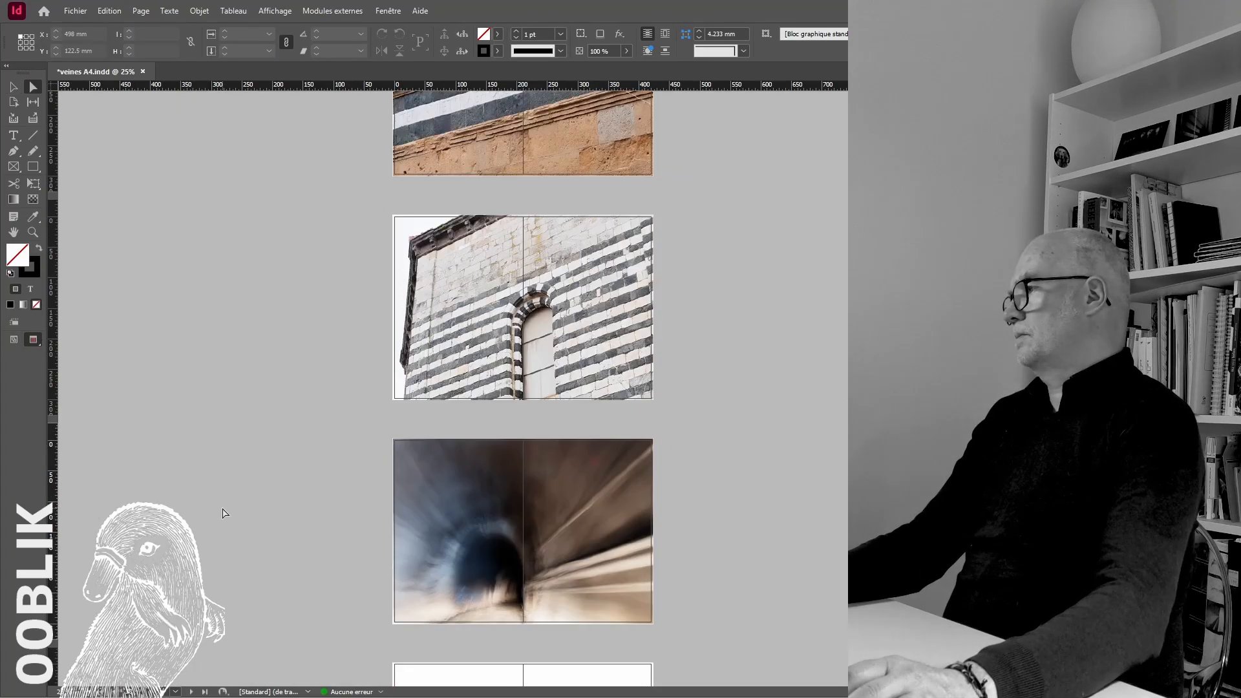
{"action": "scroll", "coordinate": [226, 508], "scroll_direction": "up", "scroll_amount": 4}
{"action": "scroll", "coordinate": [230, 507], "scroll_direction": "down", "scroll_amount": 8}
{"action": "scroll", "coordinate": [457, 438], "scroll_direction": "up", "scroll_amount": 2}
{"action": "double_click", "coordinate": [272, 297]}
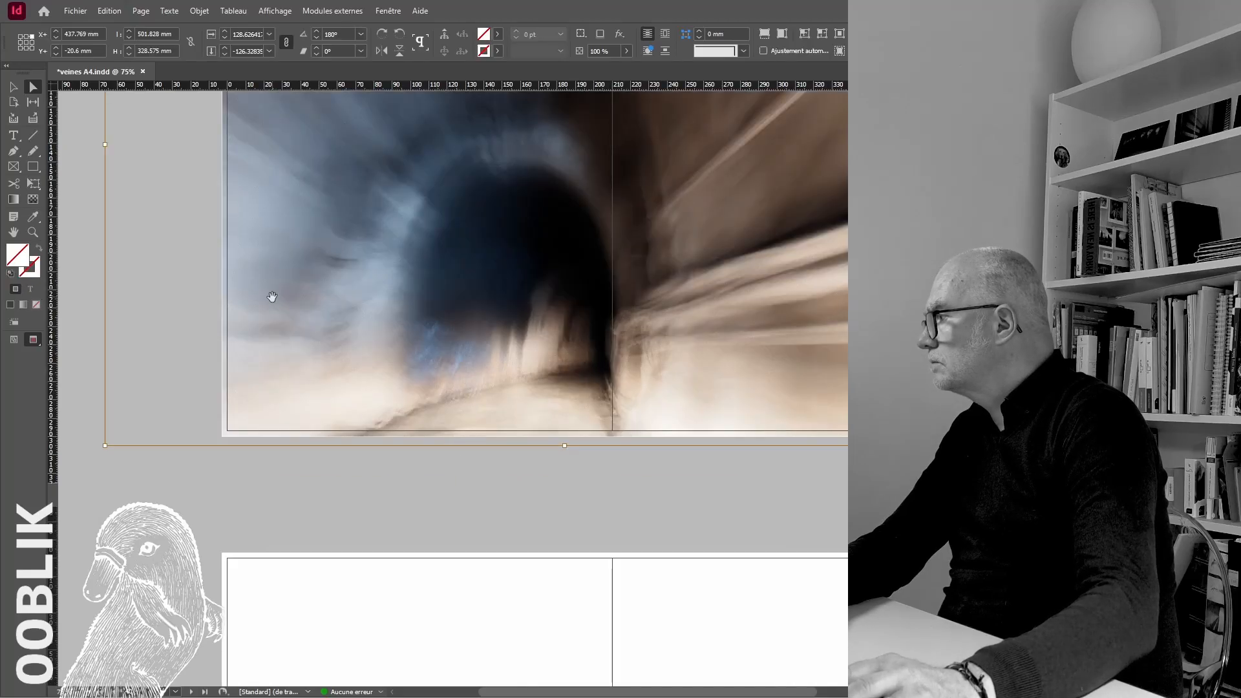
{"action": "scroll", "coordinate": [251, 349], "scroll_direction": "up", "scroll_amount": 10}
Return to normal view and extend the left edge of the tunnel photo's frame to the bleed
{"action": "left_click", "coordinate": [13, 340]}
{"action": "left_click", "coordinate": [252, 352]}
{"action": "left_click", "coordinate": [86, 315]}
{"action": "left_click", "coordinate": [13, 86]}
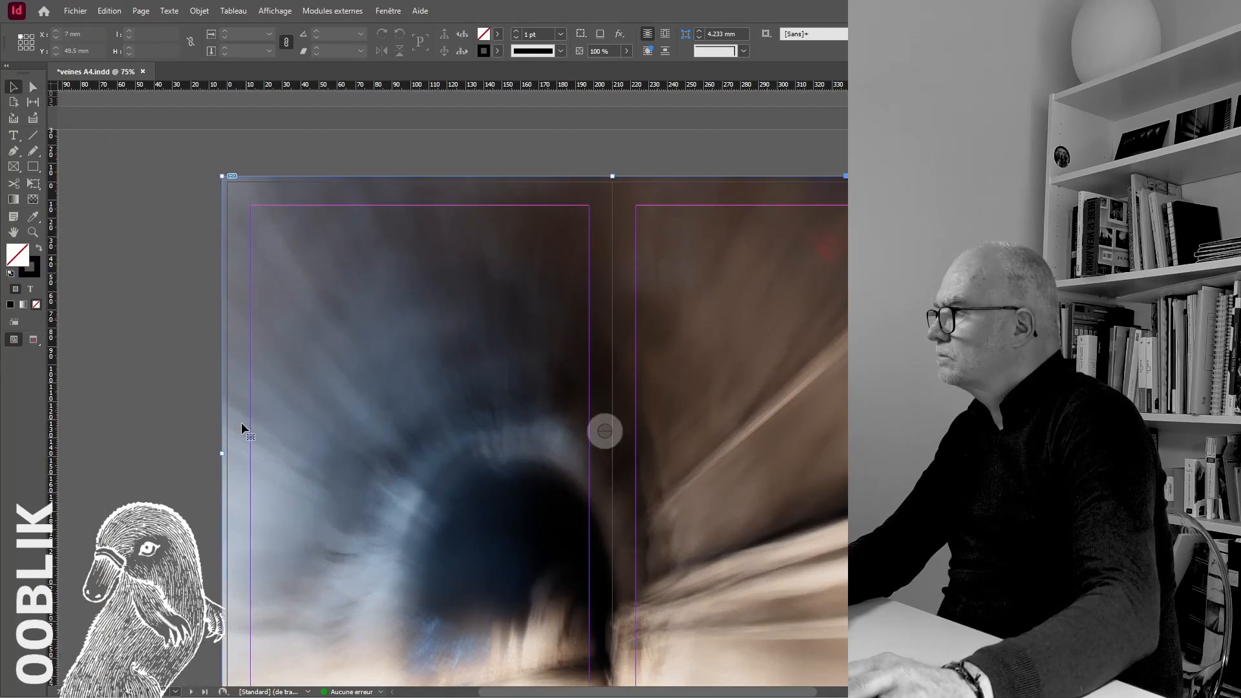
{"action": "left_click", "coordinate": [241, 427]}
{"action": "left_click_drag", "start_coordinate": [222, 454], "coordinate": [221, 454]}
{"action": "left_click", "coordinate": [194, 428]}
Review the book's spreads in the overview, from the cover to the first empty spread after the tunnel photo
{"action": "key", "text": "ctrl+minus"}
{"action": "key", "text": "ctrl+minus"}
{"action": "key", "text": "ctrl+minus"}
{"action": "scroll", "coordinate": [472, 430], "scroll_direction": "up", "scroll_amount": 10}
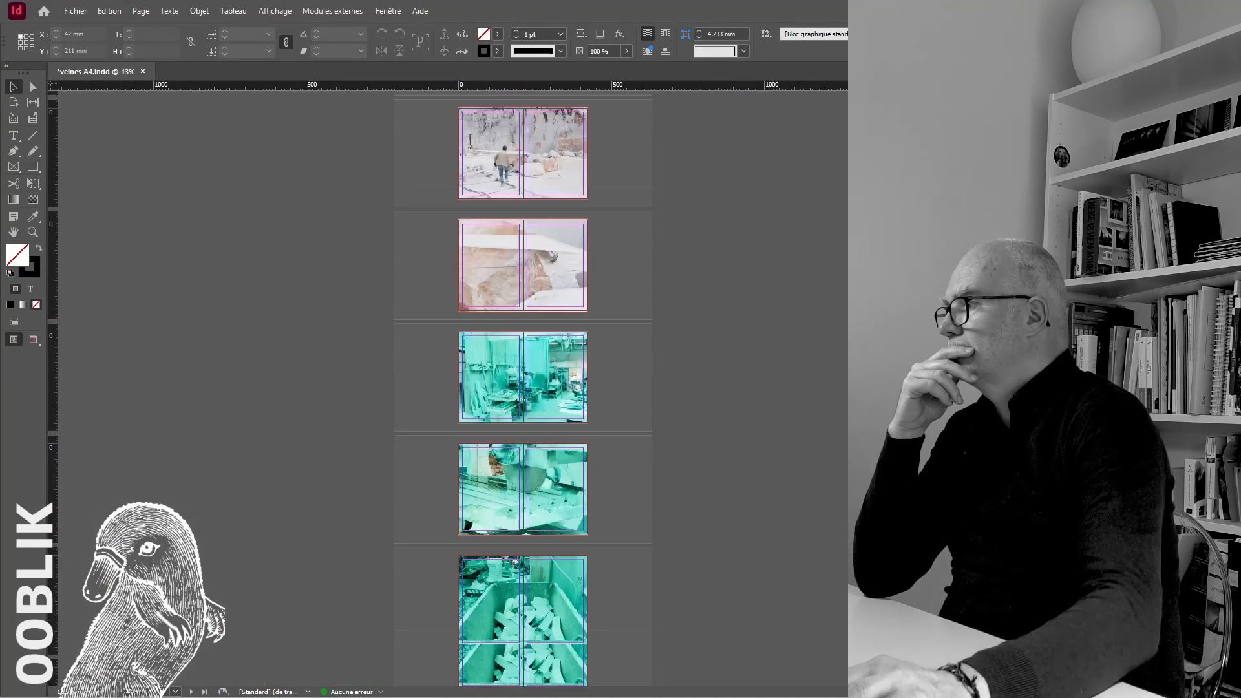
{"action": "scroll", "coordinate": [472, 430], "scroll_direction": "down", "scroll_amount": 15}
{"action": "scroll", "coordinate": [472, 430], "scroll_direction": "up", "scroll_amount": 15}
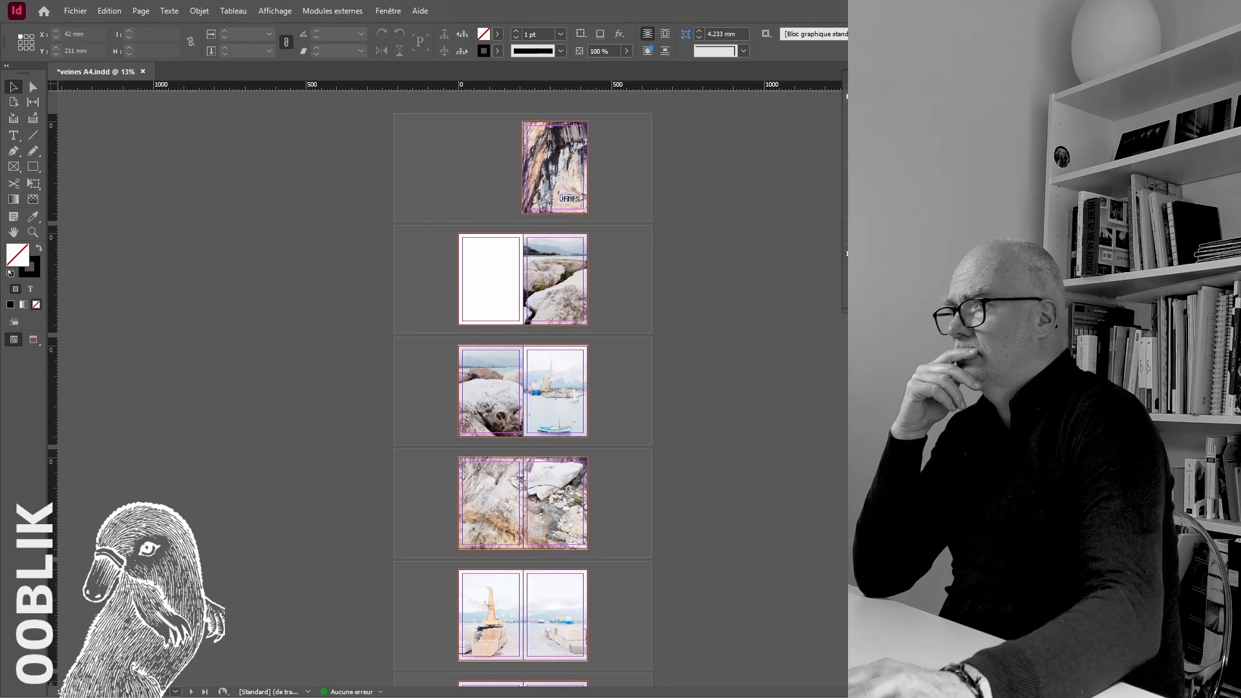
{"action": "left_click", "coordinate": [729, 230]}
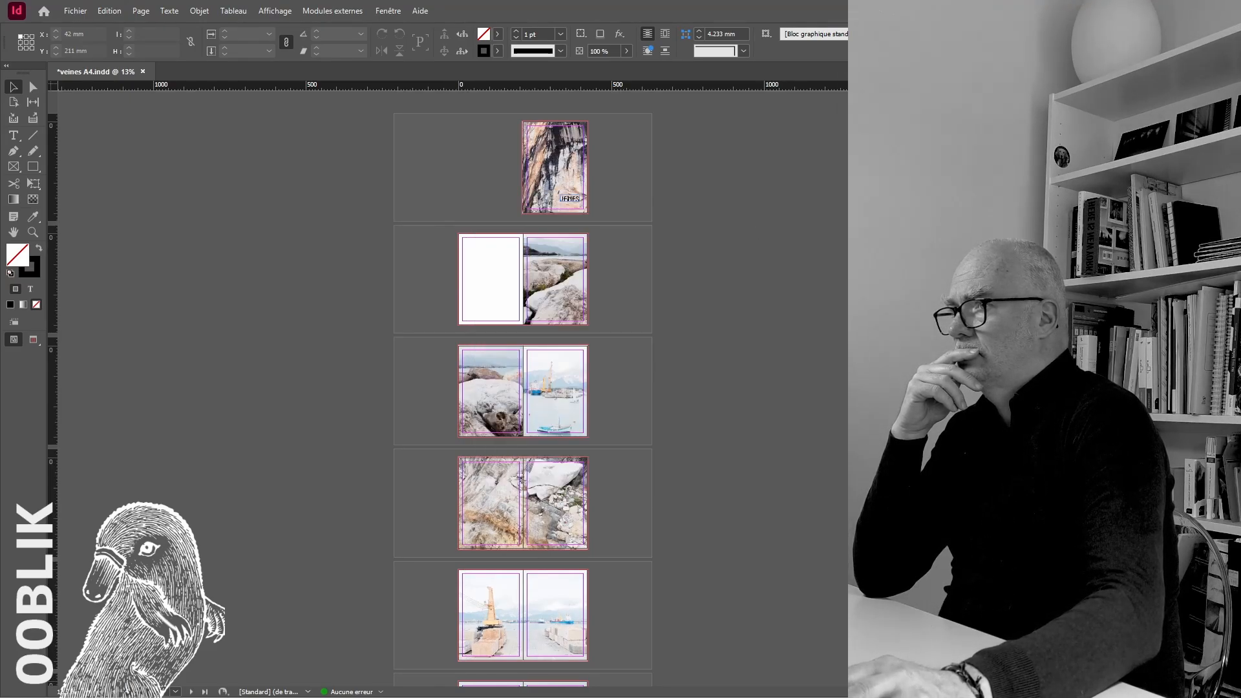
{"action": "scroll", "coordinate": [452, 388], "scroll_direction": "right", "scroll_amount": 4}
{"action": "scroll", "coordinate": [452, 388], "scroll_direction": "left", "scroll_amount": 3}
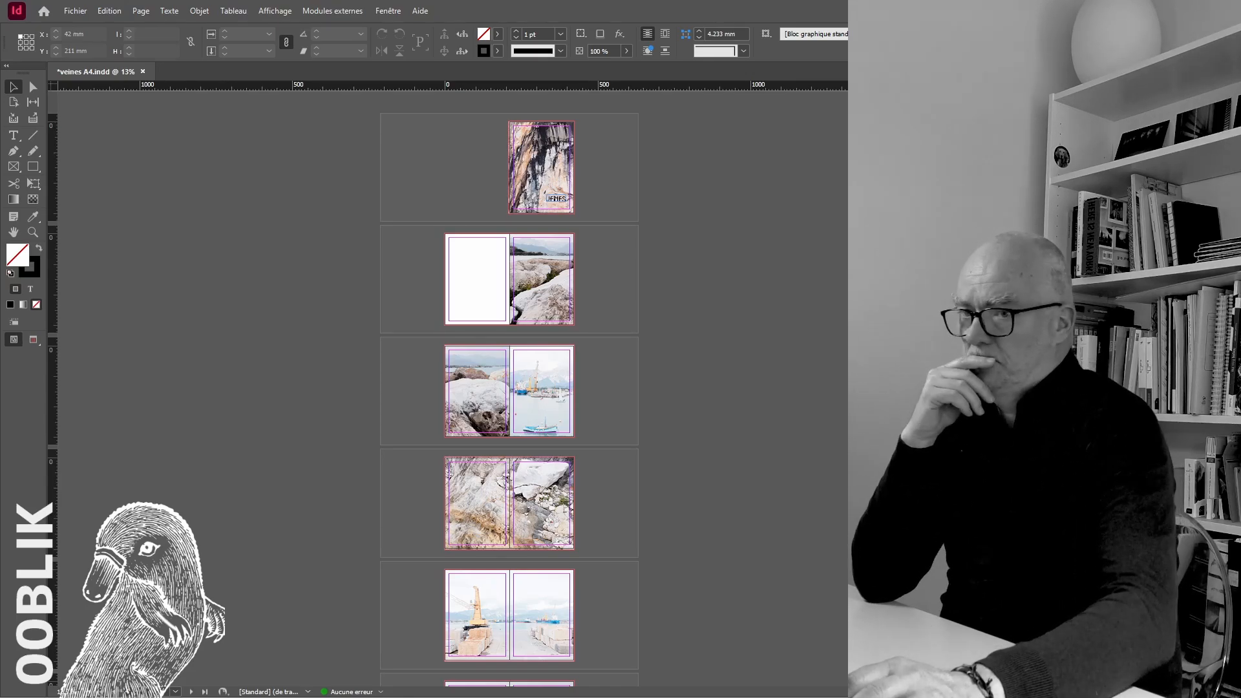
{"action": "scroll", "coordinate": [510, 388], "scroll_direction": "down", "scroll_amount": 5}
{"action": "scroll", "coordinate": [485, 331], "scroll_direction": "down", "scroll_amount": 10}
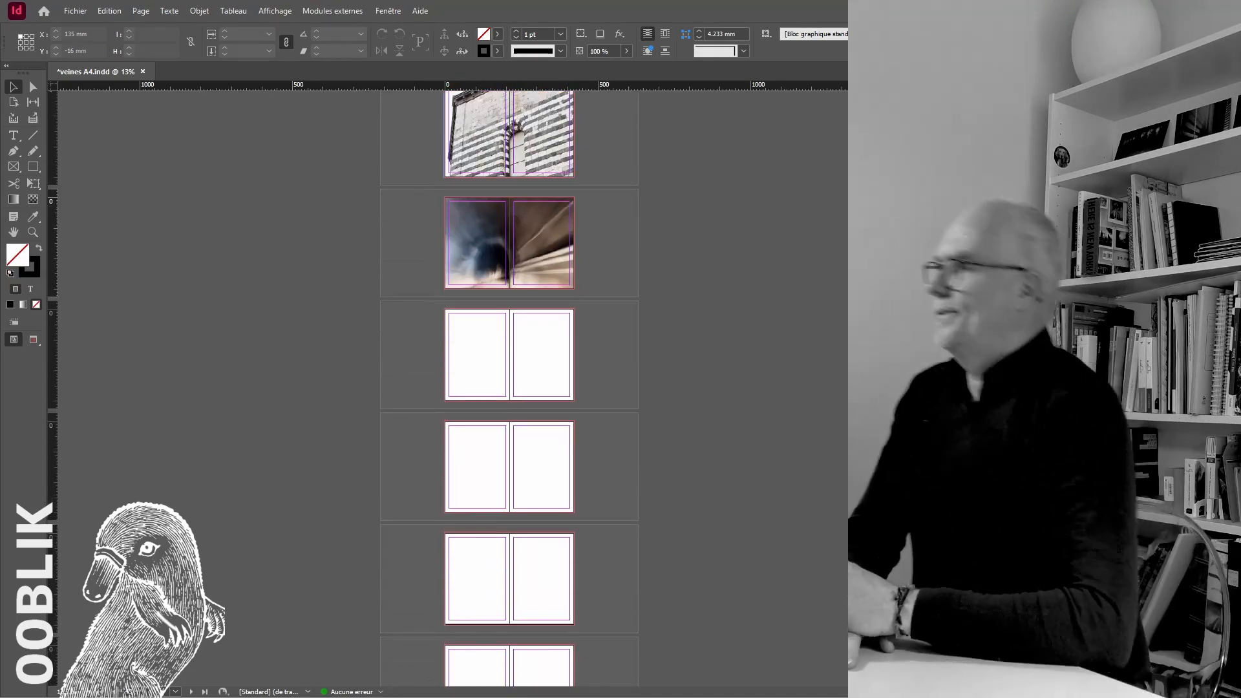
Place the yellow CAVE road-sign photo on the empty spread after the tunnel, extend its frame to the bleed and fill it proportionally
{"action": "left_click", "coordinate": [485, 331]}
{"action": "key", "text": "ctrl+equal"}
{"action": "key", "text": "ctrl+equal"}
{"action": "key", "text": "ctrl+equal"}
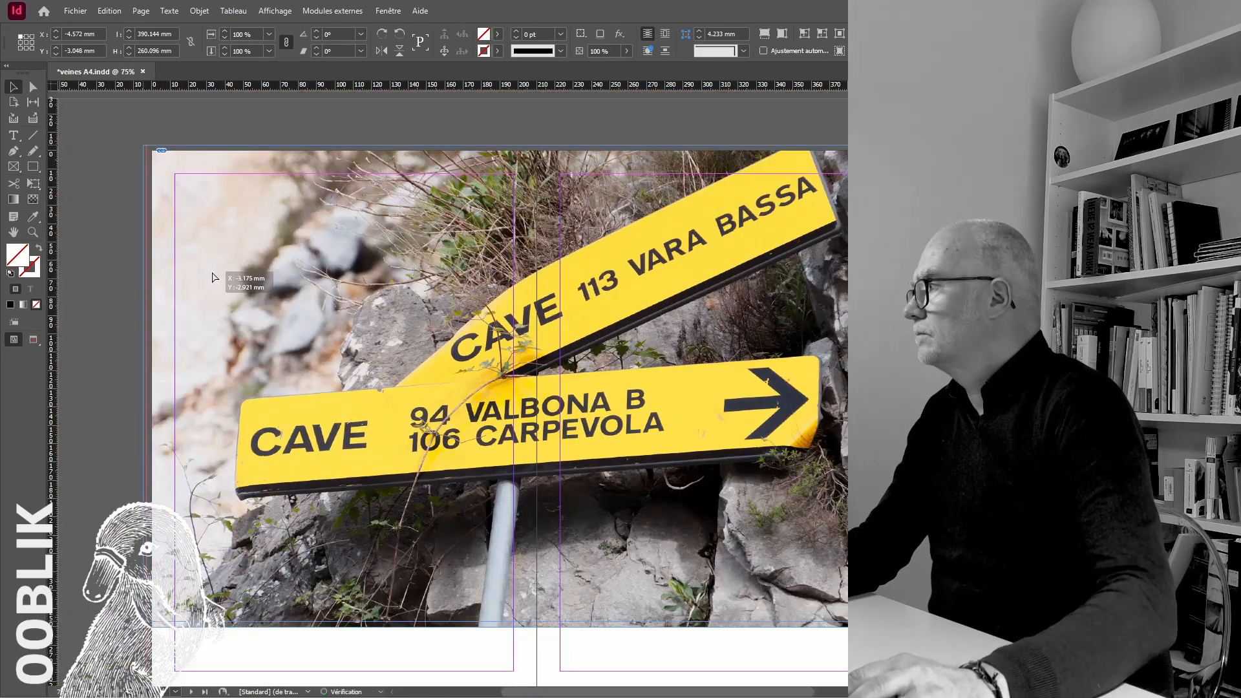
{"action": "left_click_drag", "start_coordinate": [212, 278], "coordinate": [213, 278]}
{"action": "scroll", "coordinate": [453, 388], "scroll_direction": "down", "scroll_amount": 2}
{"action": "left_click_drag", "start_coordinate": [861, 523], "coordinate": [927, 602]}
{"action": "right_click", "coordinate": [768, 456]}
{"action": "left_click", "coordinate": [1034, 431]}
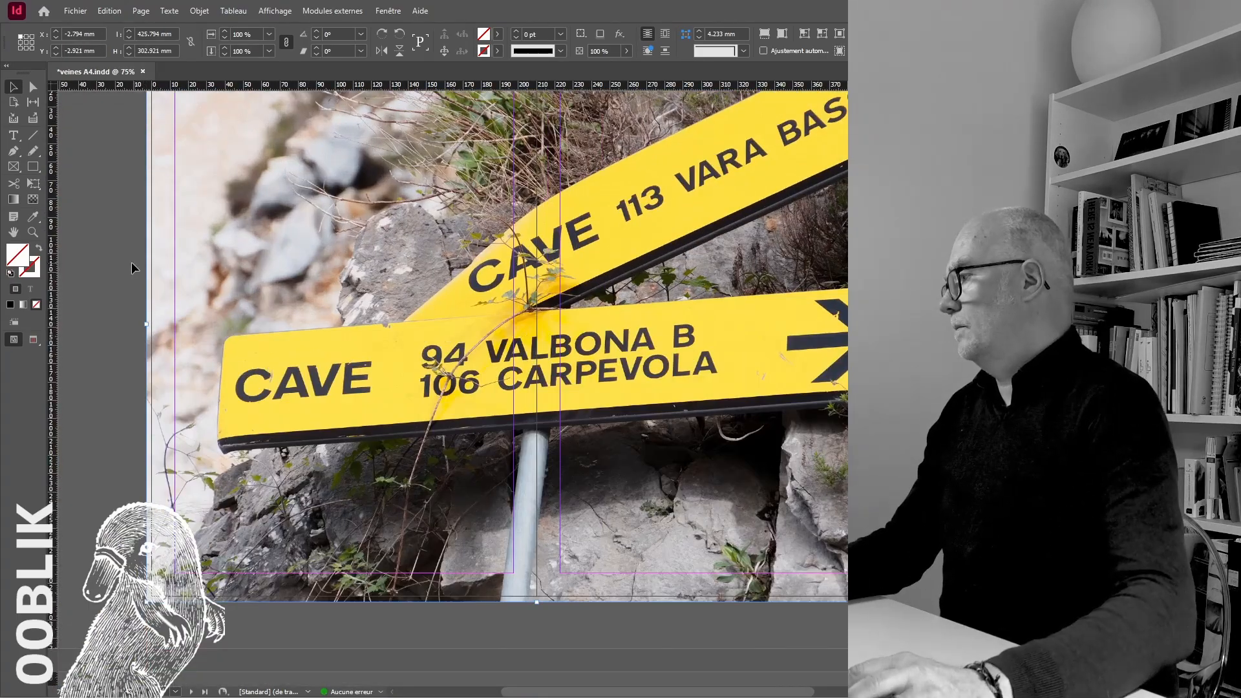
{"action": "left_click", "coordinate": [130, 266]}
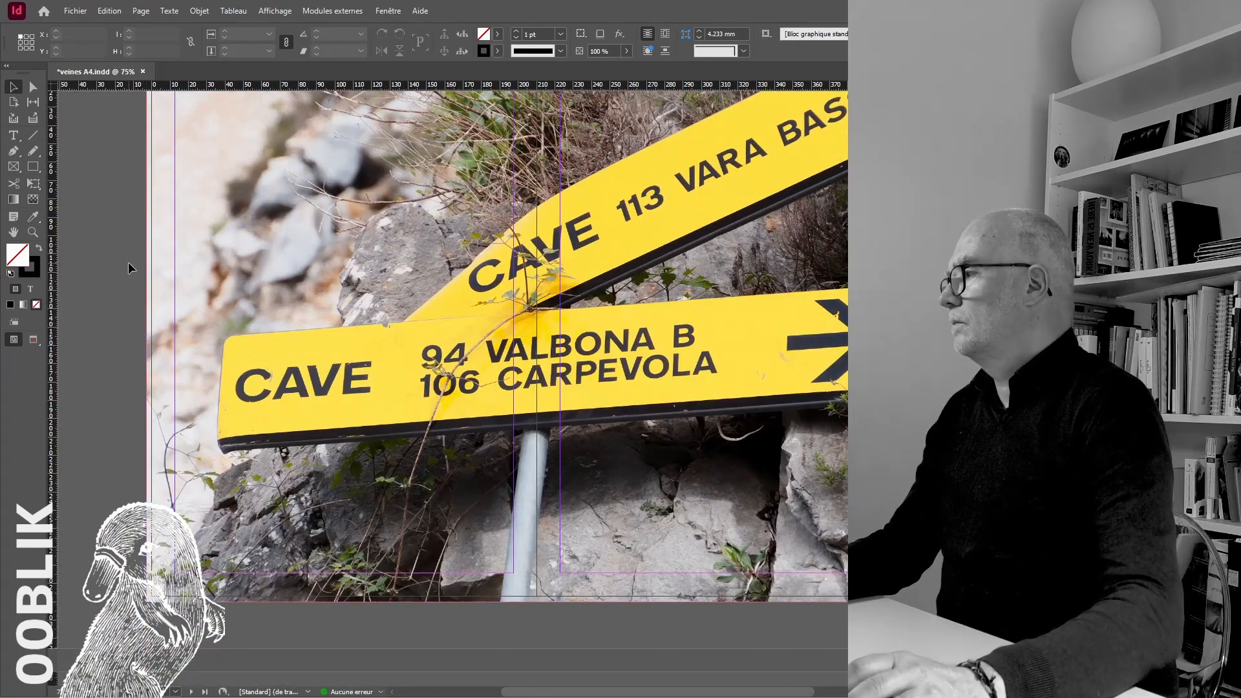
Place the photo of stacked stones with yellow signs on the next spread, fill its frame proportionally to the bleed and nudge the content right
{"action": "scroll", "coordinate": [130, 265], "scroll_direction": "up", "scroll_amount": 3}
{"action": "key", "text": "ctrl+minus"}
{"action": "scroll", "coordinate": [402, 349], "scroll_direction": "down", "scroll_amount": 3}
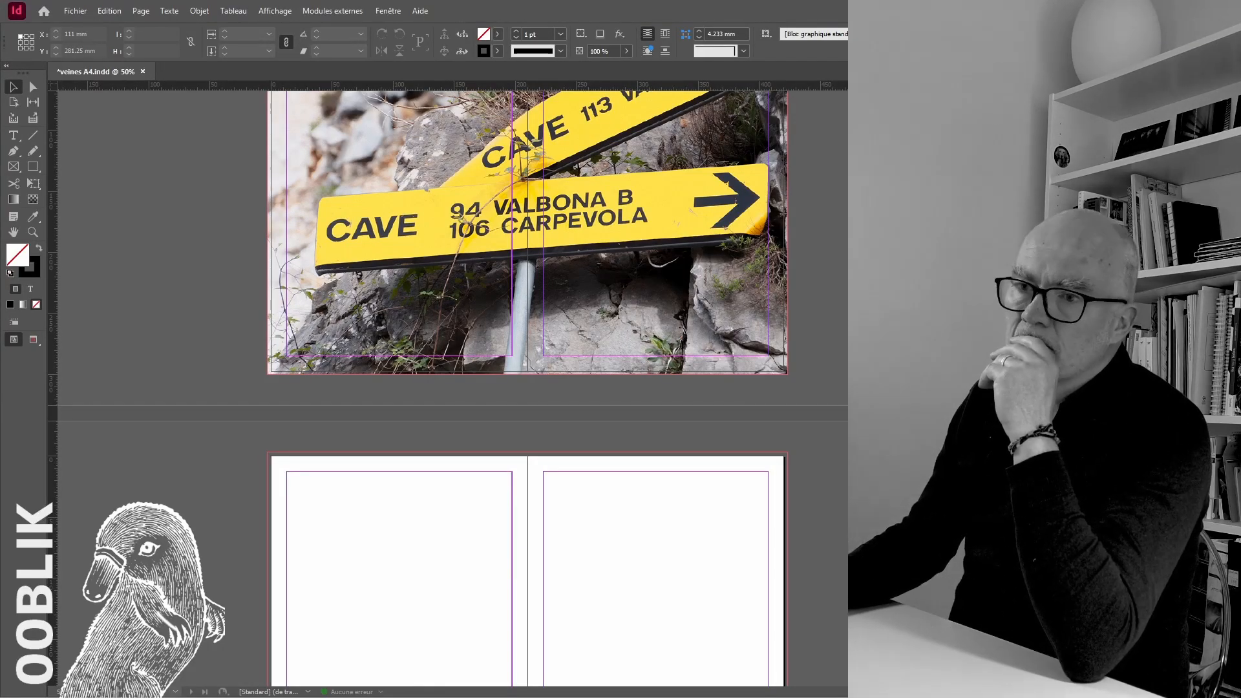
{"action": "scroll", "coordinate": [554, 610], "scroll_direction": "down", "scroll_amount": 3}
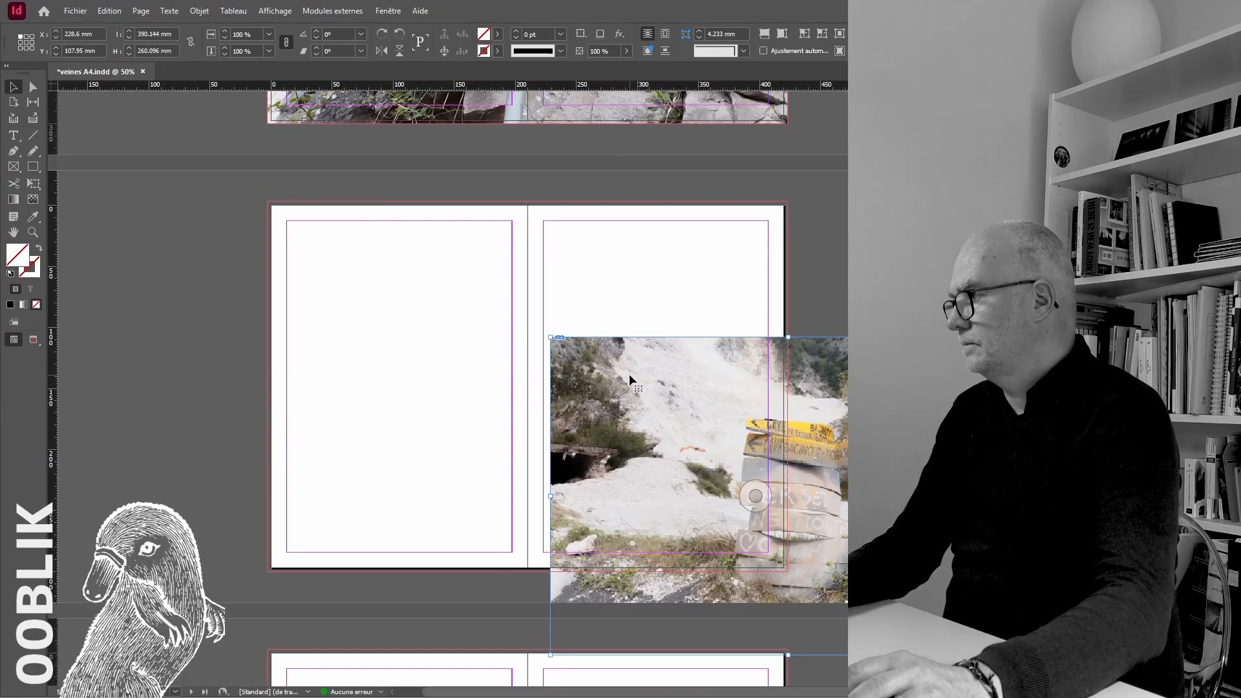
{"action": "left_click_drag", "start_coordinate": [268, 202], "coordinate": [787, 572]}
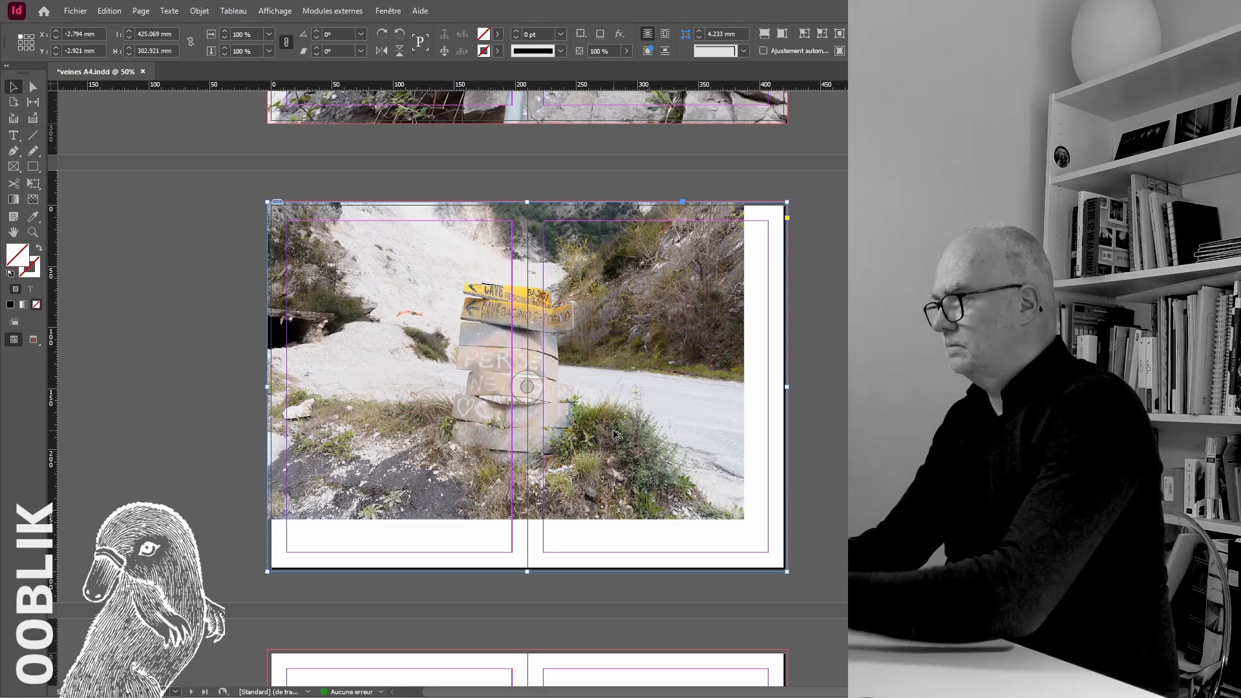
{"action": "key", "text": "ctrl+alt+shift+c"}
{"action": "key", "text": "Right"}
{"action": "key", "text": "Right"}
{"action": "key", "text": "Right"}
{"action": "key", "text": "Right"}
{"action": "key", "text": "Right"}
{"action": "key", "text": "Right"}
{"action": "key", "text": "Right"}
{"action": "key", "text": "Right"}
{"action": "key", "text": "Right"}
{"action": "key", "text": "Right"}
{"action": "key", "text": "Right"}
{"action": "key", "text": "Right"}
{"action": "key", "text": "Right"}
{"action": "key", "text": "Right"}
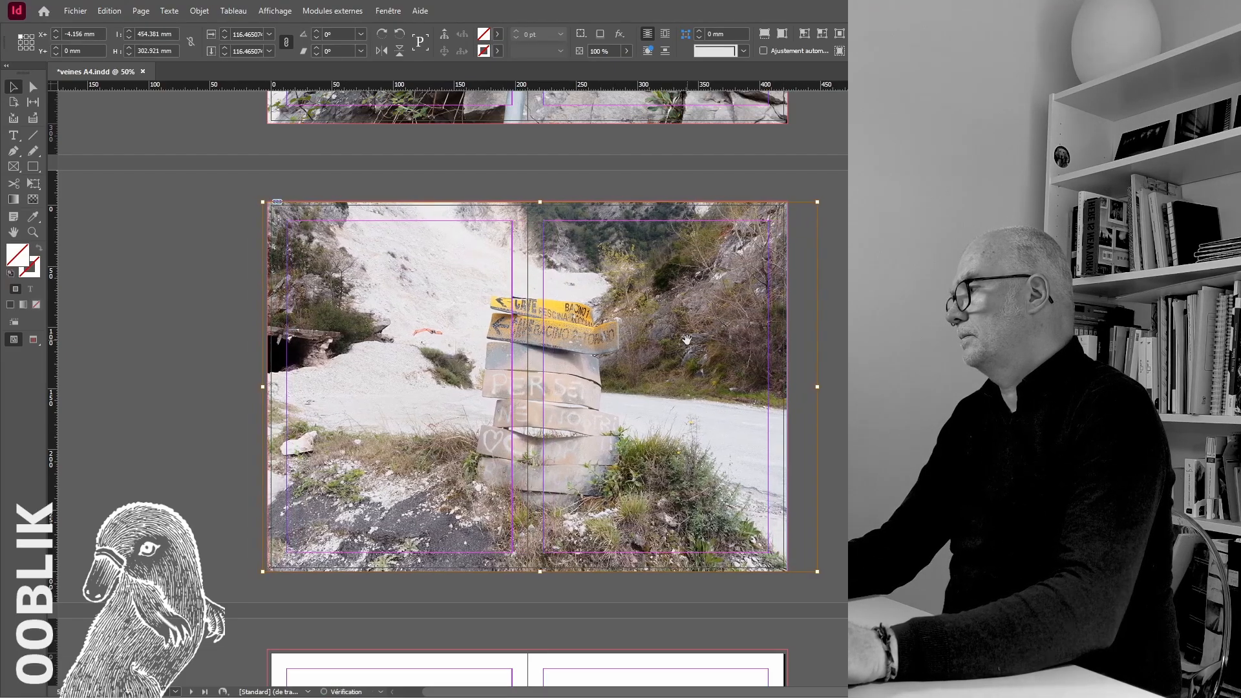
Examine the outer edge of the stacked-stones photo up close and compare both sign spreads in the overview
{"action": "left_click", "coordinate": [863, 260]}
{"action": "left_click", "coordinate": [878, 426], "text": "ctrl"}
{"action": "left_click", "coordinate": [878, 426], "text": "ctrl"}
{"action": "left_click", "coordinate": [562, 341], "text": "ctrl"}
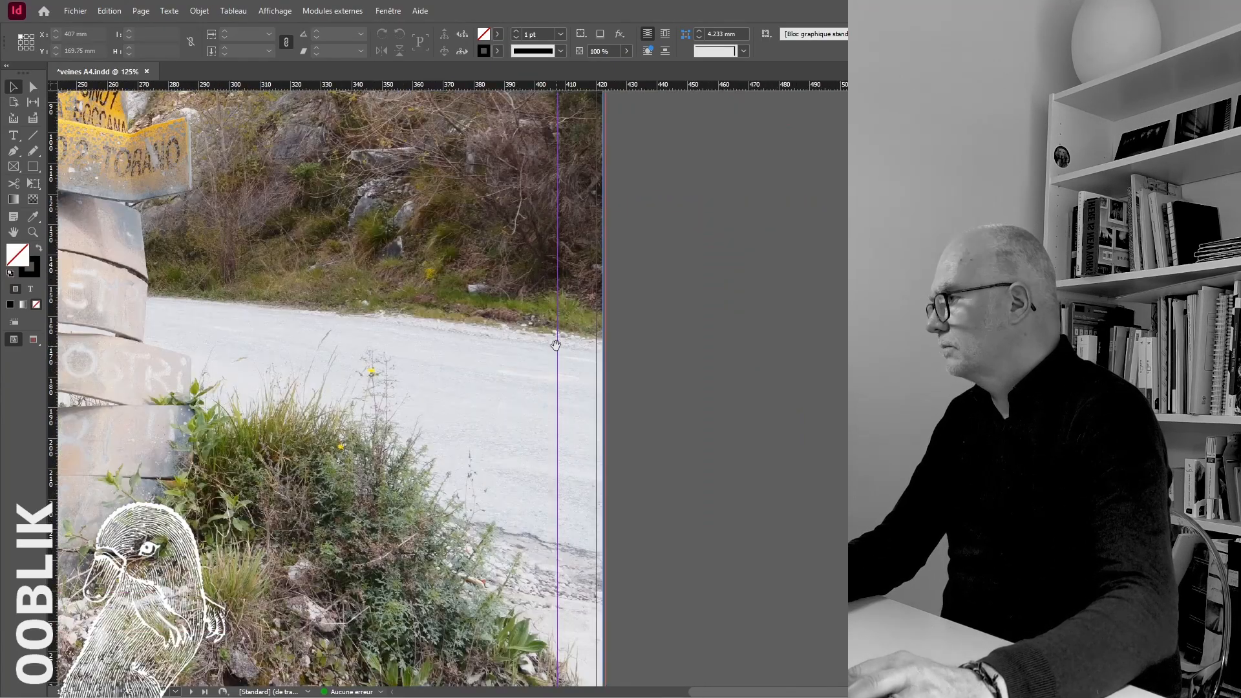
{"action": "left_click", "coordinate": [556, 341]}
{"action": "left_click", "coordinate": [669, 370]}
{"action": "key", "text": "ctrl+minus"}
{"action": "key", "text": "ctrl+minus"}
{"action": "key", "text": "ctrl+minus"}
{"action": "left_click", "coordinate": [228, 181], "text": "ctrl"}
{"action": "key", "text": "ctrl+minus"}
{"action": "key", "text": "ctrl+minus"}
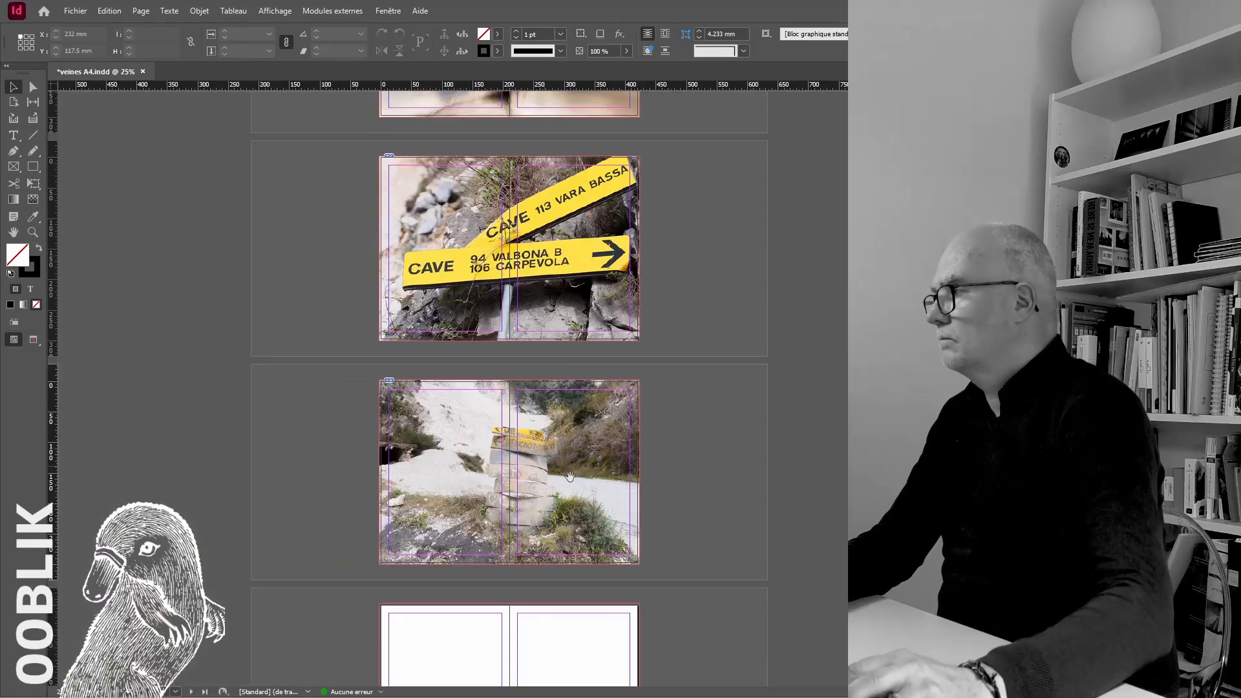
Save the document and display the spreads in bleed preview
{"action": "scroll", "coordinate": [579, 417], "scroll_direction": "down", "scroll_amount": 1}
{"action": "key", "text": "ctrl+s"}
{"action": "left_click", "coordinate": [29, 341]}
{"action": "scroll", "coordinate": [432, 493], "scroll_direction": "down", "scroll_amount": 15}
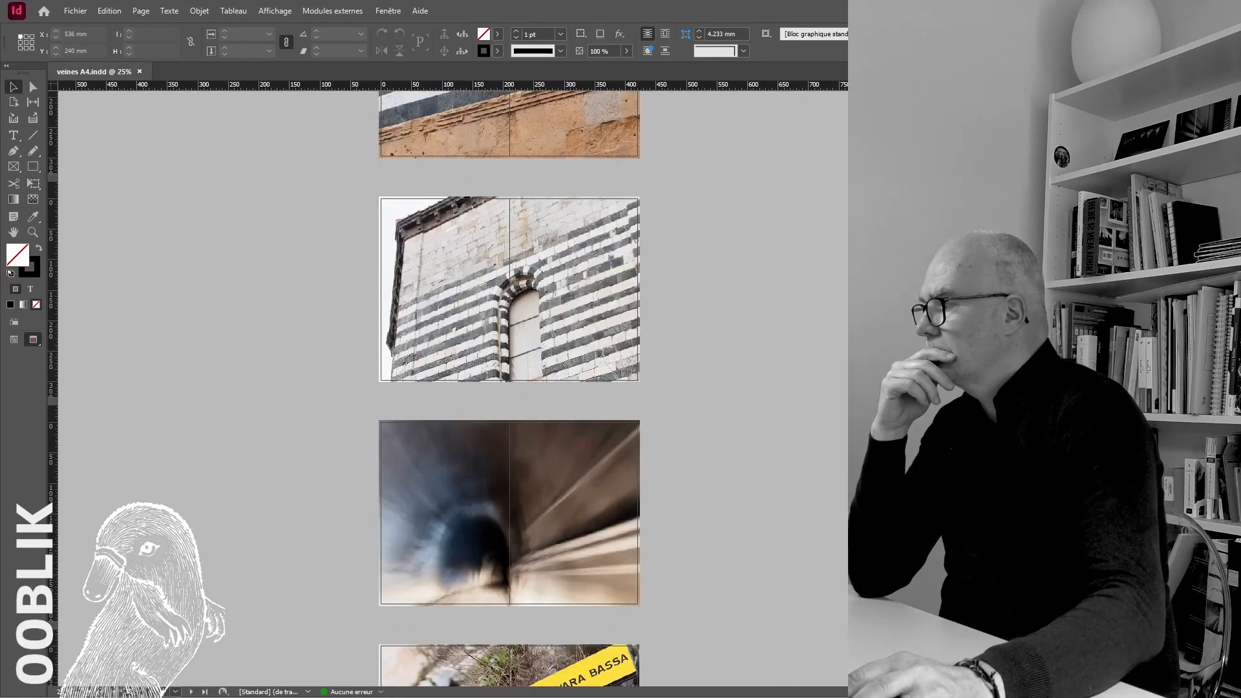
Shift the coastal rock photo's content to the left inside its frame on the right page of the first spread
{"action": "key", "text": "ctrl+plus"}
{"action": "key", "text": "ctrl+plus"}
{"action": "key", "text": "ctrl+plus"}
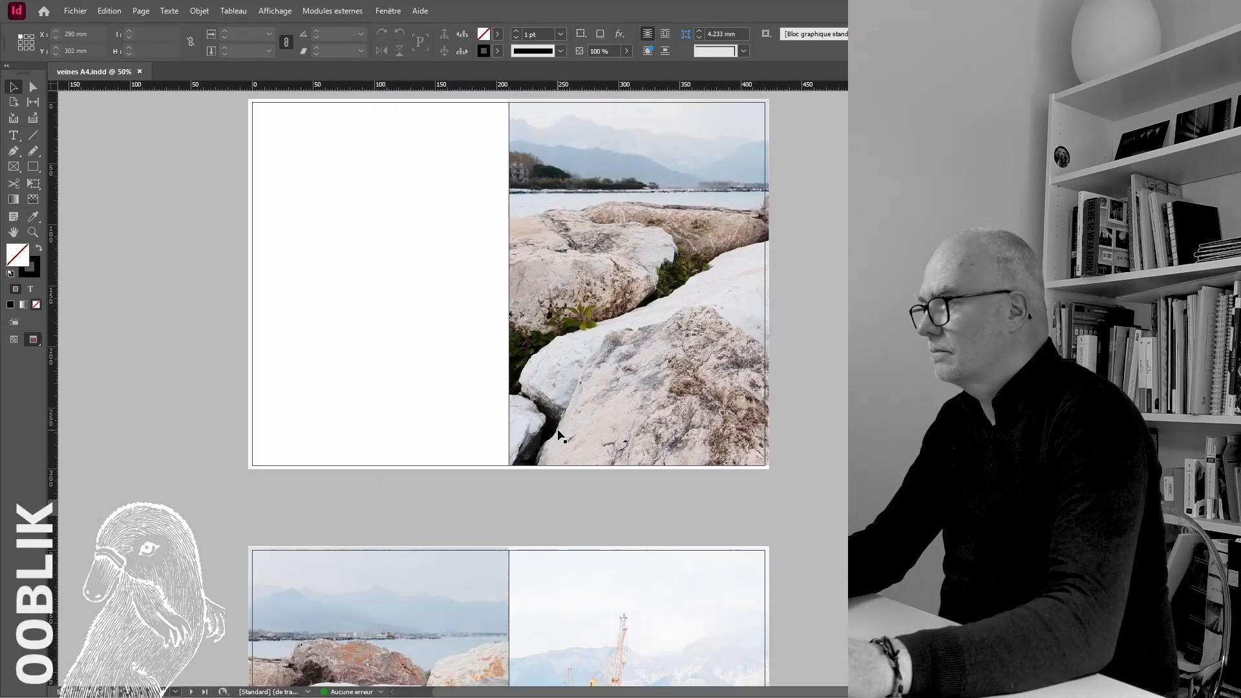
{"action": "key", "text": "ctrl+minus"}
{"action": "key", "text": "ctrl+minus"}
{"action": "left_click", "coordinate": [559, 430]}
{"action": "left_click_drag", "start_coordinate": [638, 284], "coordinate": [525, 284]}
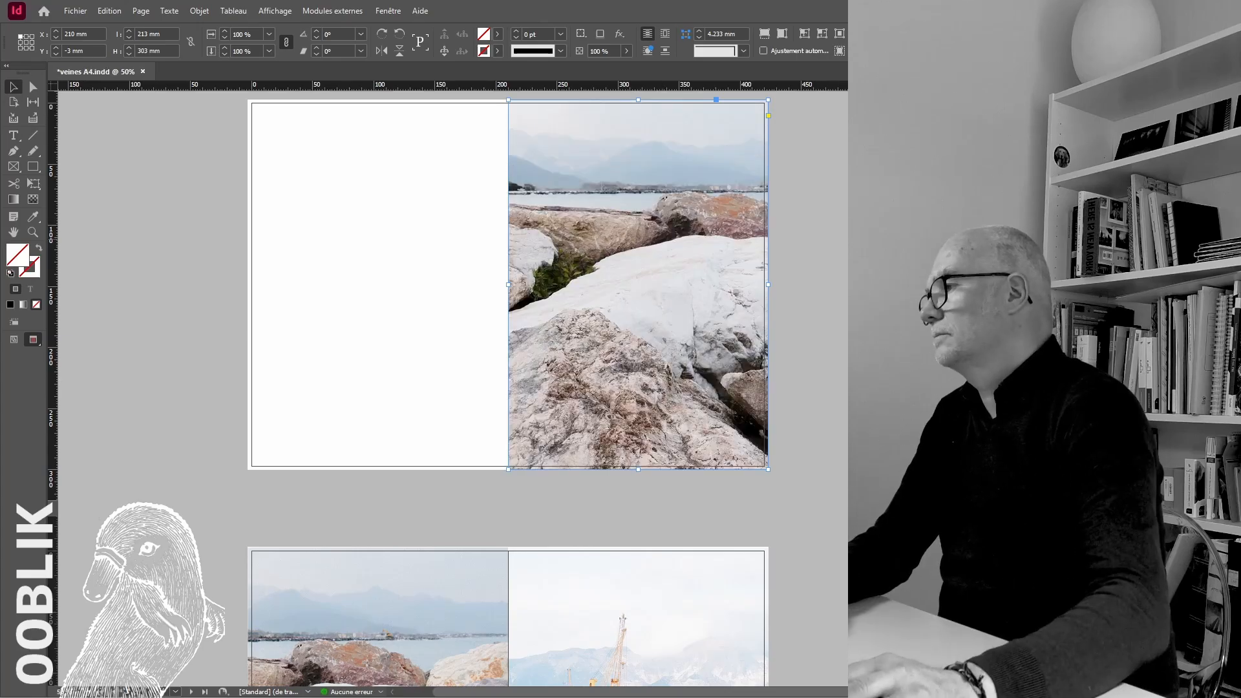
{"action": "key", "text": "ctrl+shift+a"}
Review the filled spreads in bleed preview, from the harbour photos down to the next empty spread
{"action": "scroll", "coordinate": [673, 397], "scroll_direction": "down", "scroll_amount": 3}
{"action": "key", "text": "ctrl+z"}
{"action": "scroll", "coordinate": [673, 396], "scroll_direction": "up", "scroll_amount": 3}
{"action": "left_click_drag", "start_coordinate": [768, 463], "coordinate": [748, 461]}
{"action": "left_click", "coordinate": [741, 487]}
{"action": "scroll", "coordinate": [741, 487], "scroll_direction": "up", "scroll_amount": 4}
{"action": "scroll", "coordinate": [741, 487], "scroll_direction": "down", "scroll_amount": 20}
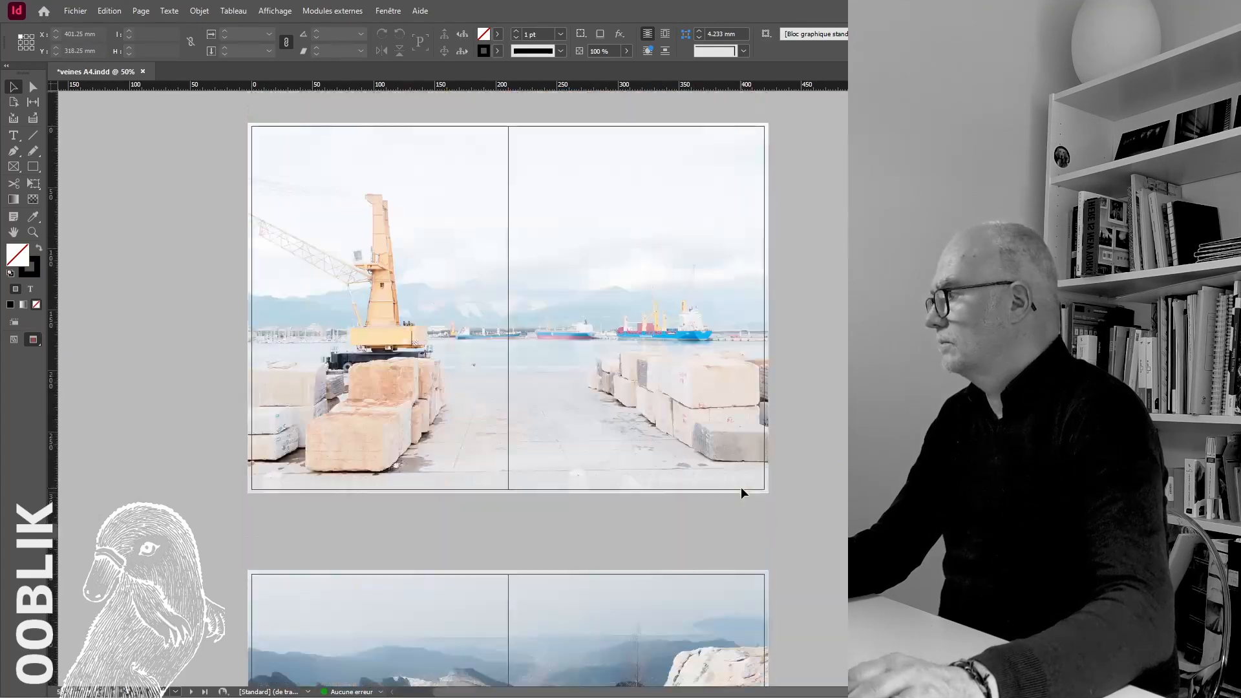
{"action": "scroll", "coordinate": [702, 463], "scroll_direction": "up", "scroll_amount": 5}
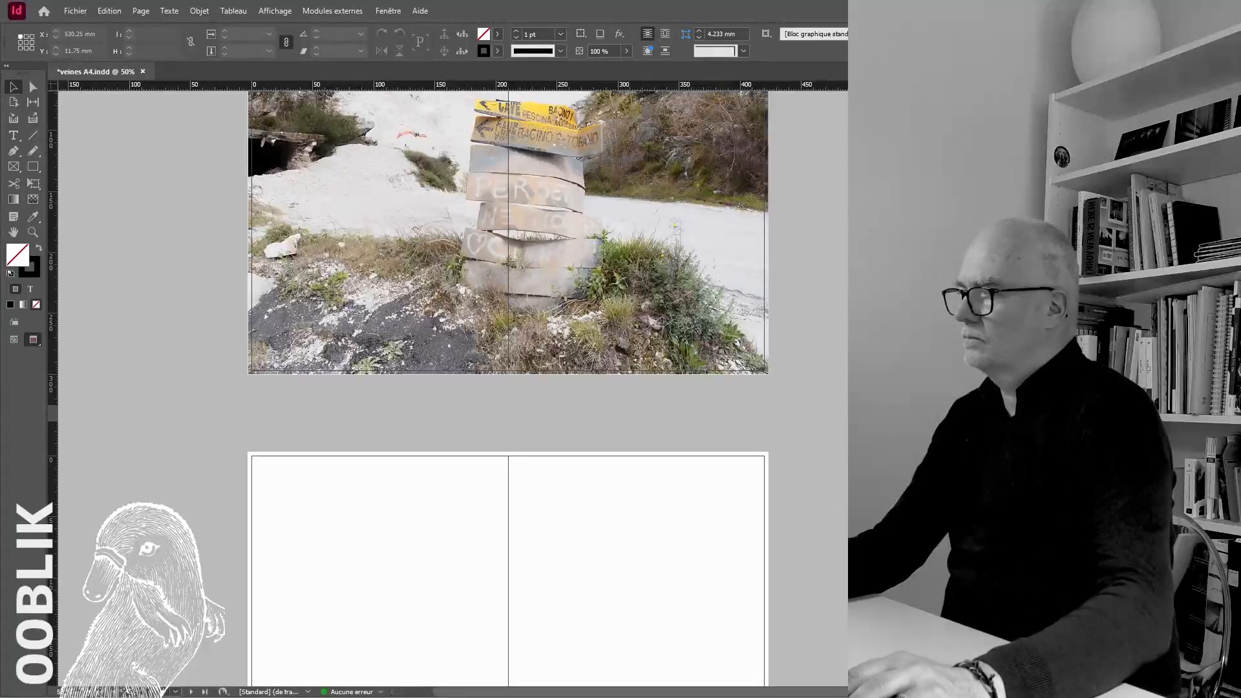
{"action": "scroll", "coordinate": [702, 463], "scroll_direction": "up", "scroll_amount": 2}
{"action": "scroll", "coordinate": [702, 463], "scroll_direction": "down", "scroll_amount": 5}
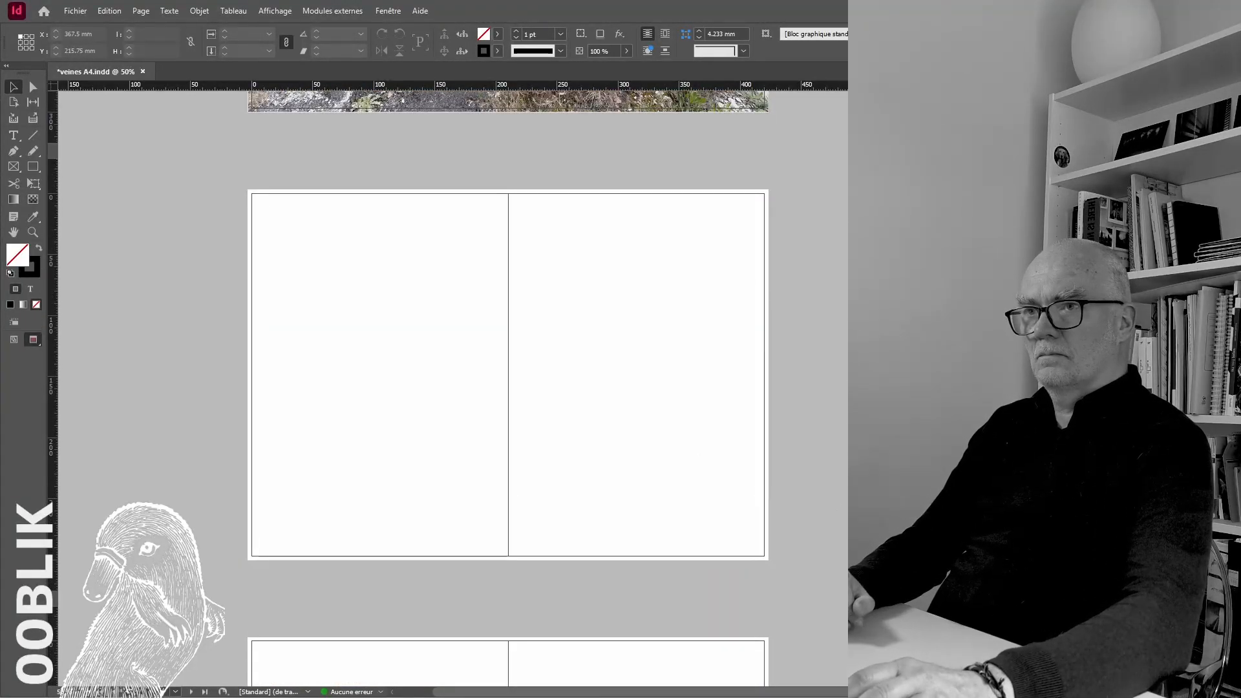
Place the wheel-loader quarry photo on the next empty spread, extend its frame to the bleed and fill the frame proportionally
{"action": "scroll", "coordinate": [748, 477], "scroll_direction": "right", "scroll_amount": 1}
{"action": "left_click", "coordinate": [502, 416]}
{"action": "left_click_drag", "start_coordinate": [521, 443], "coordinate": [204, 217]}
{"action": "left_click_drag", "start_coordinate": [661, 507], "coordinate": [704, 560]}
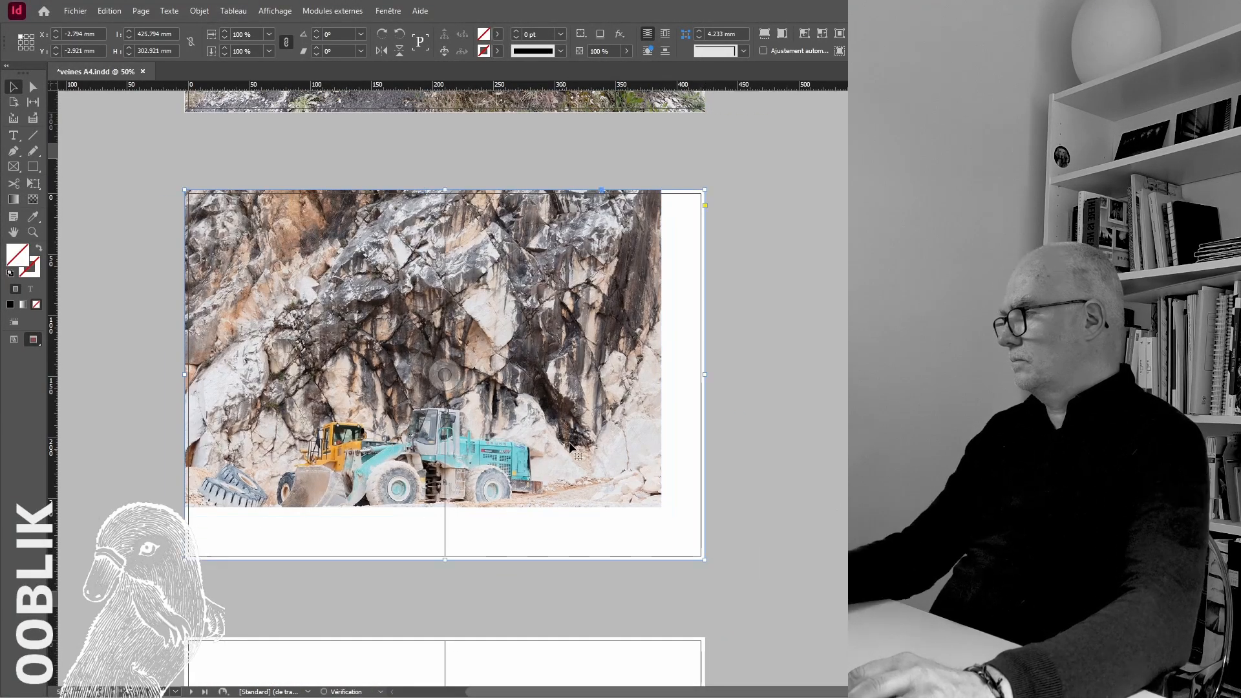
{"action": "key", "text": "ctrl+alt+shift+c"}
{"action": "left_click", "coordinate": [748, 449]}
Place the quarry wall photo with the rubble heap on the following spread, fitting its frame to the bleed and filling it proportionally
{"action": "scroll", "coordinate": [748, 448], "scroll_direction": "up", "scroll_amount": 5}
{"action": "scroll", "coordinate": [748, 449], "scroll_direction": "down", "scroll_amount": 7}
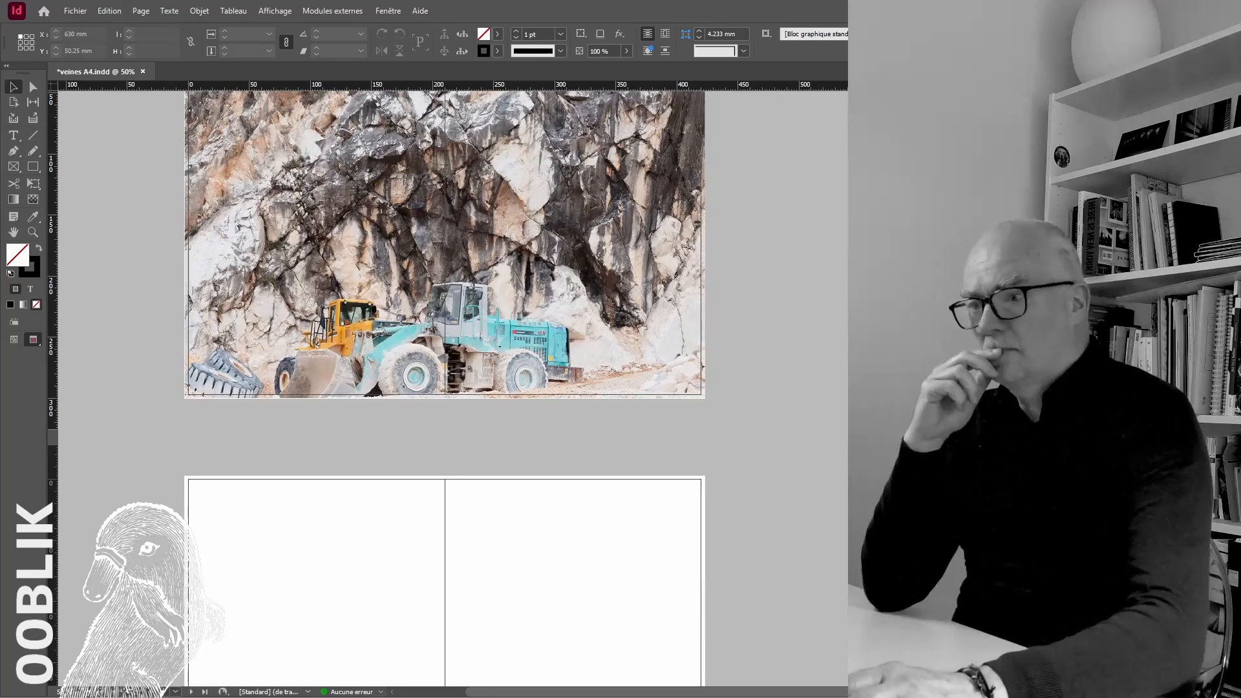
{"action": "scroll", "coordinate": [324, 348], "scroll_direction": "down", "scroll_amount": 5}
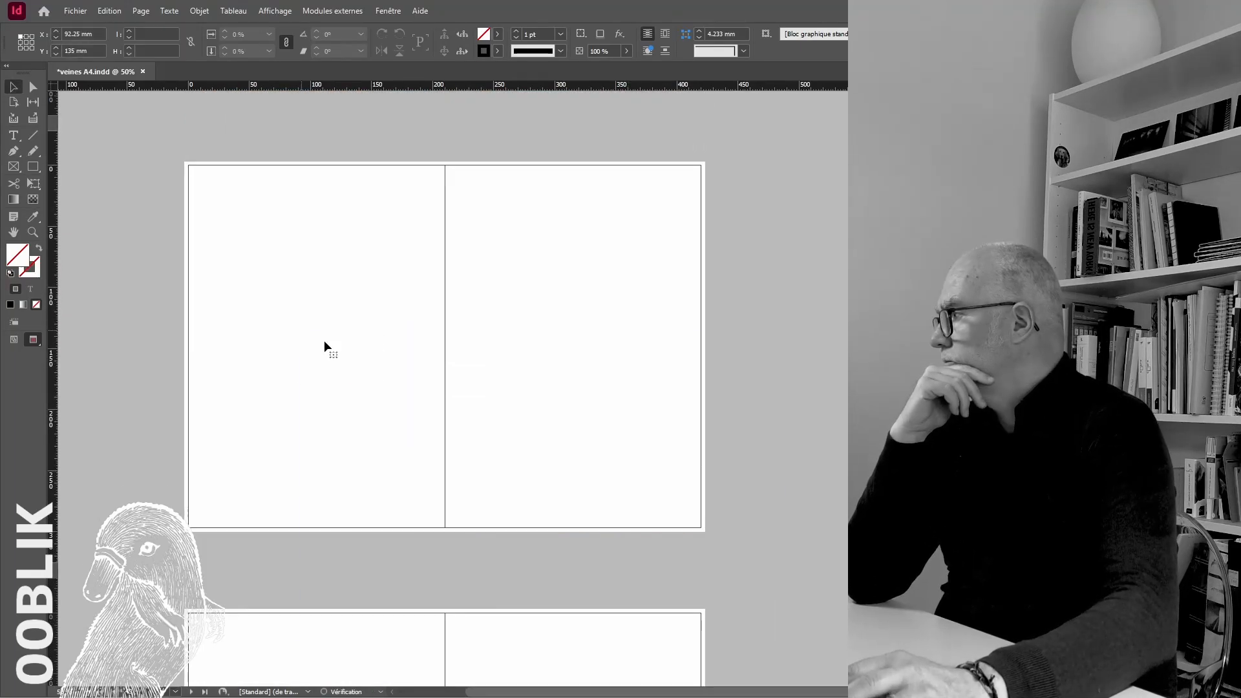
{"action": "left_click", "coordinate": [301, 332]}
{"action": "left_click_drag", "start_coordinate": [314, 351], "coordinate": [199, 179]}
{"action": "left_click_drag", "start_coordinate": [663, 479], "coordinate": [705, 532]}
{"action": "key", "text": "ctrl+alt+shift+c"}
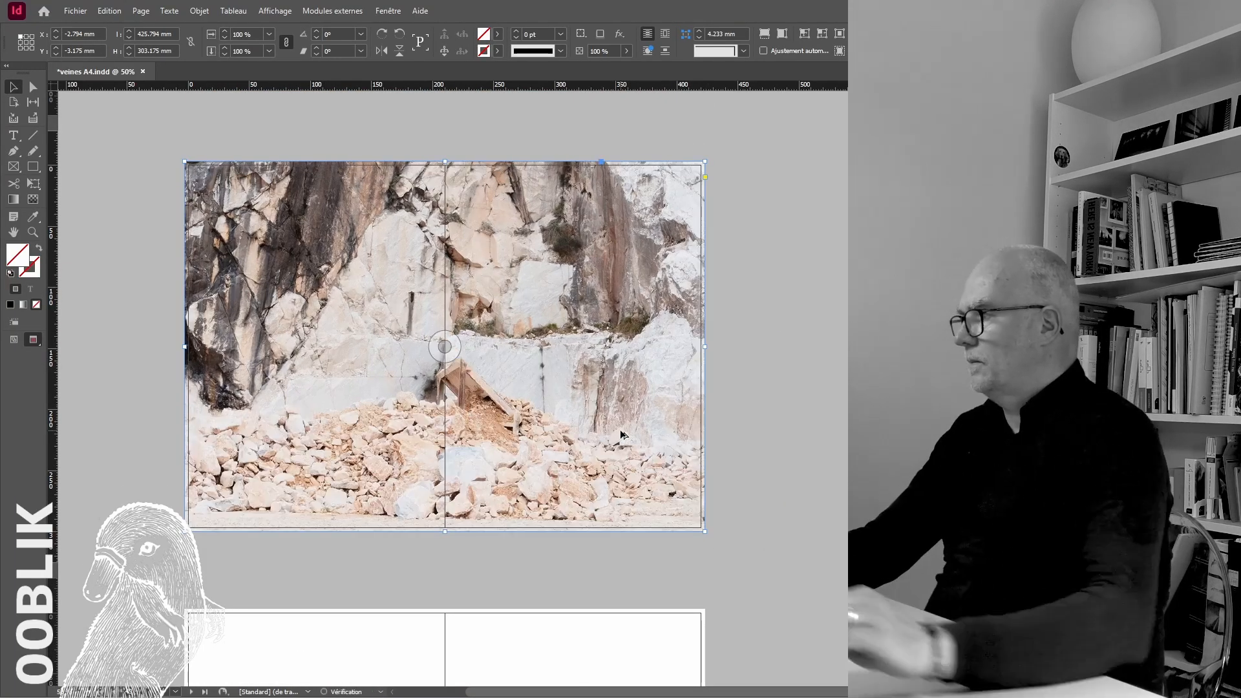
{"action": "left_click", "coordinate": [748, 302]}
Place the quarry cave entrance photo on the next empty spread so that its frame and image cover the bleed
{"action": "scroll", "coordinate": [735, 332], "scroll_direction": "down", "scroll_amount": 10}
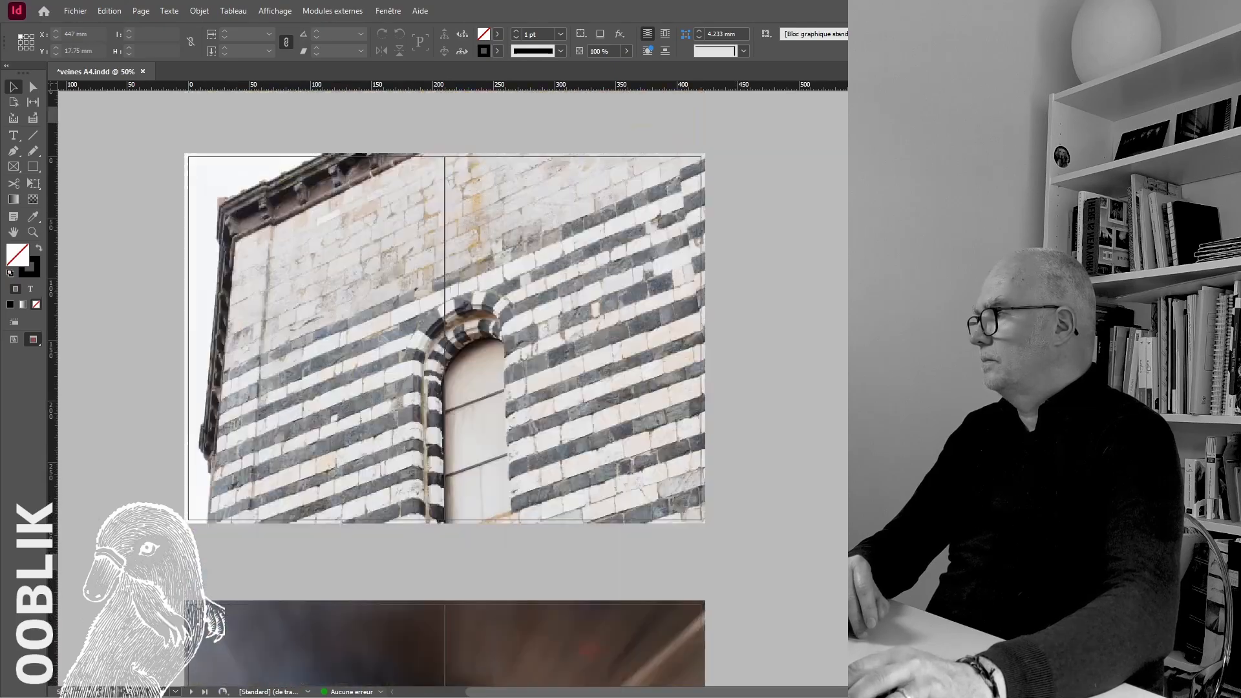
{"action": "scroll", "coordinate": [627, 549], "scroll_direction": "up", "scroll_amount": 8}
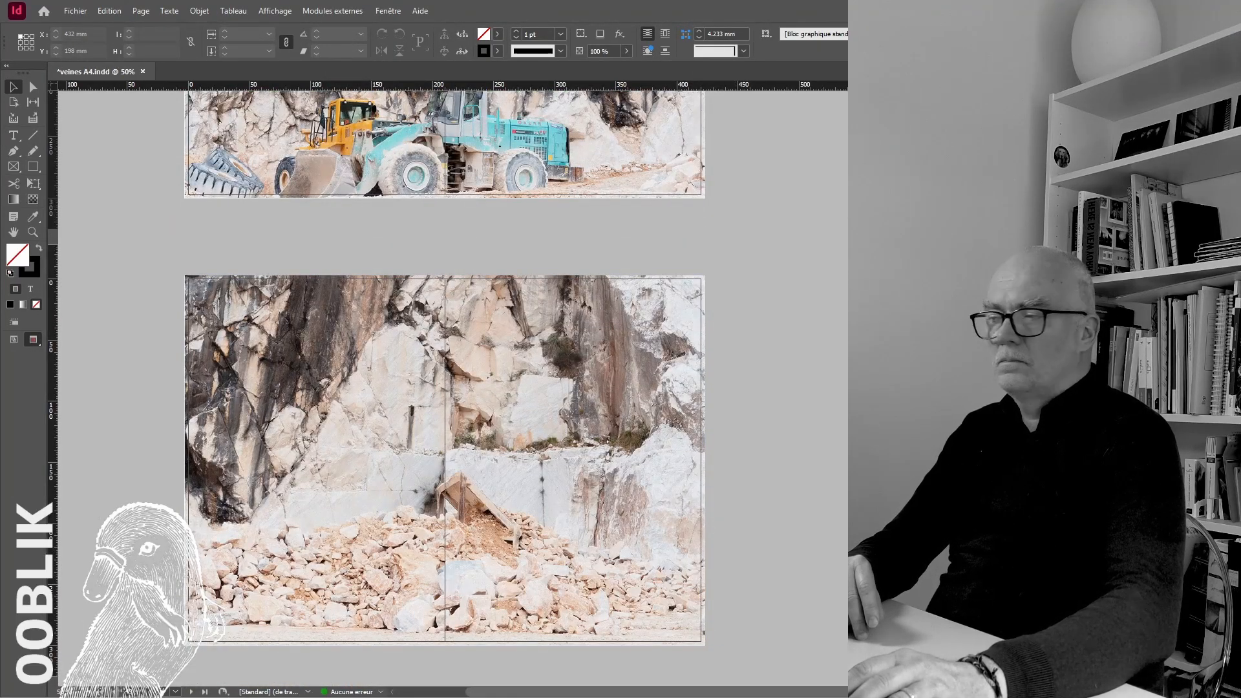
{"action": "scroll", "coordinate": [742, 446], "scroll_direction": "up", "scroll_amount": 10}
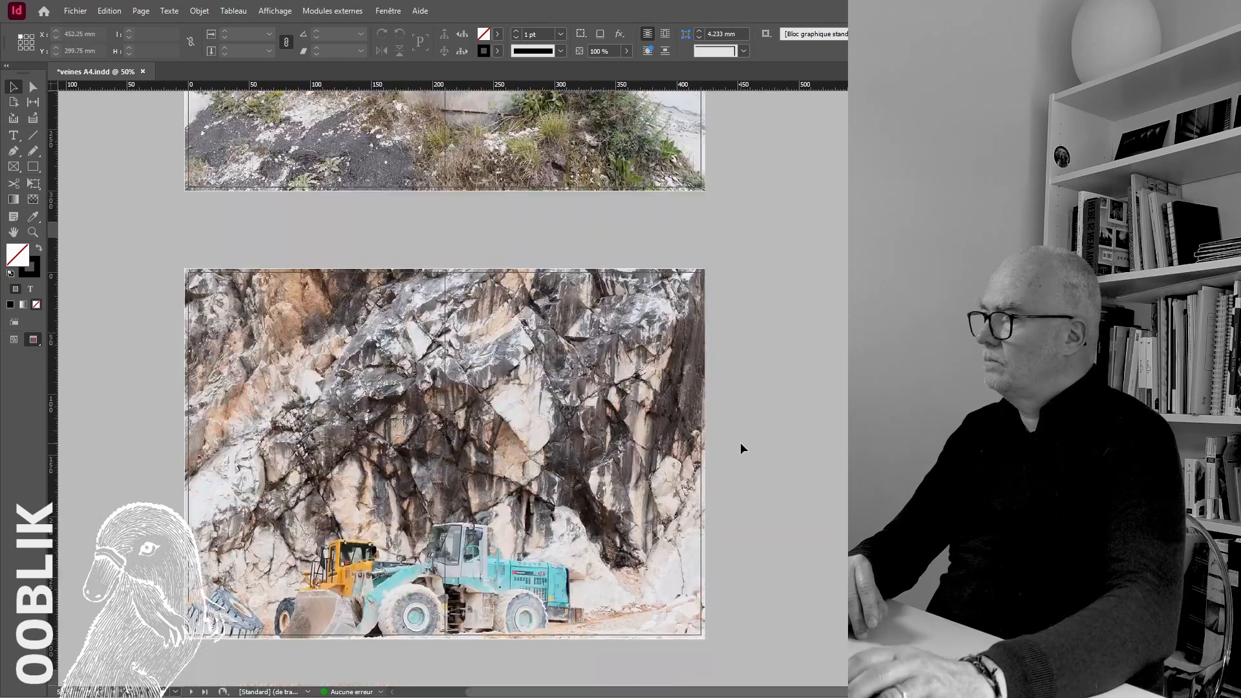
{"action": "scroll", "coordinate": [741, 446], "scroll_direction": "down", "scroll_amount": 7}
{"action": "scroll", "coordinate": [741, 444], "scroll_direction": "down", "scroll_amount": 10}
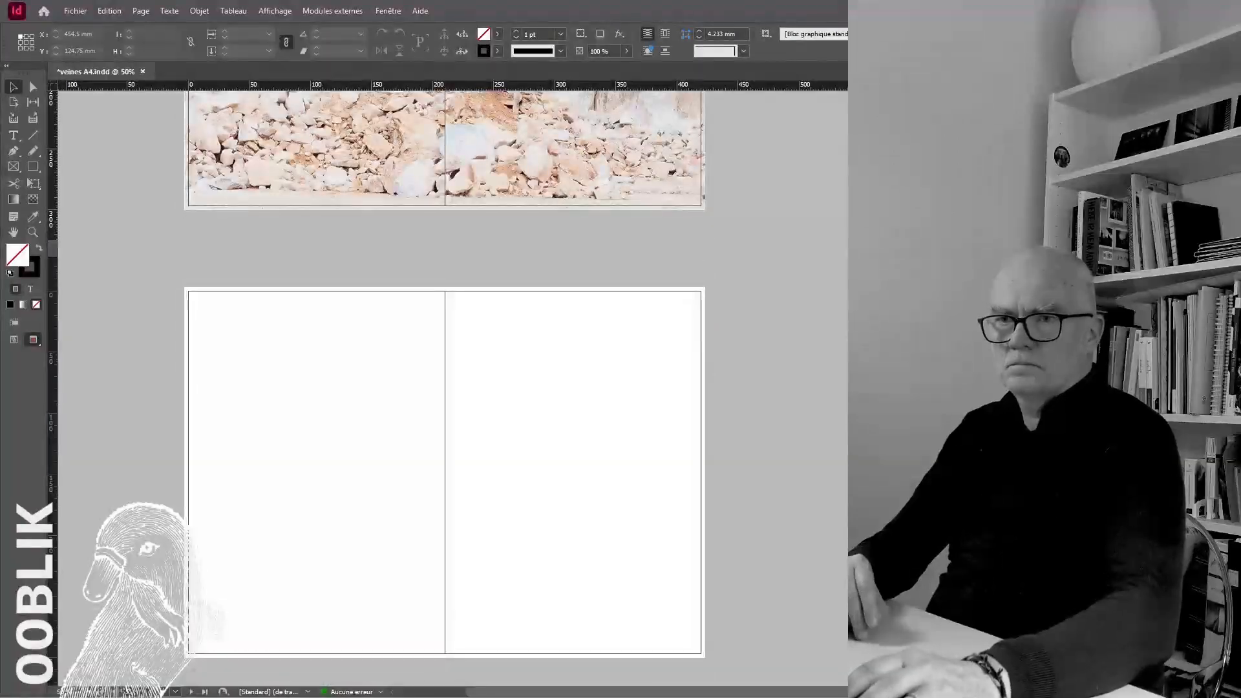
{"action": "left_click", "coordinate": [366, 400]}
{"action": "left_click_drag", "start_coordinate": [434, 493], "coordinate": [253, 380]}
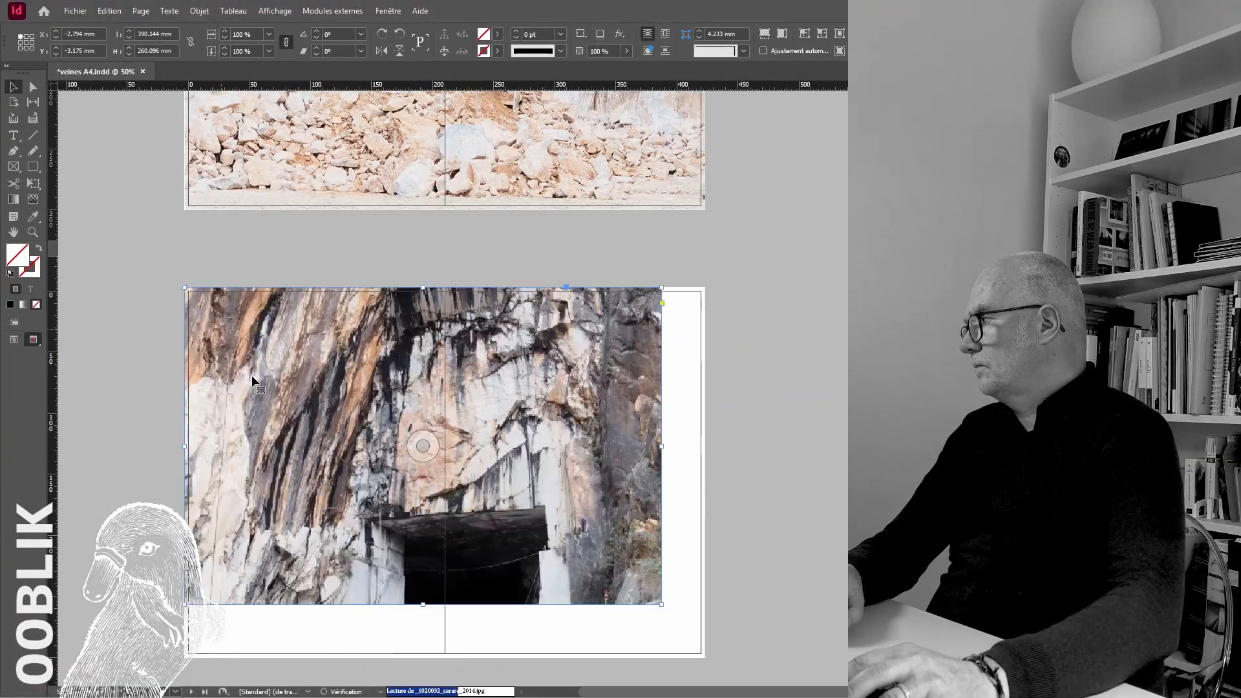
{"action": "scroll", "coordinate": [253, 379], "scroll_direction": "down", "scroll_amount": 3}
{"action": "left_click_drag", "start_coordinate": [662, 457], "coordinate": [706, 510]}
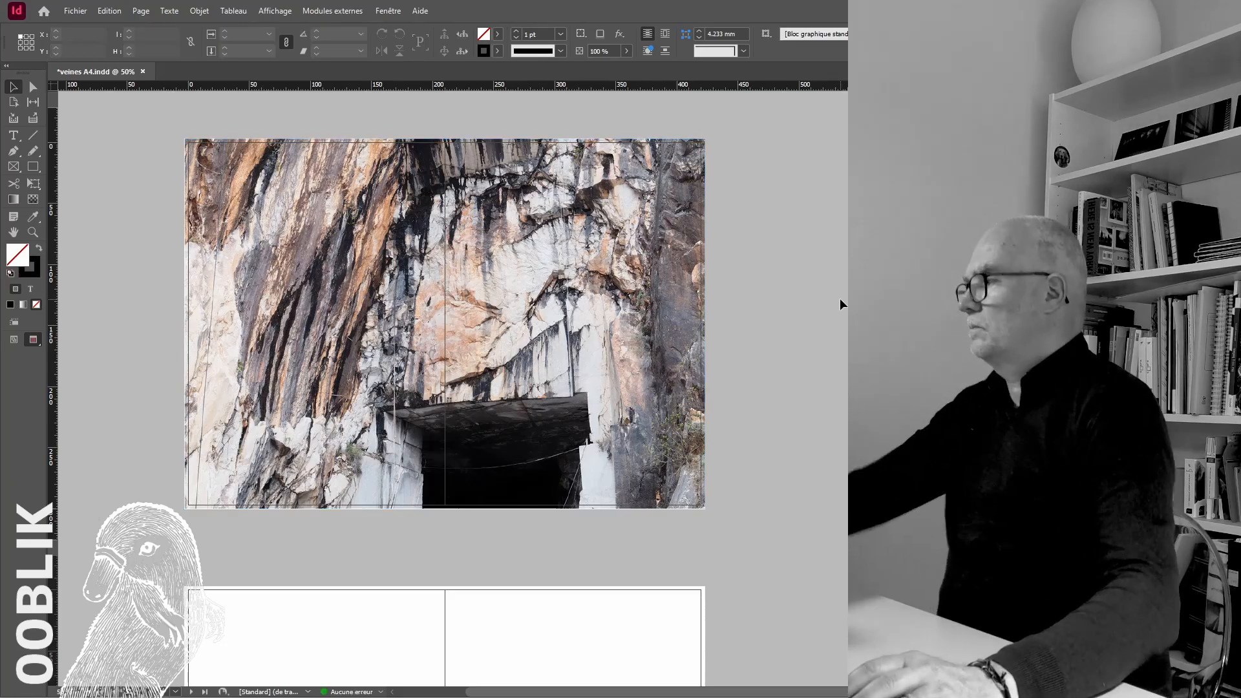
Import further photos and place the terraced mountain quarry photo on the next empty spread, filling its frame proportionally to the bleed
{"action": "scroll", "coordinate": [706, 510], "scroll_direction": "down", "scroll_amount": 3}
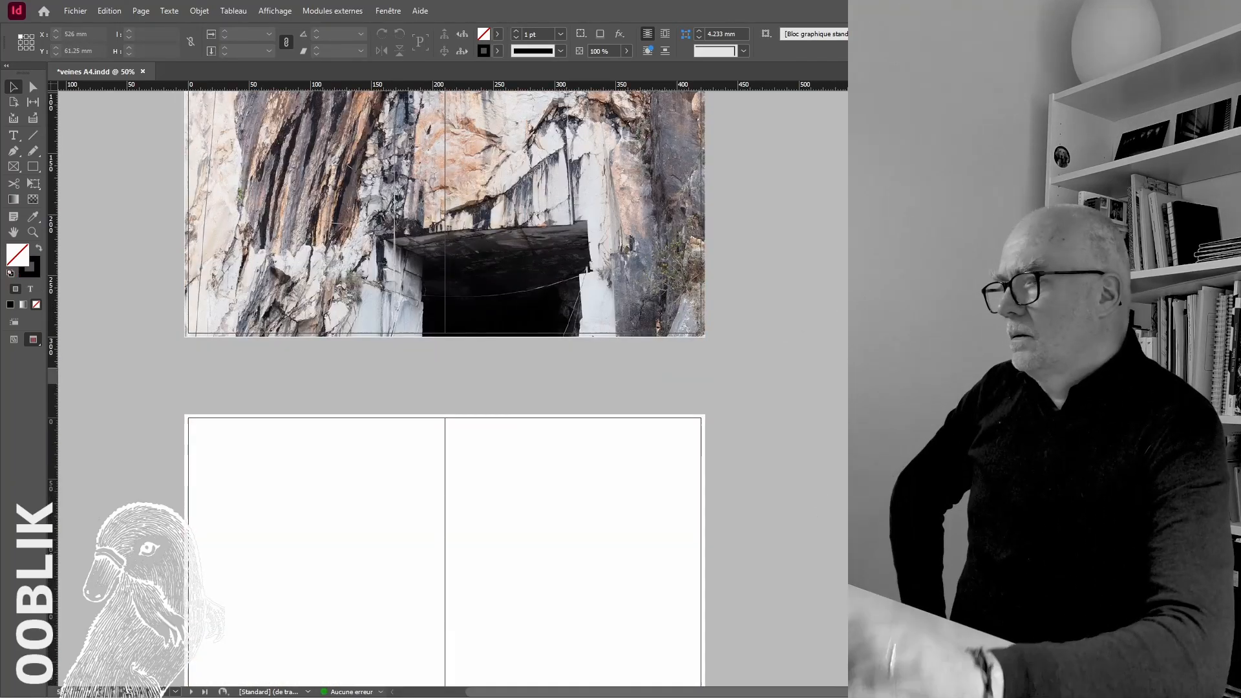
{"action": "key", "text": "ctrl+d"}
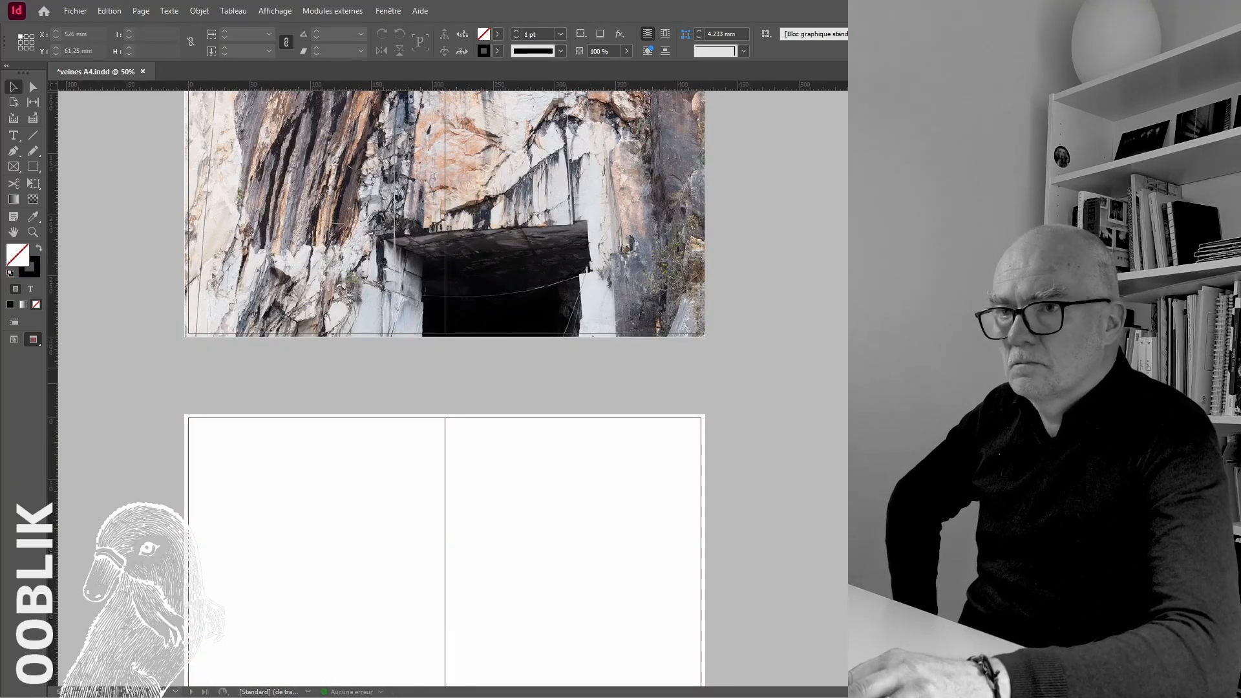
{"action": "key", "text": "Return"}
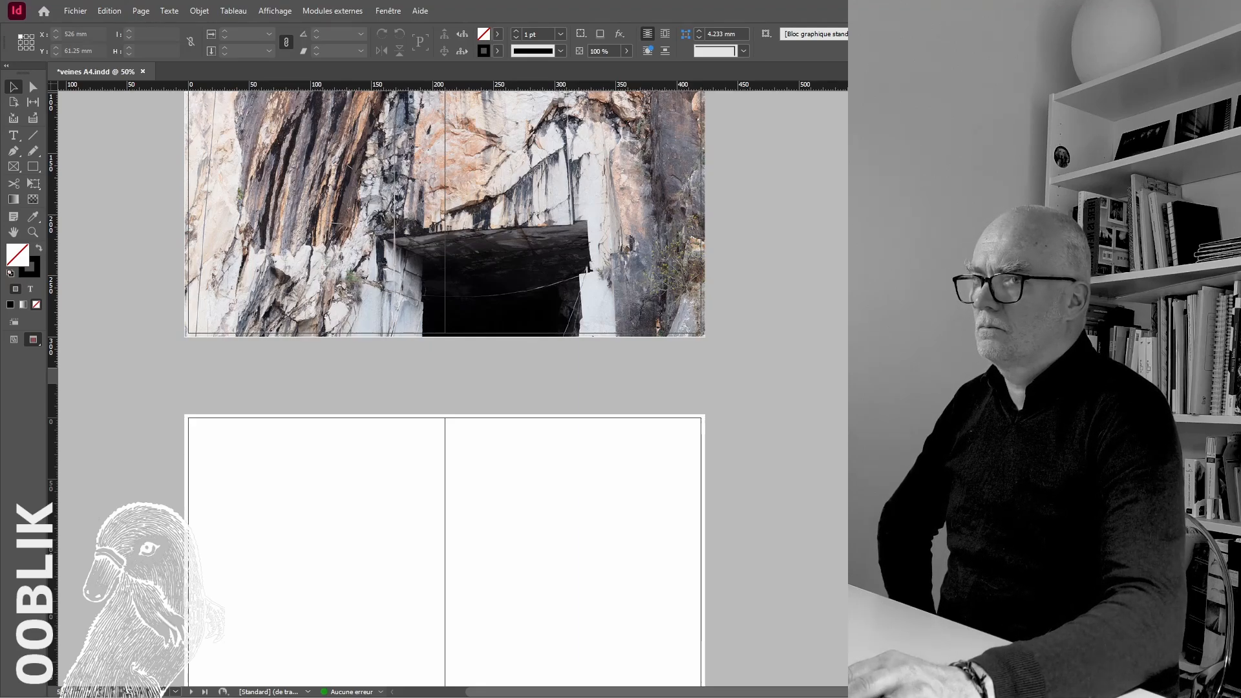
{"action": "scroll", "coordinate": [318, 453], "scroll_direction": "down", "scroll_amount": 3}
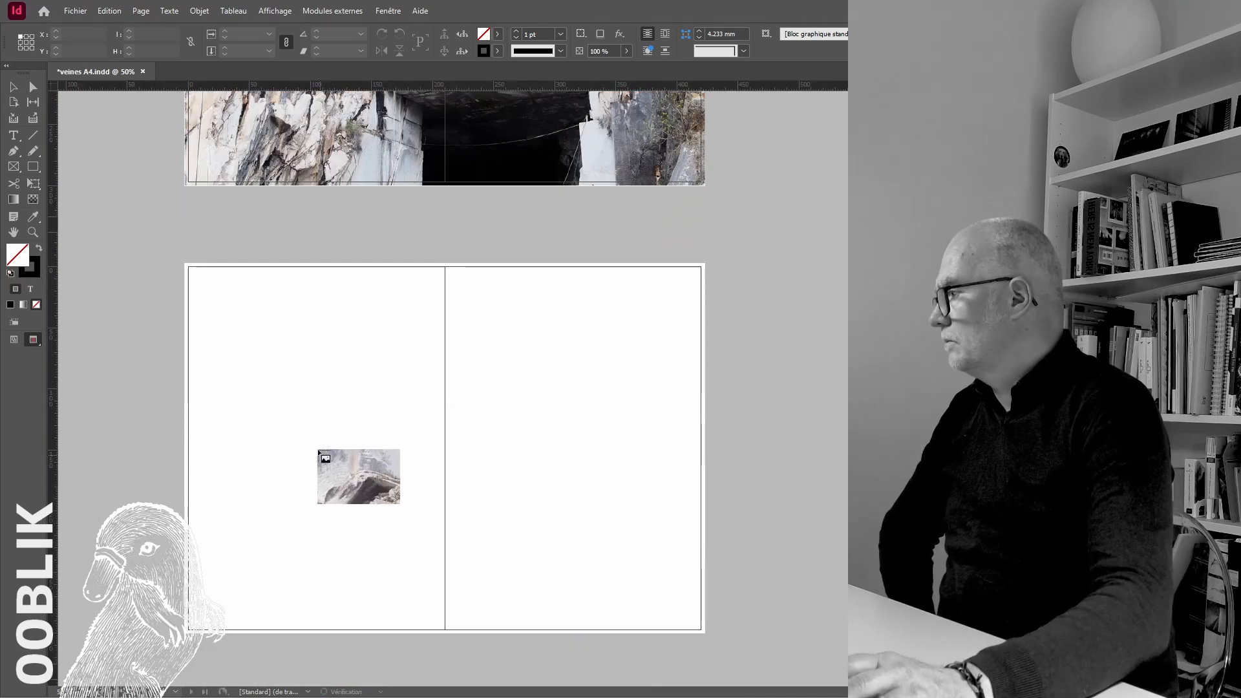
{"action": "left_click", "coordinate": [278, 388]}
{"action": "left_click_drag", "start_coordinate": [327, 433], "coordinate": [236, 308]}
{"action": "left_click_drag", "start_coordinate": [661, 580], "coordinate": [705, 633]}
{"action": "key", "text": "ctrl+alt+shift+c"}
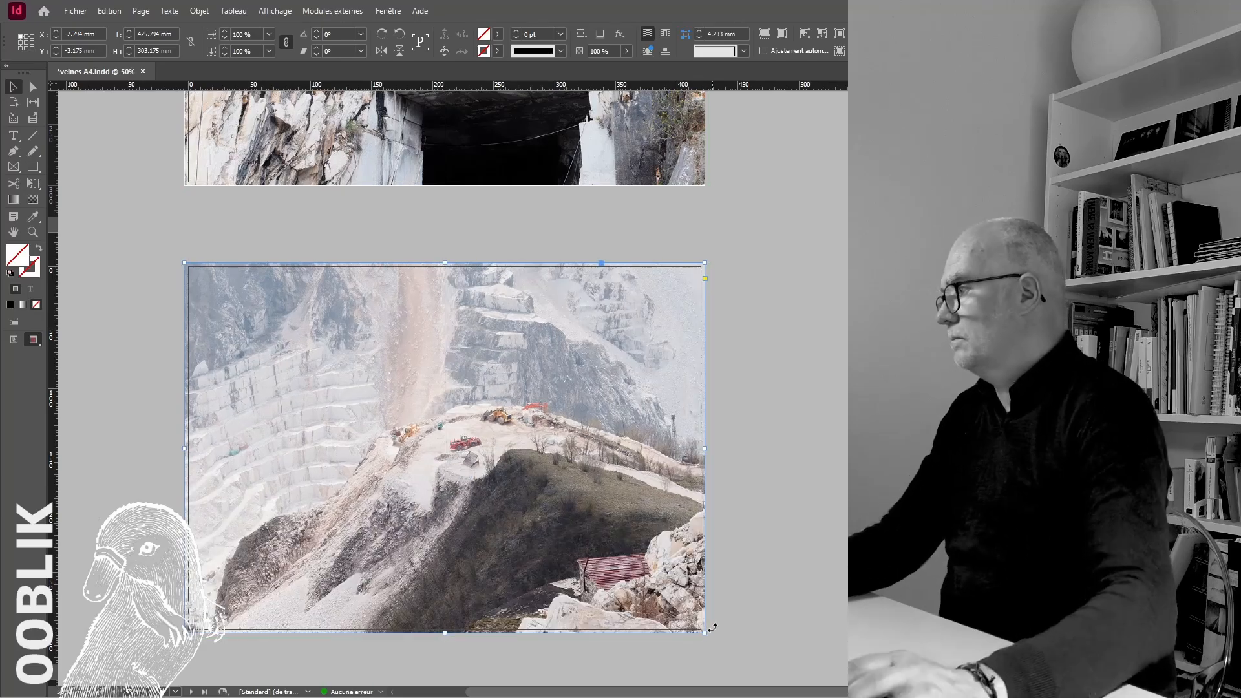
{"action": "left_click", "coordinate": [809, 553]}
{"action": "scroll", "coordinate": [809, 553], "scroll_direction": "up", "scroll_amount": 3}
{"action": "scroll", "coordinate": [810, 554], "scroll_direction": "down", "scroll_amount": 5}
{"action": "scroll", "coordinate": [812, 554], "scroll_direction": "down", "scroll_amount": 5}
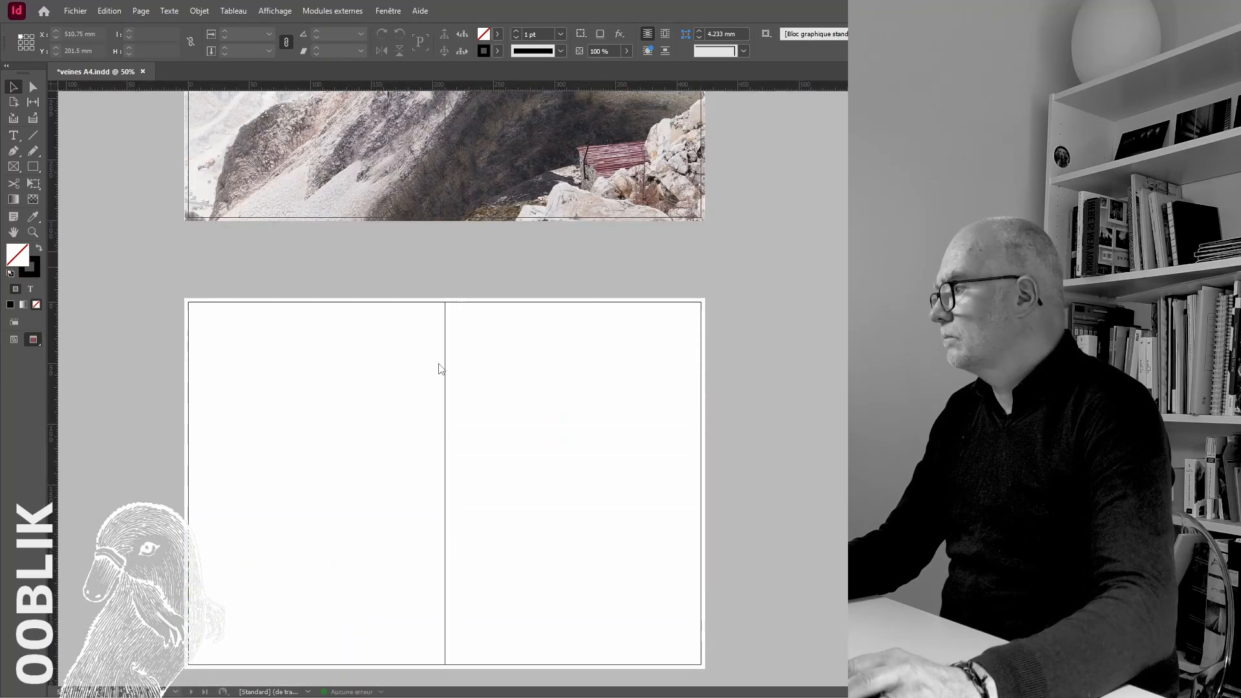
Place the stepped quarry photo with the winding road on the empty spread, extend its frame to the bleed and fill it proportionally
{"action": "left_click", "coordinate": [410, 368]}
{"action": "left_click_drag", "start_coordinate": [551, 404], "coordinate": [325, 334]}
{"action": "scroll", "coordinate": [453, 413], "scroll_direction": "down", "scroll_amount": 3}
{"action": "left_click_drag", "start_coordinate": [662, 470], "coordinate": [704, 518]}
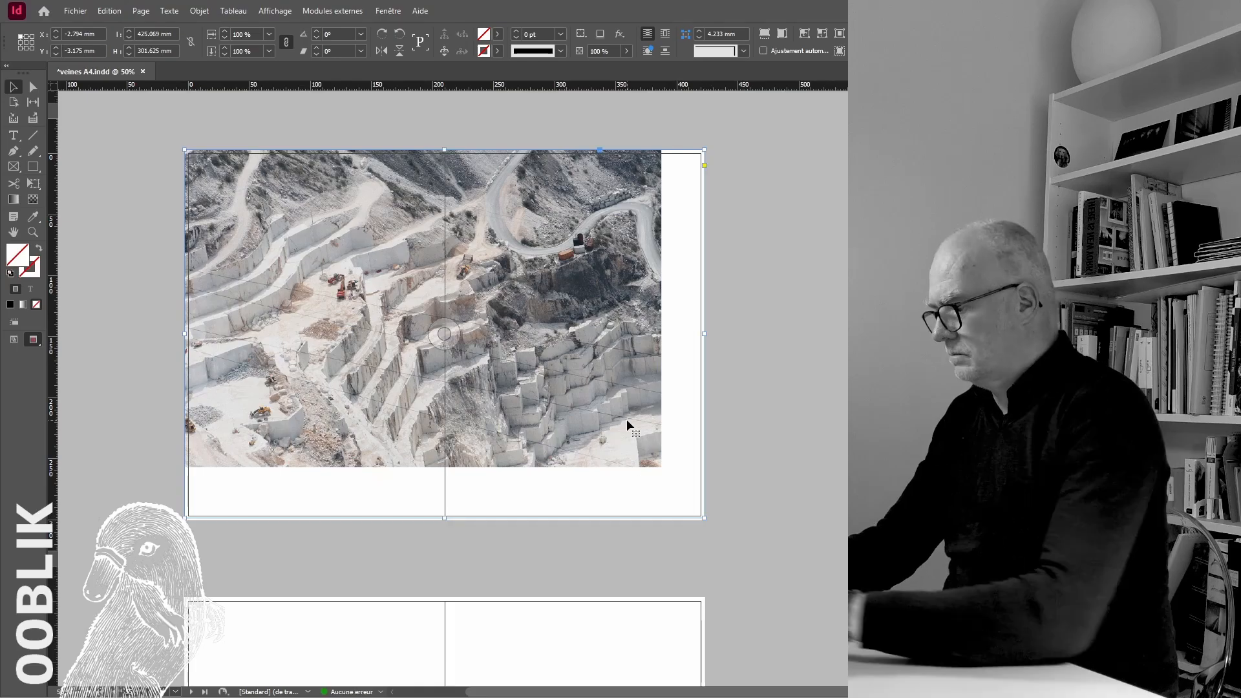
{"action": "key", "text": "ctrl+alt+shift+c"}
{"action": "left_click_drag", "start_coordinate": [439, 519], "coordinate": [449, 521]}
{"action": "left_click_drag", "start_coordinate": [704, 521], "coordinate": [706, 520]}
{"action": "key", "text": "ctrl+alt+shift+c"}
{"action": "left_click", "coordinate": [764, 359]}
{"action": "scroll", "coordinate": [444, 388], "scroll_direction": "up", "scroll_amount": 10}
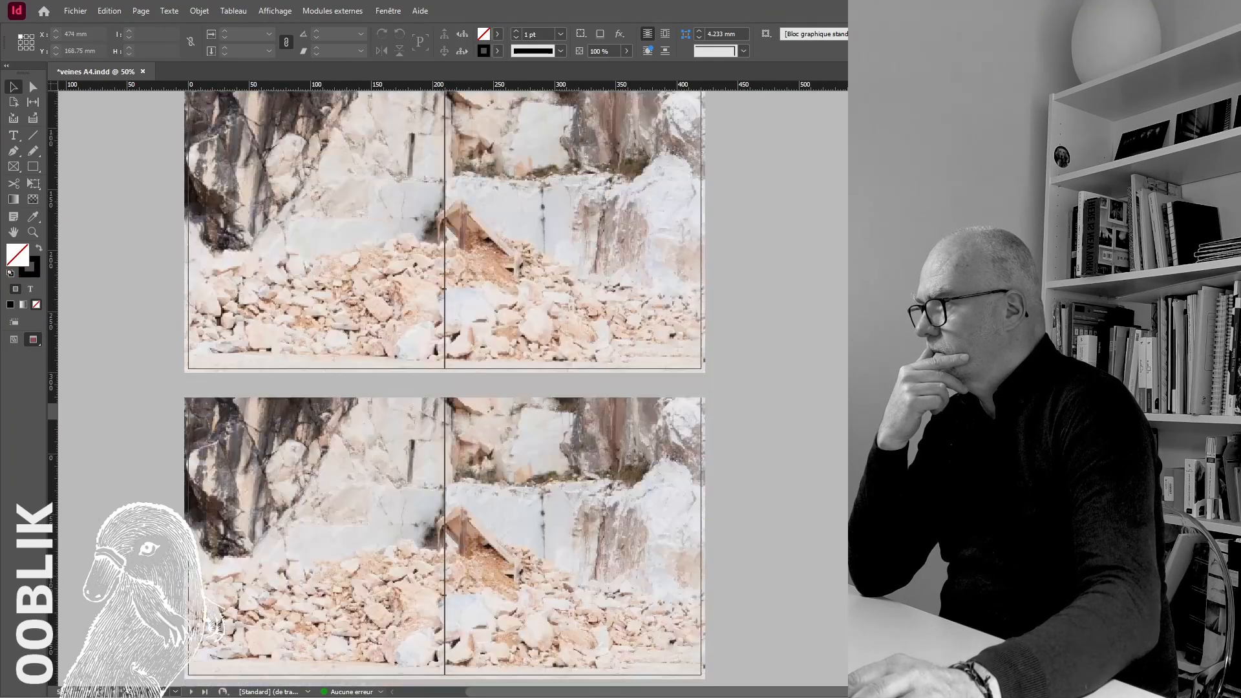
Place the photo of the block-cut cliff with orange rock on the next empty spread, filling its frame proportionally to the bleed
{"action": "scroll", "coordinate": [444, 388], "scroll_direction": "down", "scroll_amount": 11}
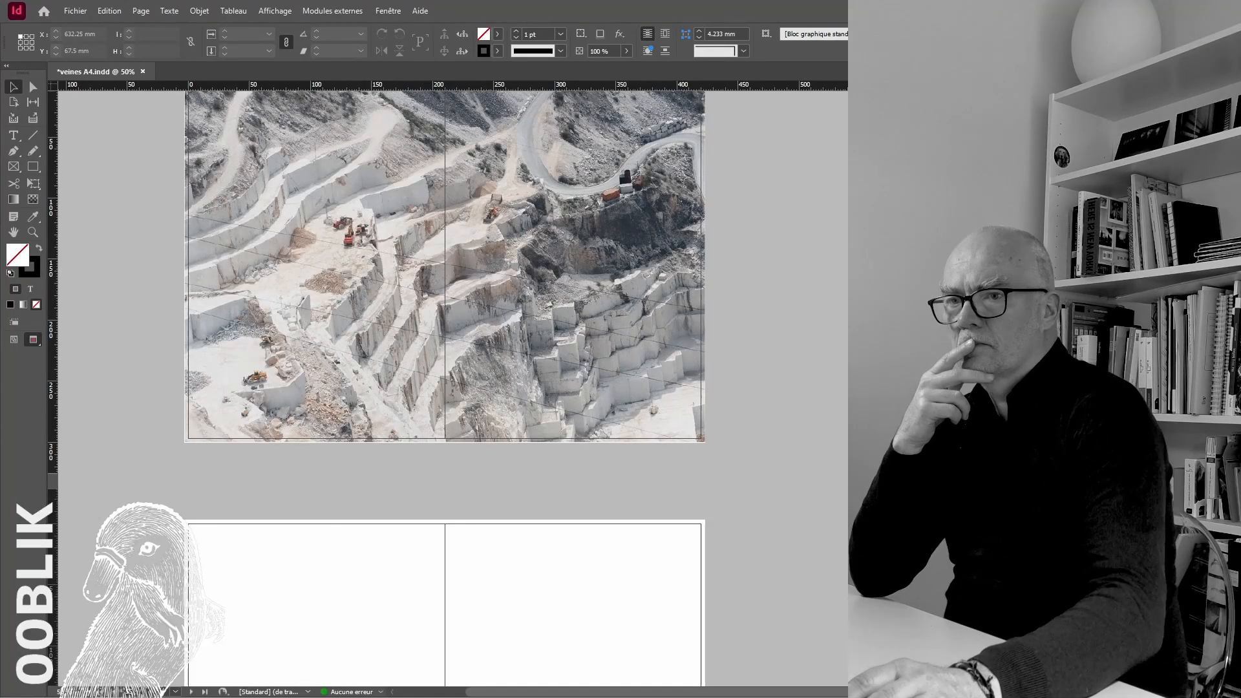
{"action": "left_click", "coordinate": [281, 563]}
{"action": "scroll", "coordinate": [285, 458], "scroll_direction": "down", "scroll_amount": 4}
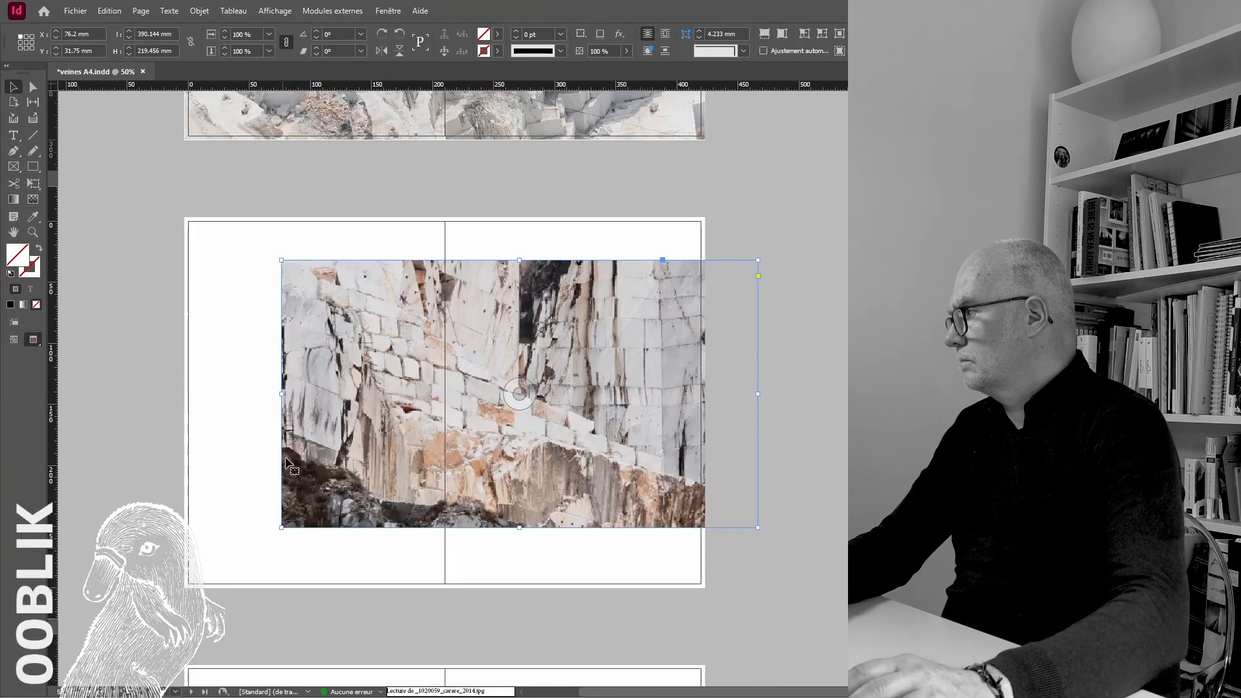
{"action": "scroll", "coordinate": [287, 459], "scroll_direction": "down", "scroll_amount": 1}
{"action": "left_click_drag", "start_coordinate": [362, 263], "coordinate": [266, 221]}
{"action": "left_click_drag", "start_coordinate": [662, 384], "coordinate": [705, 487]}
{"action": "key", "text": "ctrl+alt+shift+c"}
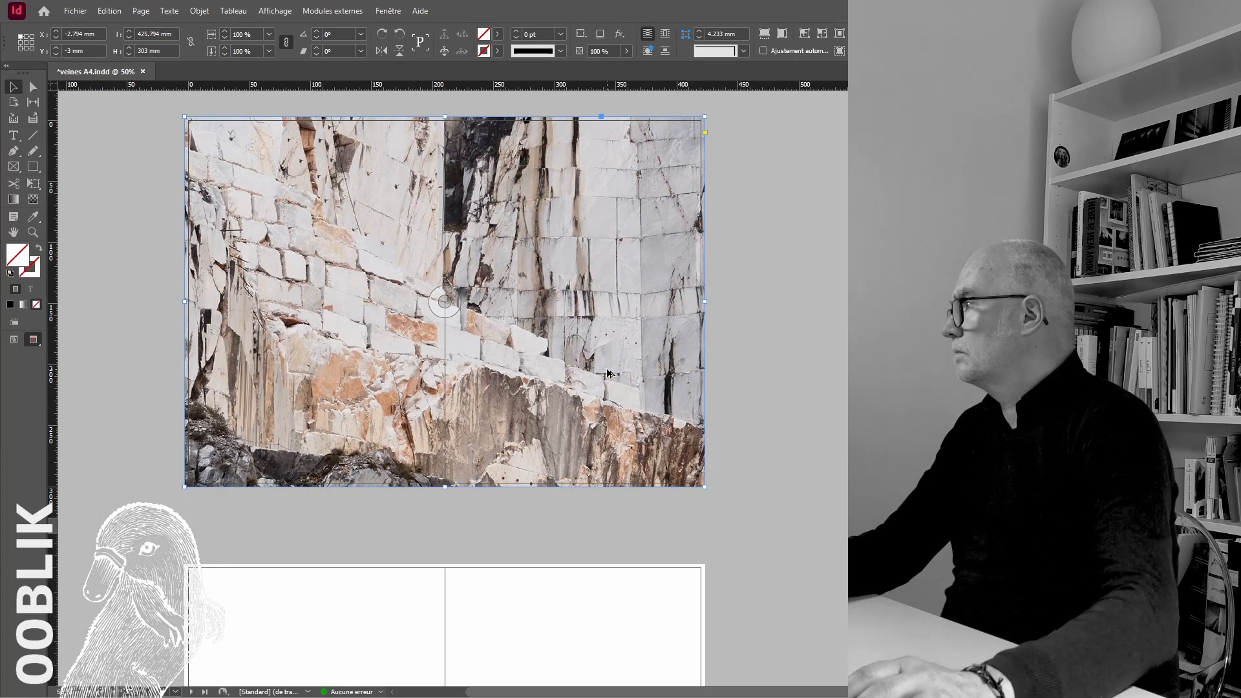
{"action": "left_click", "coordinate": [759, 496]}
{"action": "scroll", "coordinate": [759, 496], "scroll_direction": "up", "scroll_amount": 4}
{"action": "scroll", "coordinate": [759, 496], "scroll_direction": "down", "scroll_amount": 3}
{"action": "scroll", "coordinate": [445, 388], "scroll_direction": "up", "scroll_amount": 10}
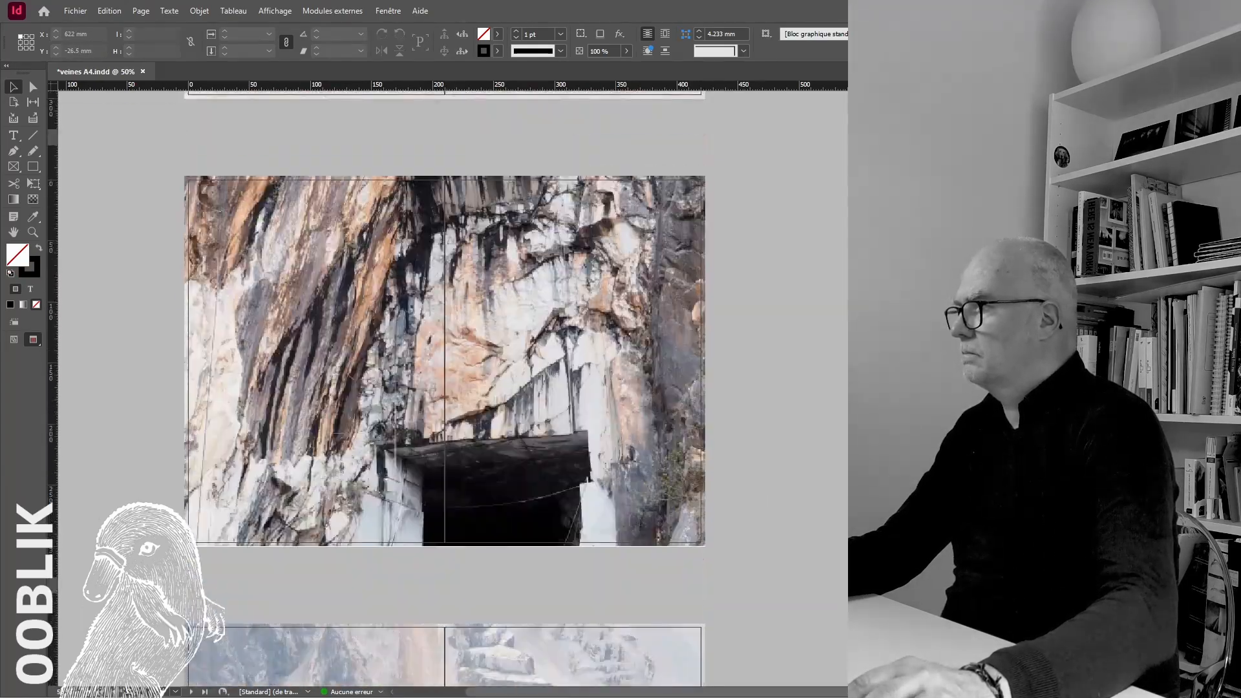
Place the white quarry face photo with dark rocks in the foreground on the following spread, fitting frame and image to the bleed
{"action": "scroll", "coordinate": [445, 388], "scroll_direction": "down", "scroll_amount": 8}
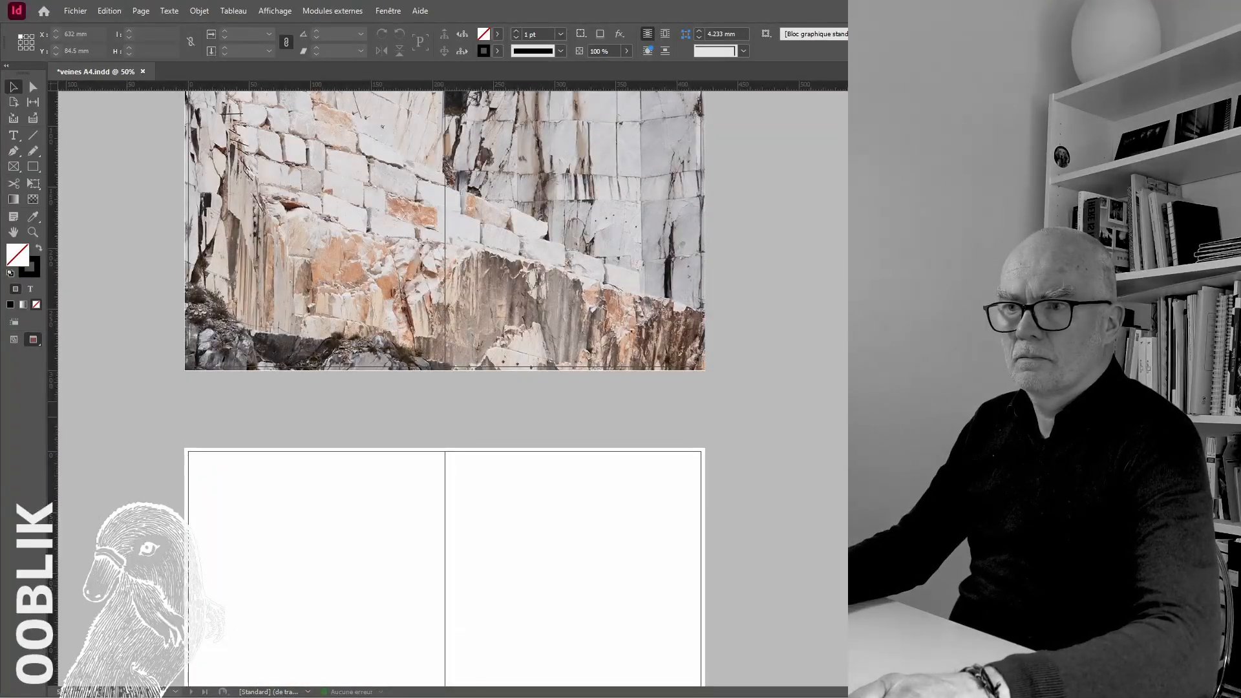
{"action": "scroll", "coordinate": [507, 479], "scroll_direction": "down", "scroll_amount": 1}
{"action": "left_click", "coordinate": [504, 477]}
{"action": "scroll", "coordinate": [732, 435], "scroll_direction": "down", "scroll_amount": 4}
{"action": "left_click_drag", "start_coordinate": [536, 387], "coordinate": [217, 308]}
{"action": "left_click_drag", "start_coordinate": [662, 512], "coordinate": [706, 565]}
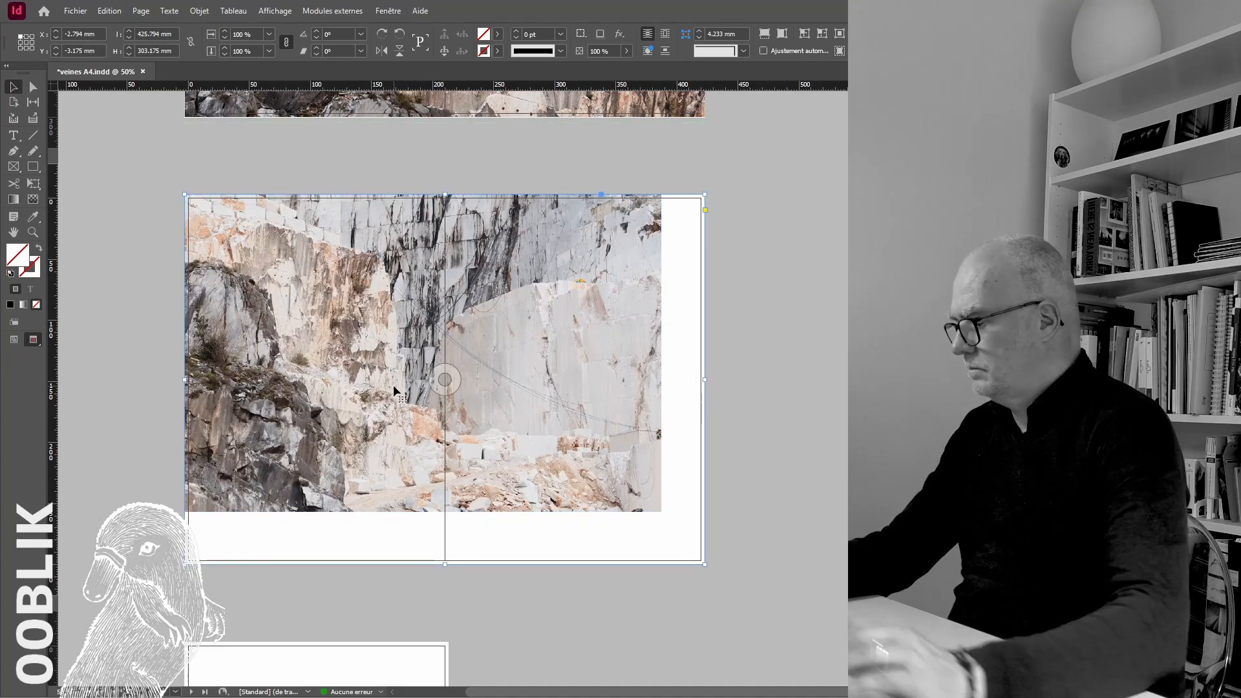
{"action": "key", "text": "ctrl+alt+shift+c"}
{"action": "left_click", "coordinate": [774, 351]}
Review the laid-out spreads and delete the photo on the spread following the stone pillar with the yellow sign
{"action": "scroll", "coordinate": [595, 488], "scroll_direction": "up", "scroll_amount": 8}
{"action": "key", "text": "ctrl+minus"}
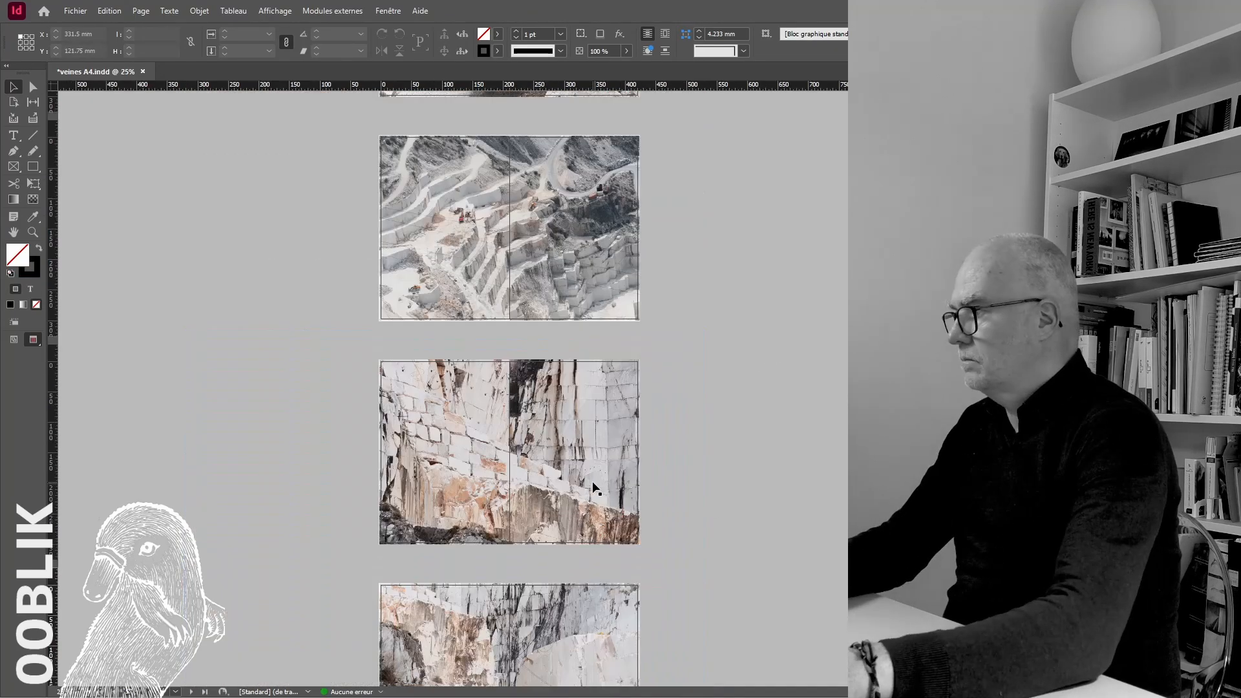
{"action": "scroll", "coordinate": [593, 483], "scroll_direction": "down", "scroll_amount": 4}
{"action": "scroll", "coordinate": [593, 484], "scroll_direction": "up", "scroll_amount": 15}
{"action": "scroll", "coordinate": [594, 484], "scroll_direction": "down", "scroll_amount": 11}
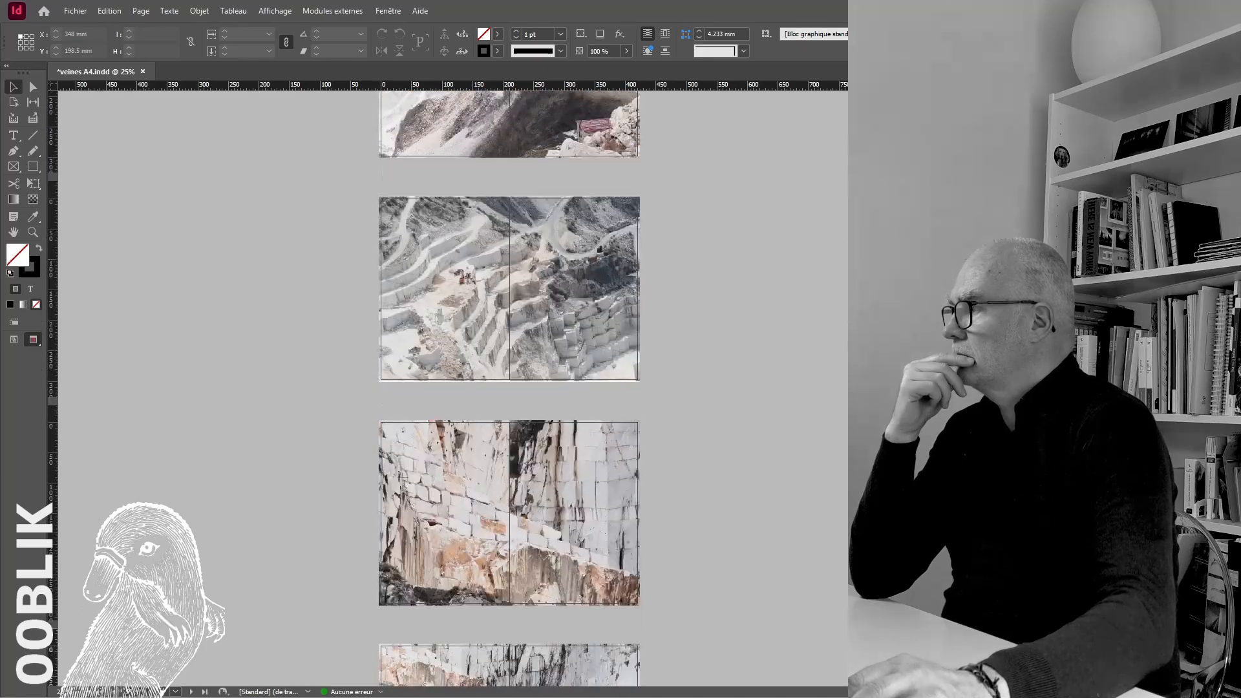
{"action": "scroll", "coordinate": [593, 483], "scroll_direction": "up", "scroll_amount": 20}
{"action": "scroll", "coordinate": [593, 483], "scroll_direction": "down", "scroll_amount": 7}
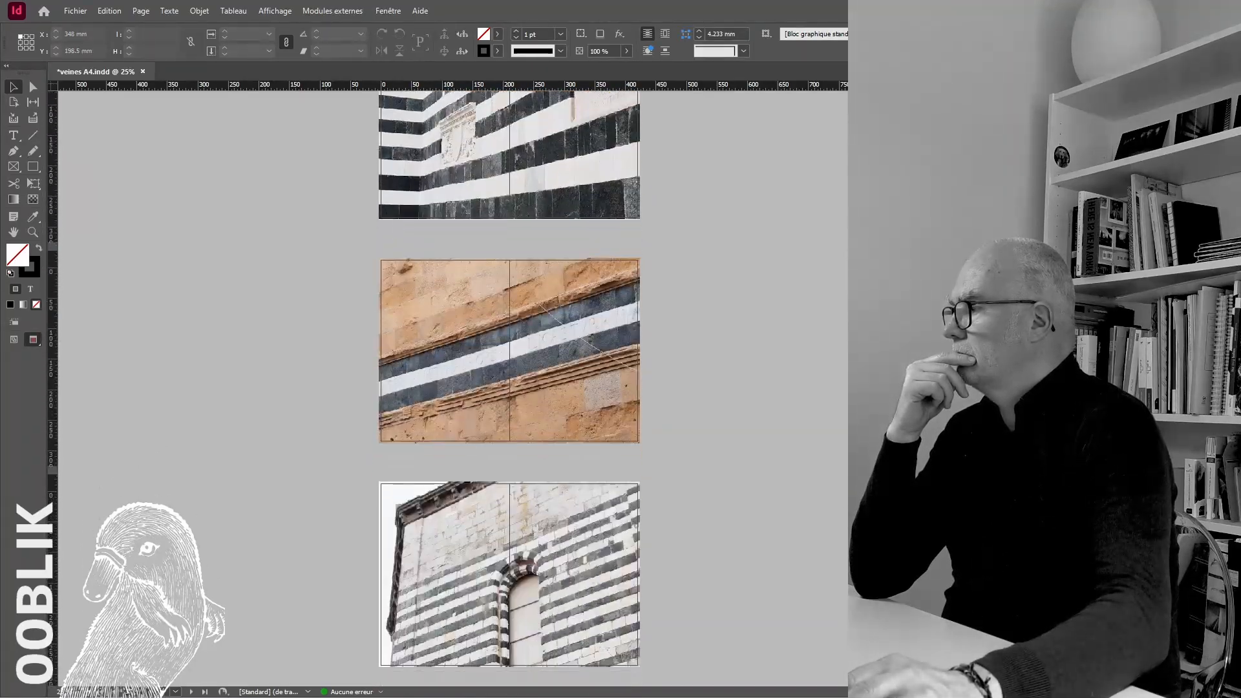
{"action": "scroll", "coordinate": [593, 483], "scroll_direction": "up", "scroll_amount": 10}
{"action": "scroll", "coordinate": [594, 483], "scroll_direction": "down", "scroll_amount": 4}
{"action": "left_click", "coordinate": [550, 221]}
{"action": "key", "text": "Delete"}
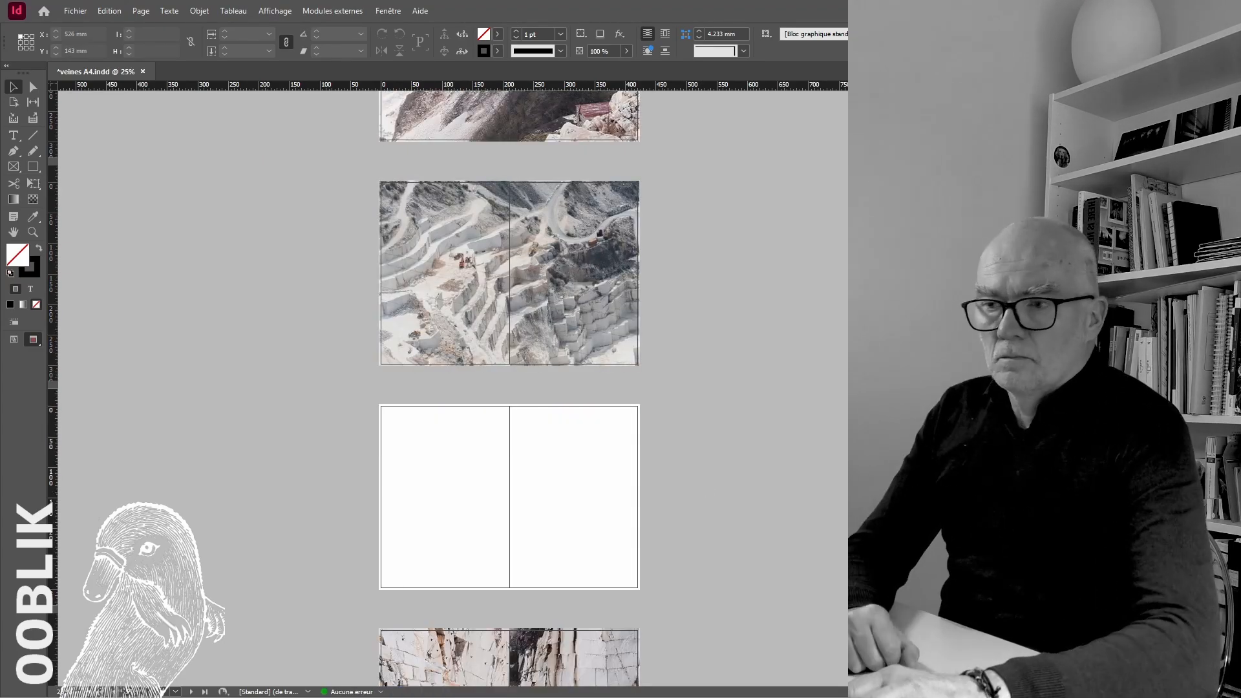
Import the hazy blue mountain quarry photo and place it on the empty spread after the stepped quarry, filling its frame to the bleed
{"action": "key", "text": "ctrl+d"}
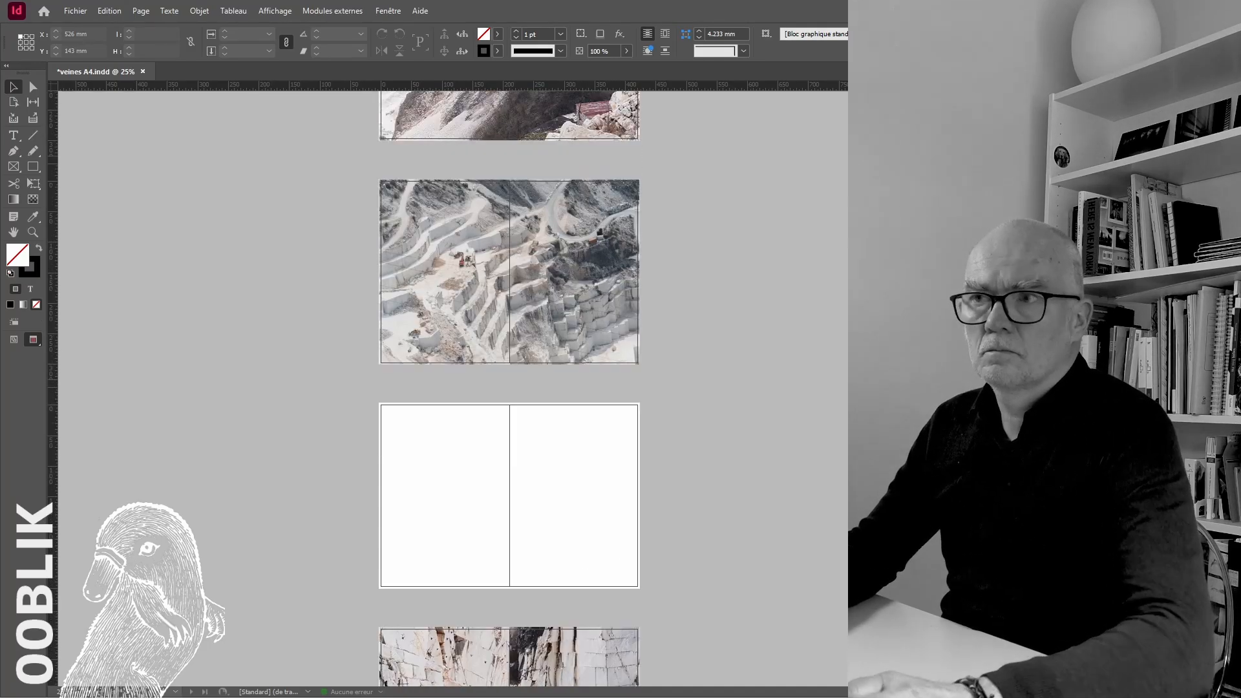
{"action": "key", "text": "Return"}
{"action": "left_click", "coordinate": [541, 427]}
{"action": "left_click_drag", "start_coordinate": [563, 459], "coordinate": [401, 434]}
{"action": "key", "text": "ctrl+plus"}
{"action": "key", "text": "ctrl+plus"}
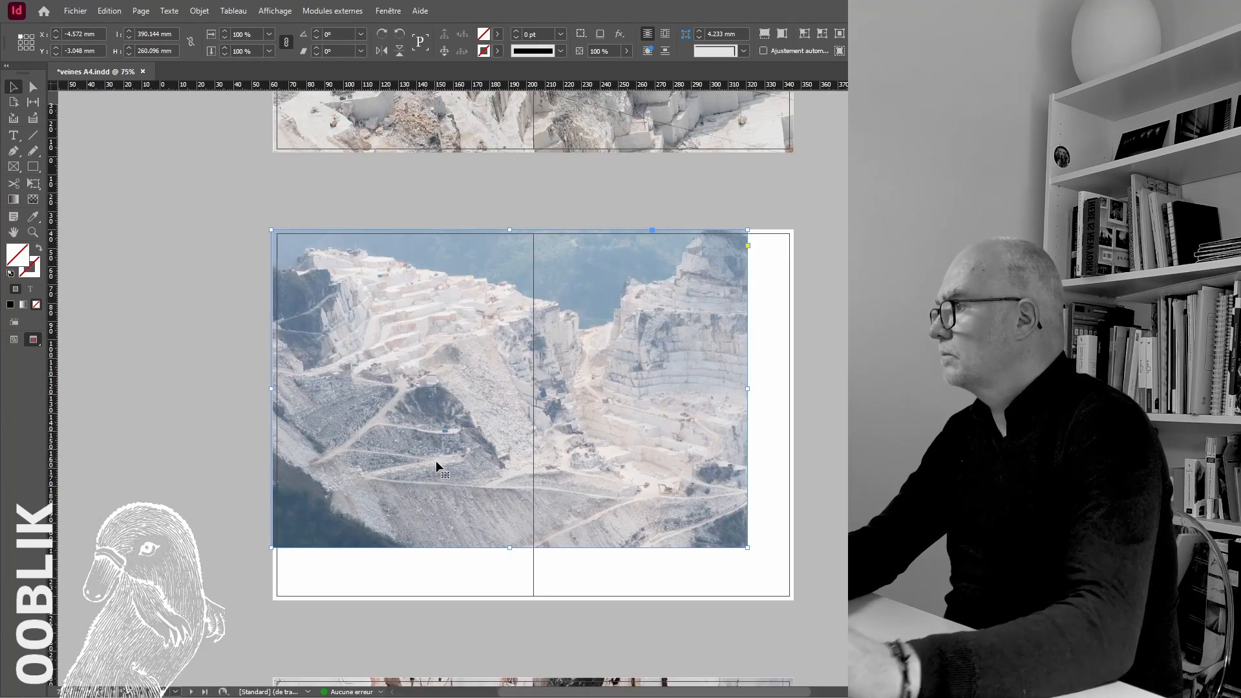
{"action": "scroll", "coordinate": [436, 460], "scroll_direction": "down", "scroll_amount": 1}
{"action": "left_click_drag", "start_coordinate": [866, 578], "coordinate": [935, 658]}
{"action": "key", "text": "ctrl+alt+shift+c"}
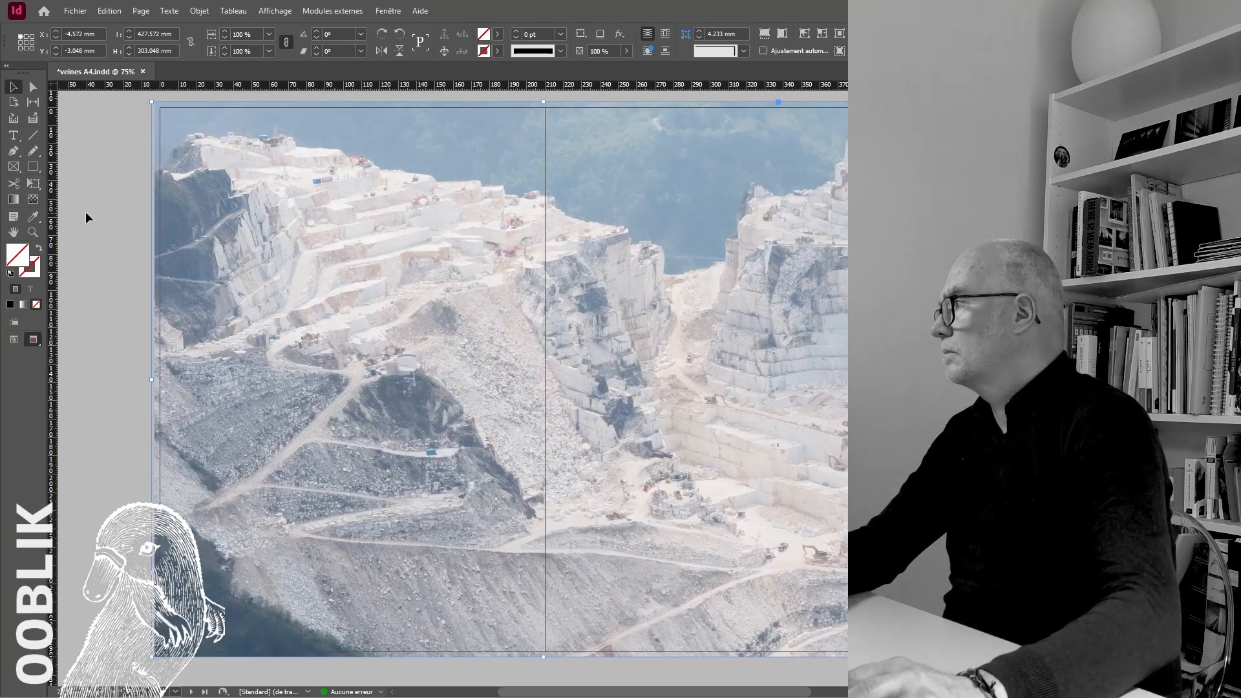
{"action": "left_click", "coordinate": [89, 218]}
{"action": "left_click", "coordinate": [435, 205]}
{"action": "left_click", "coordinate": [937, 310]}
Open the original of the hazy mountain quarry photo in Photoshop for editing
{"action": "scroll", "coordinate": [937, 310], "scroll_direction": "down", "scroll_amount": 20}
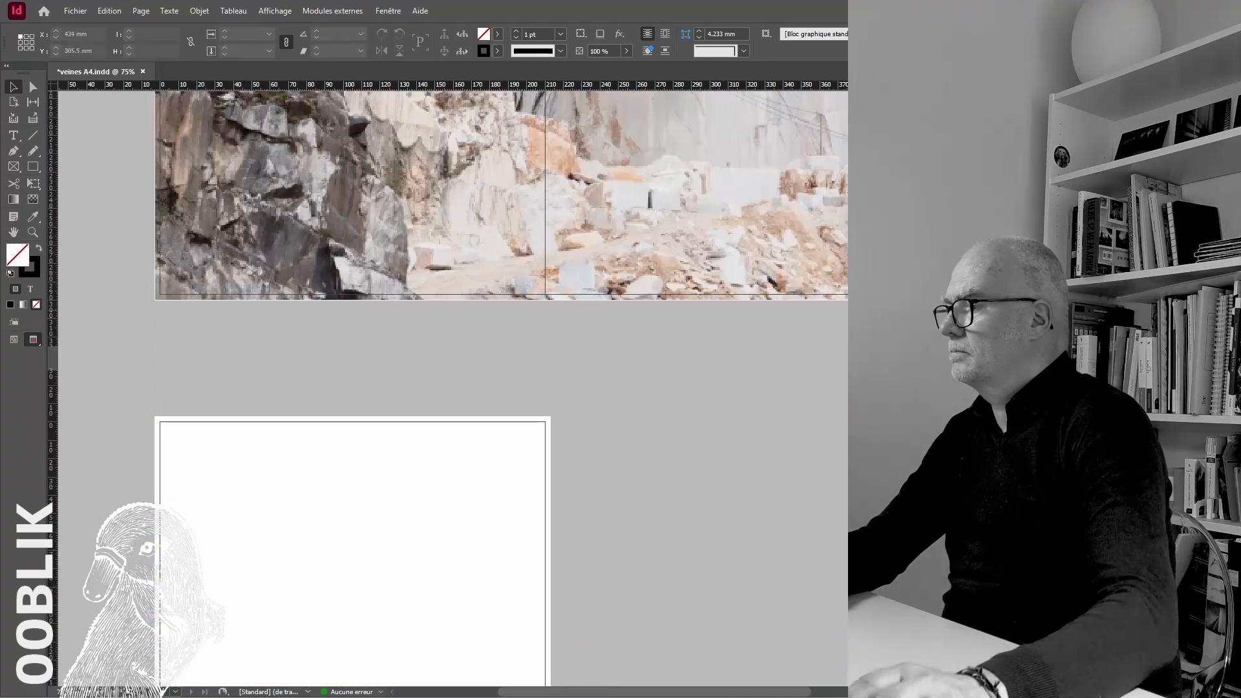
{"action": "key", "text": "ctrl+minus"}
{"action": "key", "text": "ctrl+minus"}
{"action": "key", "text": "ctrl+minus"}
{"action": "scroll", "coordinate": [770, 436], "scroll_direction": "up", "scroll_amount": 4}
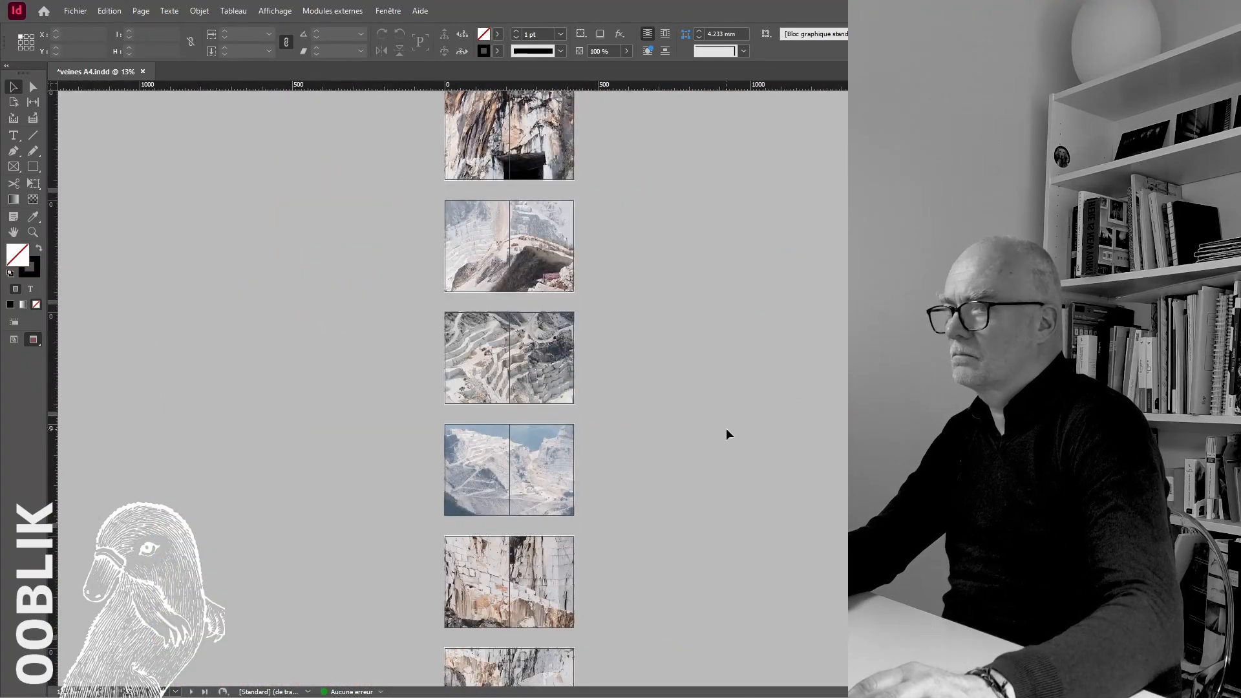
{"action": "right_click", "coordinate": [555, 452]}
{"action": "left_click", "coordinate": [612, 480]}
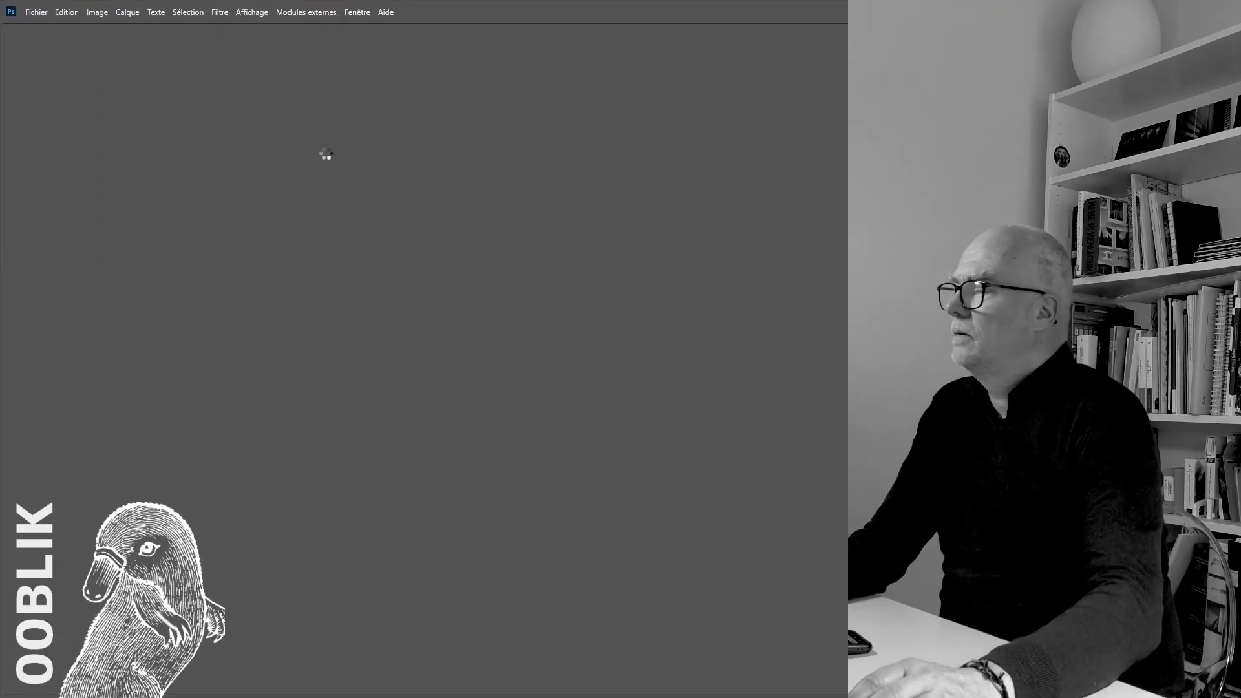
Correct the photo's levels and add a Brightness/Contrast adjustment layer with contrast 36 and slightly lower brightness
{"action": "key", "text": "ctrl+l"}
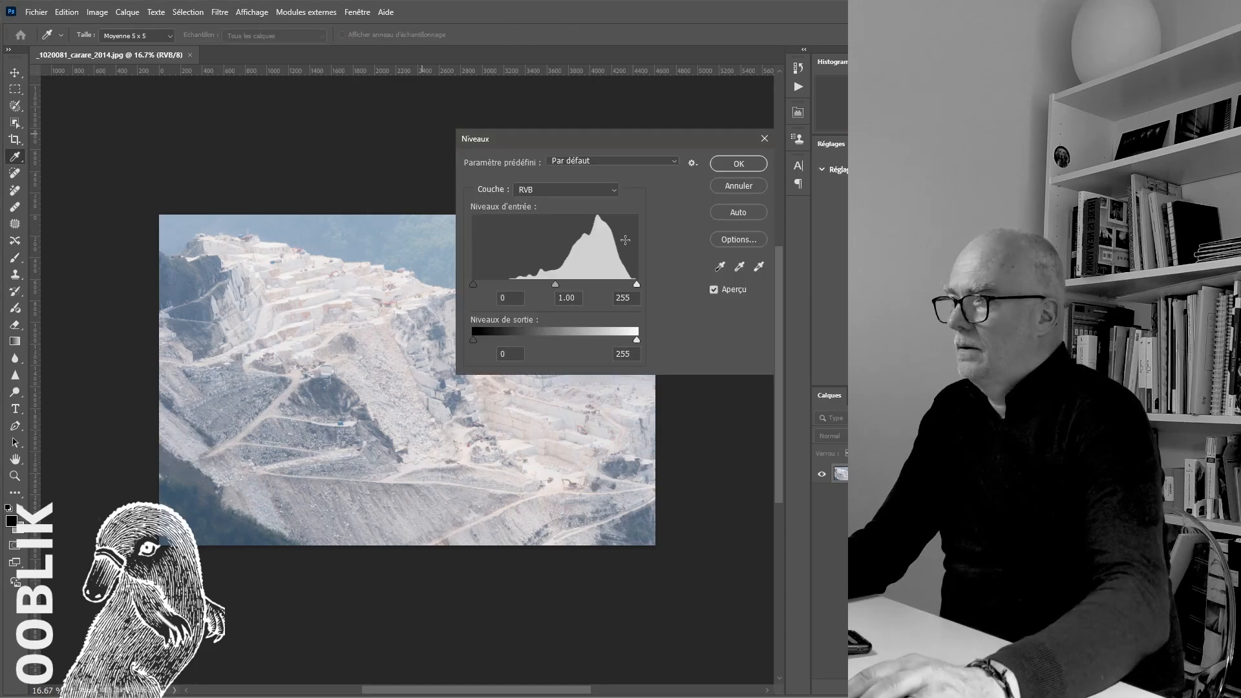
{"action": "key", "text": "ctrl+plus"}
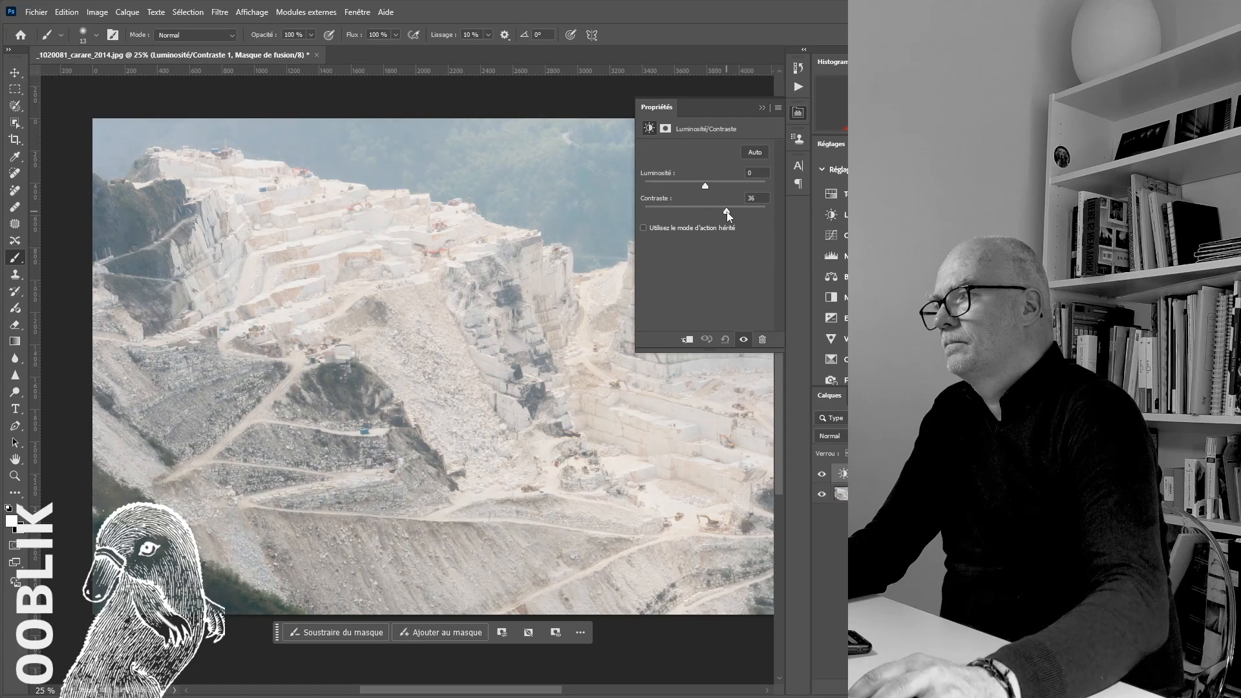
{"action": "left_click_drag", "start_coordinate": [706, 186], "coordinate": [703, 186]}
{"action": "left_click", "coordinate": [830, 540]}
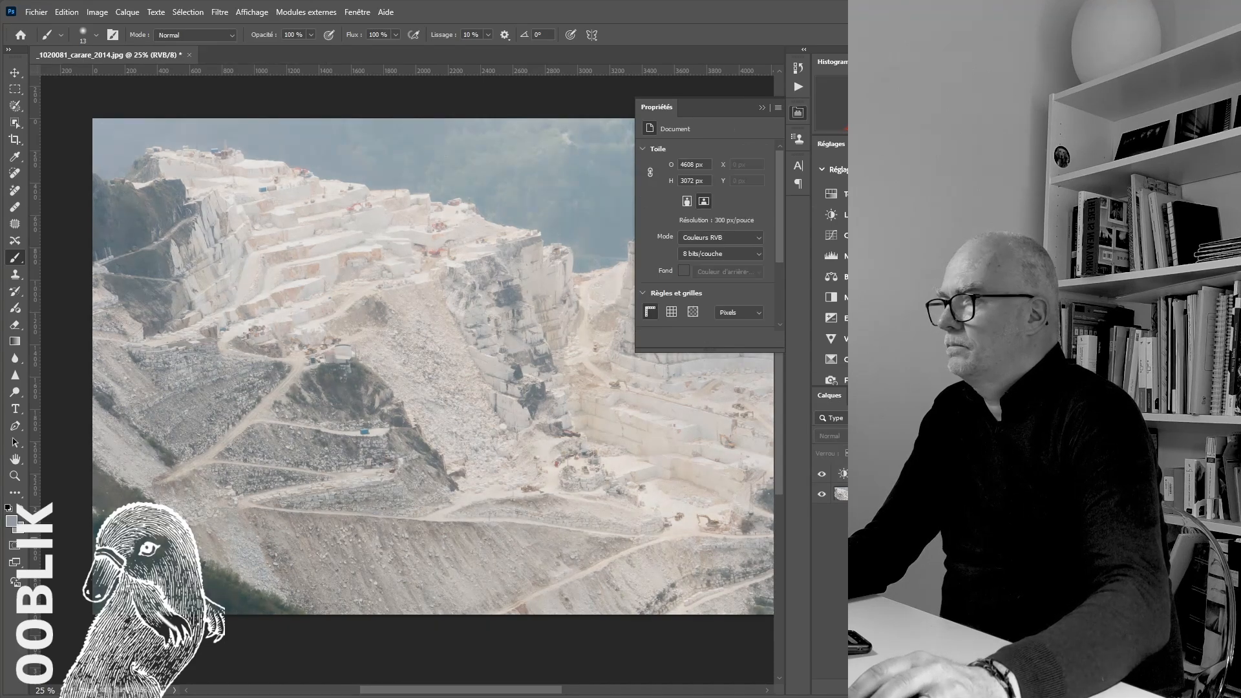
Add a Vibrance adjustment layer with vibrance set to +14
{"action": "left_click", "coordinate": [801, 116]}
{"action": "left_click", "coordinate": [831, 339]}
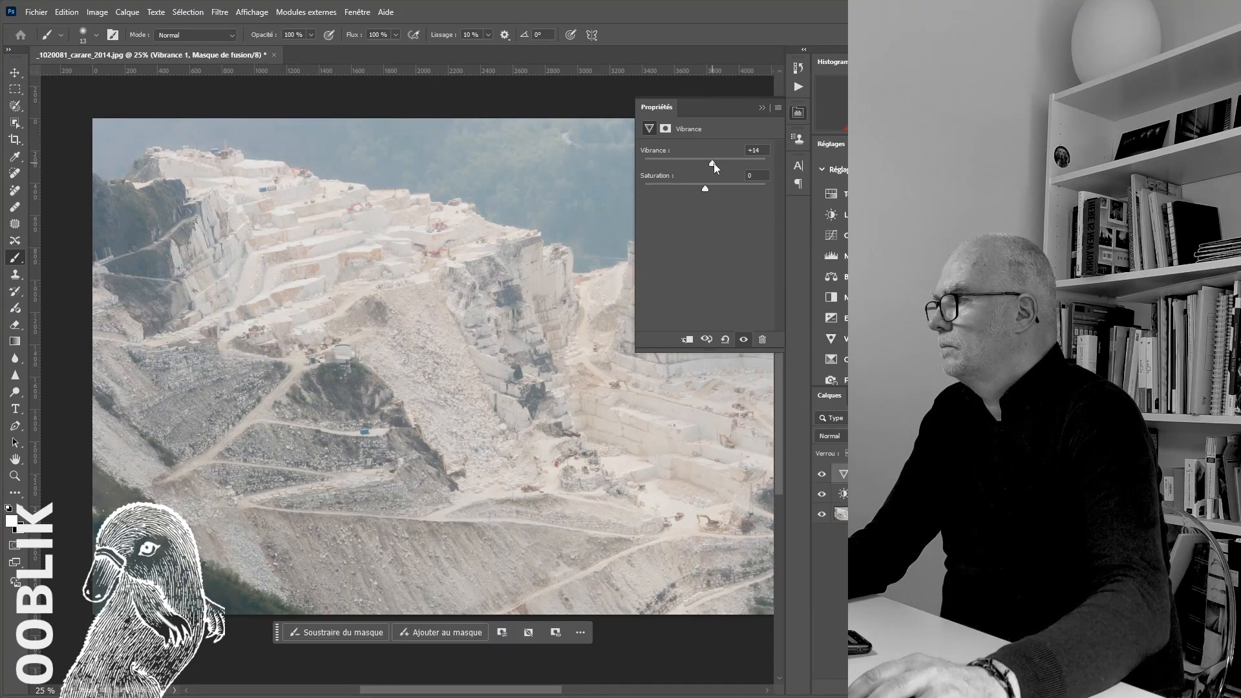
{"action": "left_click", "coordinate": [832, 553]}
Add a Selective Color adjustment layer that increases the black component of the blacks, and compare the photo with and without it
{"action": "scroll", "coordinate": [832, 246], "scroll_direction": "down", "scroll_amount": 3}
{"action": "left_click", "coordinate": [832, 246]}
{"action": "left_click", "coordinate": [731, 164]}
{"action": "left_click", "coordinate": [718, 265]}
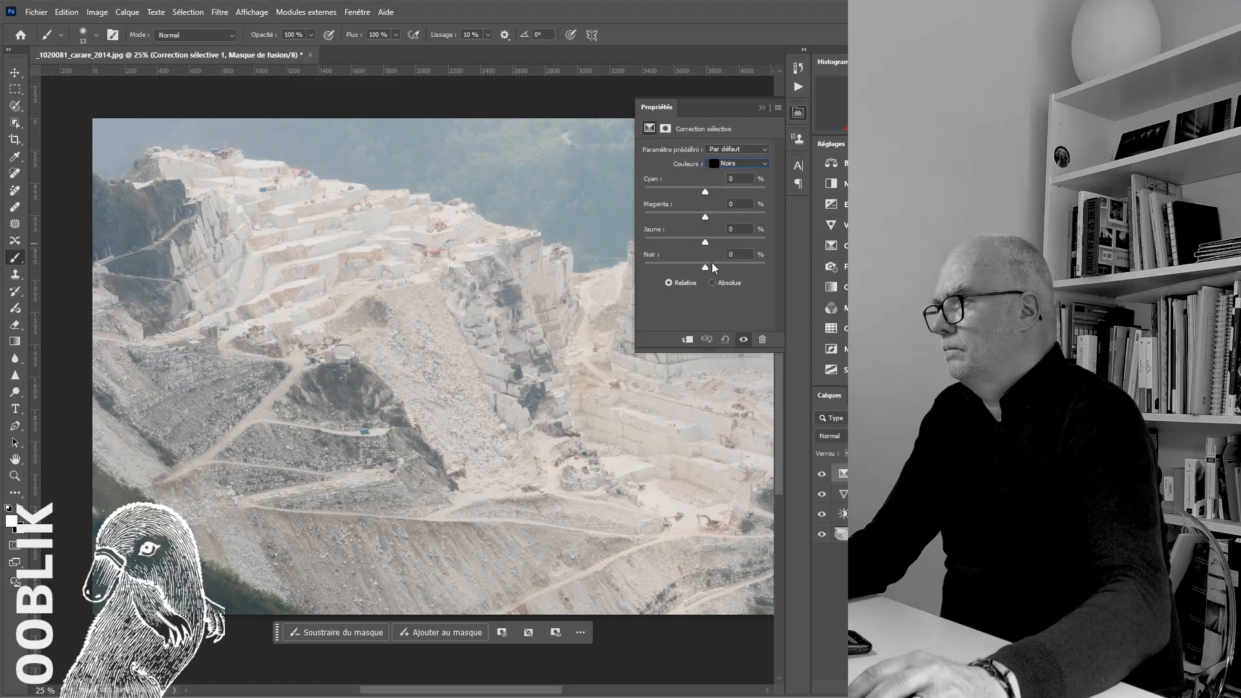
{"action": "left_click_drag", "start_coordinate": [706, 267], "coordinate": [724, 268]}
{"action": "left_click", "coordinate": [822, 474]}
{"action": "left_click", "coordinate": [822, 474]}
Group the adjustment layers and merge everything into a single background layer
{"action": "left_click", "coordinate": [863, 513], "text": "shift"}
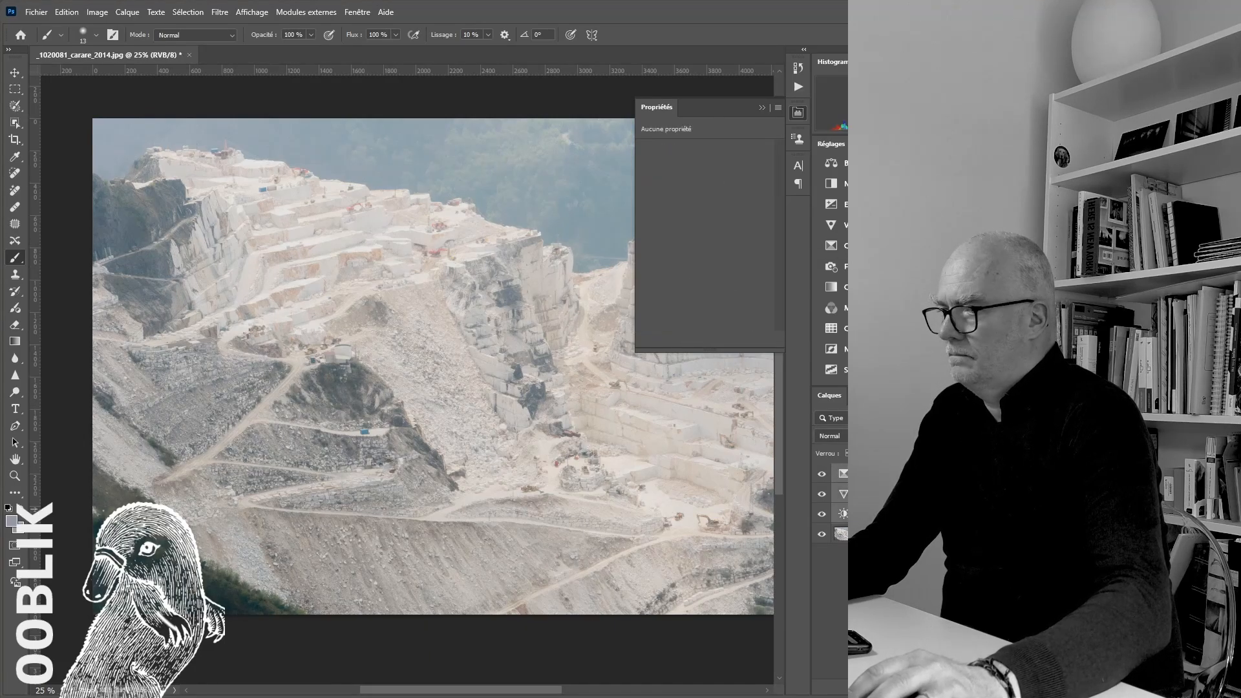
{"action": "key", "text": "ctrl+g"}
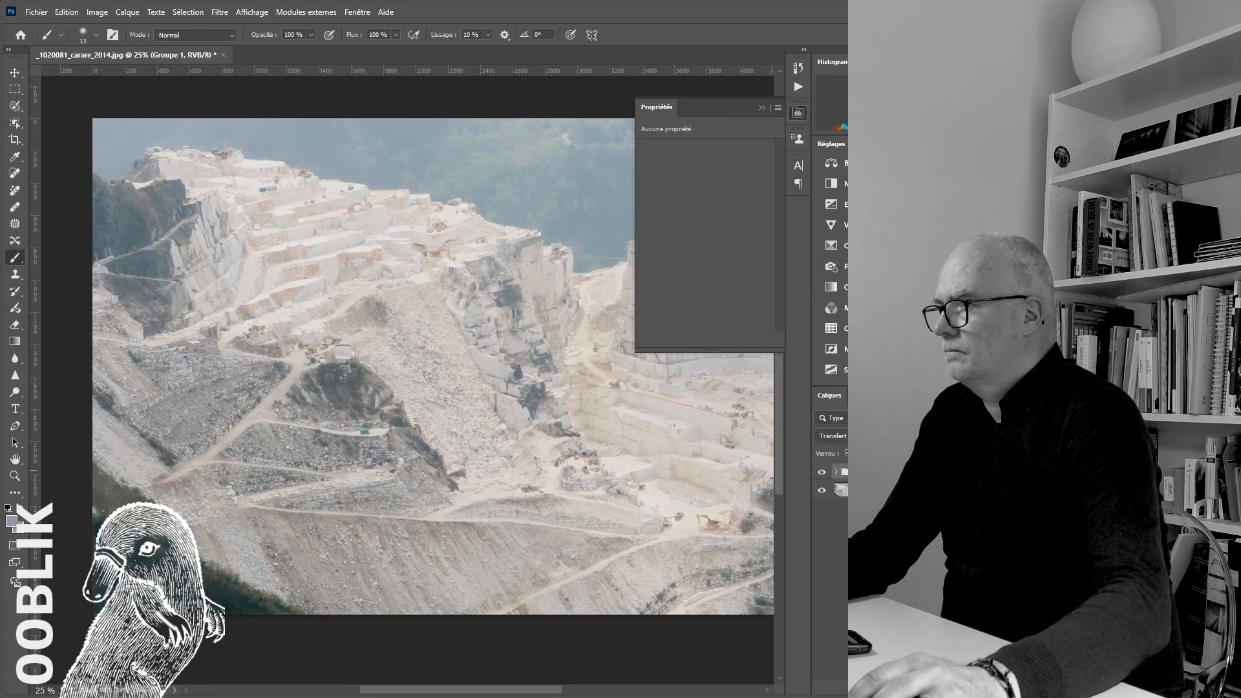
{"action": "key", "text": "ctrl+shift+e"}
{"action": "left_click", "coordinate": [801, 113]}
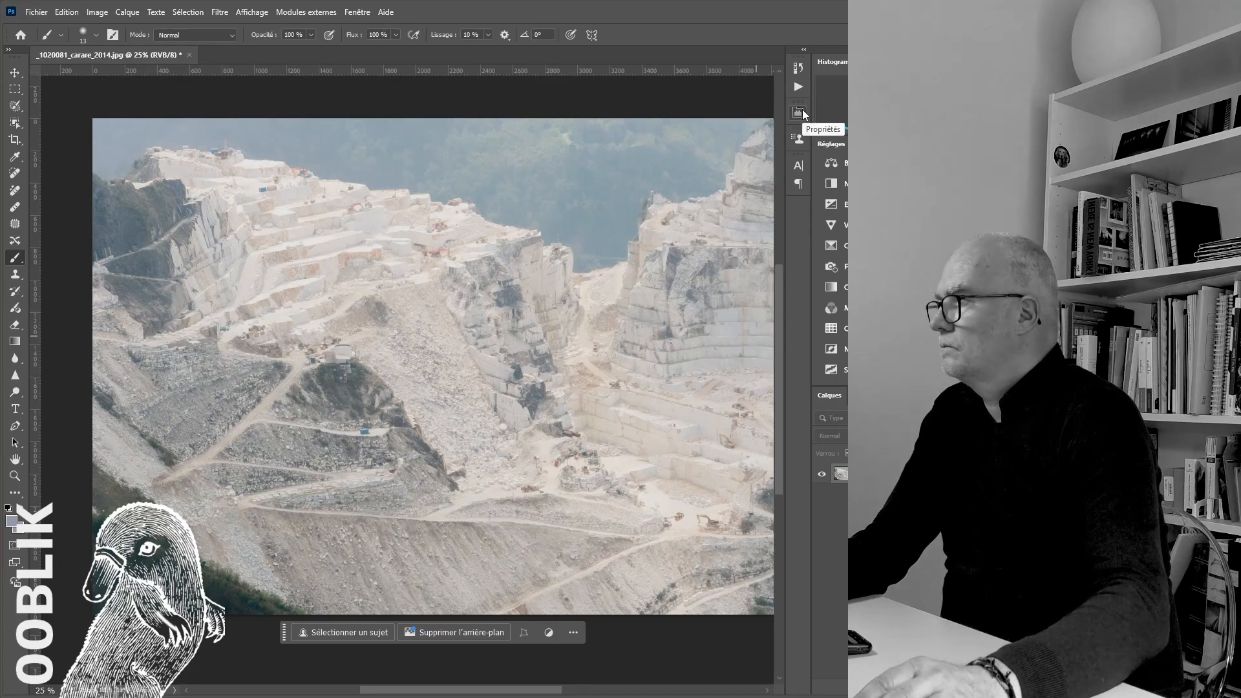
Sharpen the photo with Smart Sharpen at 166% amount, 1.0 px radius and 10% noise reduction
{"action": "key", "text": "ctrl+plus"}
{"action": "left_click", "coordinate": [220, 12]}
{"action": "mouse_move", "coordinate": [291, 253]}
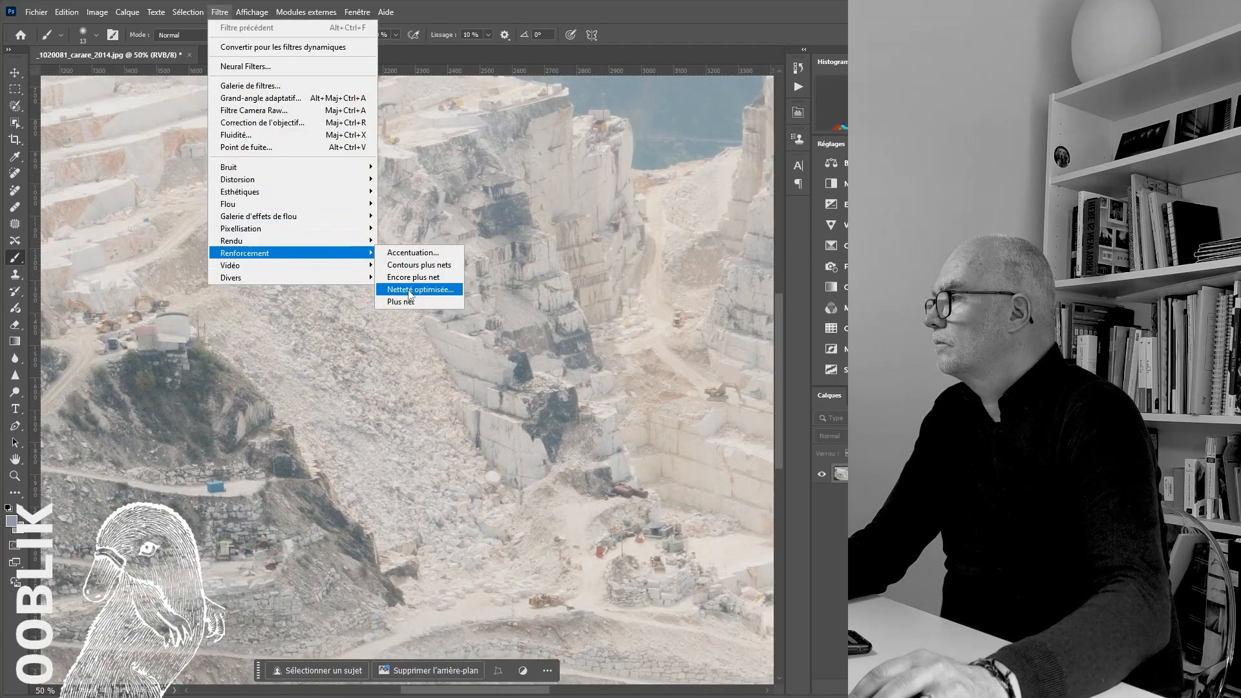
{"action": "left_click", "coordinate": [409, 291]}
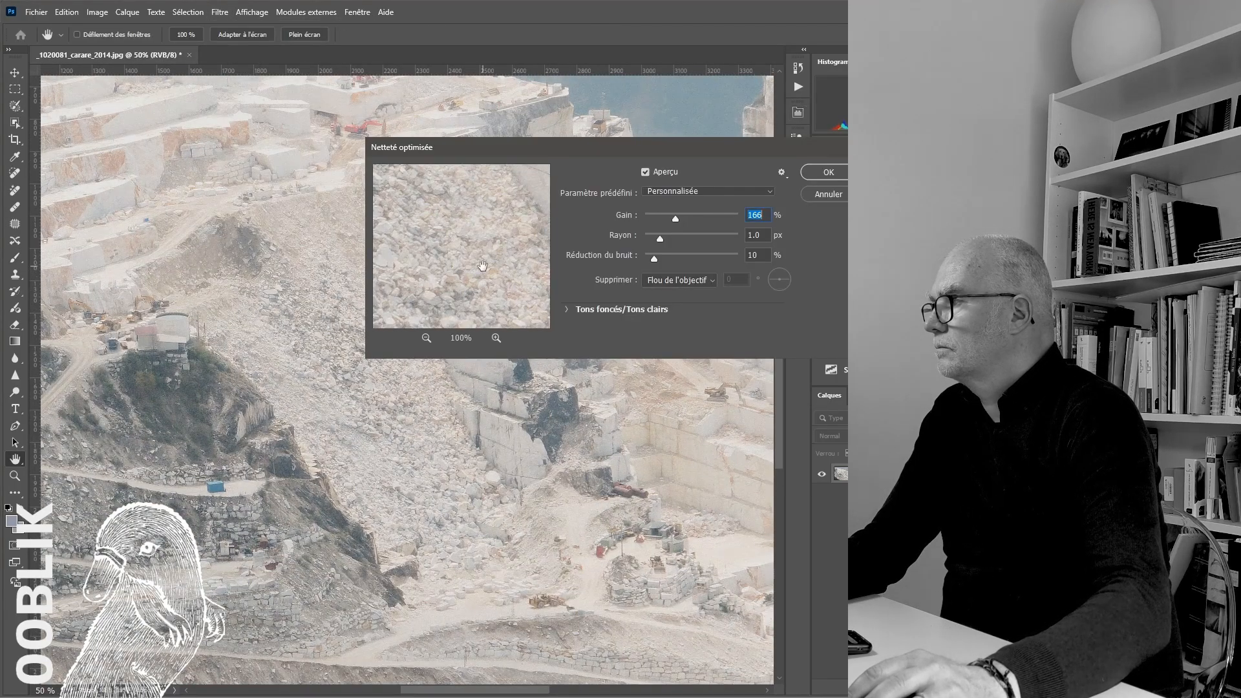
{"action": "left_click", "coordinate": [835, 169]}
Deepen the shadows with Curves by moving the black input point to 17 and shaping the curve with added points
{"action": "key", "text": "ctrl+m"}
{"action": "left_click_drag", "start_coordinate": [432, 363], "coordinate": [444, 364]}
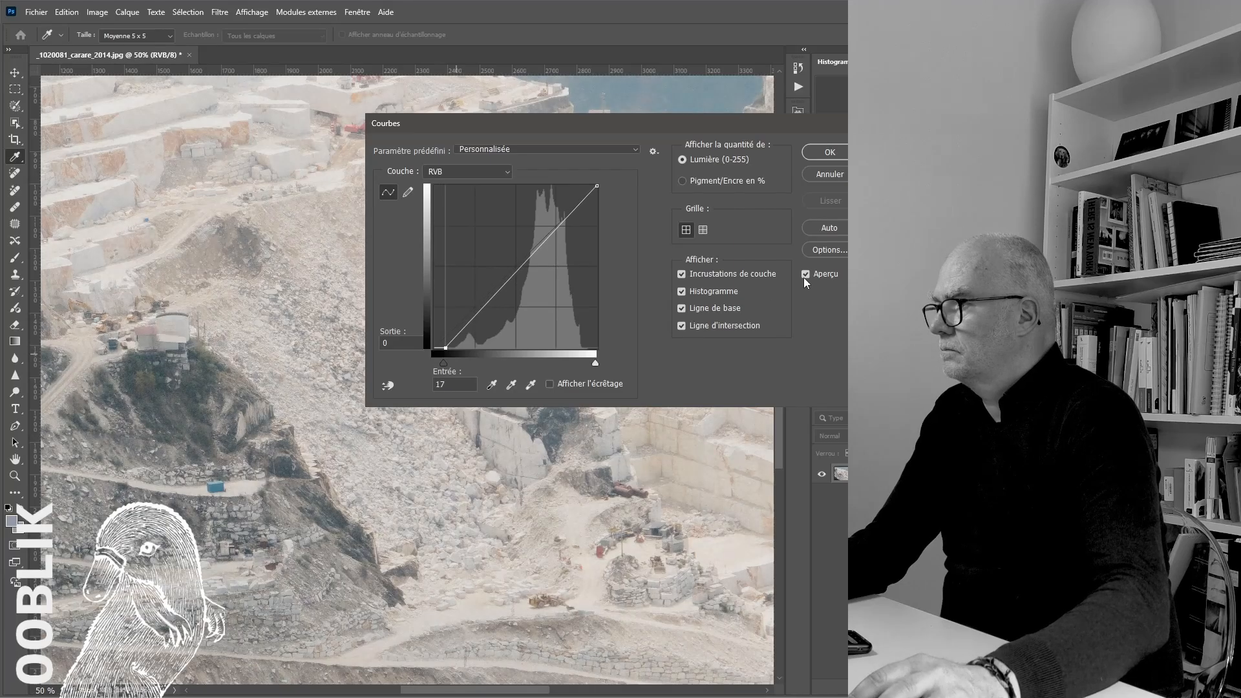
{"action": "scroll", "coordinate": [344, 278], "scroll_direction": "down", "scroll_amount": 6}
{"action": "left_click_drag", "start_coordinate": [722, 124], "coordinate": [866, 298]}
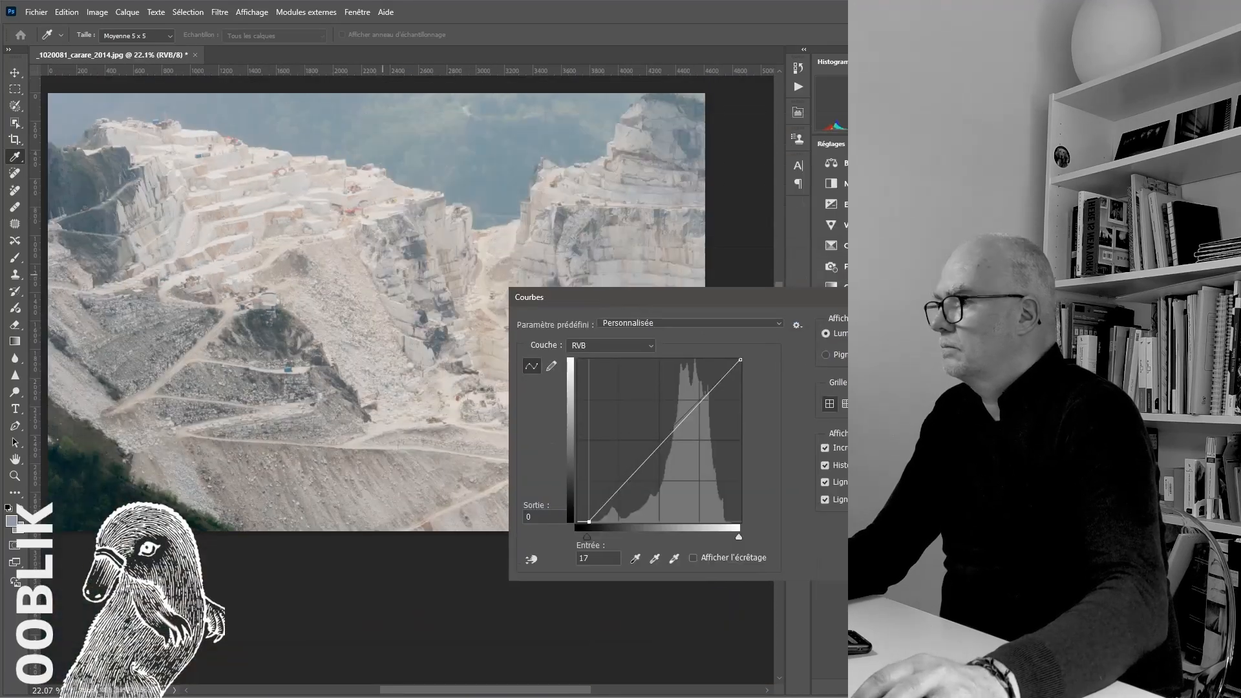
{"action": "left_click", "coordinate": [639, 466]}
{"action": "key", "text": "Return"}
Quit Photoshop, saving the edited photo as a baseline standard JPEG at quality 12
{"action": "key", "text": "ctrl+q"}
{"action": "left_click", "coordinate": [458, 265]}
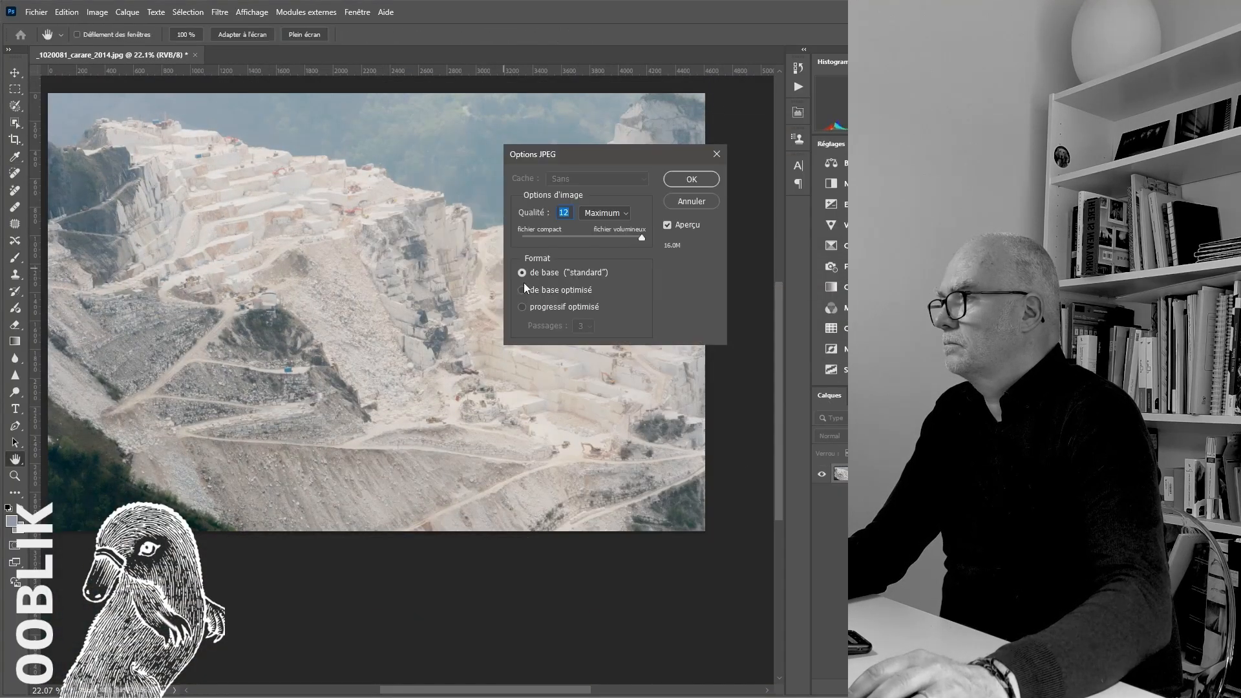
{"action": "key", "text": "Return"}
{"action": "left_click", "coordinate": [631, 353]}
Examine the preflight error for the modified link _1020081_carare_2014.jpg and its detailed information
{"action": "scroll", "coordinate": [532, 511], "scroll_direction": "up", "scroll_amount": 2}
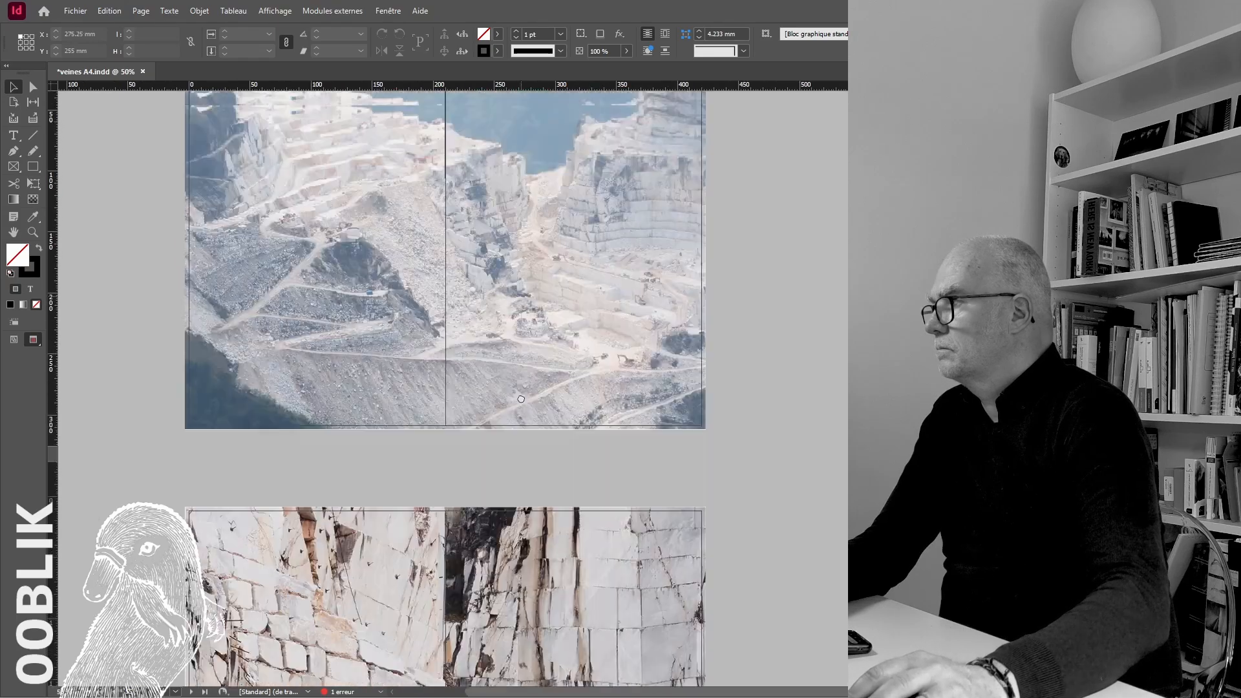
{"action": "left_click_drag", "start_coordinate": [532, 478], "coordinate": [567, 602]}
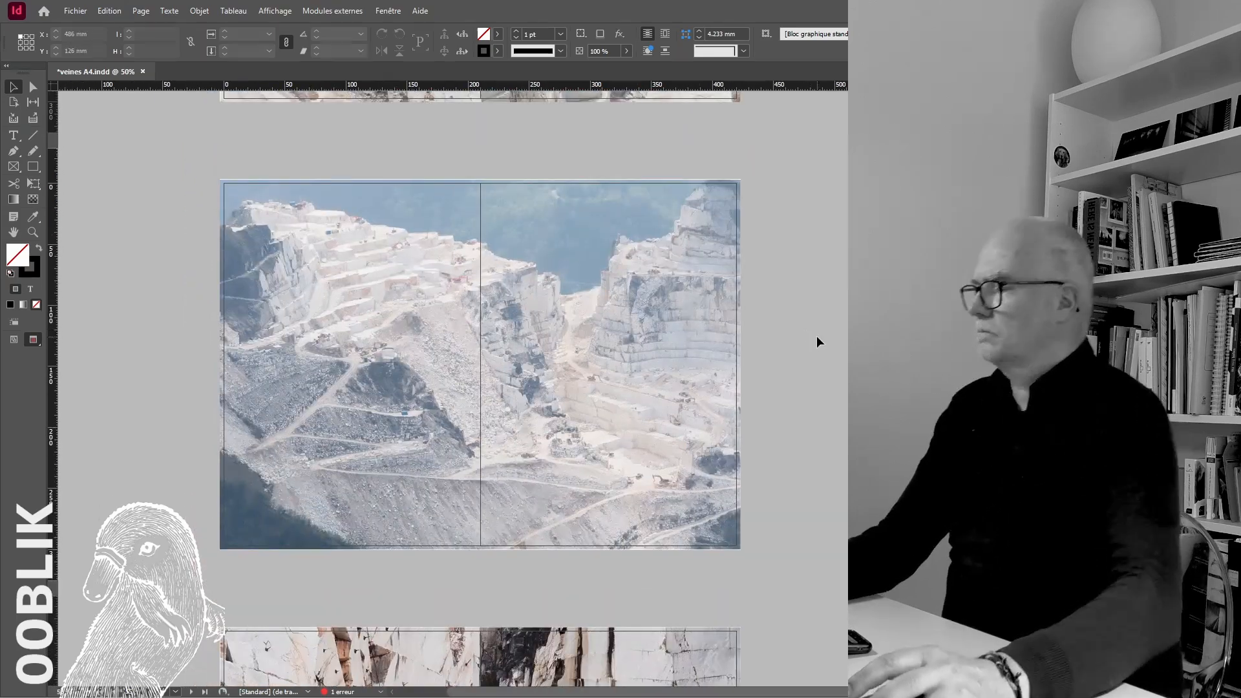
{"action": "double_click", "coordinate": [343, 691]}
{"action": "left_click", "coordinate": [432, 279]}
{"action": "double_click", "coordinate": [431, 279]}
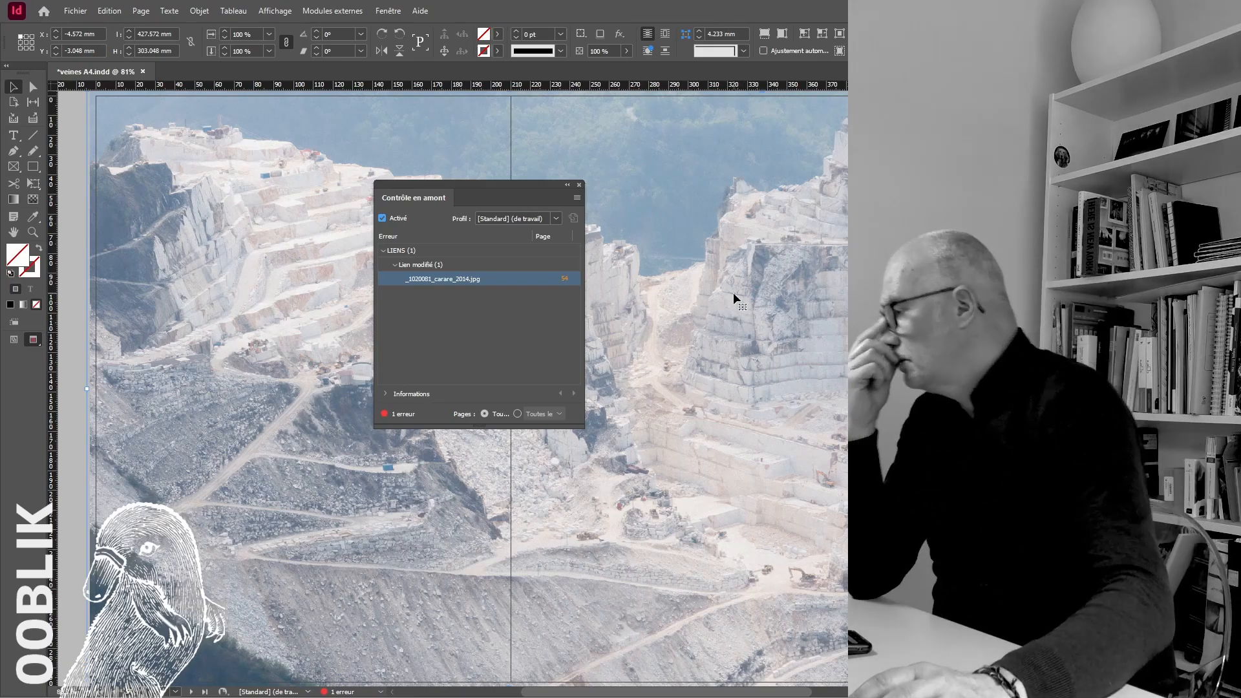
{"action": "left_click", "coordinate": [431, 266]}
{"action": "left_click", "coordinate": [386, 393]}
{"action": "left_click", "coordinate": [437, 280]}
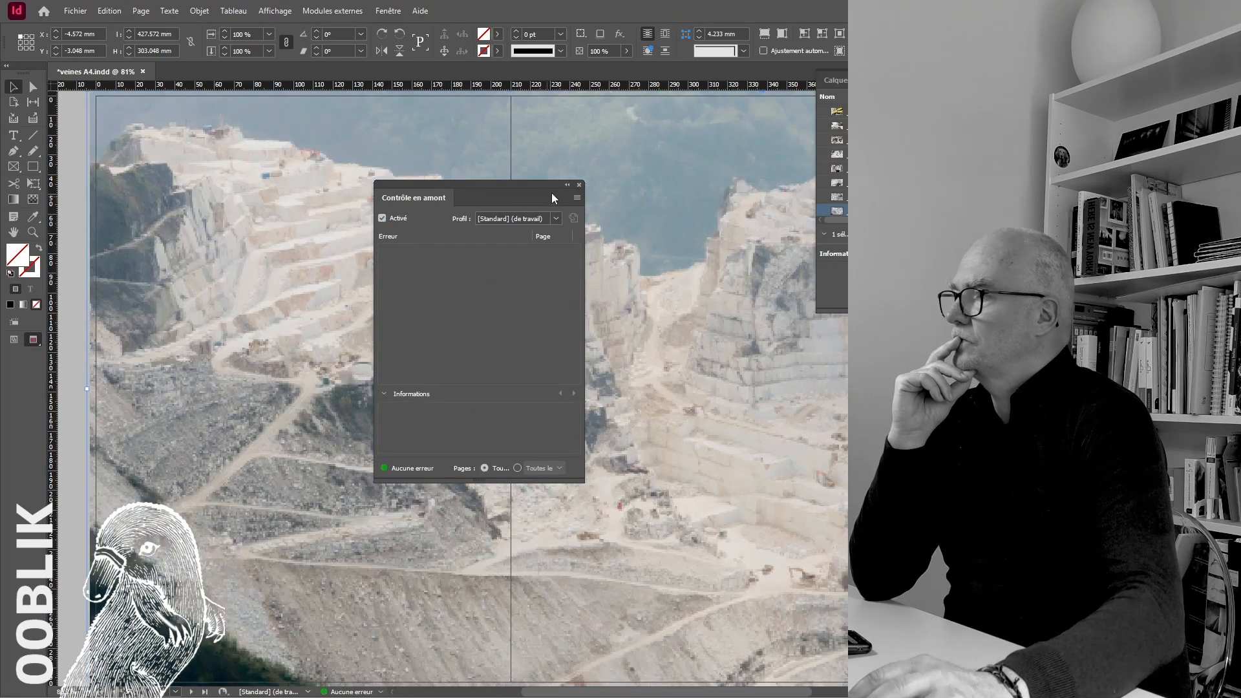
Update the modified link of the full-spread quarry photo so the retouched version shows in the layout
{"action": "left_click_drag", "start_coordinate": [553, 192], "coordinate": [851, 369]}
{"action": "left_click", "coordinate": [878, 361]}
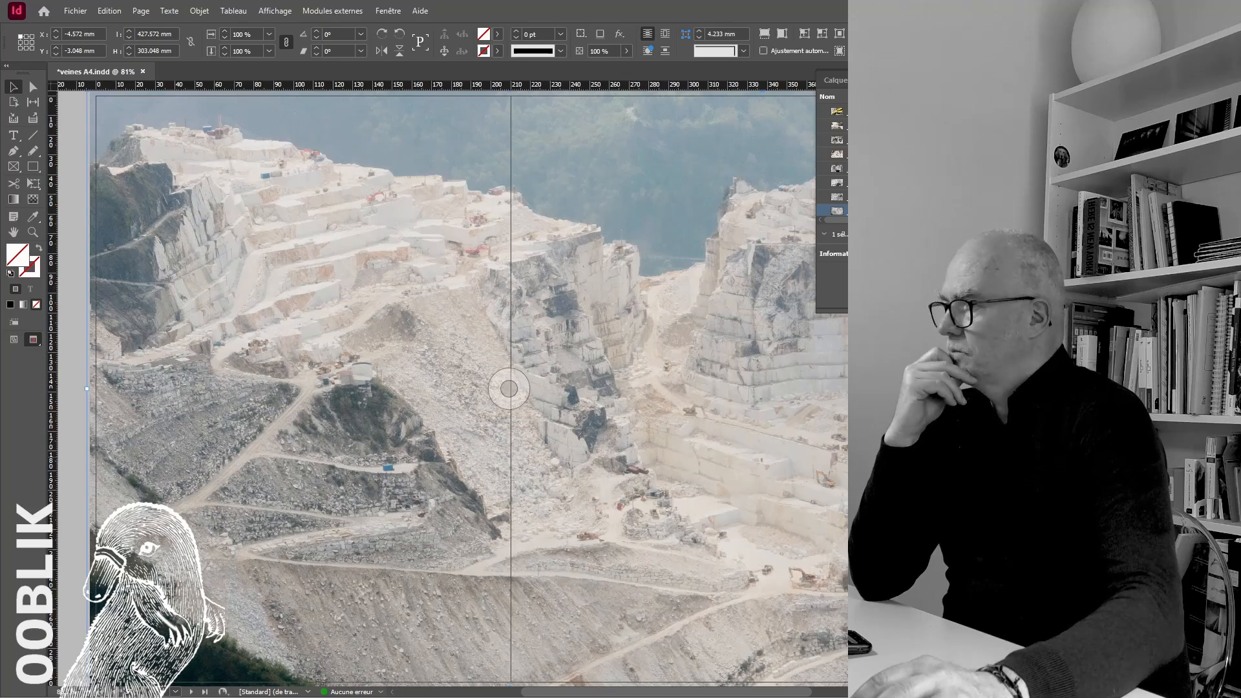
{"action": "key", "text": "ctrl+minus"}
{"action": "key", "text": "ctrl+minus"}
{"action": "key", "text": "ctrl+minus"}
{"action": "left_click", "coordinate": [651, 270]}
Place the dark photo of mountain tracks on the blank last page, starting from its upper-left bleed corner
{"action": "scroll", "coordinate": [652, 270], "scroll_direction": "down", "scroll_amount": 1}
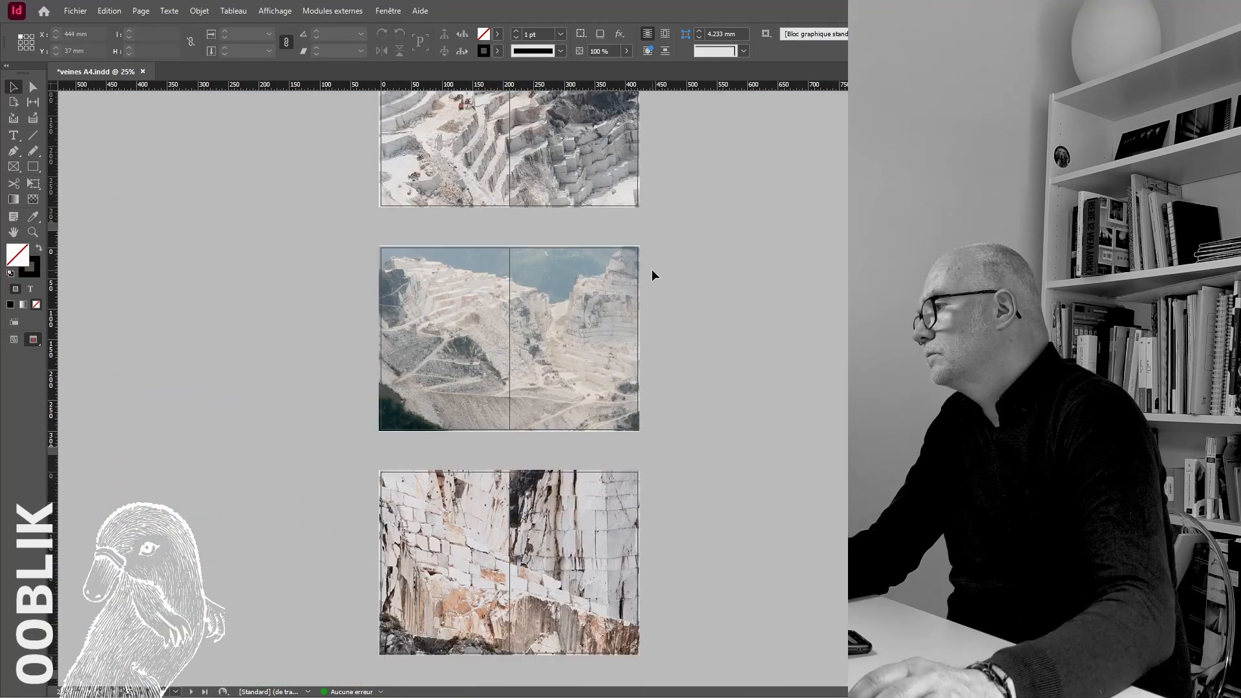
{"action": "scroll", "coordinate": [659, 276], "scroll_direction": "down", "scroll_amount": 8}
{"action": "scroll", "coordinate": [672, 279], "scroll_direction": "up", "scroll_amount": 20}
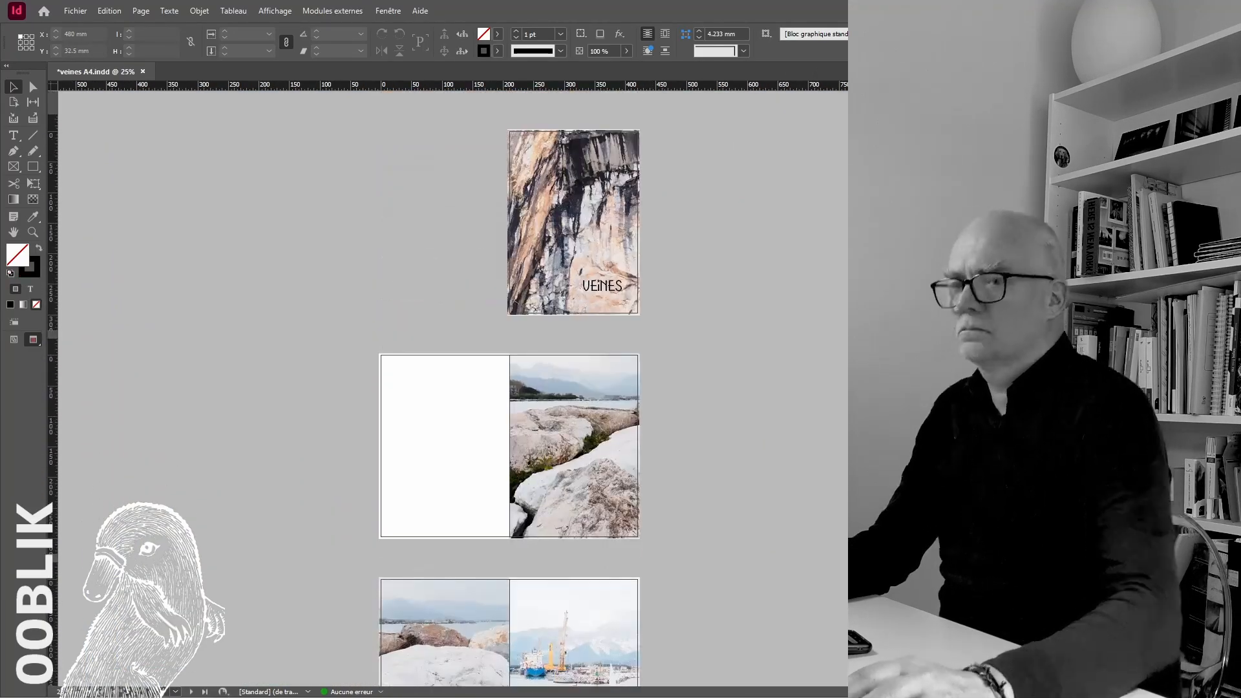
{"action": "scroll", "coordinate": [510, 388], "scroll_direction": "down", "scroll_amount": 20}
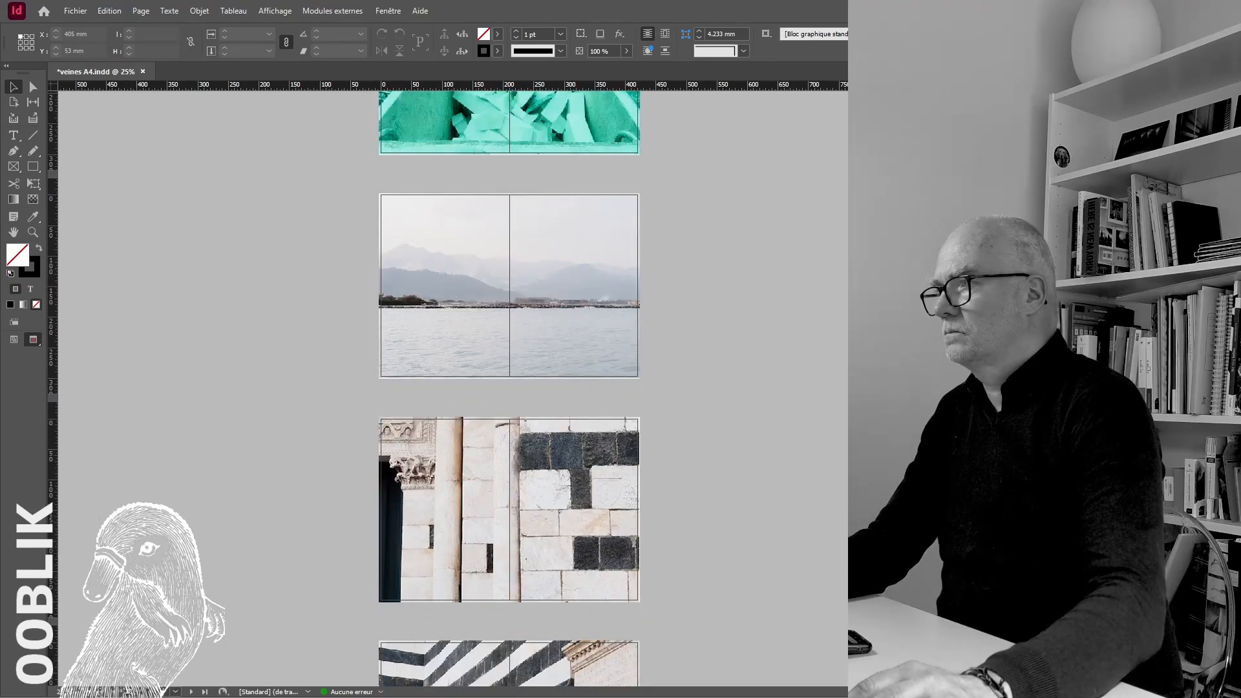
{"action": "scroll", "coordinate": [510, 388], "scroll_direction": "down", "scroll_amount": 20}
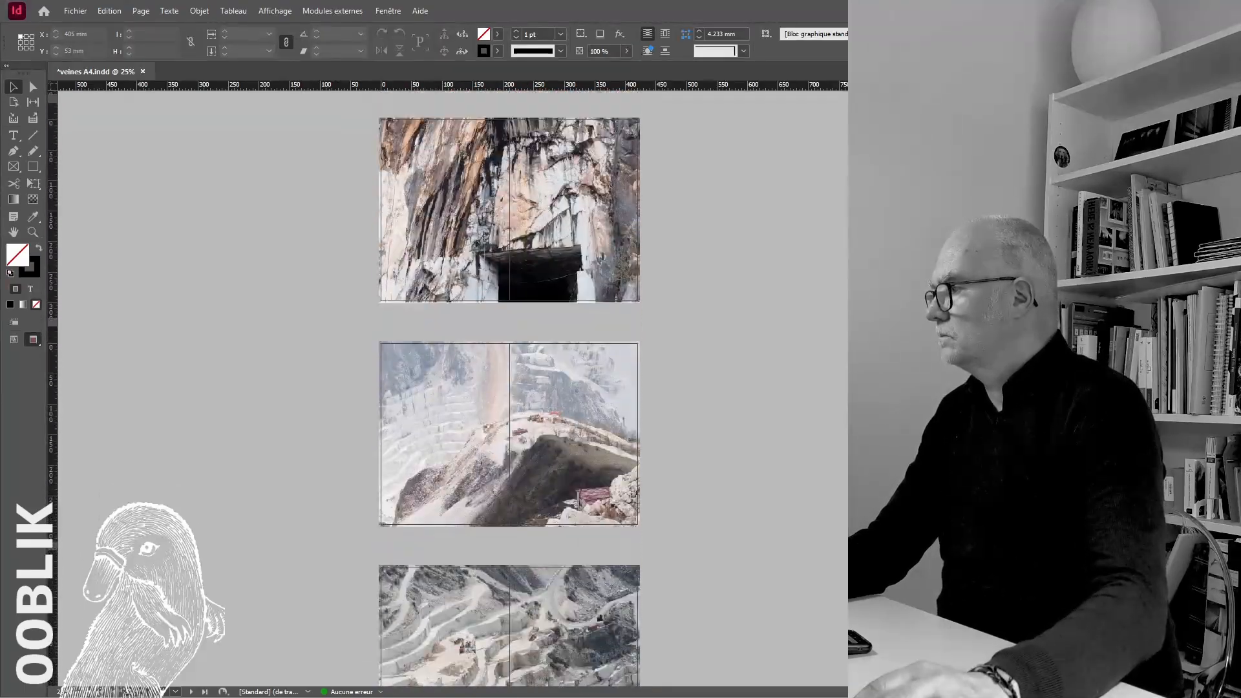
{"action": "scroll", "coordinate": [510, 388], "scroll_direction": "down", "scroll_amount": 15}
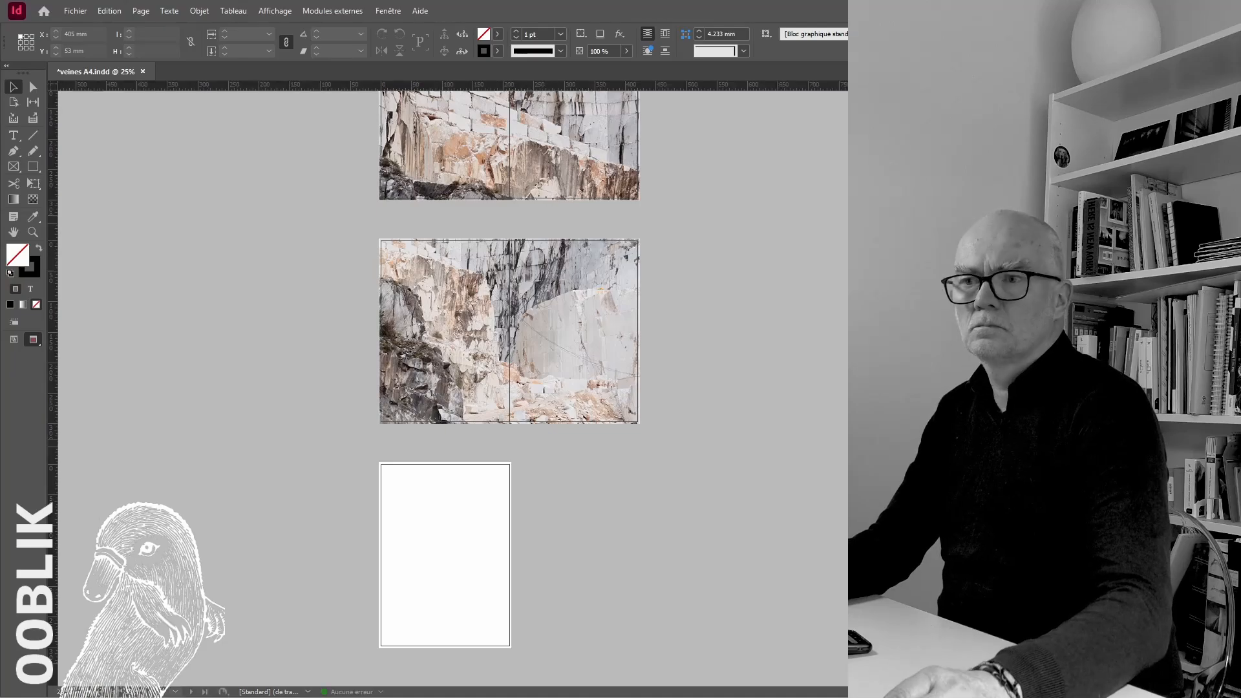
{"action": "left_click", "coordinate": [445, 510]}
{"action": "left_click_drag", "start_coordinate": [475, 554], "coordinate": [408, 505]}
{"action": "key", "text": "ctrl+plus"}
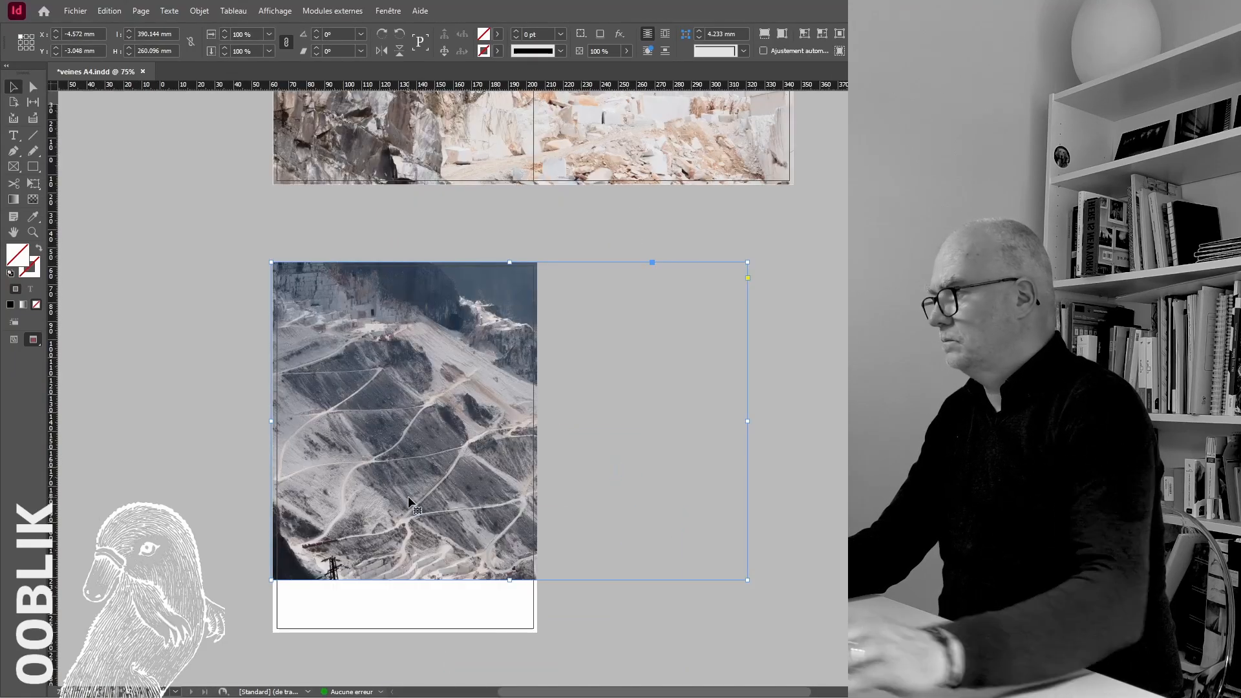
Resize the mountain-track photo's frame to the last page's bleed, 303.048 mm high, and fill it proportionally with the image
{"action": "key", "text": "ctrl+plus"}
{"action": "key", "text": "ctrl+minus"}
{"action": "left_click_drag", "start_coordinate": [510, 580], "coordinate": [510, 631]}
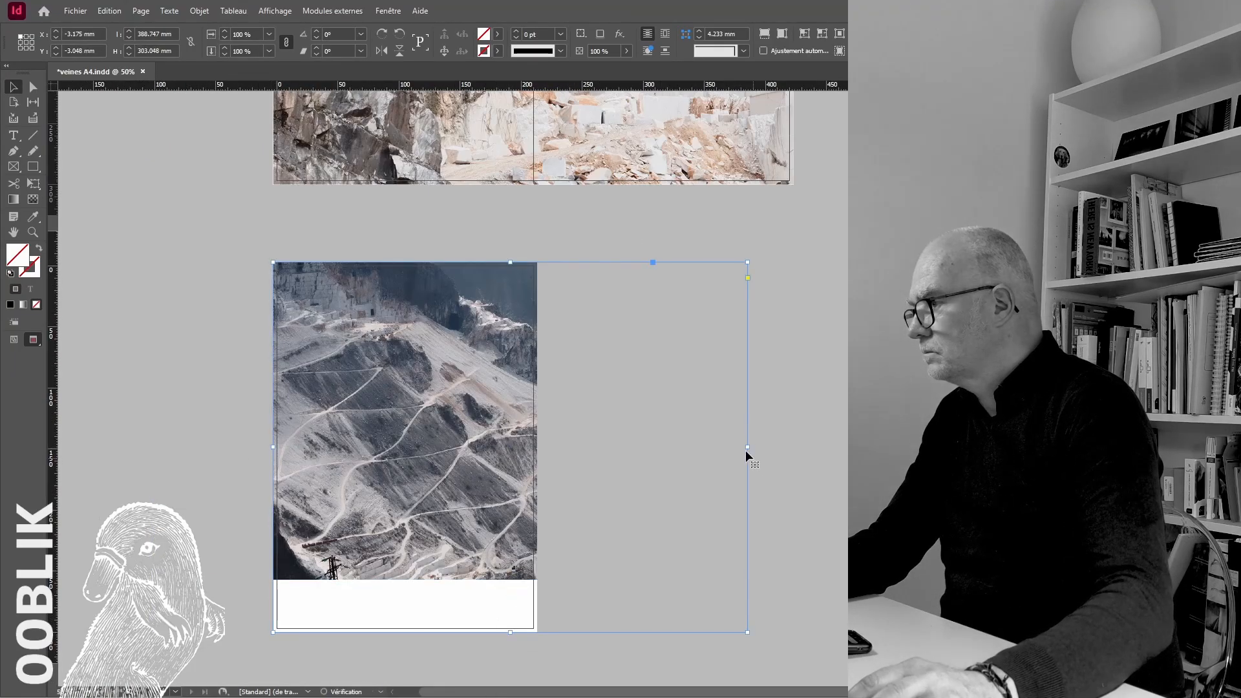
{"action": "left_click_drag", "start_coordinate": [748, 446], "coordinate": [538, 437]}
{"action": "key", "text": "ctrl+alt+shift+c"}
{"action": "key", "text": "ctrl+shift+a"}
{"action": "left_click", "coordinate": [523, 556], "text": "ctrl"}
{"action": "left_click", "coordinate": [522, 556], "text": "ctrl"}
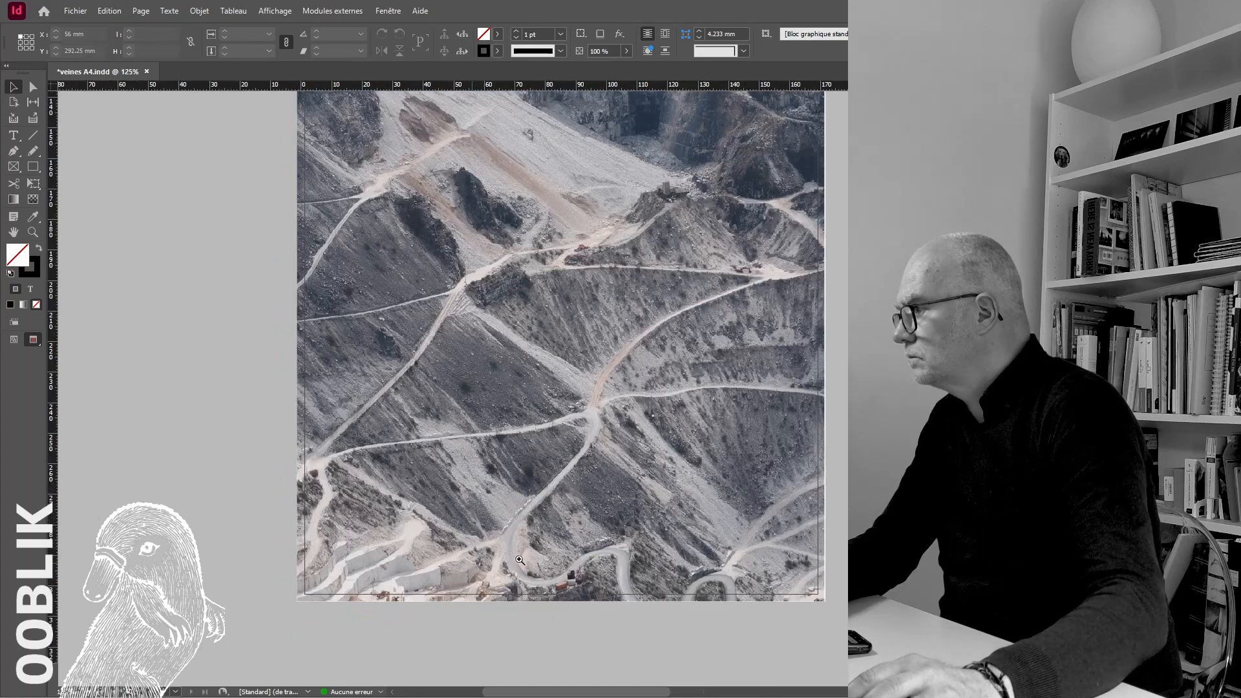
{"action": "left_click", "coordinate": [523, 556], "text": "ctrl"}
{"action": "left_click", "coordinate": [523, 556]}
{"action": "key", "text": "ctrl+shift+a"}
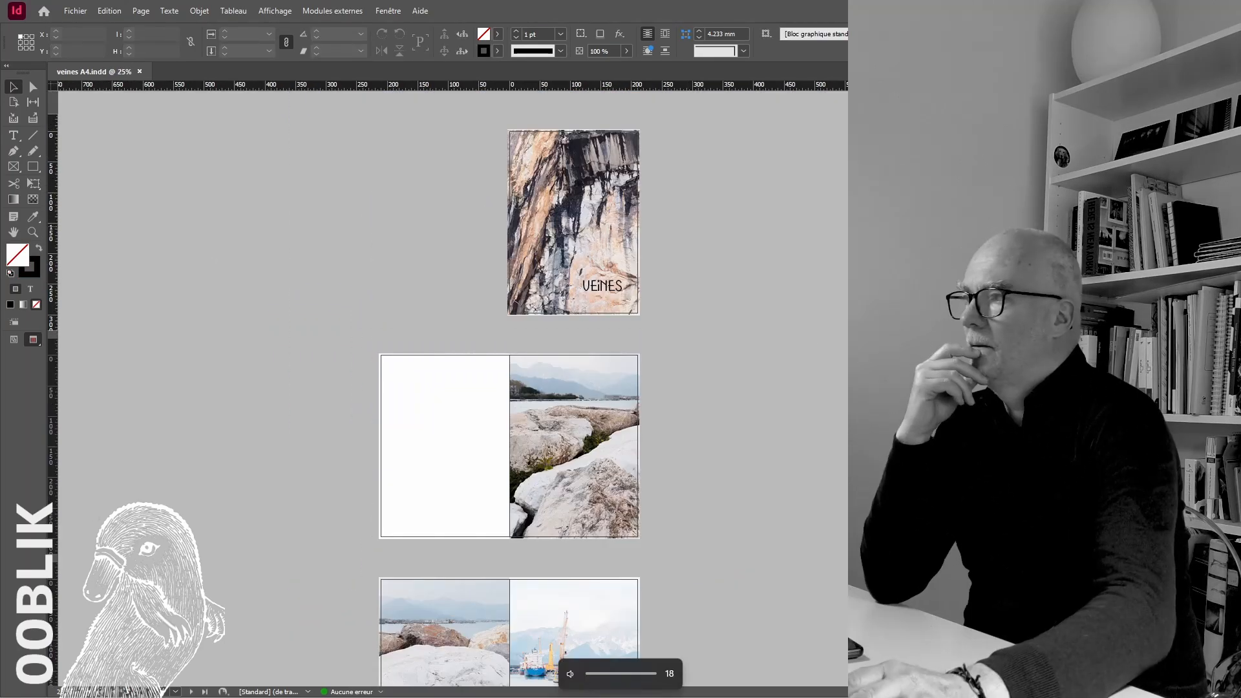
Review the order of the photo spreads from the cover through the harbour and mountain spreads
{"action": "scroll", "coordinate": [840, 348], "scroll_direction": "down", "scroll_amount": 5}
{"action": "scroll", "coordinate": [843, 352], "scroll_direction": "down", "scroll_amount": 6}
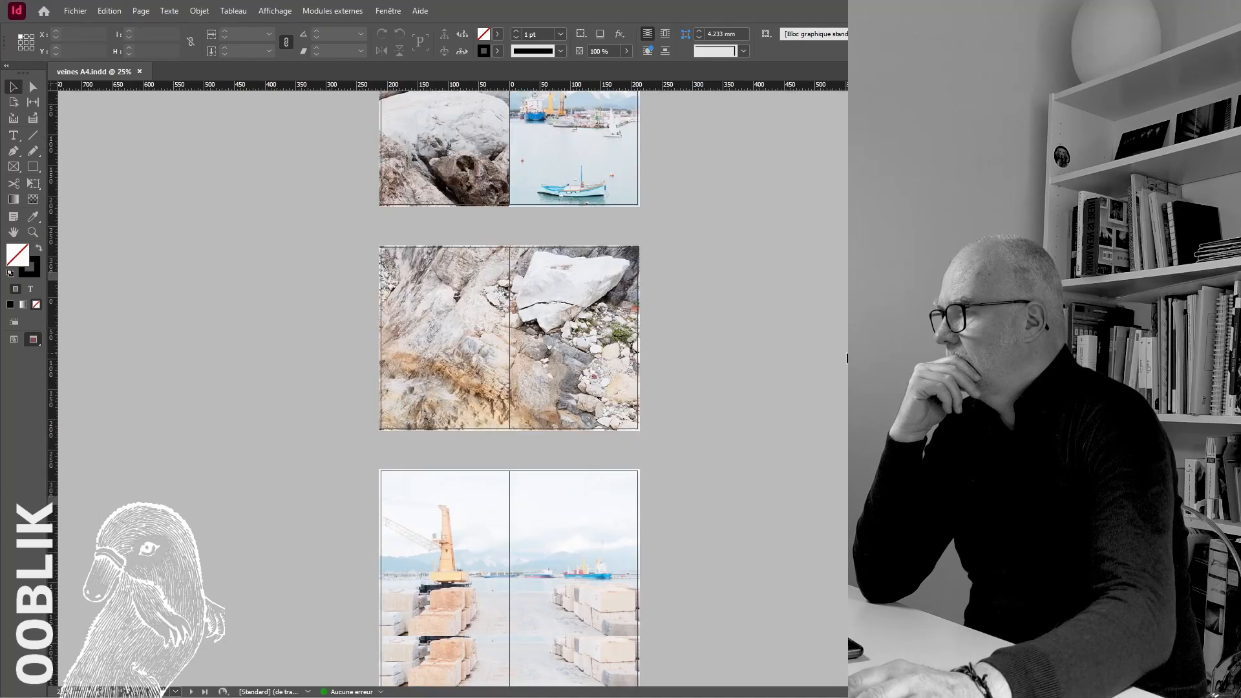
{"action": "scroll", "coordinate": [843, 352], "scroll_direction": "down", "scroll_amount": 10}
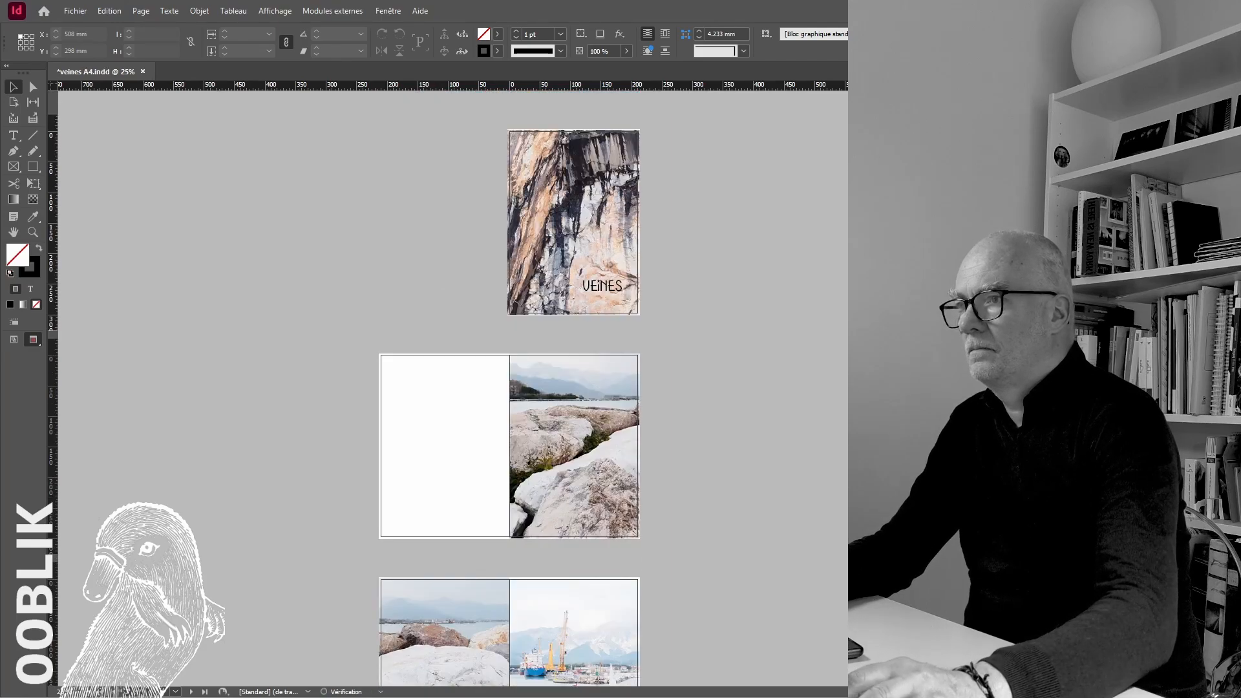
{"action": "scroll", "coordinate": [632, 437], "scroll_direction": "down", "scroll_amount": 12}
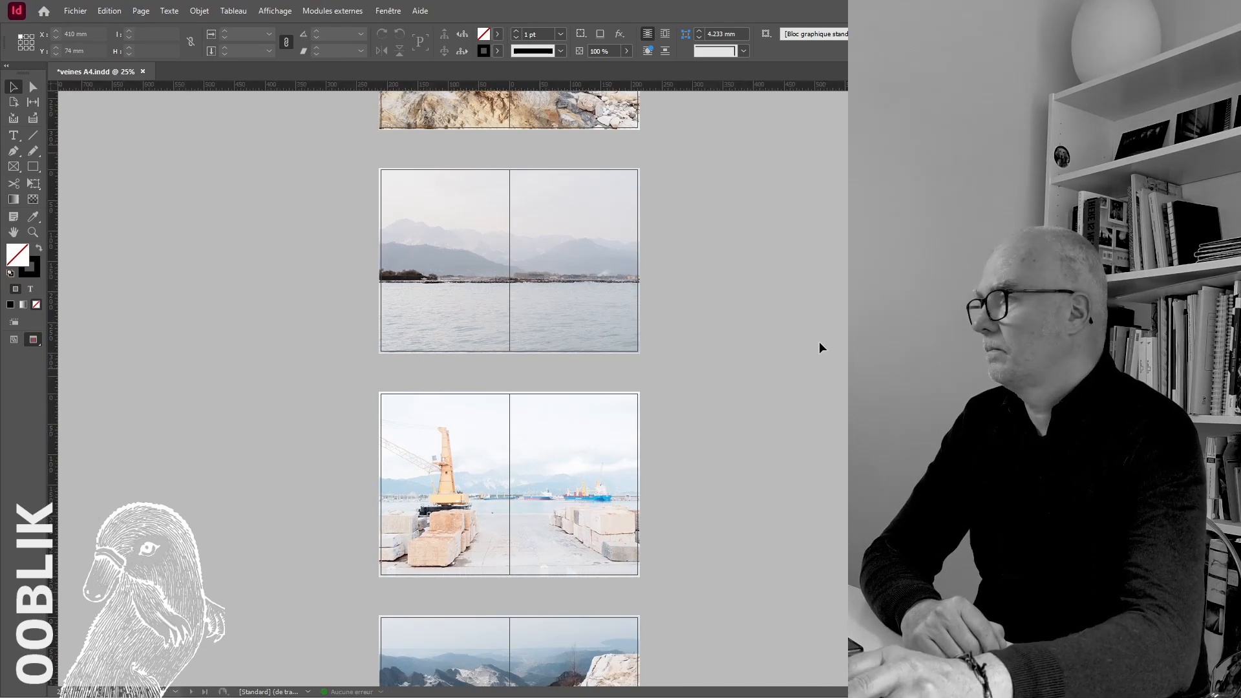
{"action": "scroll", "coordinate": [820, 348], "scroll_direction": "up", "scroll_amount": 3}
{"action": "scroll", "coordinate": [688, 494], "scroll_direction": "up", "scroll_amount": 8}
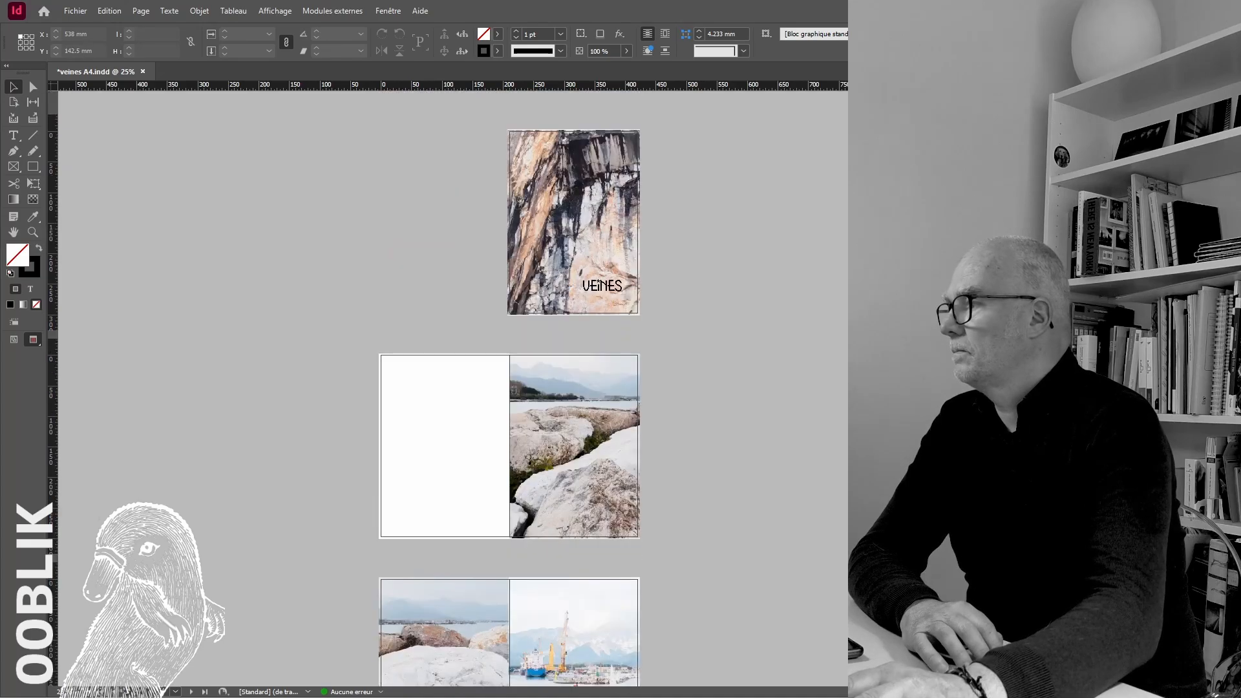
{"action": "scroll", "coordinate": [688, 494], "scroll_direction": "down", "scroll_amount": 7}
{"action": "scroll", "coordinate": [509, 388], "scroll_direction": "down", "scroll_amount": 5}
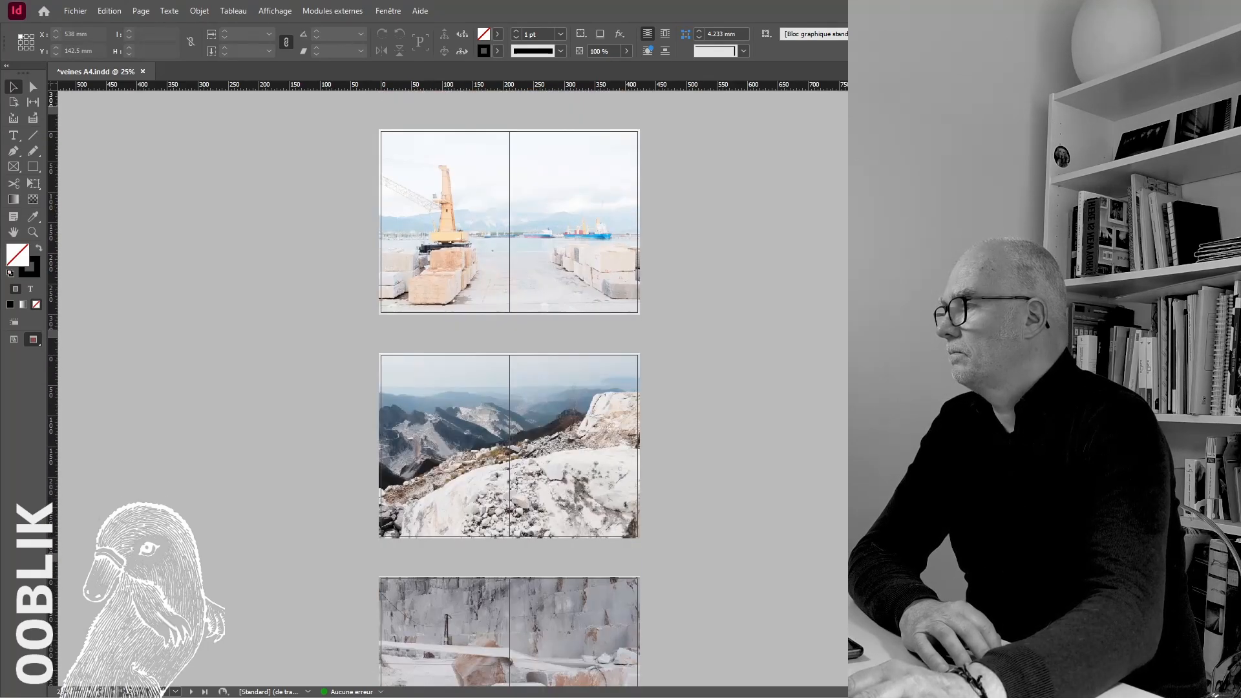
{"action": "scroll", "coordinate": [509, 388], "scroll_direction": "up", "scroll_amount": 6}
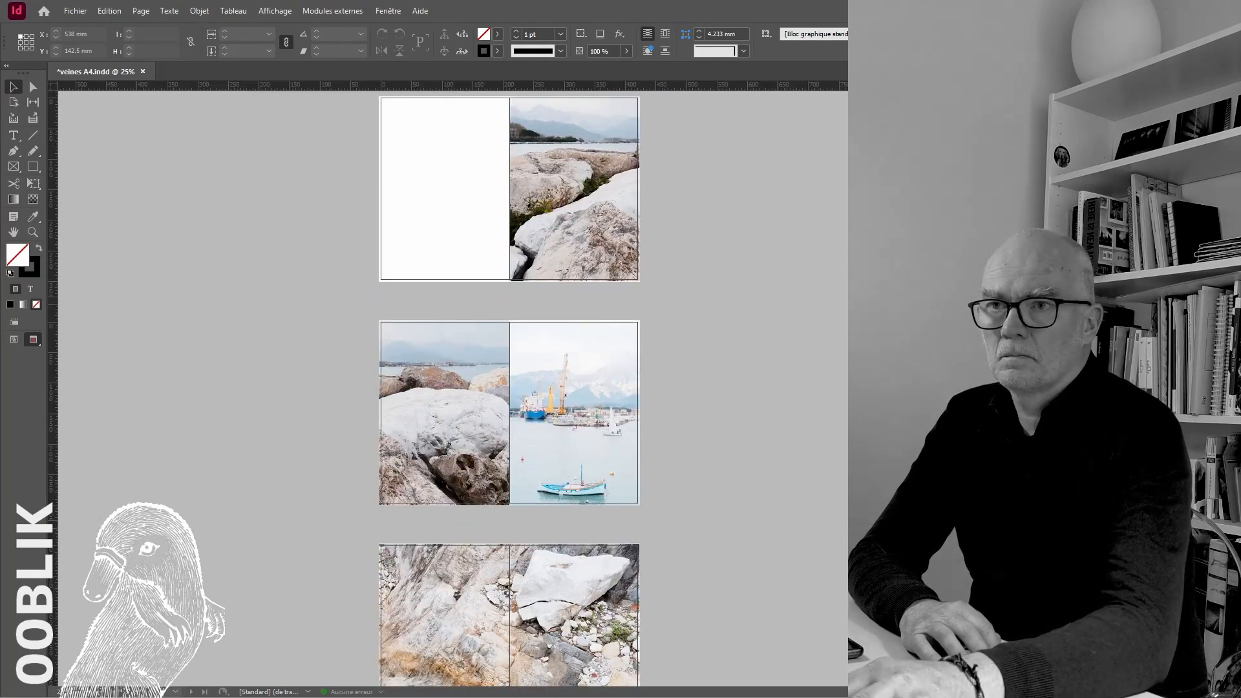
Replace the boat photo facing the shore rocks with the rocky cliff and stream photo, and reframe it on the page
{"action": "key", "text": "ctrl+="}
{"action": "right_click", "coordinate": [750, 371]}
{"action": "left_click", "coordinate": [750, 495]}
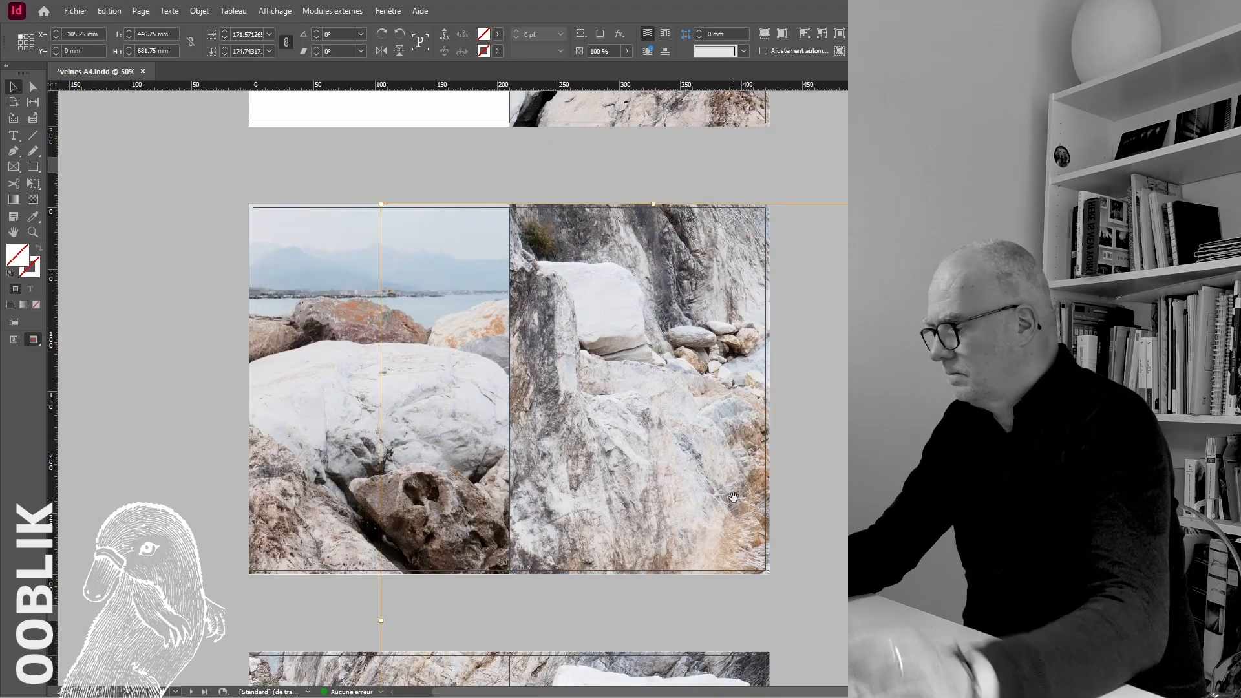
{"action": "scroll", "coordinate": [508, 388], "scroll_direction": "up", "scroll_amount": 14}
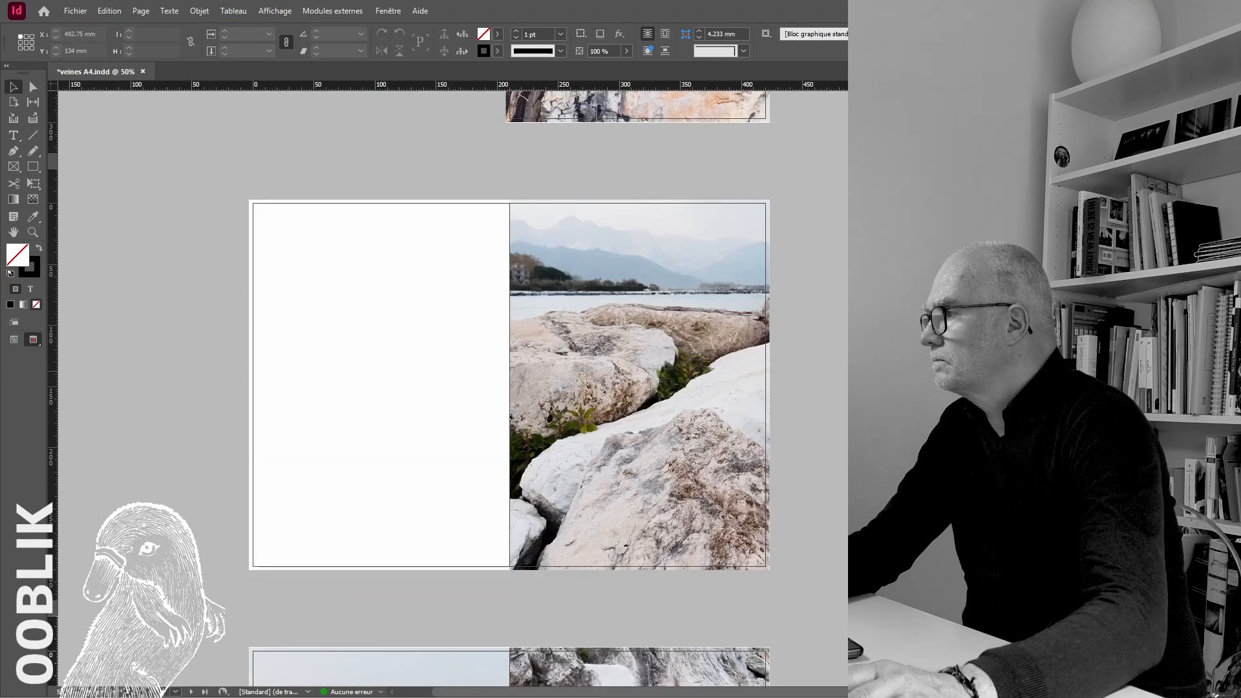
{"action": "scroll", "coordinate": [509, 388], "scroll_direction": "down", "scroll_amount": 15}
{"action": "scroll", "coordinate": [509, 387], "scroll_direction": "up", "scroll_amount": 7}
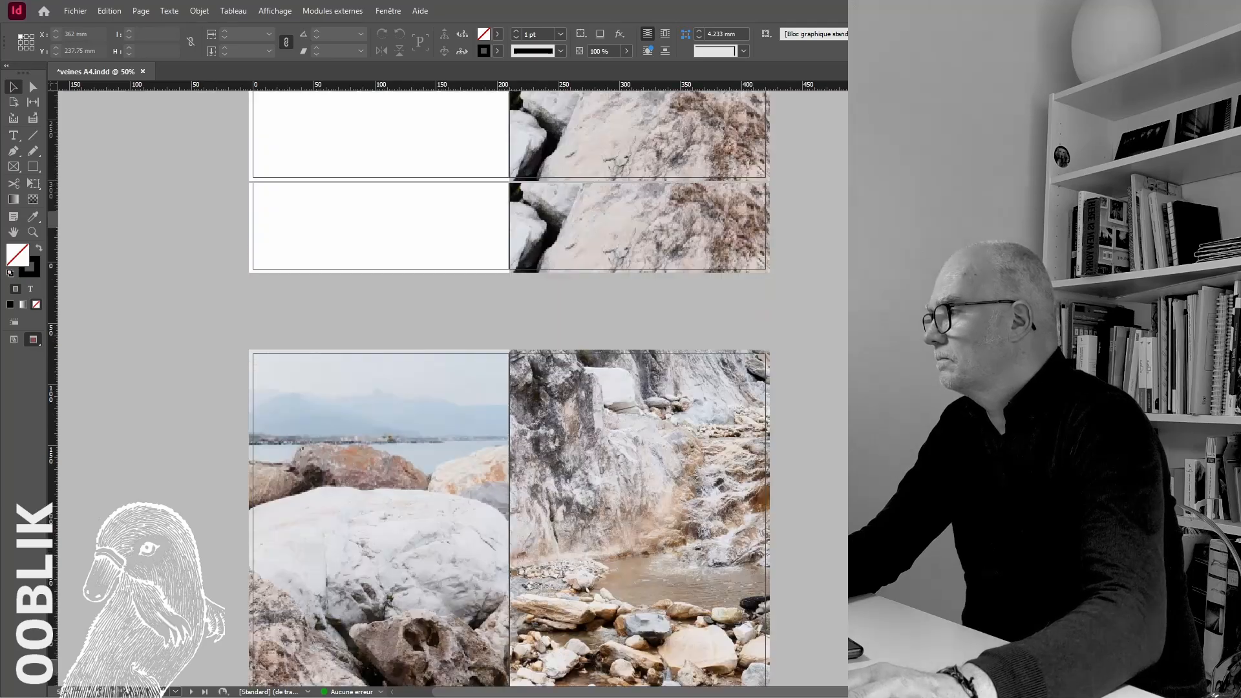
{"action": "scroll", "coordinate": [509, 388], "scroll_direction": "down", "scroll_amount": 20}
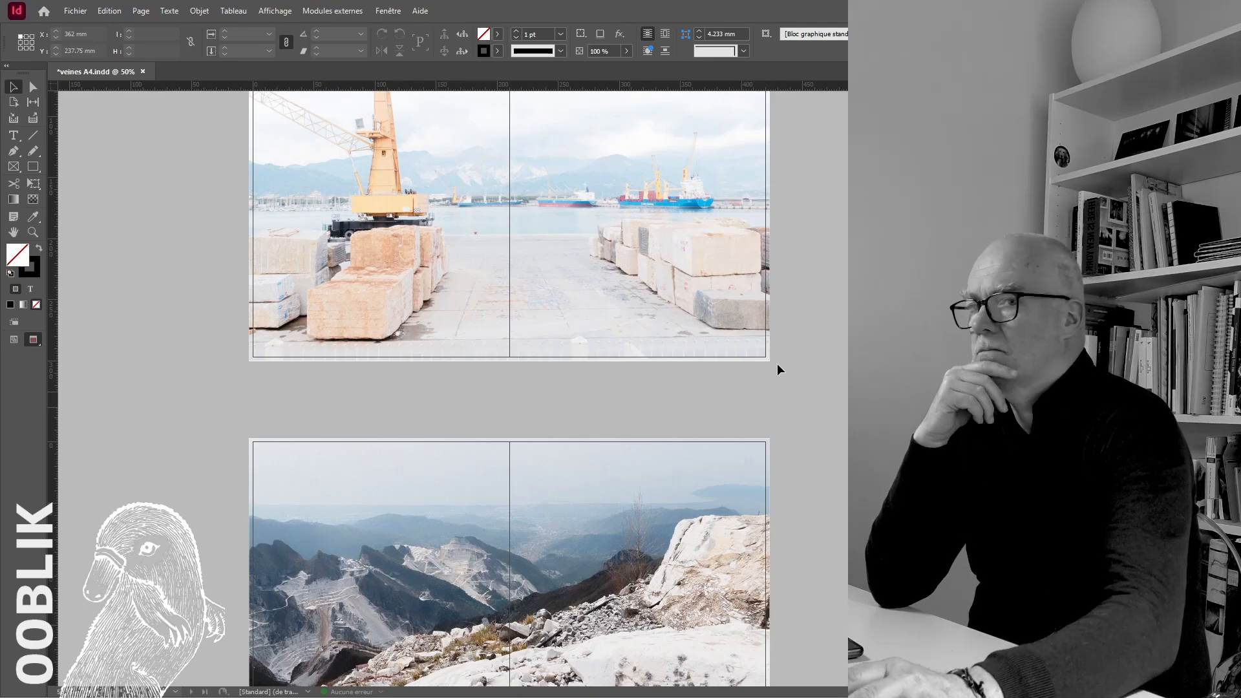
Open the harbour crane photo's original in Photoshop and apply Levels with the white output level at 249
{"action": "scroll", "coordinate": [777, 363], "scroll_direction": "up", "scroll_amount": 3}
{"action": "scroll", "coordinate": [417, 280], "scroll_direction": "right", "scroll_amount": 1}
{"action": "right_click", "coordinate": [574, 276]}
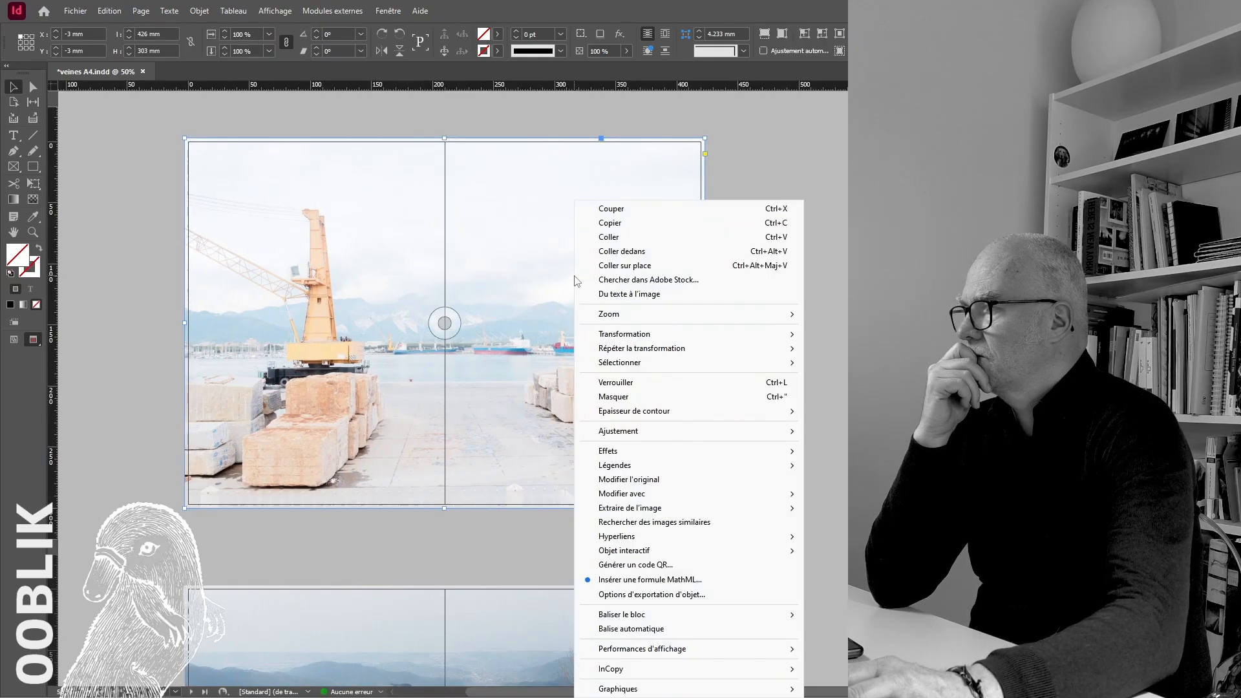
{"action": "left_click", "coordinate": [654, 480]}
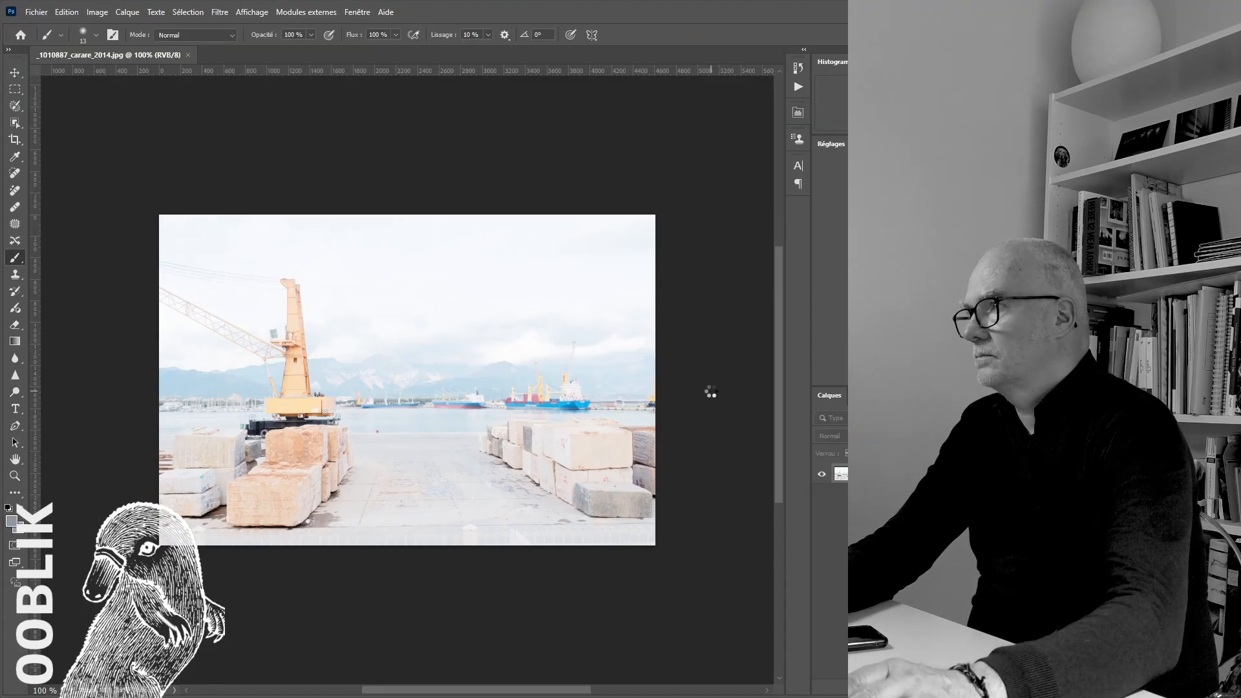
{"action": "key", "text": "ctrl+l"}
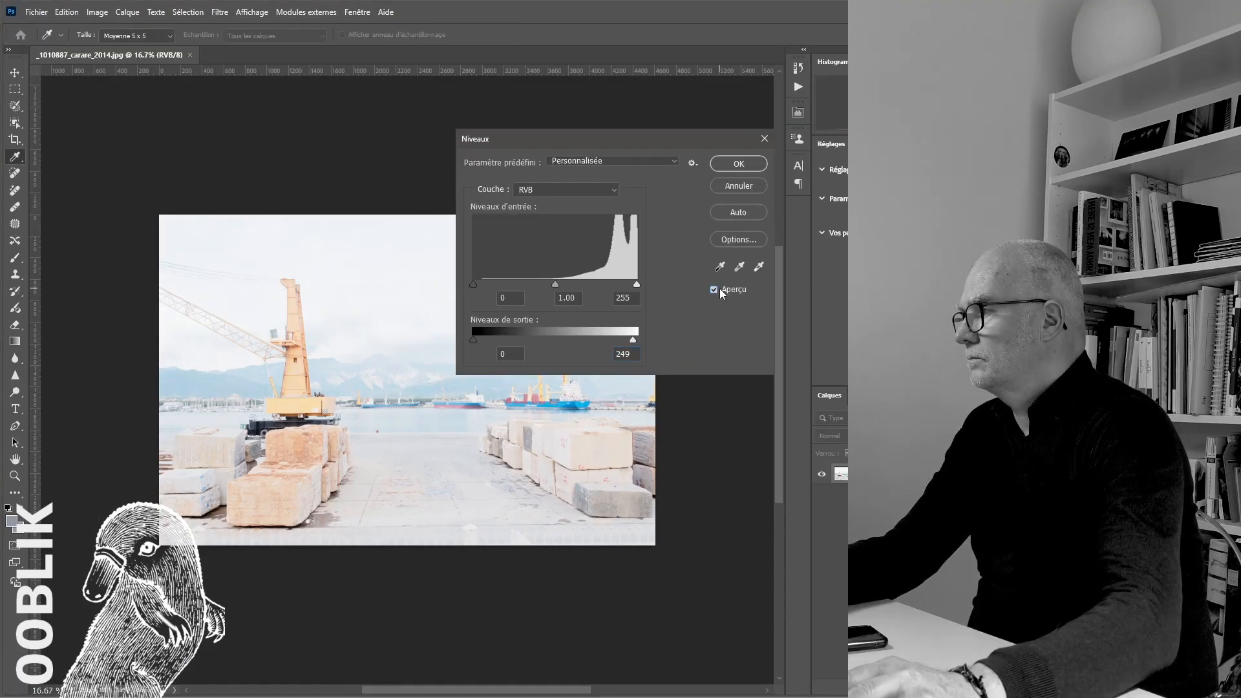
{"action": "left_click", "coordinate": [738, 165]}
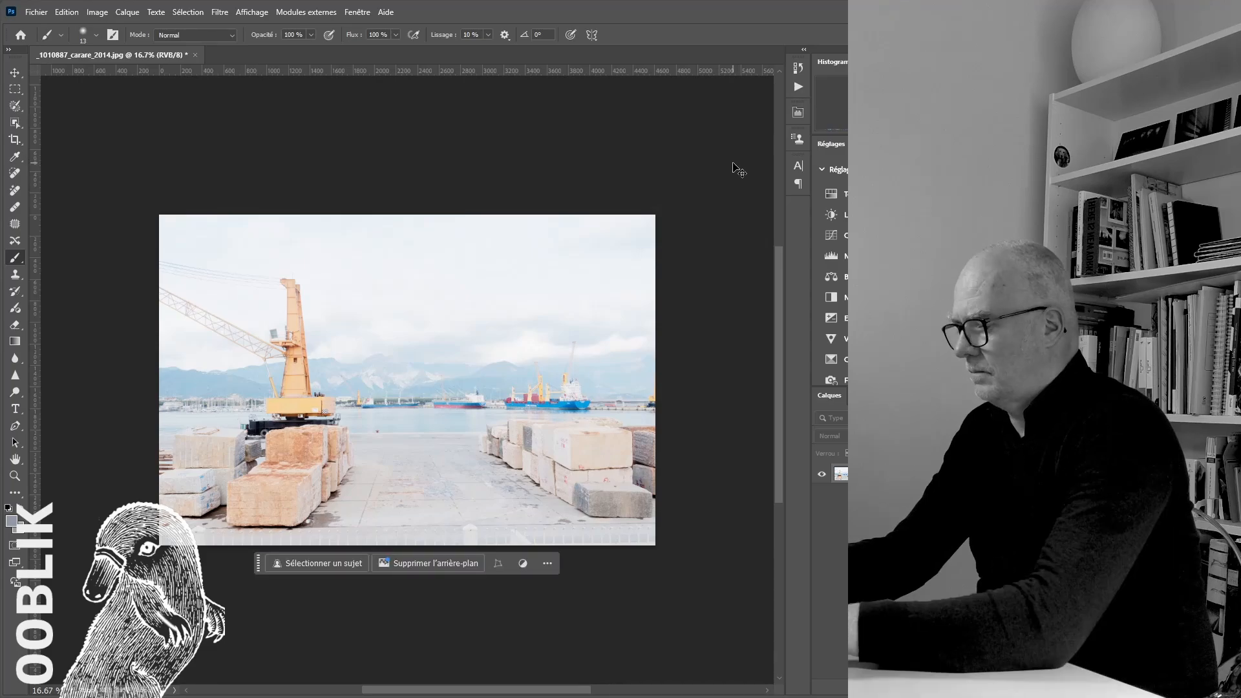
Apply Levels once more with a value of 250 and close the harbour photo, saving the changes
{"action": "key", "text": "ctrl+l"}
{"action": "type", "text": "250"}
{"action": "key", "text": "Return"}
{"action": "key", "text": "ctrl+w"}
{"action": "key", "text": "Return"}
{"action": "left_click", "coordinate": [697, 180]}
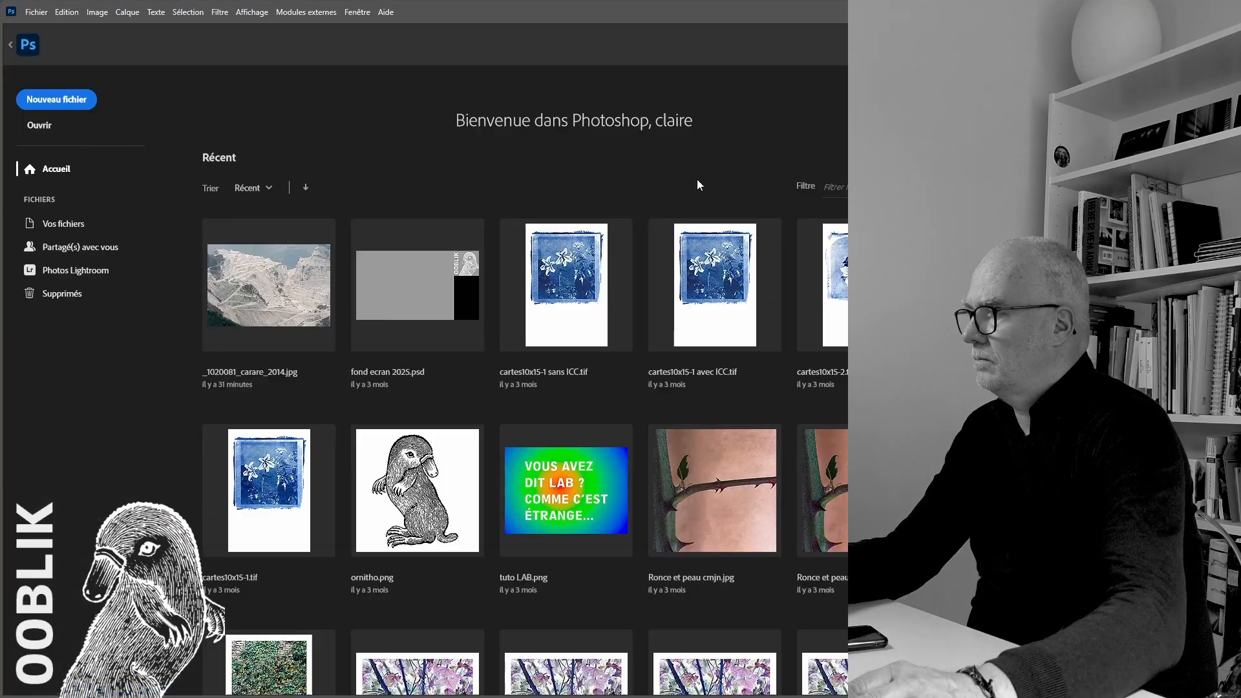
Switch back to InDesign and review the retouched harbour photo and the preceding spreads up to the cover
{"action": "key", "text": "alt+Tab"}
{"action": "key", "text": "alt+Tab"}
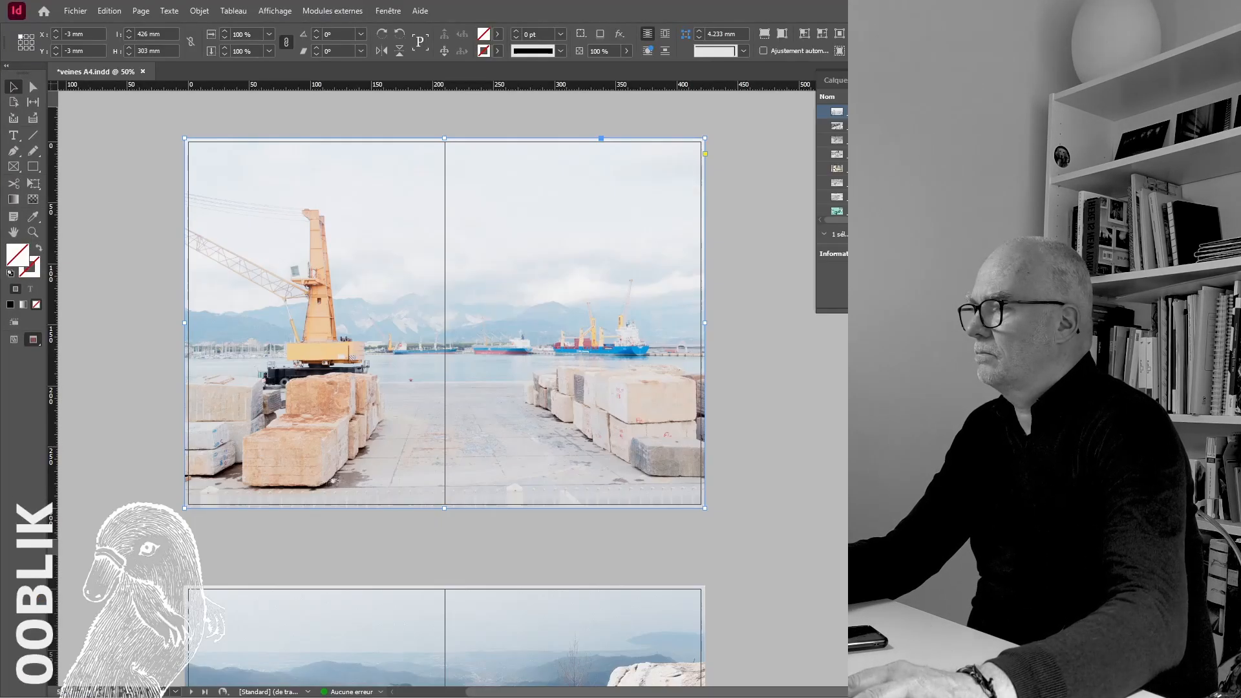
{"action": "left_click", "coordinate": [823, 490]}
{"action": "left_click", "coordinate": [646, 401]}
{"action": "left_click", "coordinate": [823, 490]}
{"action": "scroll", "coordinate": [445, 388], "scroll_direction": "up", "scroll_amount": 3}
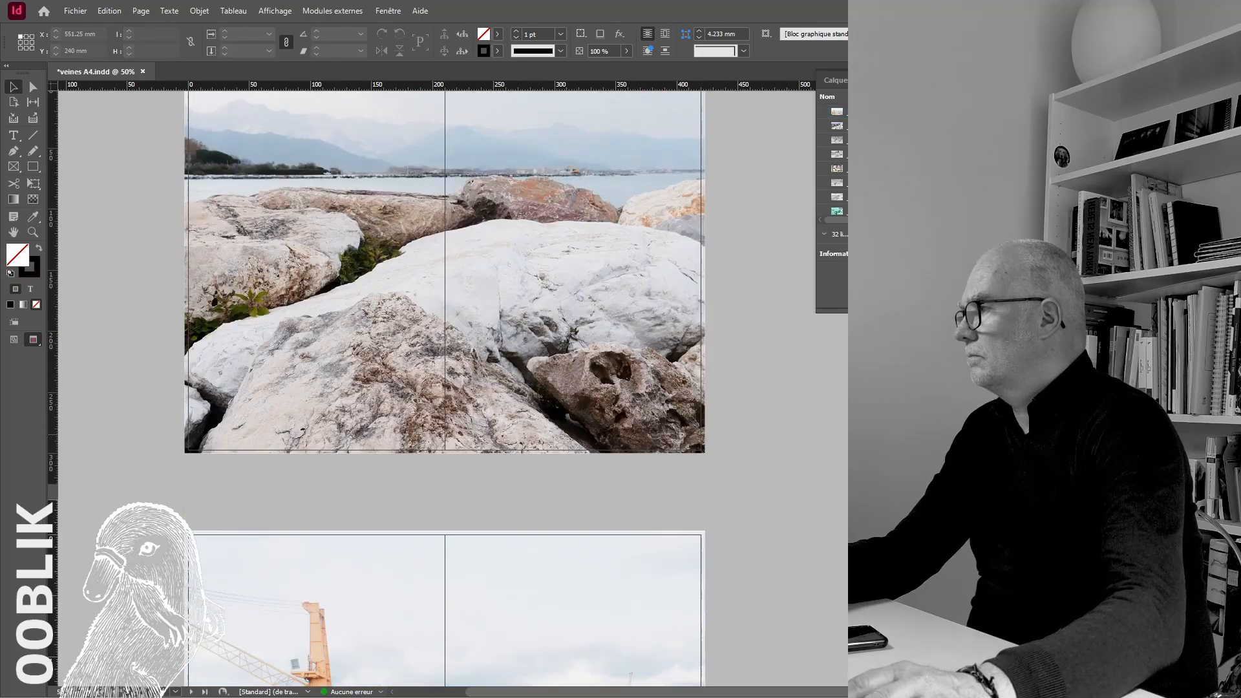
{"action": "scroll", "coordinate": [445, 388], "scroll_direction": "down", "scroll_amount": 2}
{"action": "scroll", "coordinate": [445, 388], "scroll_direction": "up", "scroll_amount": 10}
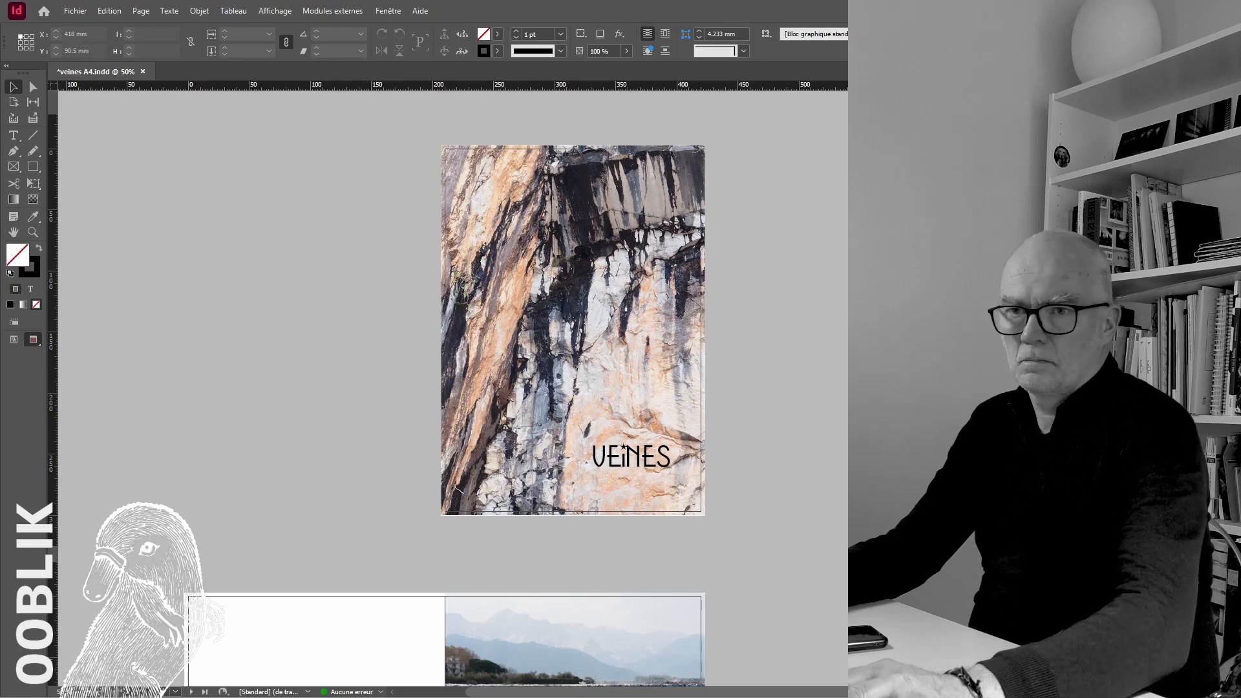
{"action": "key", "text": "ctrl+e"}
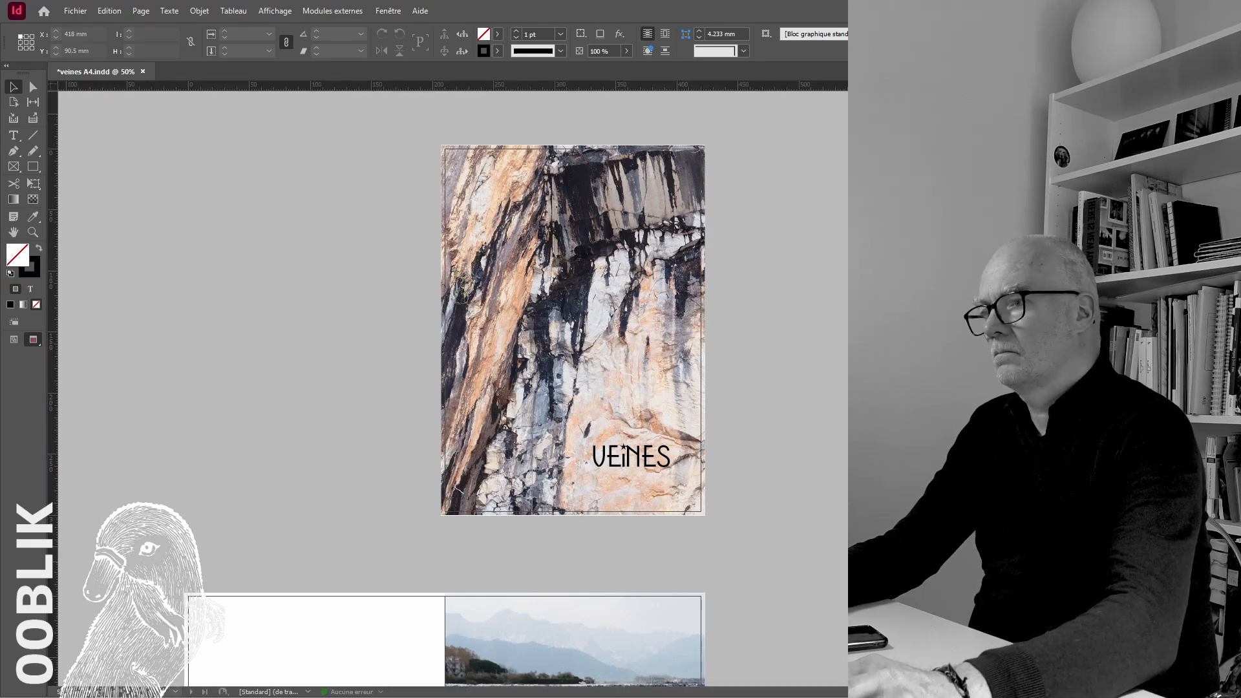
Switch to the web browser, search for "carare italie marbre" and copy the Italian name "marmo di Carrara" from the results
{"action": "key", "text": "alt+tab"}
{"action": "left_click", "coordinate": [285, 397]}
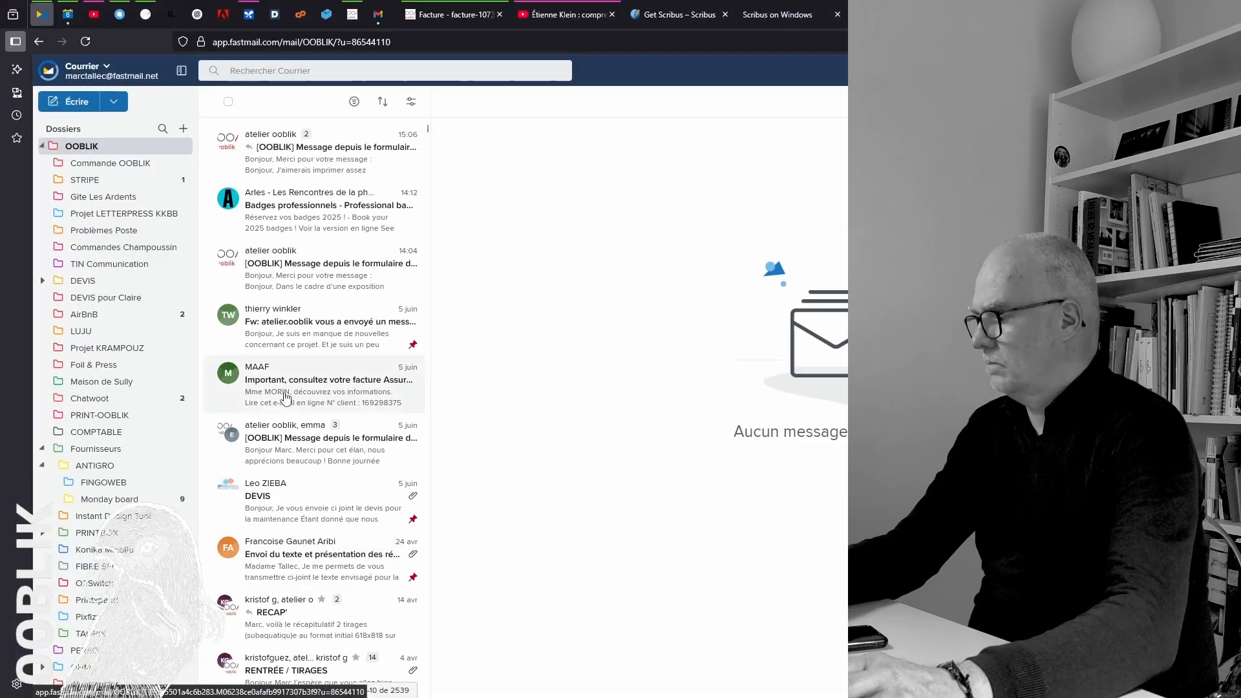
{"action": "key", "text": "ctrl+t"}
{"action": "type", "text": "carare italie marbre"}
{"action": "key", "text": "Return"}
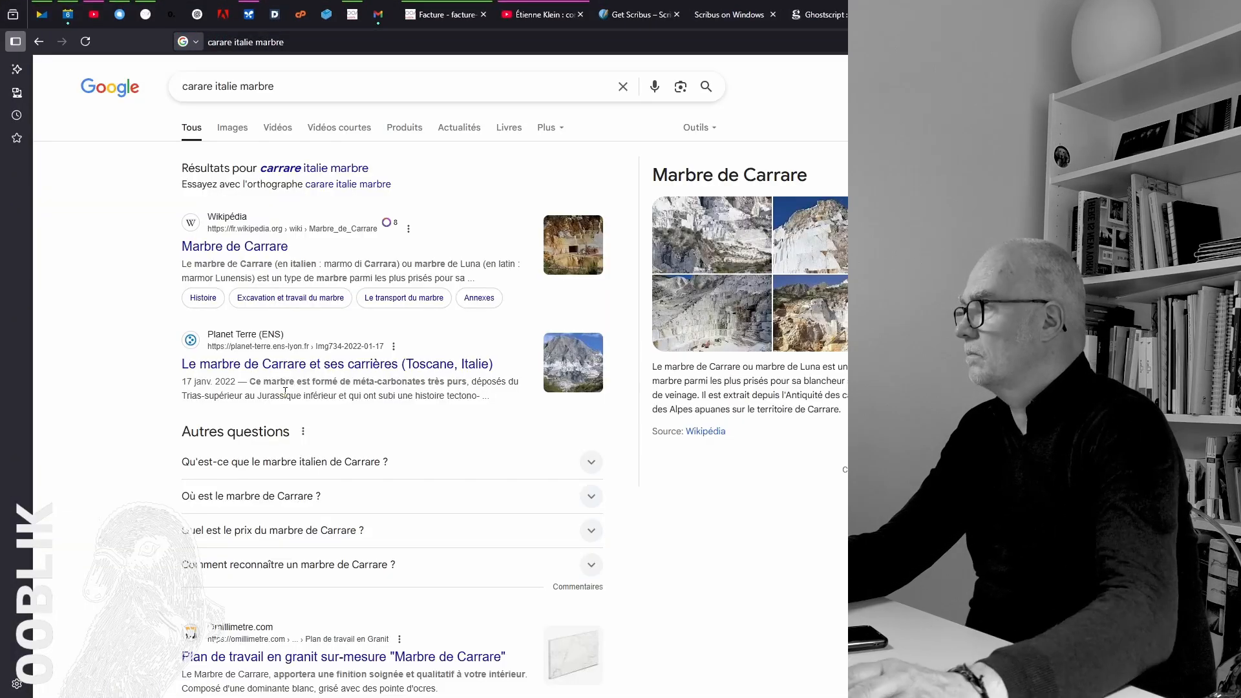
{"action": "left_click_drag", "start_coordinate": [324, 265], "coordinate": [398, 265]}
{"action": "key", "text": "alt+Tab"}
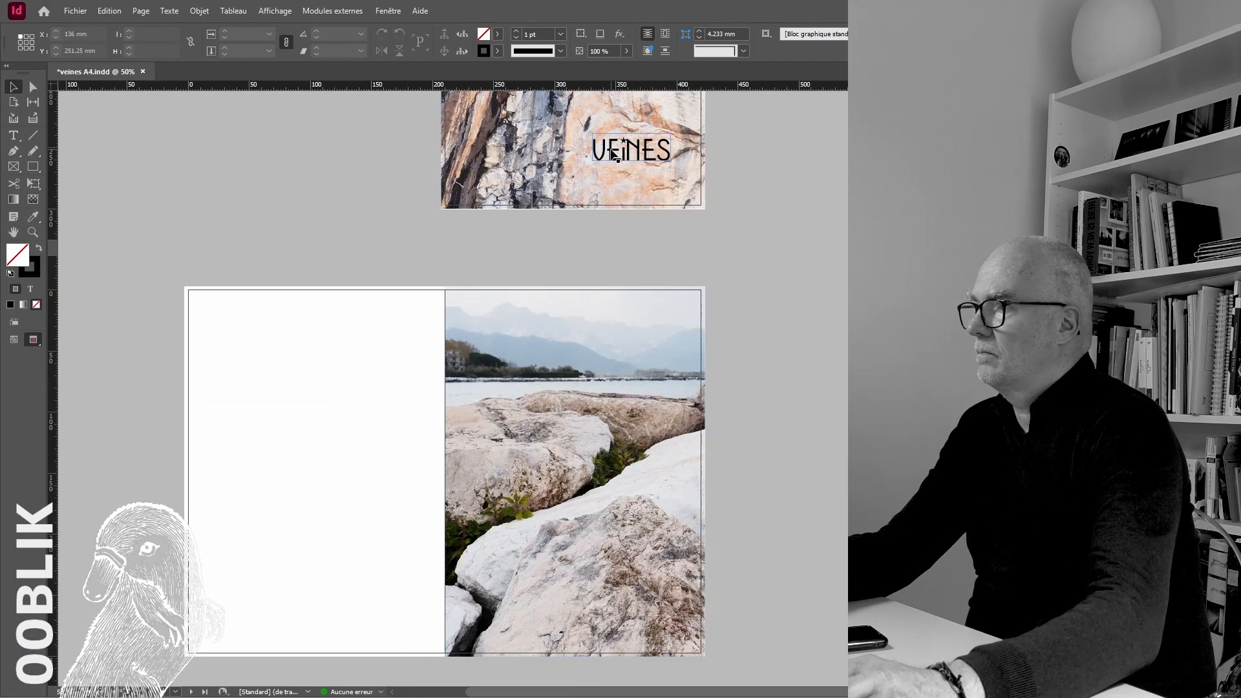
Add the text "marmo di Carrara" in the lower part of the blank left page after the cover in InDesign
{"action": "left_click", "coordinate": [612, 154]}
{"action": "left_click", "coordinate": [420, 633]}
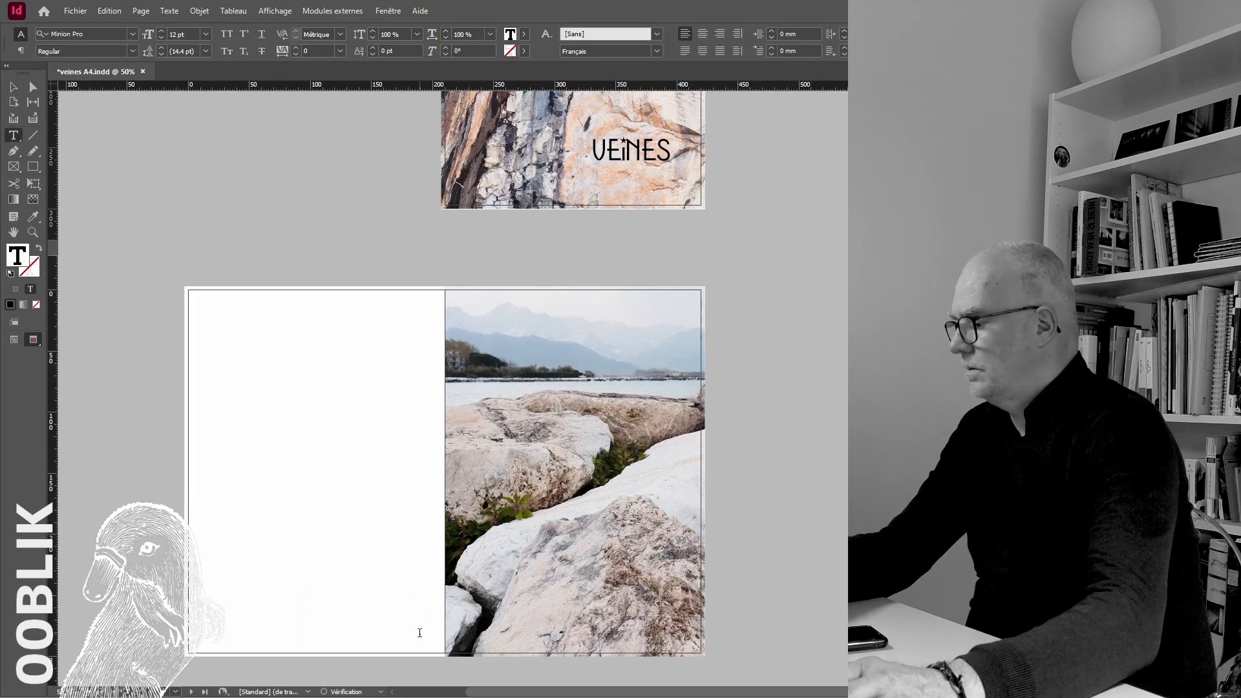
{"action": "left_click", "coordinate": [14, 87]}
{"action": "key", "text": "ctrl+plus"}
{"action": "key", "text": "ctrl+plus"}
Set the "marmo di Carrara" text on the blank left page after the cover in the Bahnschrift font
{"action": "double_click", "coordinate": [556, 325]}
{"action": "key", "text": "ctrl+a"}
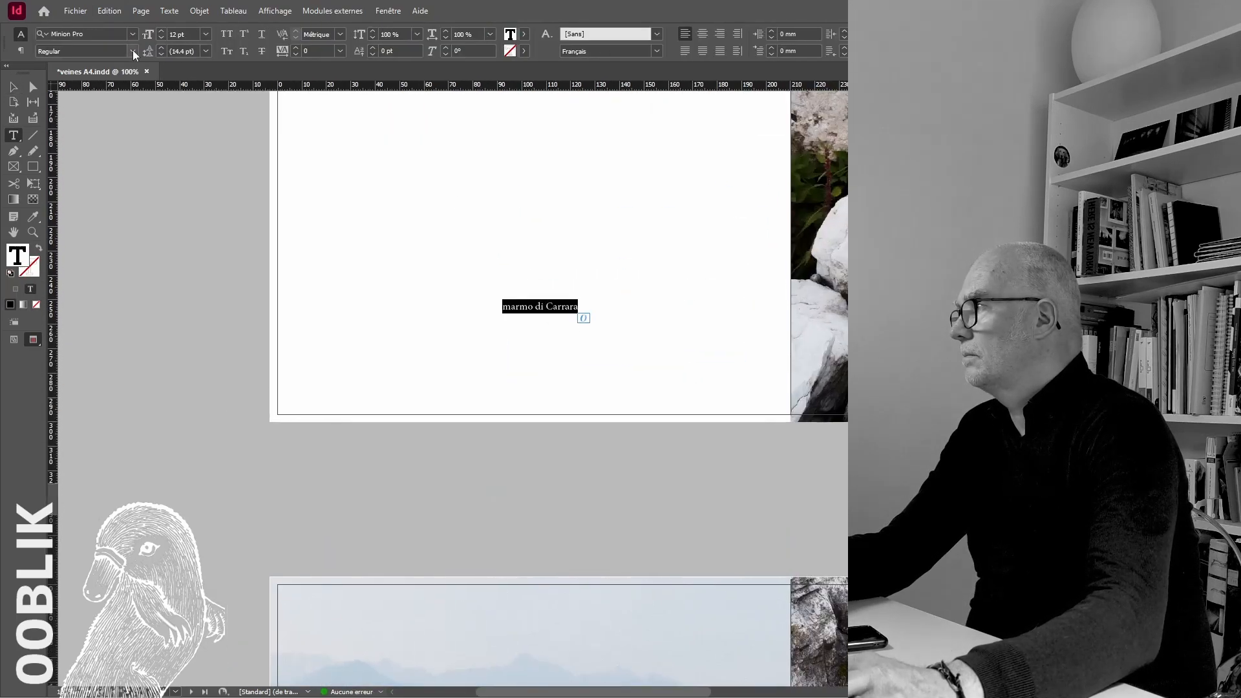
{"action": "left_click", "coordinate": [133, 34]}
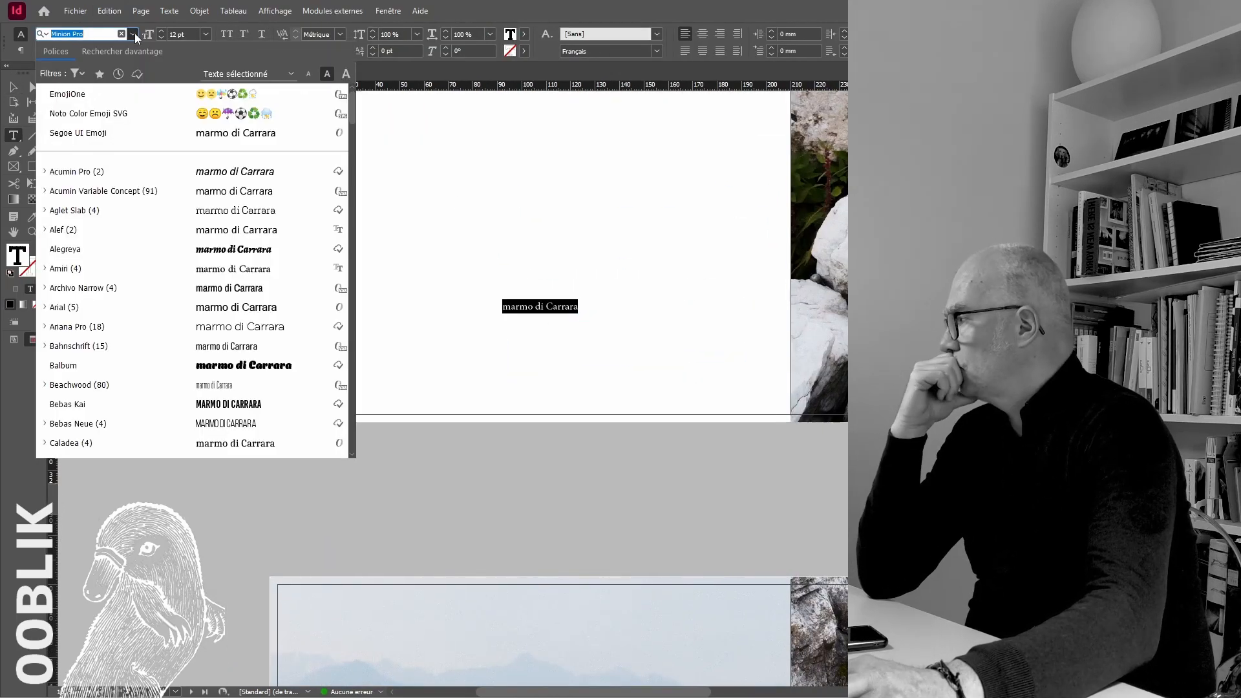
{"action": "left_click", "coordinate": [148, 341]}
Capitalize the first letter to read "Marmo di Carrara" and add lines with "2014" and the photographer's name below it
{"action": "key", "text": "Left"}
{"action": "key", "text": "shift+Right"}
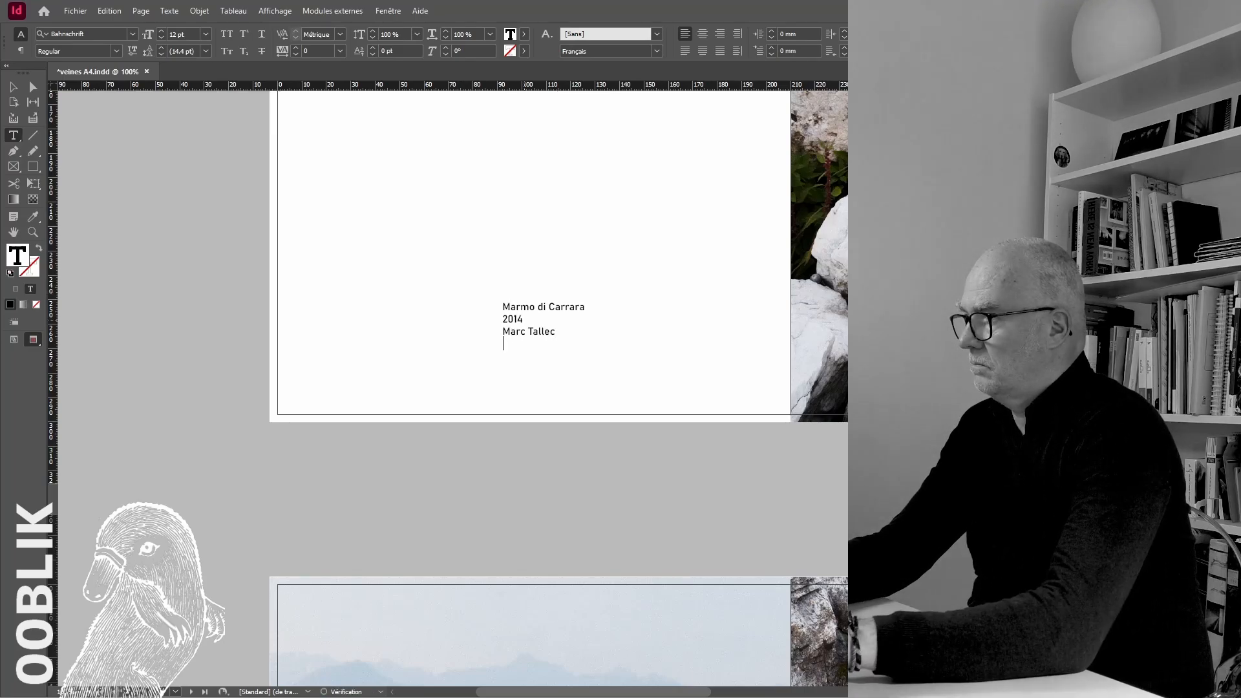
{"action": "key", "text": "Escape"}
Move the text frame to the upper part of its page and align its top with a horizontal ruler guide at about 73 mm
{"action": "key", "text": "ctrl+minus"}
{"action": "key", "text": "ctrl+minus"}
{"action": "key", "text": "ctrl+minus"}
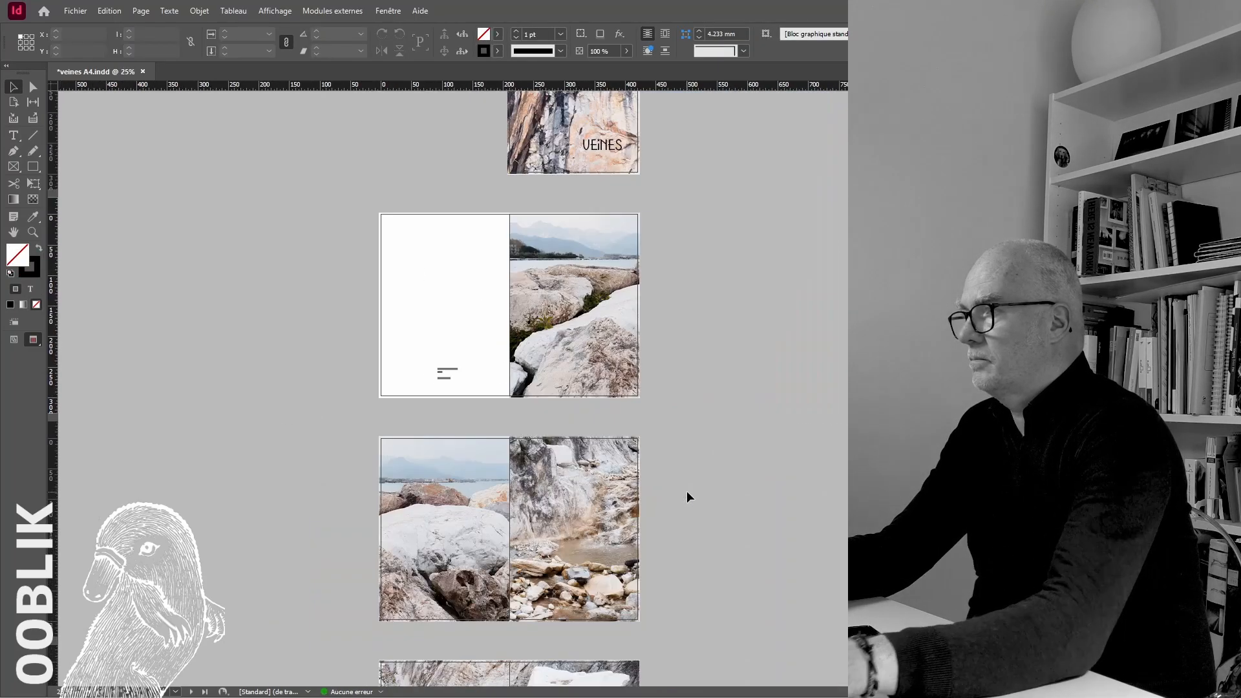
{"action": "left_click_drag", "start_coordinate": [452, 375], "coordinate": [443, 269]}
{"action": "key", "text": "ctrl+plus"}
{"action": "key", "text": "ctrl+plus"}
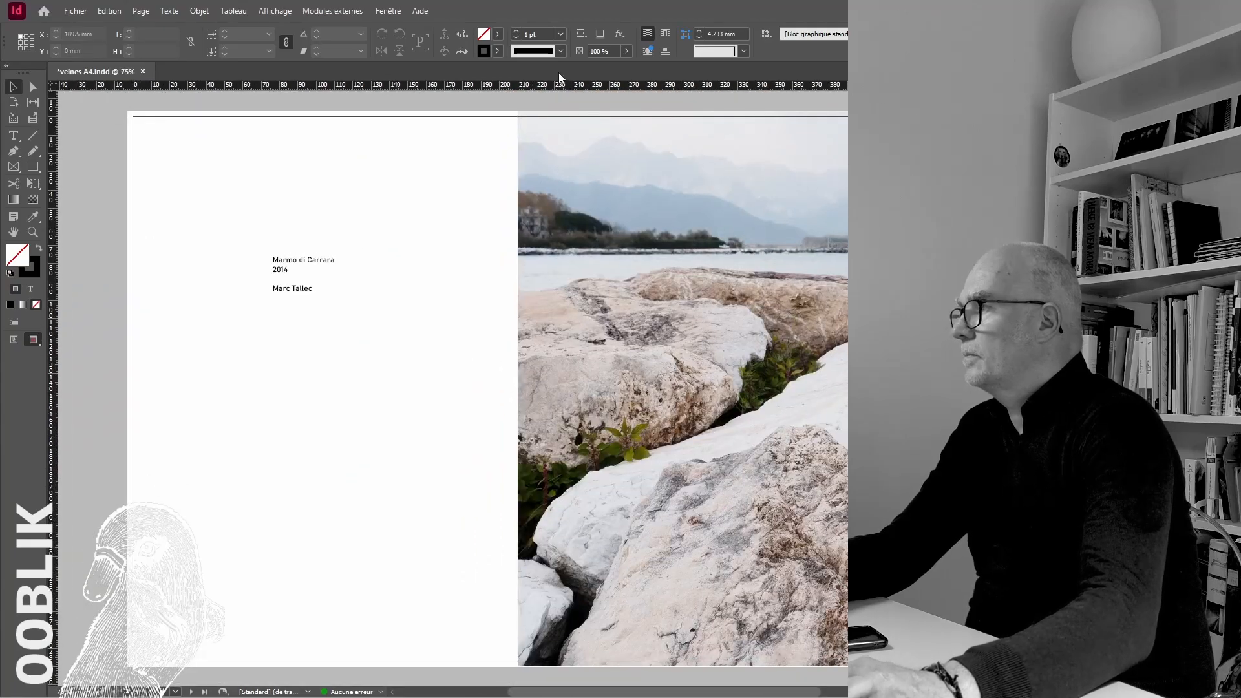
{"action": "left_click_drag", "start_coordinate": [560, 85], "coordinate": [104, 251]}
{"action": "left_click_drag", "start_coordinate": [337, 275], "coordinate": [331, 270]}
{"action": "left_click", "coordinate": [175, 317]}
{"action": "key", "text": "w"}
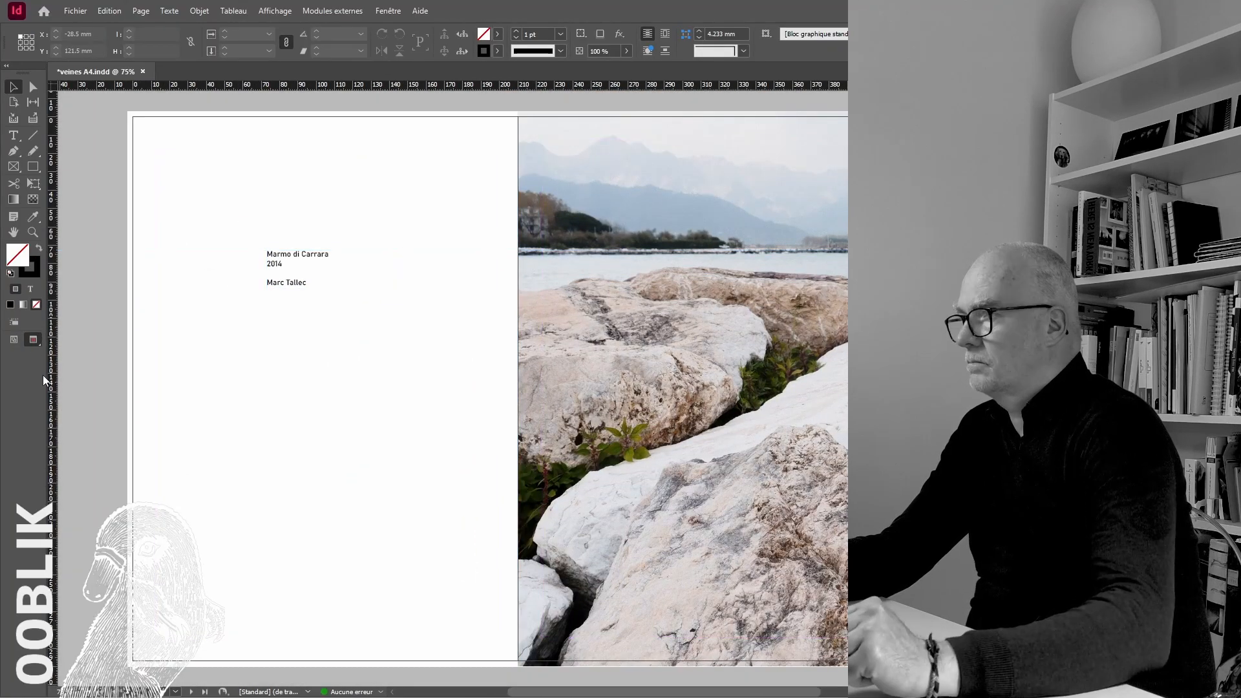
Set the "2014" line to Light and the title line "Marmo di Carrara" to 14 pt SemiBold
{"action": "left_click", "coordinate": [272, 266]}
{"action": "double_click", "coordinate": [274, 264]}
{"action": "left_click", "coordinate": [117, 52]}
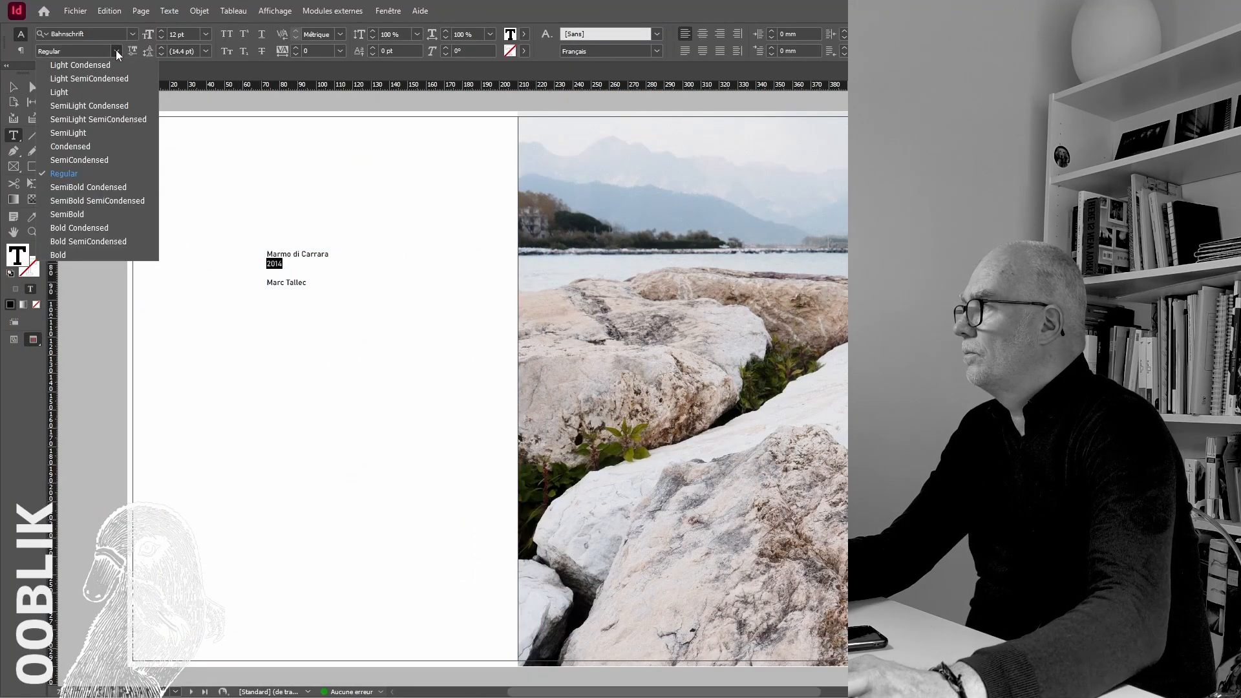
{"action": "left_click", "coordinate": [75, 135]}
{"action": "left_click", "coordinate": [308, 283]}
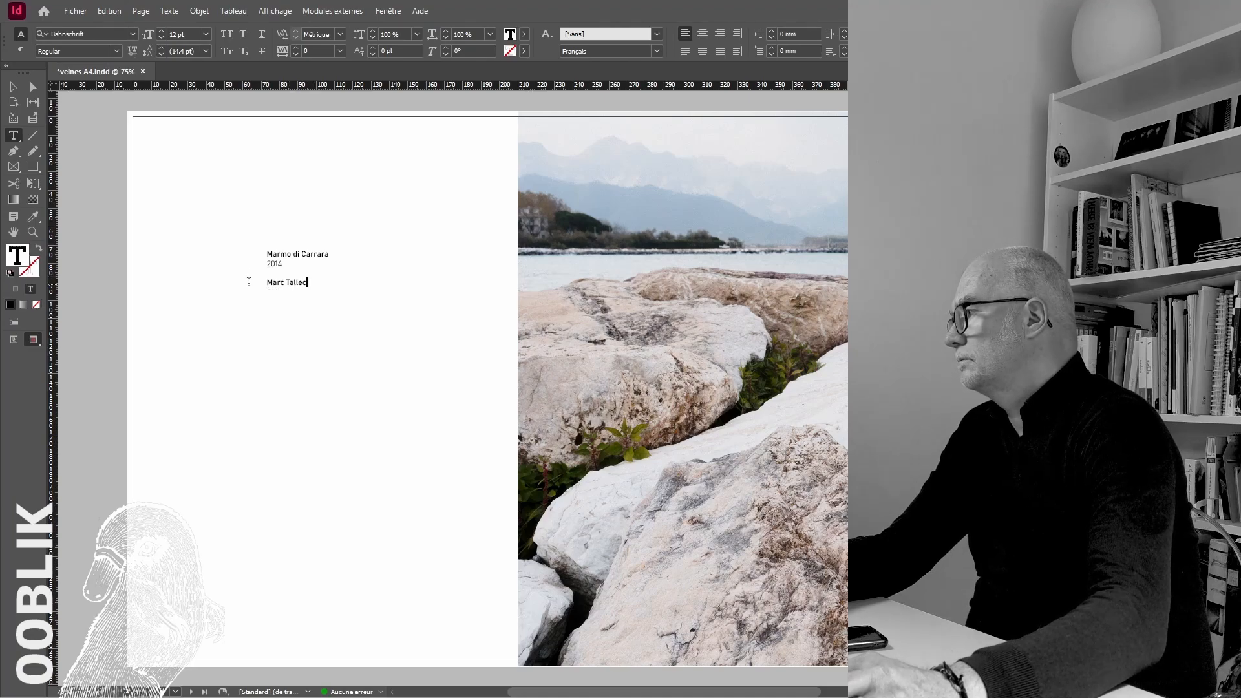
{"action": "left_click", "coordinate": [116, 52]}
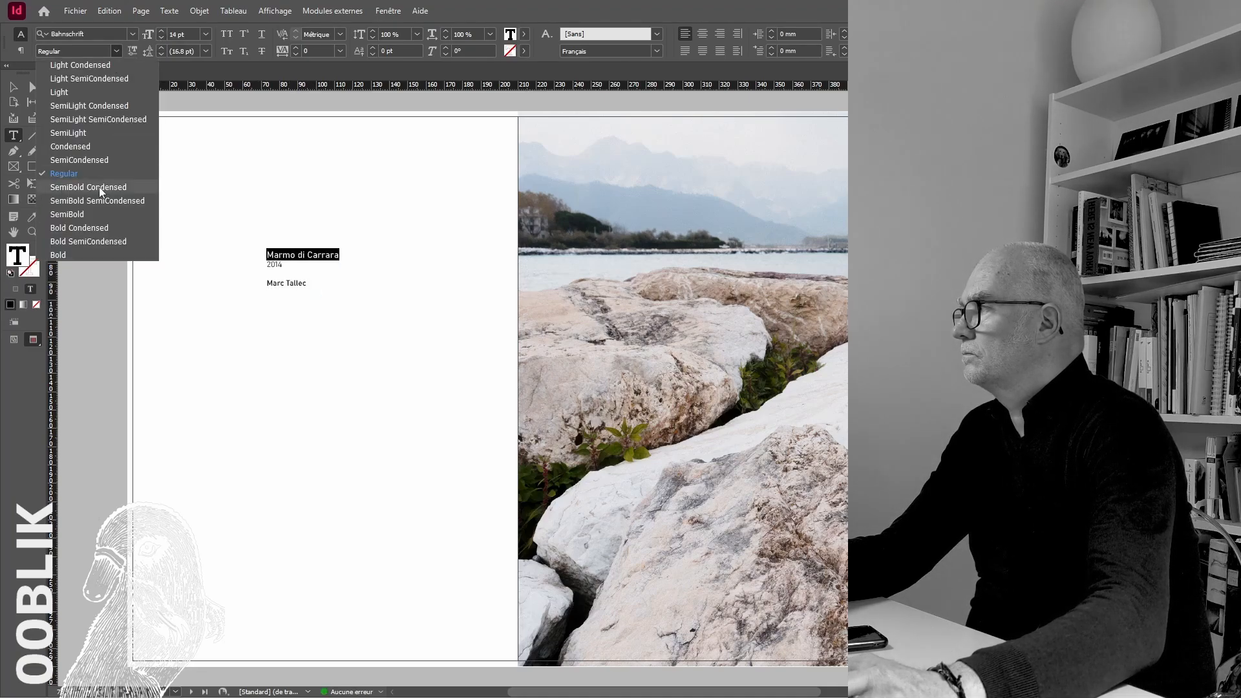
{"action": "left_click", "coordinate": [93, 211]}
Move the "2014" line below the photographer's name, leaving a blank line between them
{"action": "double_click", "coordinate": [288, 265]}
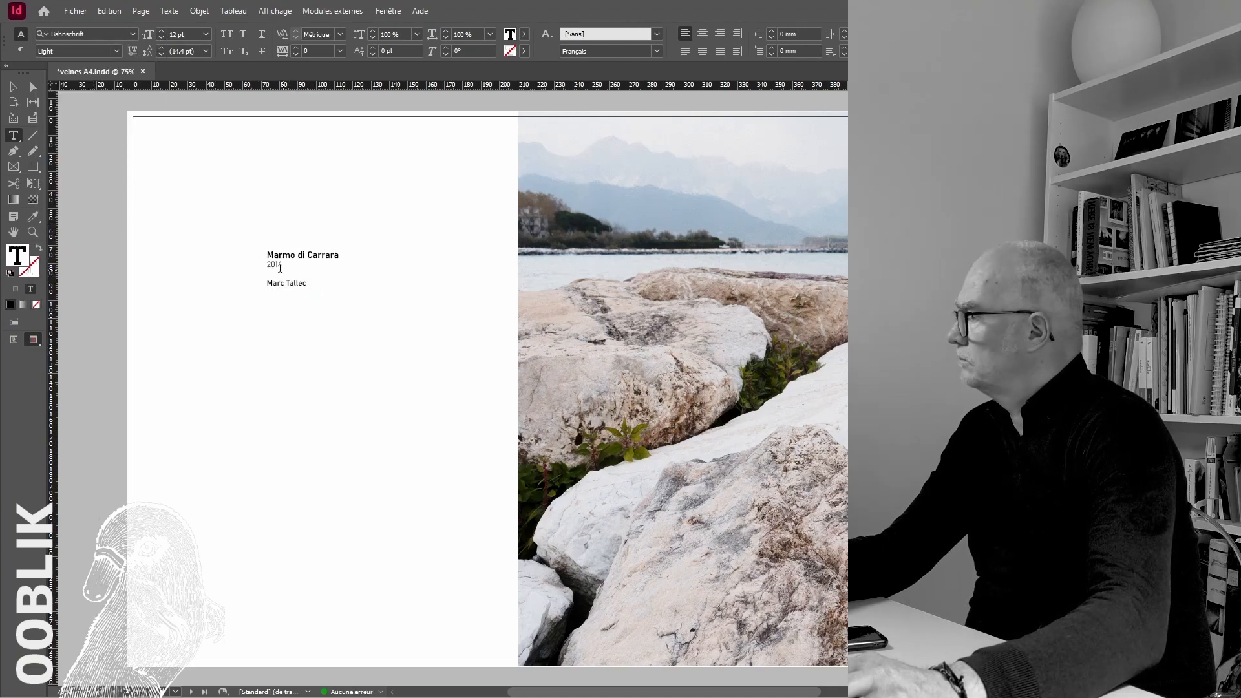
{"action": "triple_click", "coordinate": [280, 269]}
{"action": "key", "text": "ctrl+x"}
{"action": "left_click", "coordinate": [321, 265]}
{"action": "key", "text": "Return"}
{"action": "key", "text": "Escape"}
Enlarge the title text frame from its lower-right corner so it holds all the text, and return to the preview display
{"action": "key", "text": "w"}
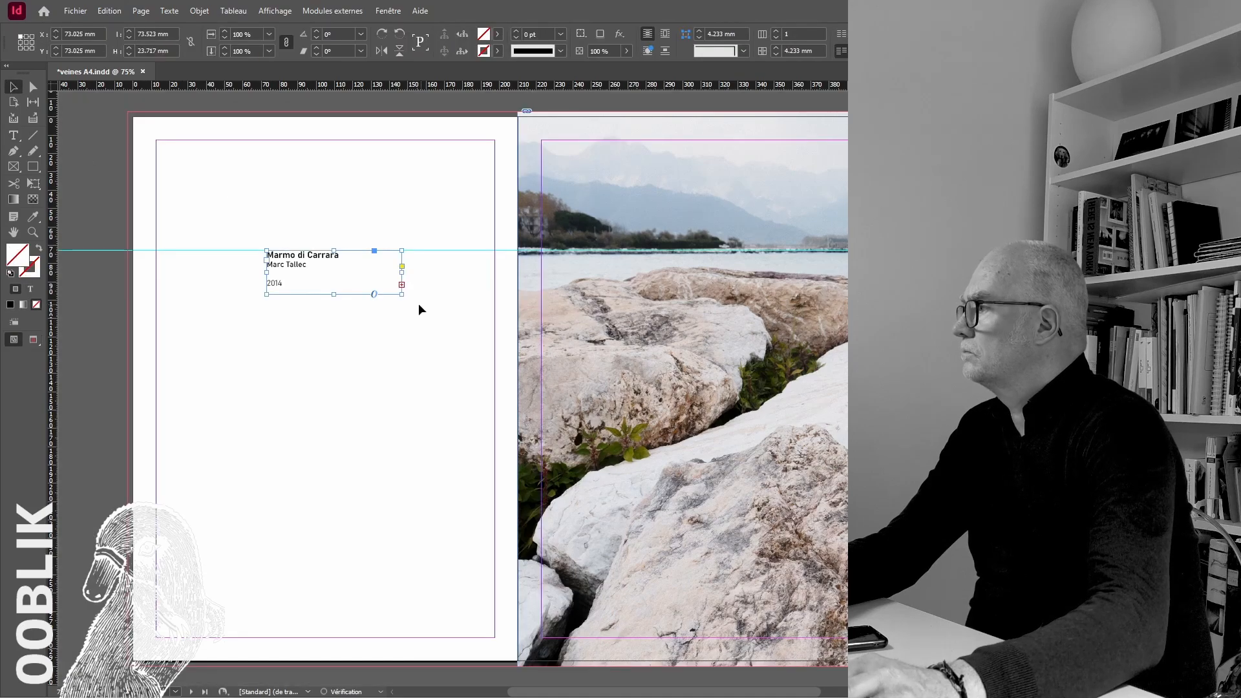
{"action": "left_click_drag", "start_coordinate": [401, 296], "coordinate": [462, 314]}
{"action": "left_click", "coordinate": [90, 346]}
{"action": "key", "text": "w"}
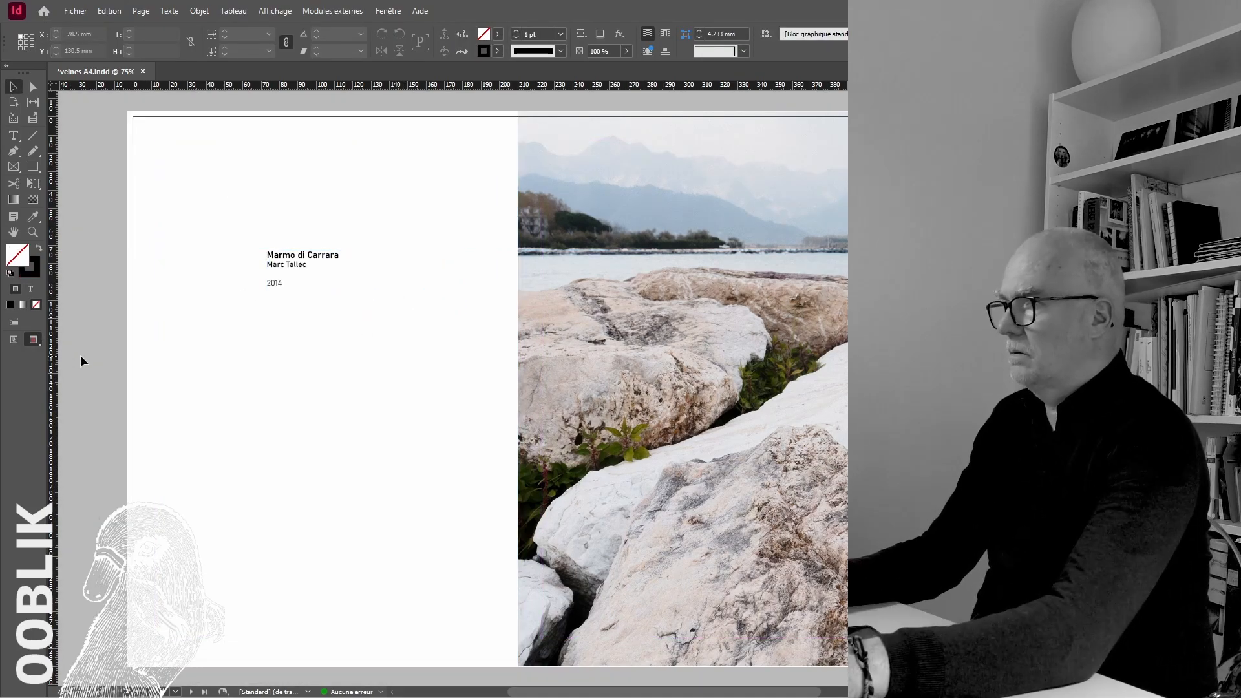
Go to the quarry-road photo on the book's last page and open its original image in Photoshop
{"action": "key", "text": "ctrl+minus"}
{"action": "key", "text": "ctrl+minus"}
{"action": "key", "text": "ctrl+minus"}
{"action": "scroll", "coordinate": [564, 606], "scroll_direction": "down", "scroll_amount": 10}
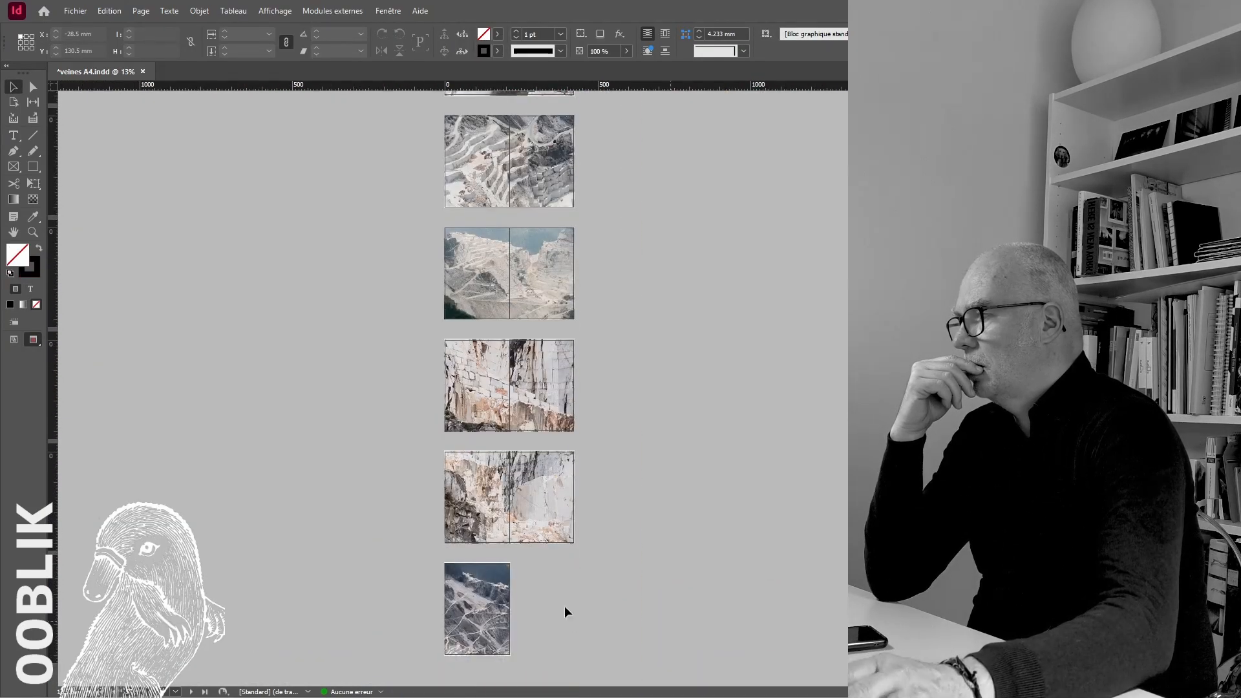
{"action": "key", "text": "ctrl+plus"}
{"action": "key", "text": "ctrl+plus"}
{"action": "key", "text": "ctrl+plus"}
{"action": "scroll", "coordinate": [556, 576], "scroll_direction": "down", "scroll_amount": 20}
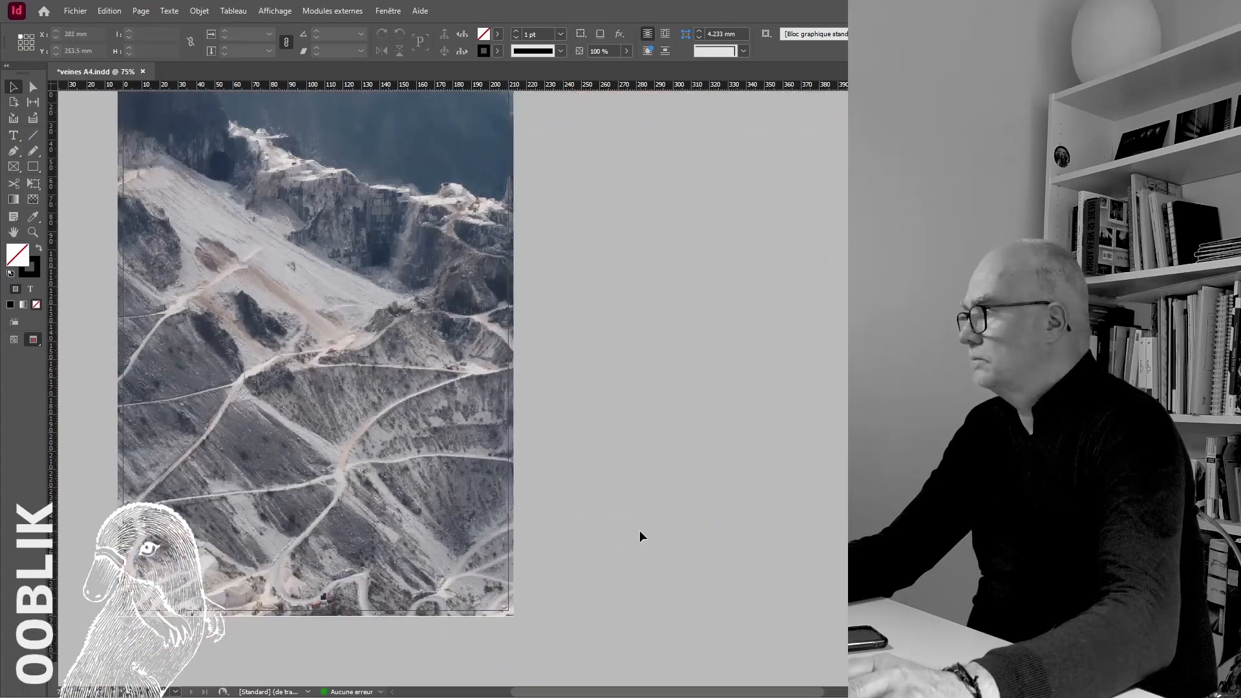
{"action": "scroll", "coordinate": [626, 541], "scroll_direction": "up", "scroll_amount": 1}
{"action": "right_click", "coordinate": [376, 449]}
{"action": "left_click", "coordinate": [416, 480]}
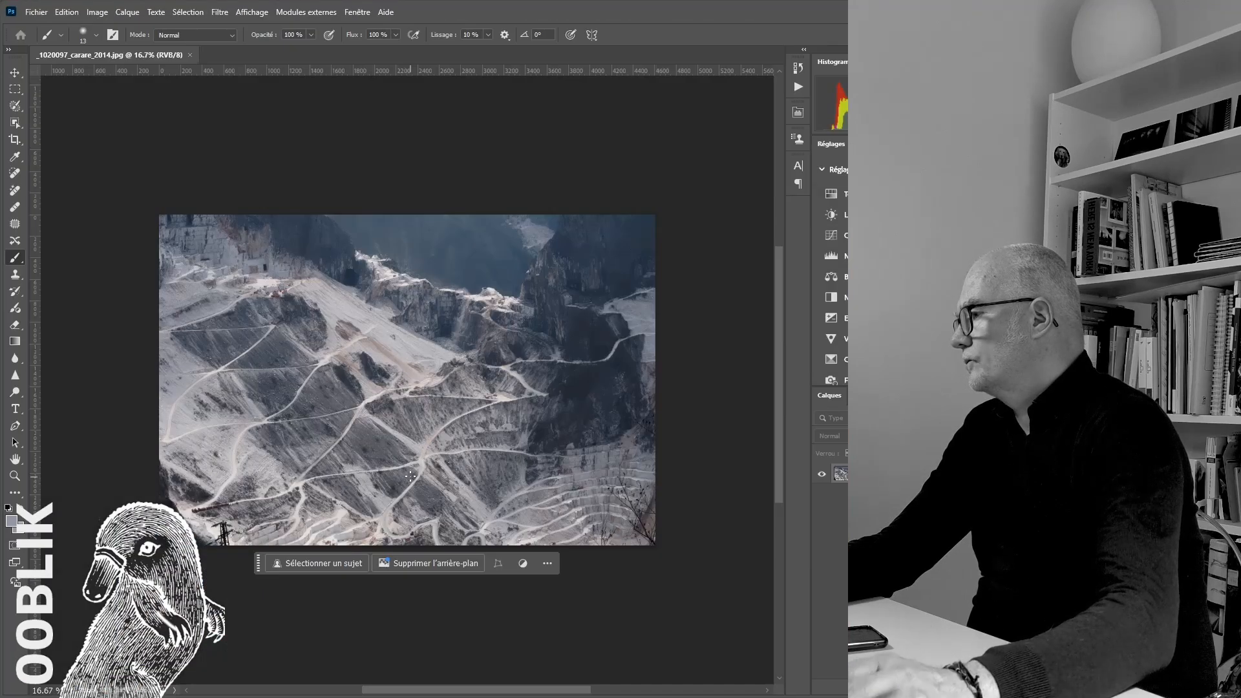
Apply Levels to the quarry-road photo with input values of 33, 1.14 and 235
{"action": "key", "text": "ctrl+l"}
{"action": "left_click_drag", "start_coordinate": [474, 285], "coordinate": [492, 285]}
{"action": "left_click_drag", "start_coordinate": [636, 284], "coordinate": [553, 285]}
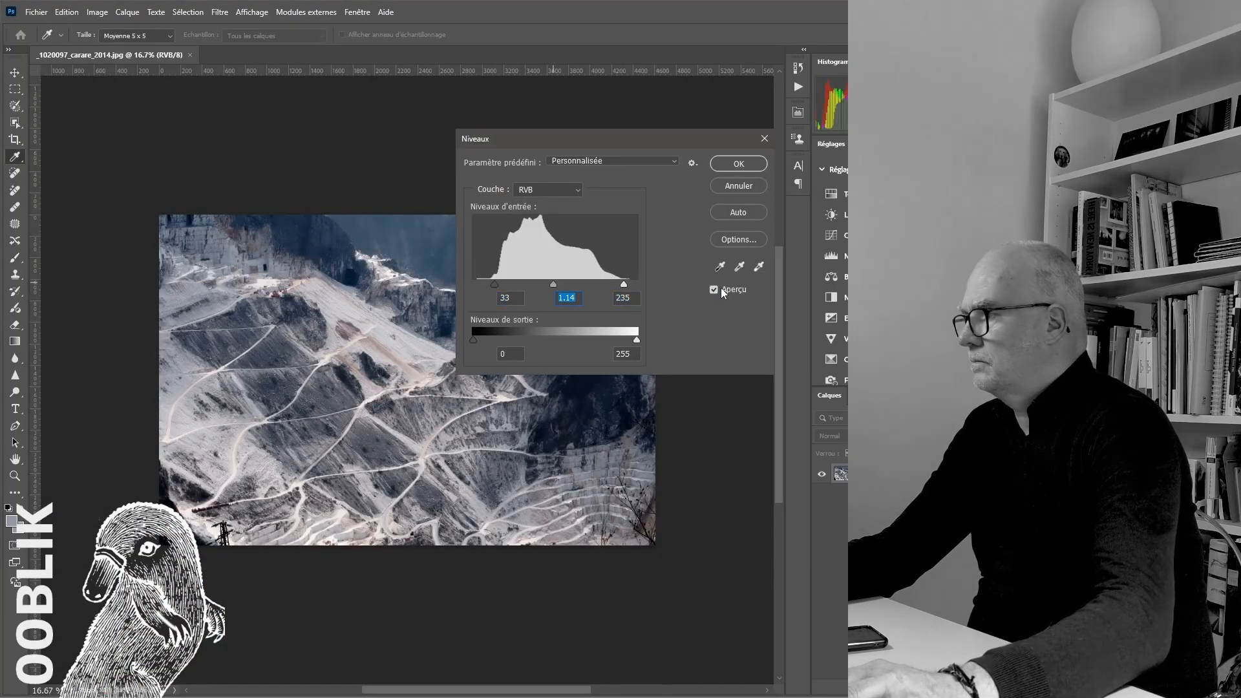
{"action": "left_click", "coordinate": [739, 164]}
Add a Selective Color adjustment layer and slightly raise the black amount in the chosen colour range
{"action": "scroll", "coordinate": [841, 310], "scroll_direction": "down", "scroll_amount": 3}
{"action": "left_click", "coordinate": [857, 162]}
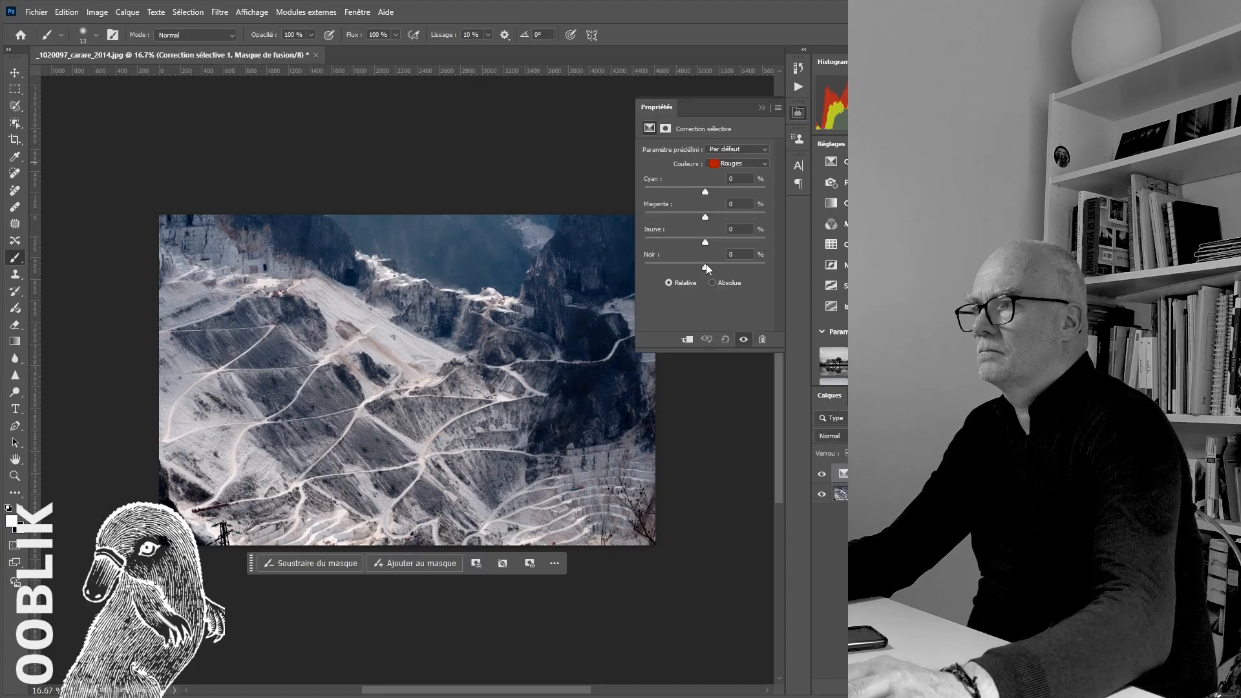
{"action": "left_click", "coordinate": [737, 163]}
{"action": "left_click", "coordinate": [734, 257]}
{"action": "left_click_drag", "start_coordinate": [705, 268], "coordinate": [711, 269]}
{"action": "left_click", "coordinate": [905, 569]}
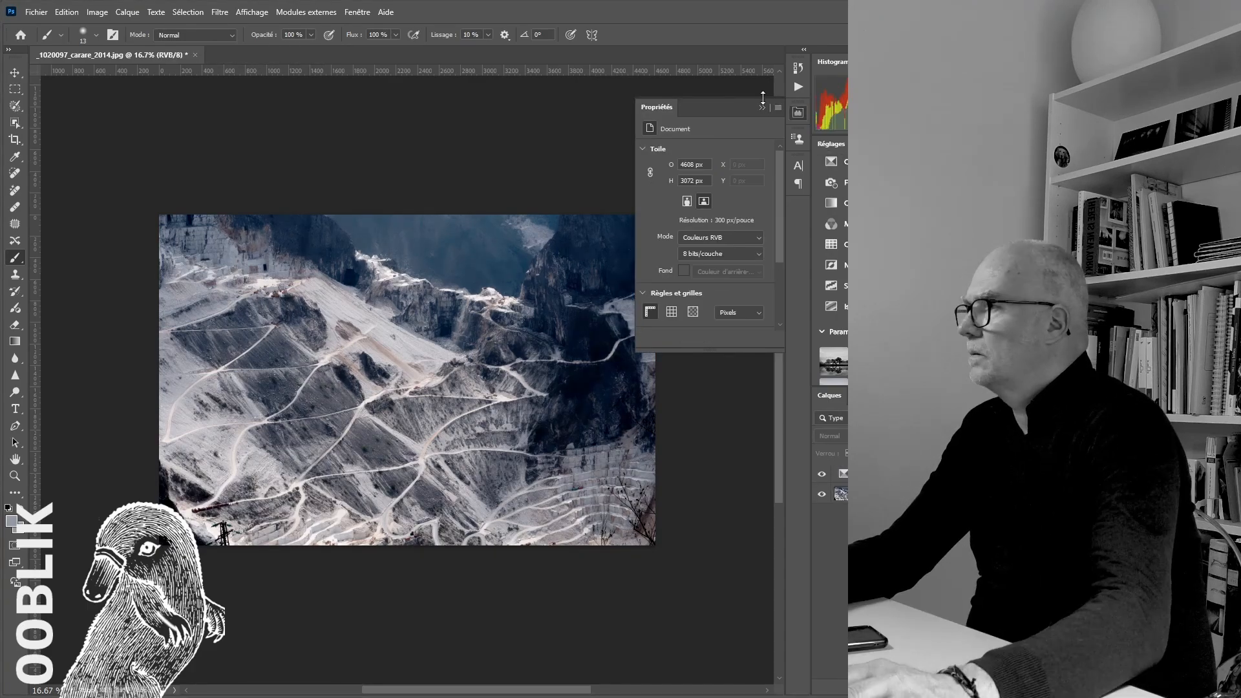
Add a Levels adjustment layer and neutralize the blue cast by sampling a grey point on the slope
{"action": "scroll", "coordinate": [834, 259], "scroll_direction": "up", "scroll_amount": 3}
{"action": "left_click", "coordinate": [832, 256]}
{"action": "left_click", "coordinate": [390, 360]}
{"action": "scroll", "coordinate": [330, 400], "scroll_direction": "up", "scroll_amount": 4}
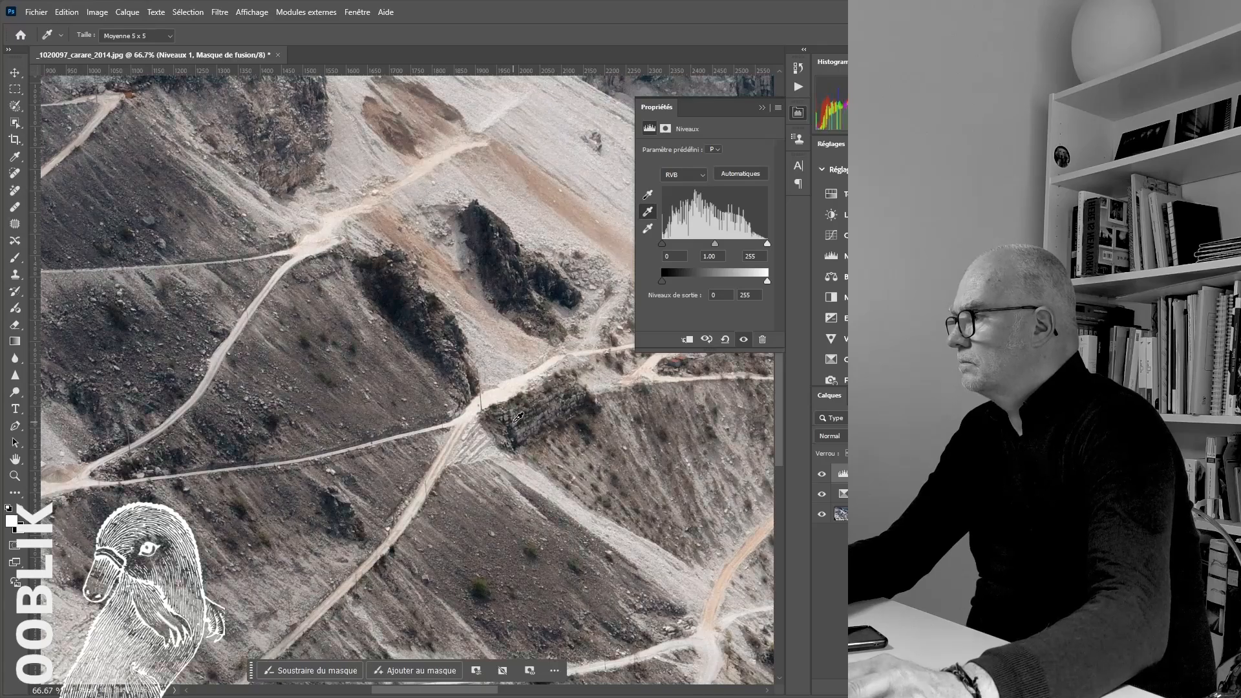
{"action": "key", "text": "ctrl+0"}
{"action": "scroll", "coordinate": [524, 387], "scroll_direction": "up", "scroll_amount": 2}
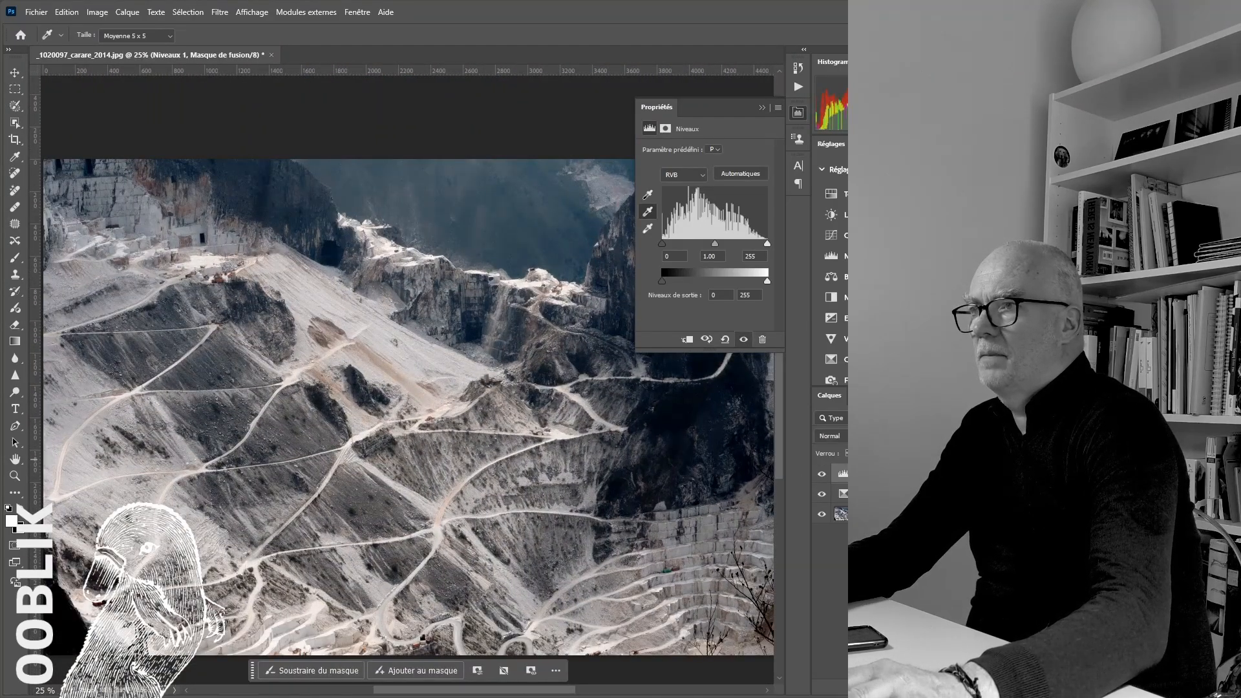
Merge the adjustment layers of the quarry-road photo and close it, saving the changes
{"action": "key", "text": "ctrl+shift+e"}
{"action": "key", "text": "ctrl+w"}
{"action": "key", "text": "Return"}
{"action": "key", "text": "Return"}
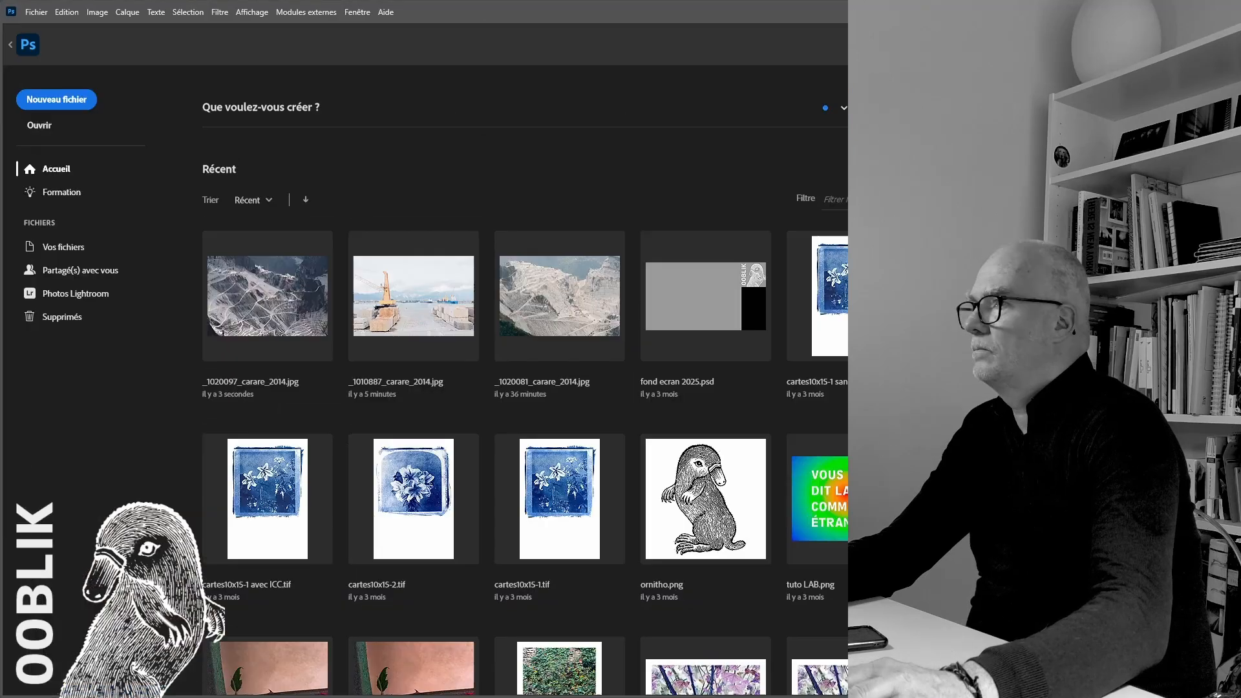
Switch back to InDesign and shift the last page's photo within its frame to an X position of about -2.5 mm
{"action": "key", "text": "alt+Tab"}
{"action": "key", "text": "alt+Tab"}
{"action": "left_click", "coordinate": [701, 471]}
{"action": "double_click", "coordinate": [460, 344]}
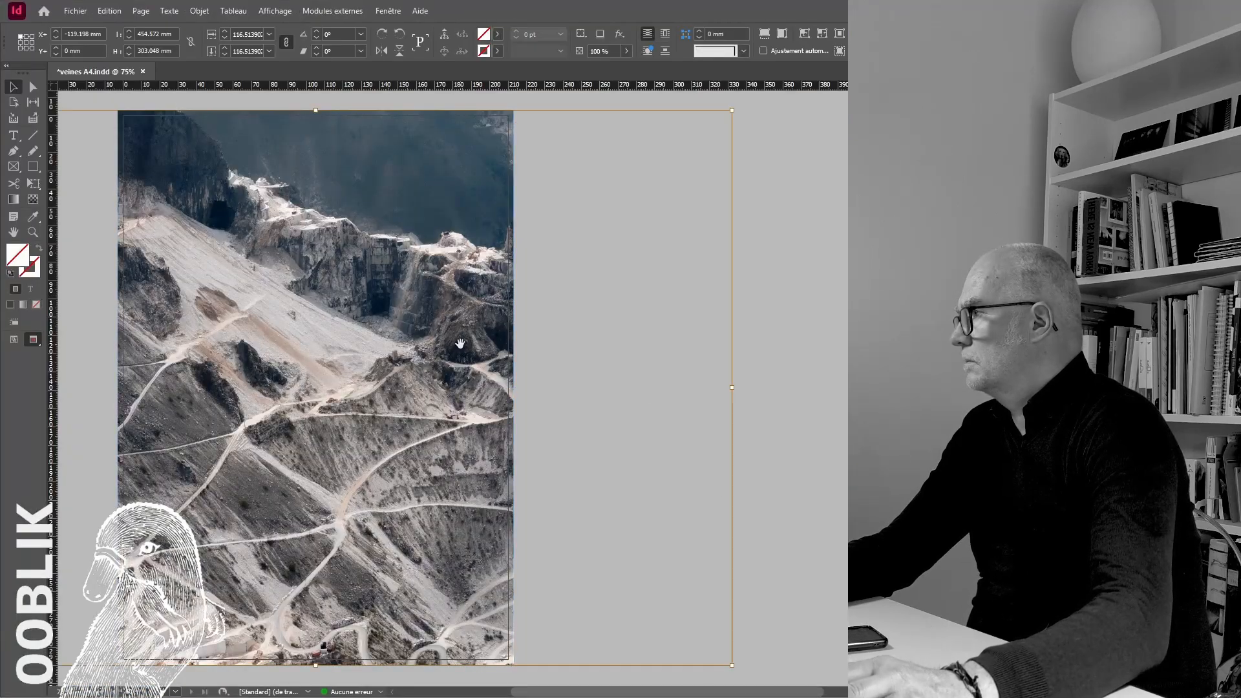
{"action": "key", "text": "ctrl+minus"}
{"action": "left_click_drag", "start_coordinate": [460, 344], "coordinate": [609, 350]}
{"action": "left_click", "coordinate": [210, 344]}
{"action": "scroll", "coordinate": [670, 527], "scroll_direction": "up", "scroll_amount": 2}
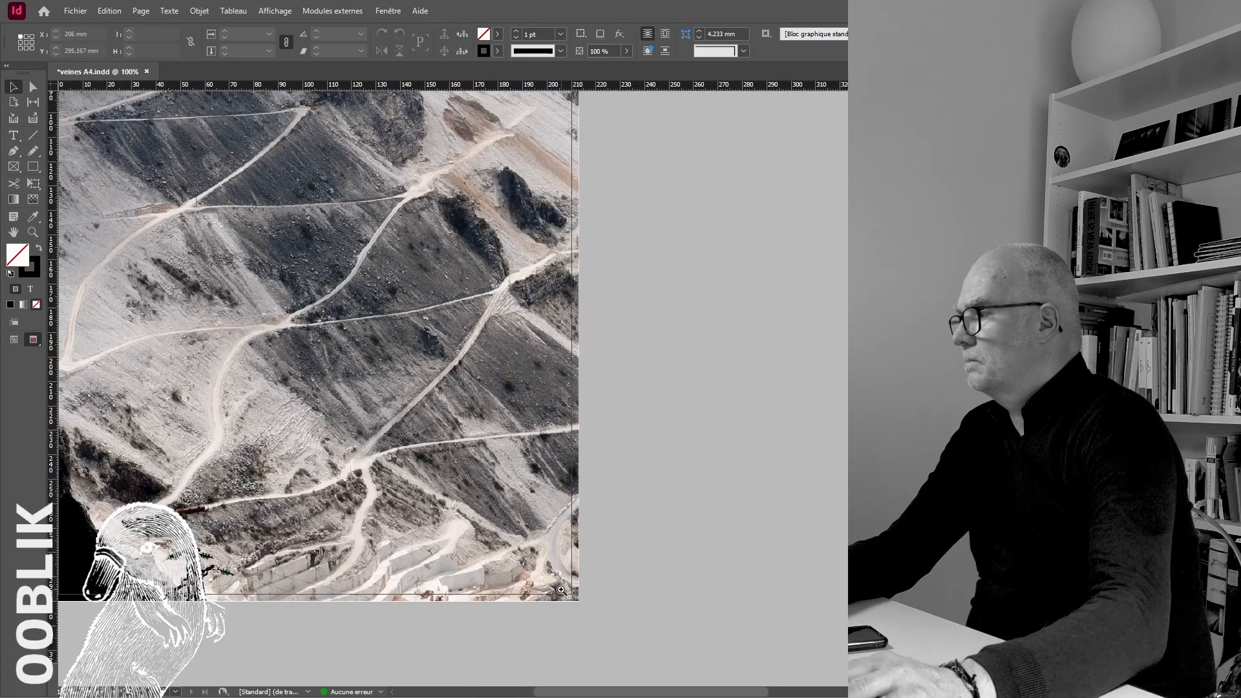
{"action": "left_click_drag", "start_coordinate": [311, 461], "coordinate": [494, 474]}
{"action": "double_click", "coordinate": [494, 474]}
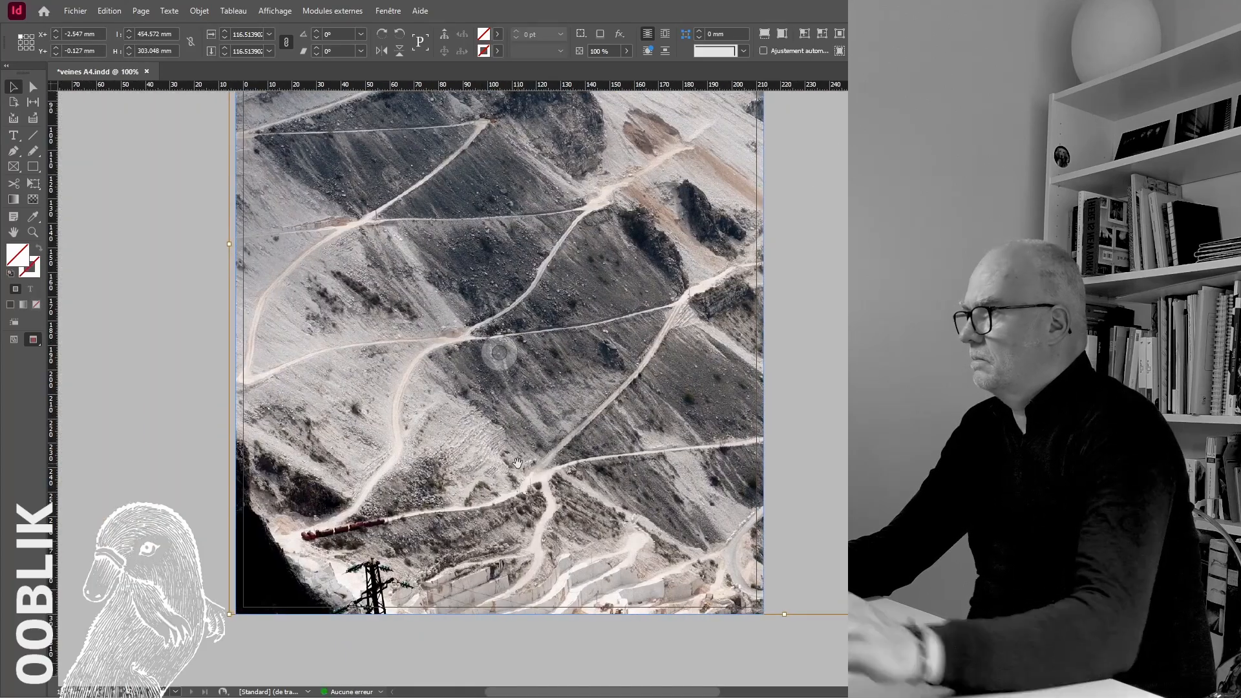
{"action": "left_click", "coordinate": [130, 222]}
Return to the cover and open its rock-face photo in Photoshop
{"action": "key", "text": "ctrl+minus"}
{"action": "key", "text": "ctrl+minus"}
{"action": "key", "text": "ctrl+minus"}
{"action": "scroll", "coordinate": [510, 388], "scroll_direction": "up", "scroll_amount": 10}
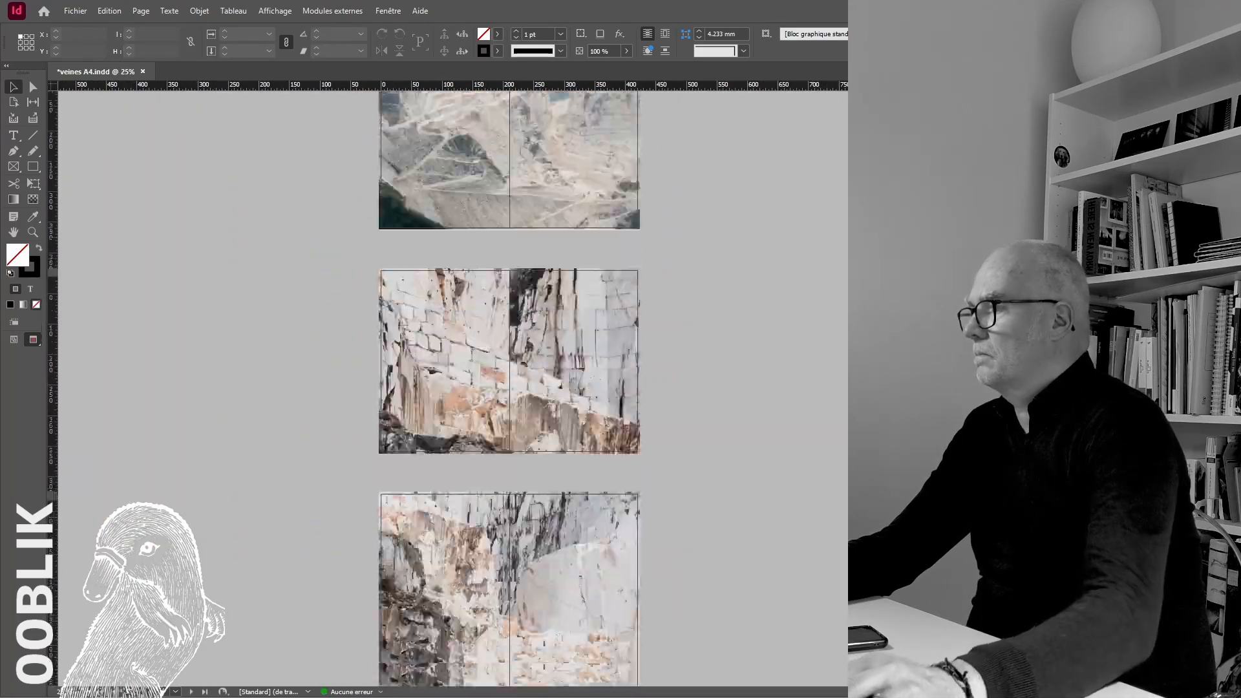
{"action": "scroll", "coordinate": [602, 310], "scroll_direction": "up", "scroll_amount": 10}
{"action": "right_click", "coordinate": [605, 239]}
{"action": "left_click", "coordinate": [662, 473]}
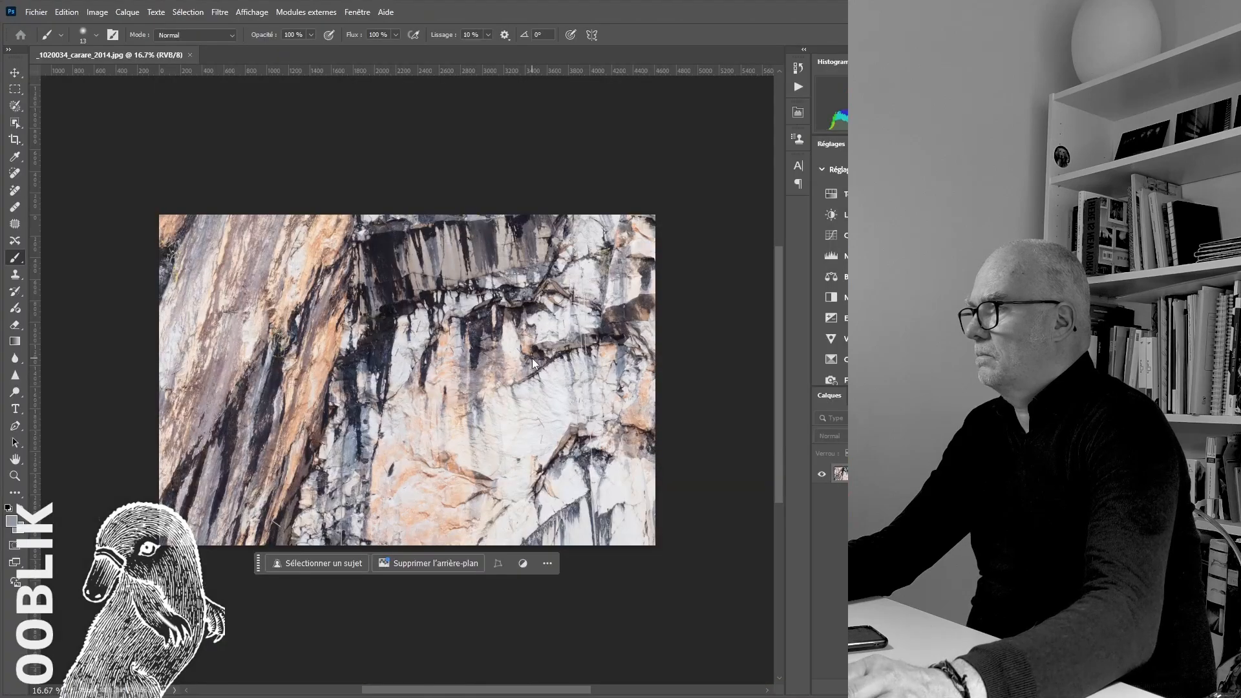
Darken the cover photo's shadows with Levels and close it, saving the changes
{"action": "key", "text": "ctrl+l"}
{"action": "left_click_drag", "start_coordinate": [481, 285], "coordinate": [492, 284]}
{"action": "left_click", "coordinate": [721, 287]}
{"action": "left_click", "coordinate": [720, 287]}
{"action": "key", "text": "Return"}
{"action": "key", "text": "ctrl+w"}
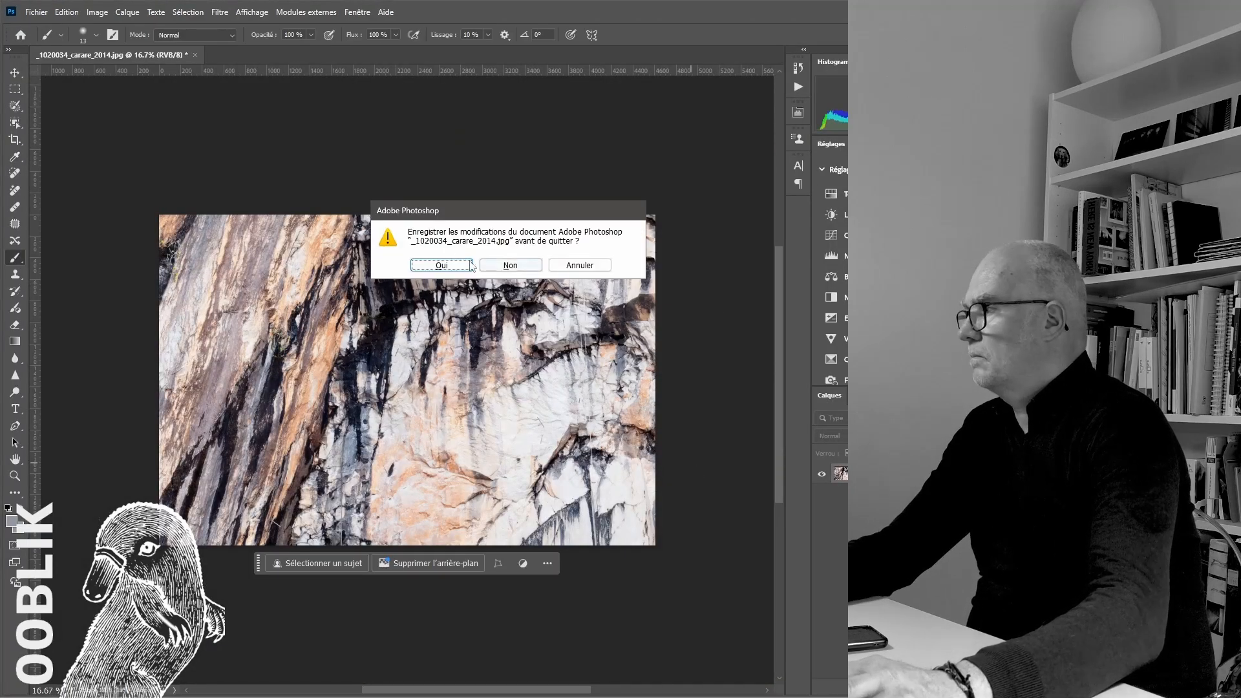
{"action": "left_click", "coordinate": [460, 265]}
{"action": "left_click", "coordinate": [679, 182]}
Open the photo of the quarry spread with the orange blocks, white boulder and black cable in Photoshop
{"action": "scroll", "coordinate": [747, 317], "scroll_direction": "down", "scroll_amount": 3}
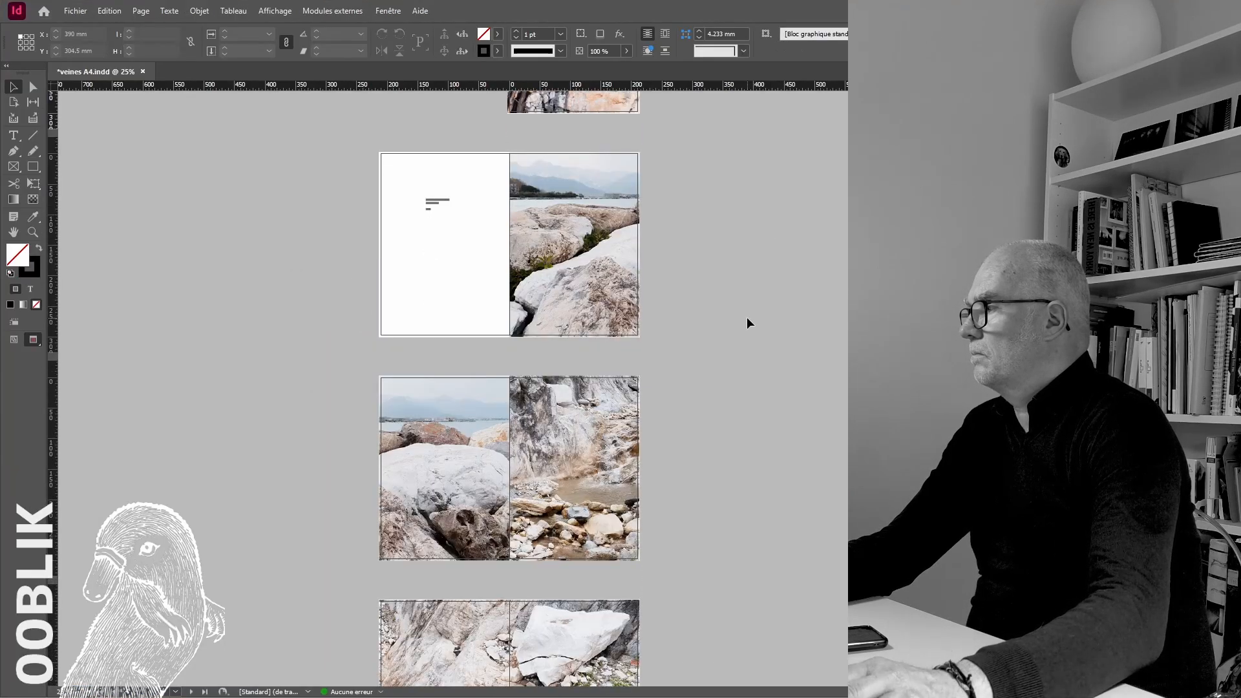
{"action": "scroll", "coordinate": [747, 317], "scroll_direction": "down", "scroll_amount": 10}
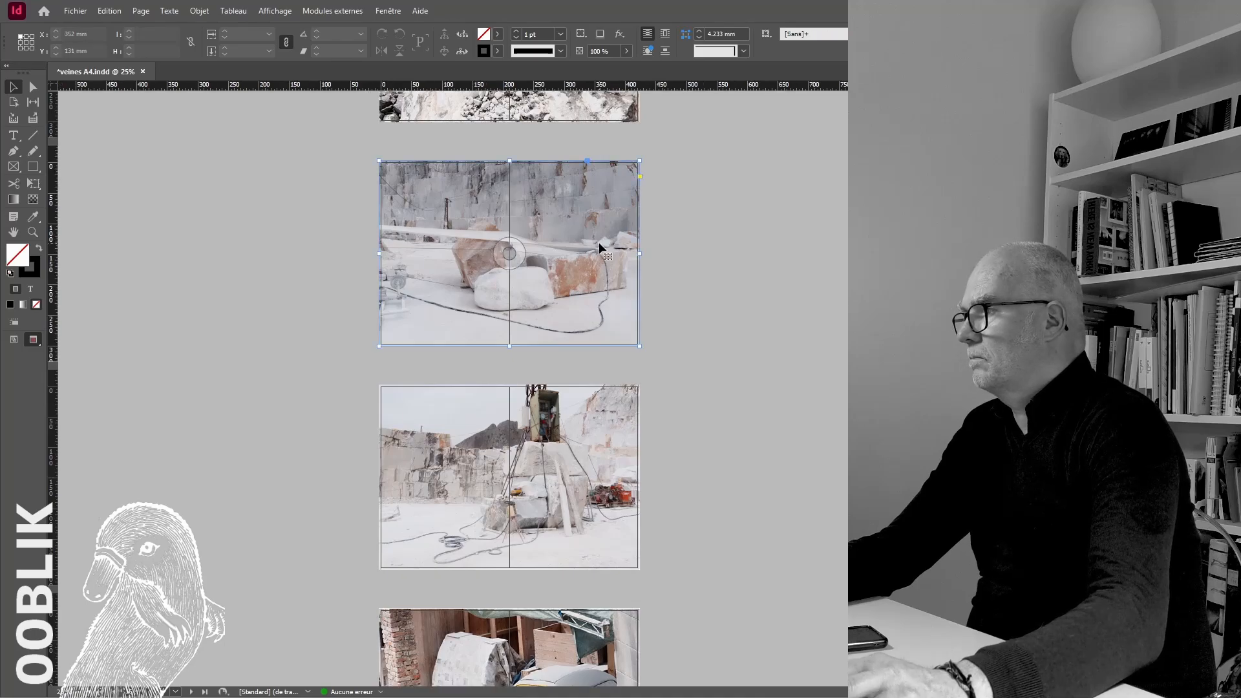
{"action": "right_click", "coordinate": [597, 275]}
{"action": "left_click", "coordinate": [653, 569]}
Apply Levels with a highlight input of 240 to the quarry block photo and close it, saving the changes
{"action": "key", "text": "ctrl+l"}
{"action": "left_click_drag", "start_coordinate": [637, 284], "coordinate": [627, 286]}
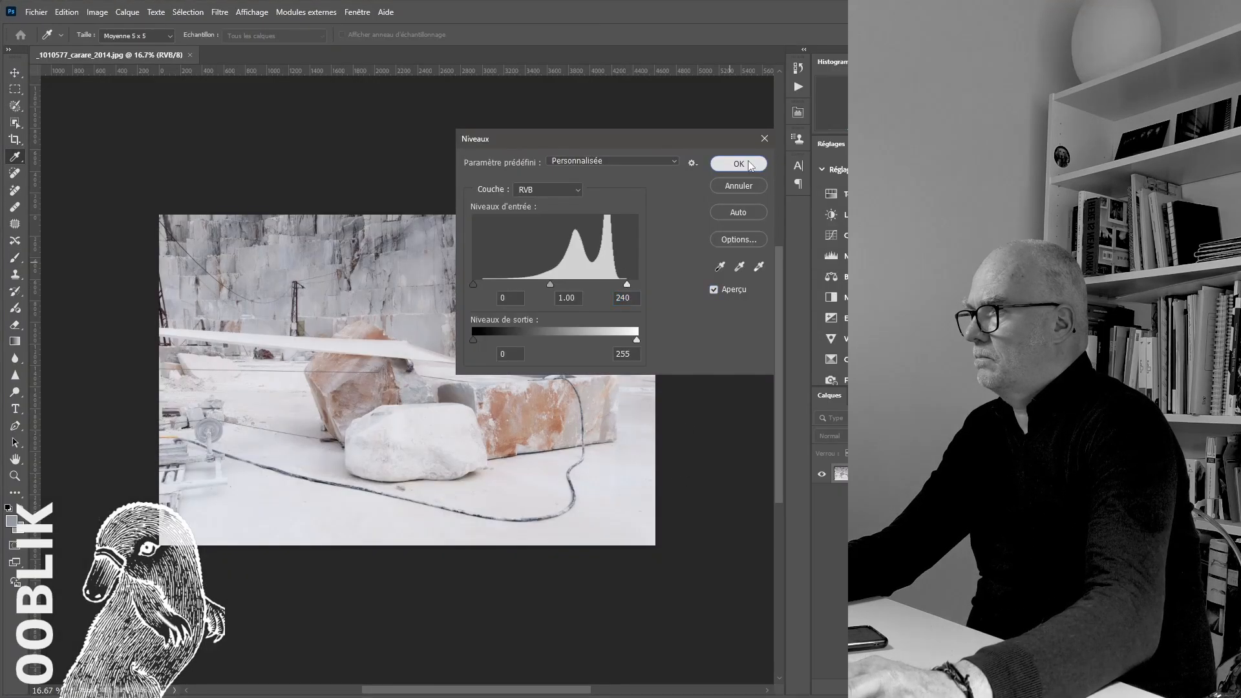
{"action": "left_click", "coordinate": [750, 165]}
{"action": "key", "text": "ctrl+w"}
{"action": "left_click", "coordinate": [460, 265]}
{"action": "left_click", "coordinate": [681, 181]}
Switch back to InDesign and extend the frame of the orange marble close-up to the spread's right bleed edge
{"action": "key", "text": "alt+Tab"}
{"action": "scroll", "coordinate": [664, 394], "scroll_direction": "down", "scroll_amount": 10}
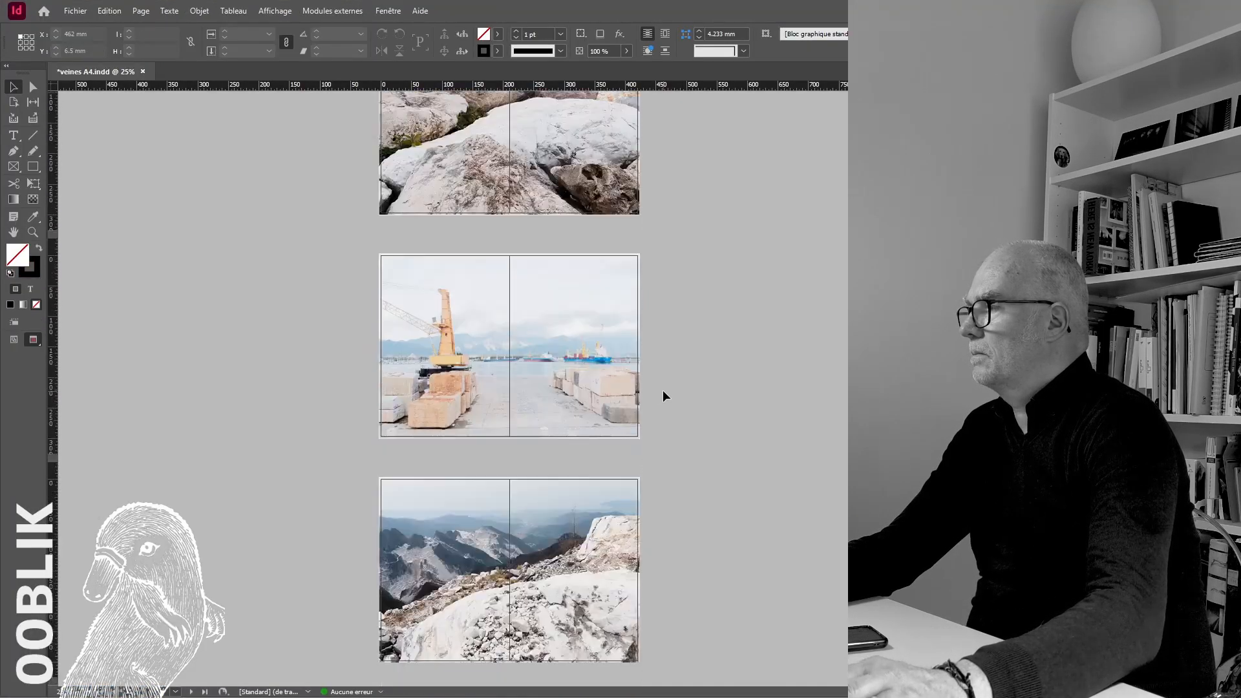
{"action": "scroll", "coordinate": [664, 395], "scroll_direction": "down", "scroll_amount": 15}
{"action": "left_click", "coordinate": [603, 479]}
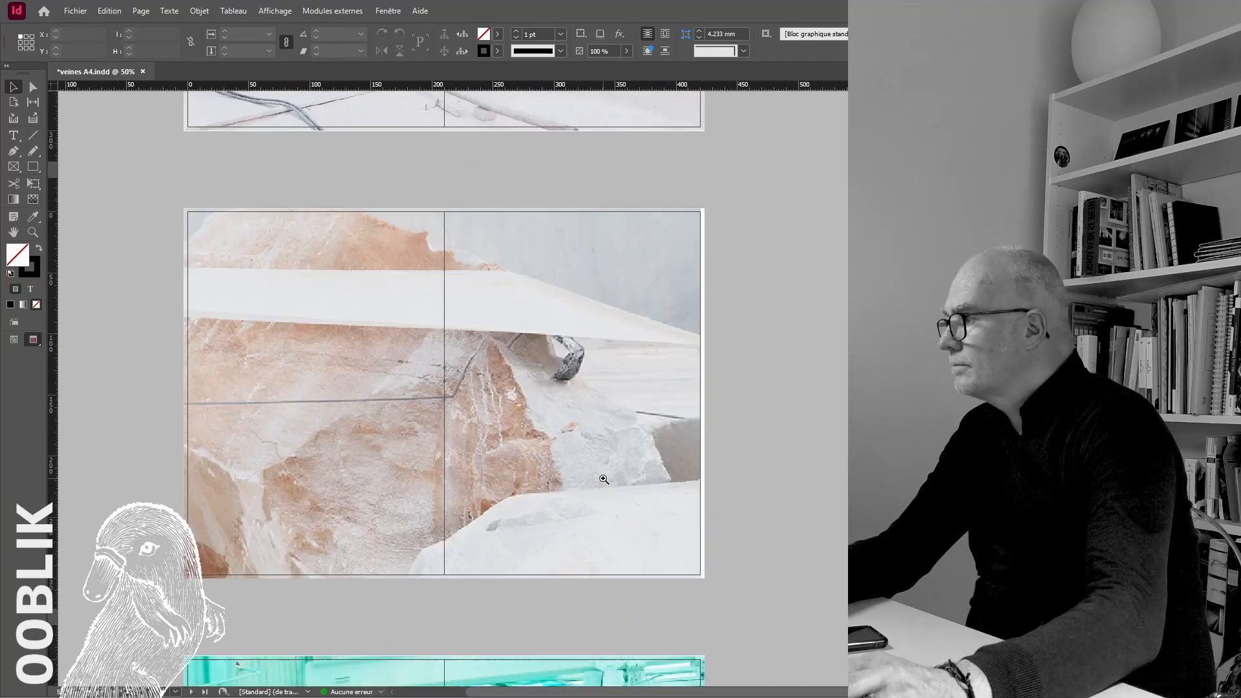
{"action": "left_click", "coordinate": [604, 479], "text": "ctrl"}
{"action": "left_click", "coordinate": [614, 310]}
{"action": "left_click_drag", "start_coordinate": [654, 260], "coordinate": [659, 260]}
{"action": "left_click", "coordinate": [746, 320]}
Check the right edge of the yellow car spread and review the turquoise workshop spreads and the neighbouring quarry spreads
{"action": "scroll", "coordinate": [746, 321], "scroll_direction": "down", "scroll_amount": 10}
{"action": "left_click", "coordinate": [659, 320], "text": "ctrl"}
{"action": "left_click", "coordinate": [660, 321], "text": "ctrl"}
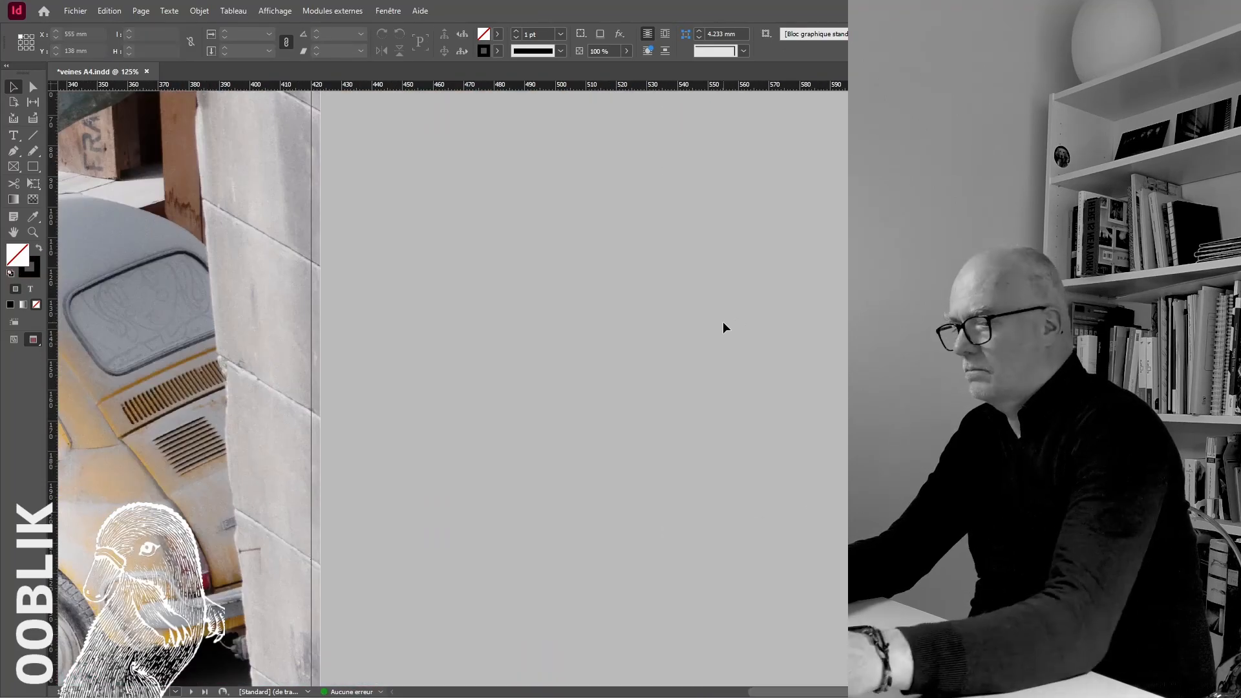
{"action": "key", "text": "ctrl+minus"}
{"action": "key", "text": "ctrl+minus"}
{"action": "key", "text": "ctrl+minus"}
{"action": "key", "text": "ctrl+minus"}
{"action": "scroll", "coordinate": [723, 321], "scroll_direction": "down", "scroll_amount": 10}
{"action": "key", "text": "ctrl+plus"}
{"action": "scroll", "coordinate": [722, 321], "scroll_direction": "down", "scroll_amount": 15}
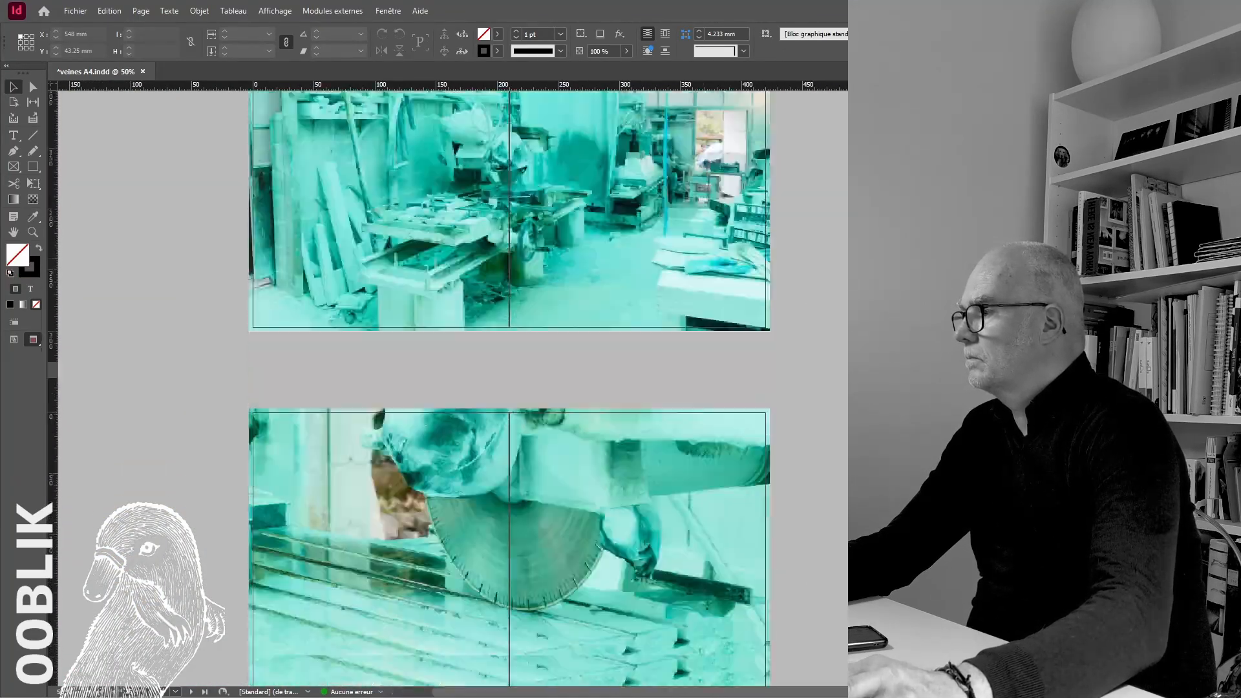
{"action": "scroll", "coordinate": [510, 388], "scroll_direction": "up", "scroll_amount": 15}
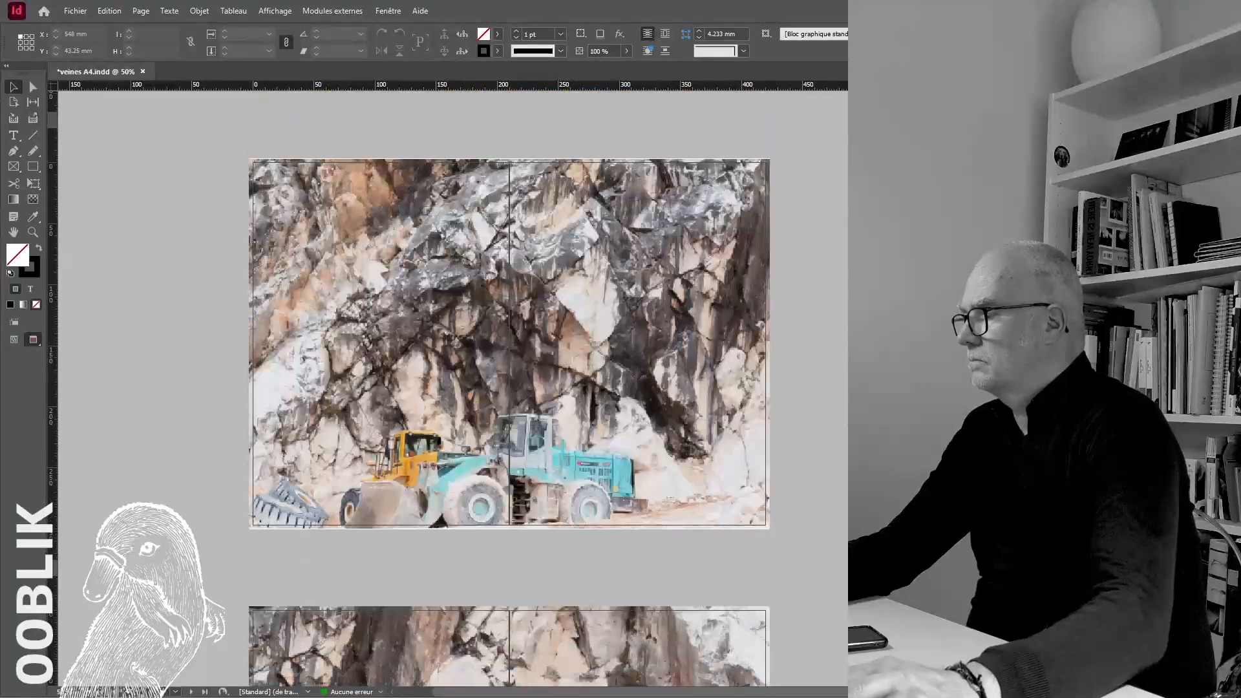
Paste the VEINES title beside the back cover and move it onto the quarry road photo
{"action": "scroll", "coordinate": [509, 388], "scroll_direction": "down", "scroll_amount": 15}
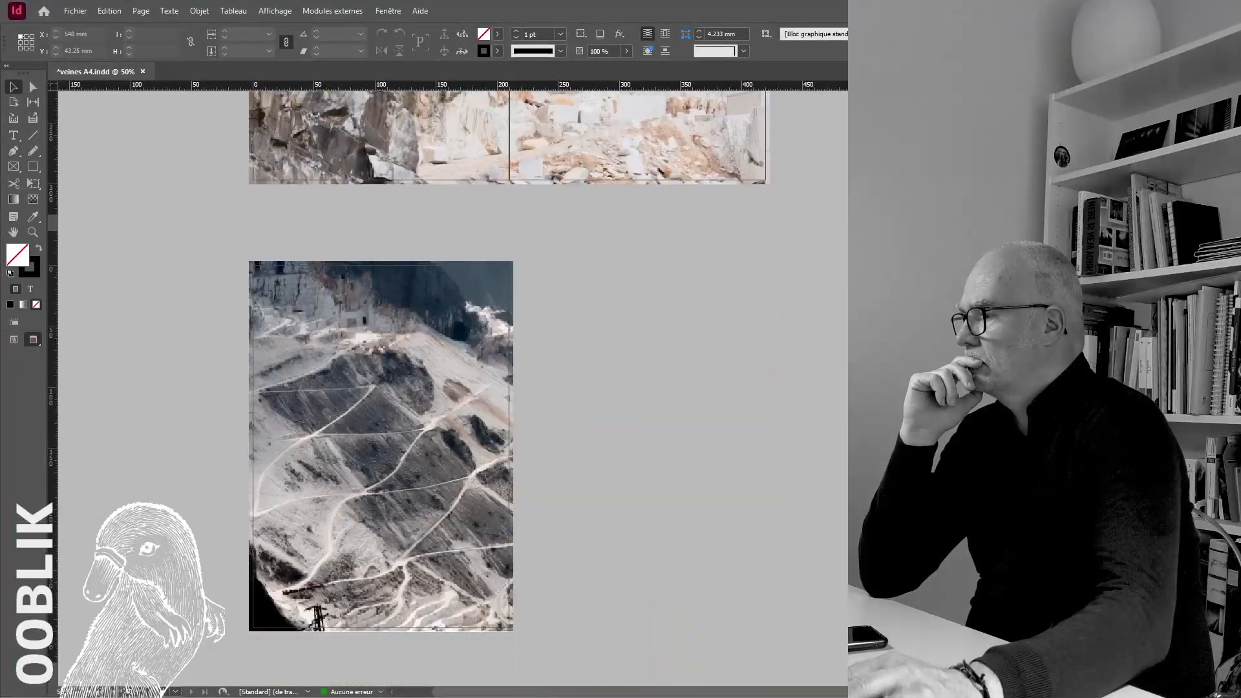
{"action": "scroll", "coordinate": [453, 388], "scroll_direction": "up", "scroll_amount": 15}
{"action": "scroll", "coordinate": [452, 388], "scroll_direction": "down", "scroll_amount": 15}
{"action": "left_click", "coordinate": [381, 446]}
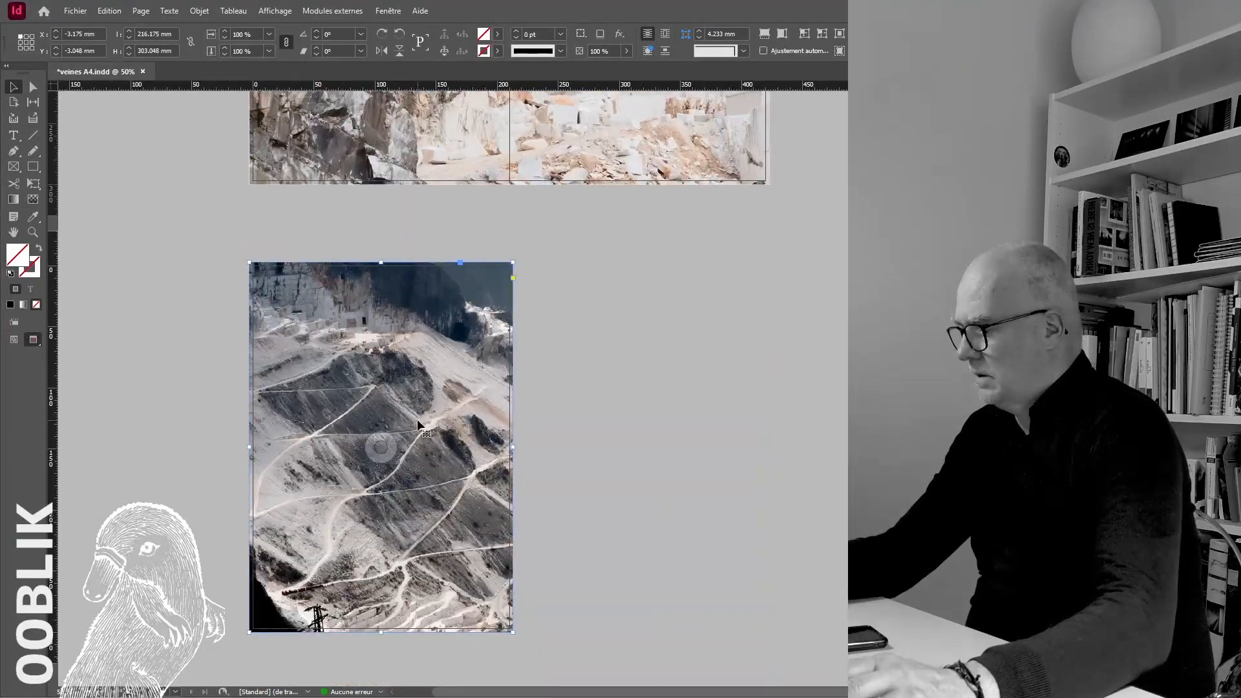
{"action": "right_click", "coordinate": [417, 424]}
{"action": "left_click", "coordinate": [517, 266]}
{"action": "key", "text": "w"}
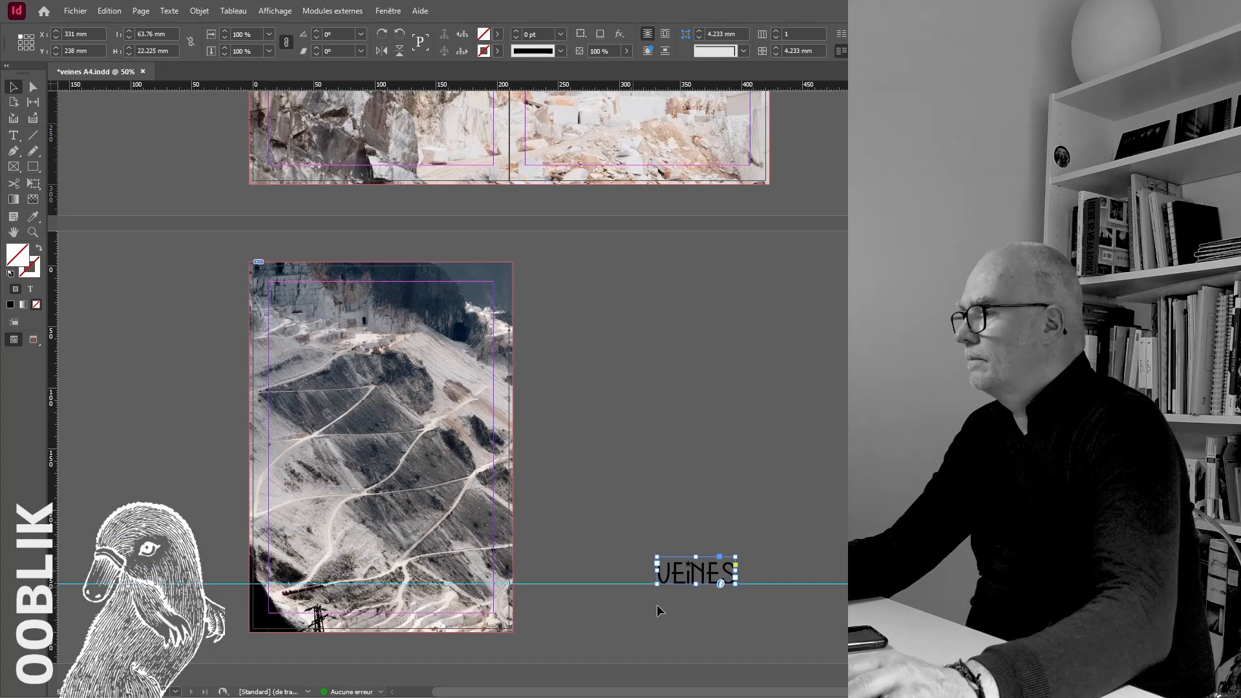
{"action": "left_click_drag", "start_coordinate": [424, 572], "coordinate": [426, 582]}
{"action": "key", "text": "w"}
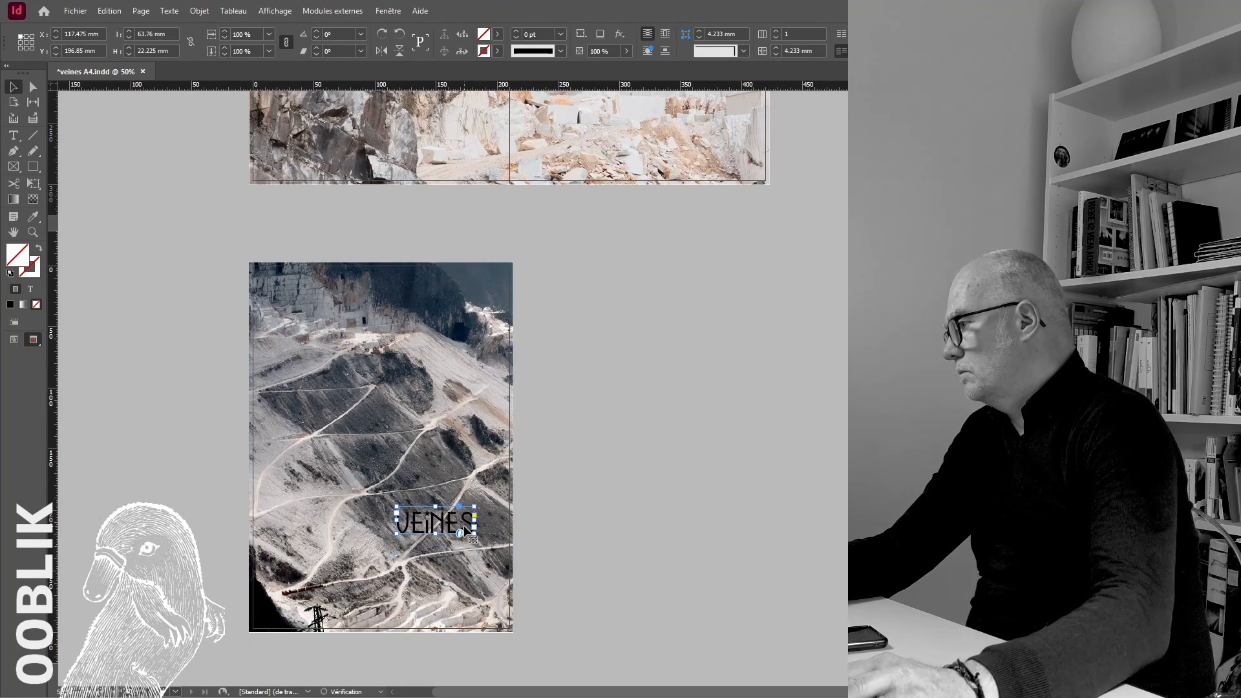
Set the back cover's VEINES title text to the [Papier] colour
{"action": "double_click", "coordinate": [463, 526]}
{"action": "key", "text": "ctrl+a"}
{"action": "left_click", "coordinate": [525, 35]}
{"action": "left_click", "coordinate": [446, 103]}
{"action": "key", "text": "Escape"}
{"action": "left_click", "coordinate": [653, 226]}
Move the white VEINES title down to the horizontal guide near the lower edge of the back cover
{"action": "left_click_drag", "start_coordinate": [454, 514], "coordinate": [446, 573]}
{"action": "key", "text": "w"}
{"action": "left_click", "coordinate": [561, 553]}
{"action": "scroll", "coordinate": [561, 553], "scroll_direction": "up", "scroll_amount": 20}
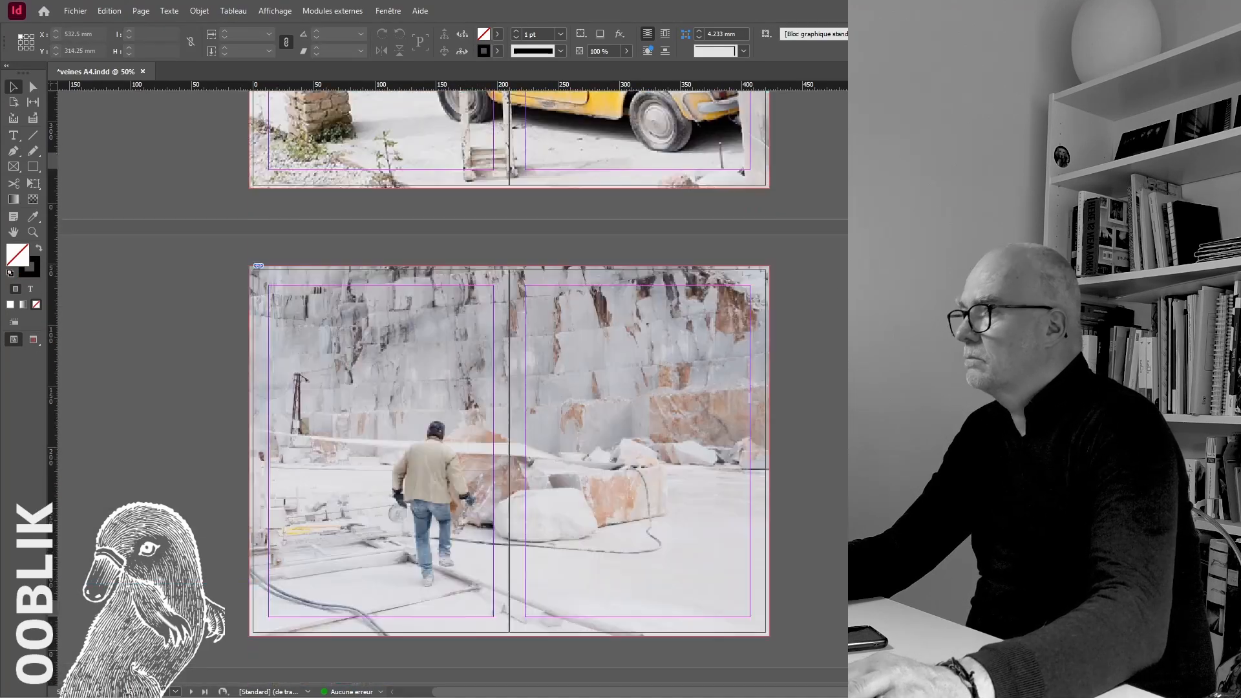
{"action": "left_click", "coordinate": [670, 445]}
{"action": "scroll", "coordinate": [670, 452], "scroll_direction": "down", "scroll_amount": 20}
Set the back cover title's position to X 121 mm and Y 238 mm
{"action": "left_click", "coordinate": [457, 576]}
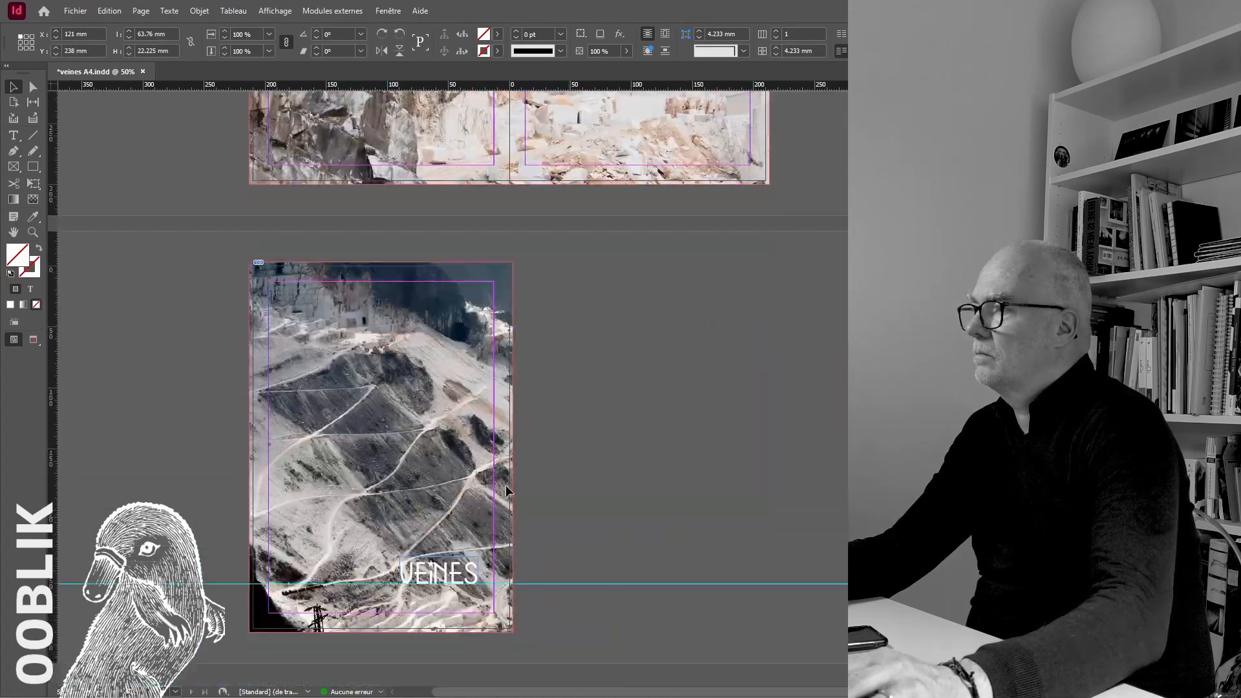
{"action": "left_click_drag", "start_coordinate": [99, 32], "coordinate": [36, 31]}
{"action": "type", "text": "121"}
{"action": "key", "text": "Tab"}
{"action": "type", "text": "238"}
{"action": "key", "text": "Tab"}
{"action": "left_click", "coordinate": [728, 452]}
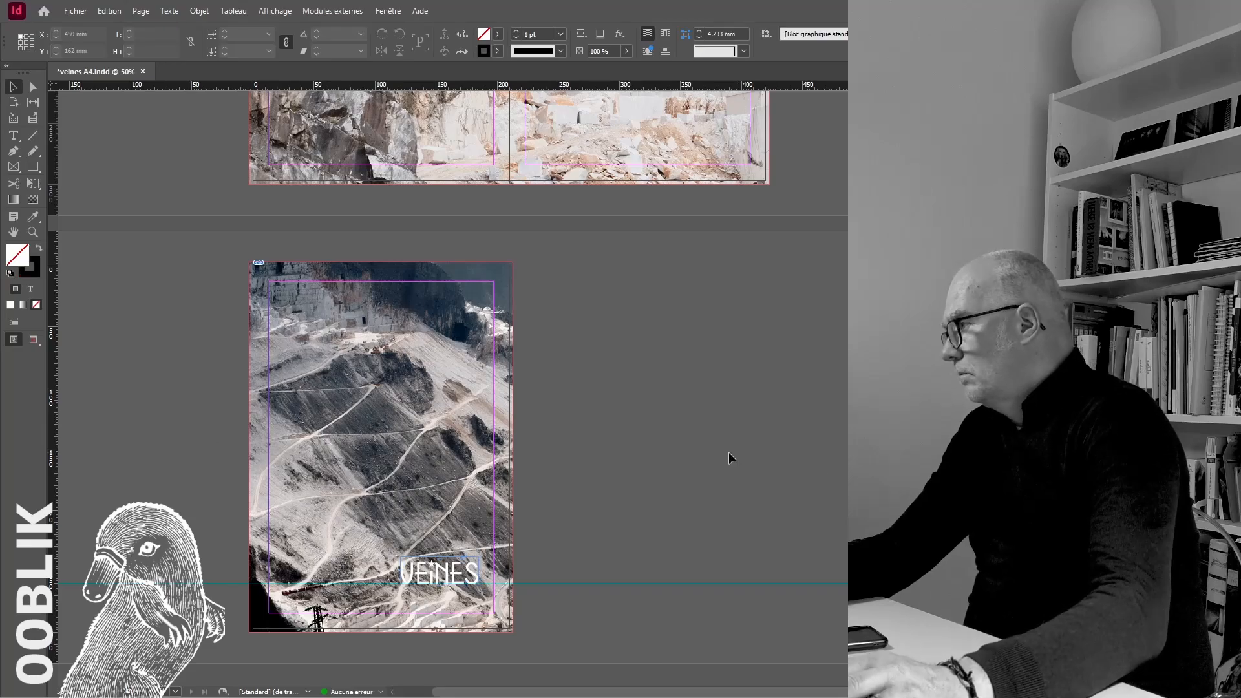
Nudge the back cover title sideways to X 124.25 mm while previewing the page at 100%
{"action": "left_click", "coordinate": [35, 337]}
{"action": "key", "text": "ctrl+plus"}
{"action": "key", "text": "ctrl+plus"}
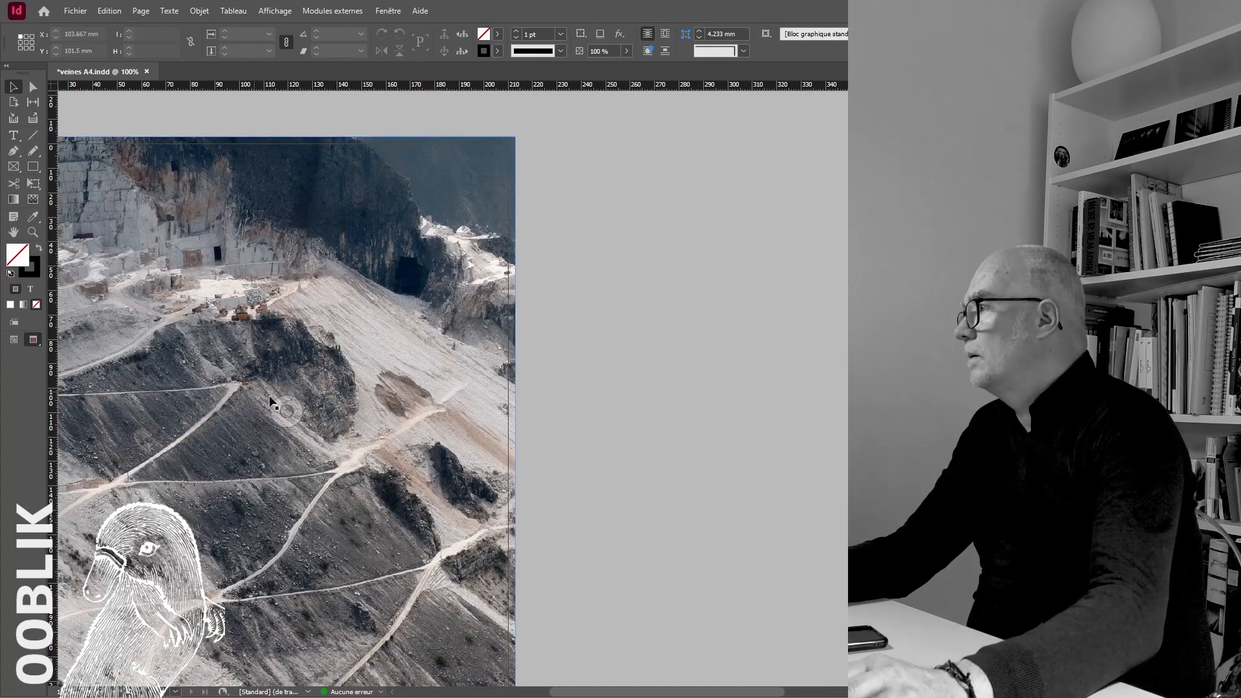
{"action": "scroll", "coordinate": [494, 518], "scroll_direction": "down", "scroll_amount": 5}
{"action": "left_click", "coordinate": [370, 482]}
{"action": "key", "text": "Right"}
{"action": "key", "text": "Right"}
{"action": "key", "text": "Right"}
{"action": "key", "text": "Right"}
{"action": "key", "text": "Right"}
{"action": "key", "text": "Right"}
{"action": "key", "text": "Right"}
{"action": "key", "text": "Right"}
{"action": "key", "text": "Right"}
{"action": "key", "text": "Right"}
{"action": "key", "text": "Right"}
{"action": "key", "text": "Right"}
{"action": "key", "text": "Right"}
{"action": "key", "text": "Right"}
{"action": "key", "text": "Right"}
{"action": "key", "text": "Right"}
{"action": "key", "text": "Right"}
{"action": "key", "text": "Right"}
{"action": "key", "text": "Right"}
{"action": "key", "text": "Right"}
{"action": "key", "text": "Right"}
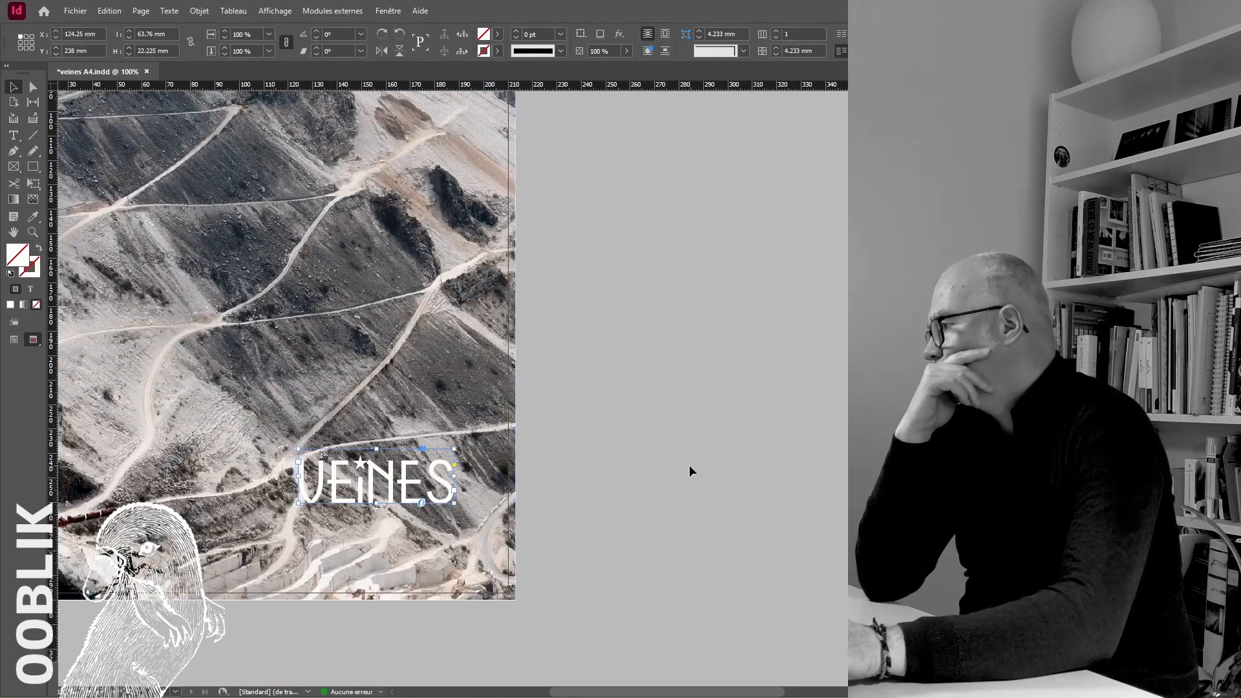
{"action": "left_click", "coordinate": [689, 464]}
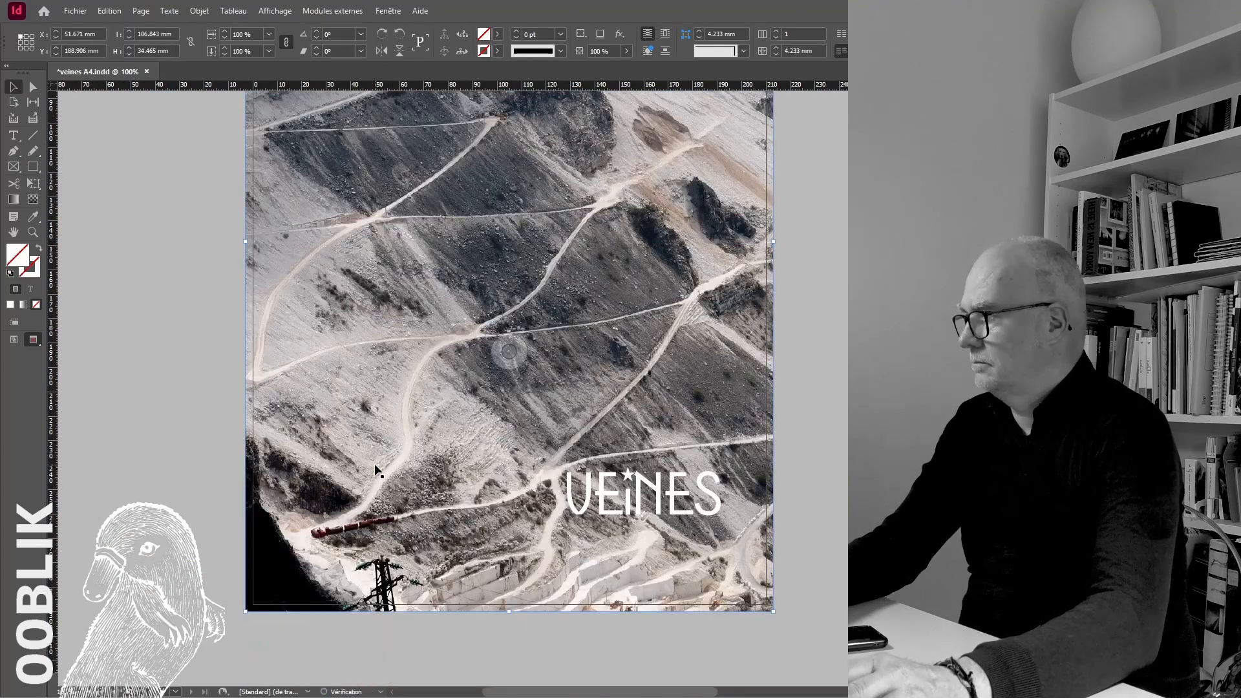
Colour the "Marmo di Carrara" credit text [Papier] and move its frame to the back cover's left margin, beside the title
{"action": "left_click", "coordinate": [349, 513]}
{"action": "left_click", "coordinate": [524, 34]}
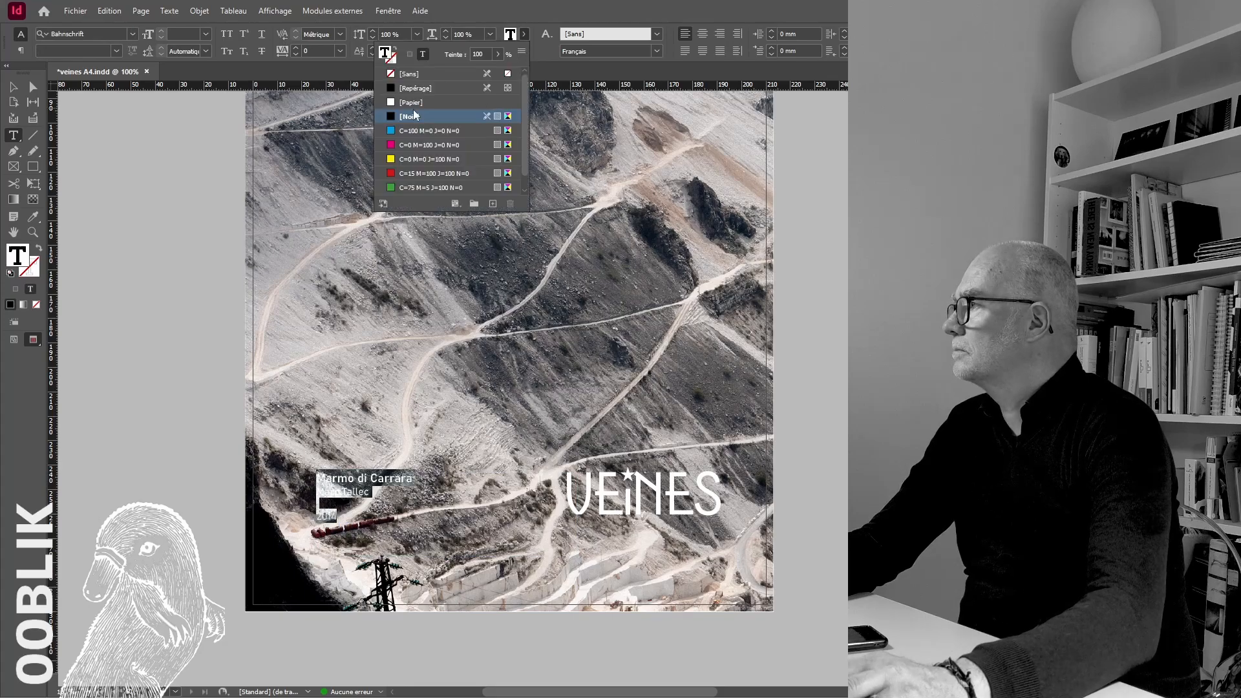
{"action": "double_click", "coordinate": [419, 102]}
{"action": "key", "text": "Escape"}
{"action": "left_click", "coordinate": [338, 515]}
{"action": "left_click", "coordinate": [13, 87]}
{"action": "left_click_drag", "start_coordinate": [341, 506], "coordinate": [194, 475]}
{"action": "left_click", "coordinate": [14, 340]}
Date the back cover credit block "juin 2025" and add the line "print by OOBLIK" below it
{"action": "scroll", "coordinate": [251, 482], "scroll_direction": "up", "scroll_amount": 1}
{"action": "double_click", "coordinate": [251, 482]}
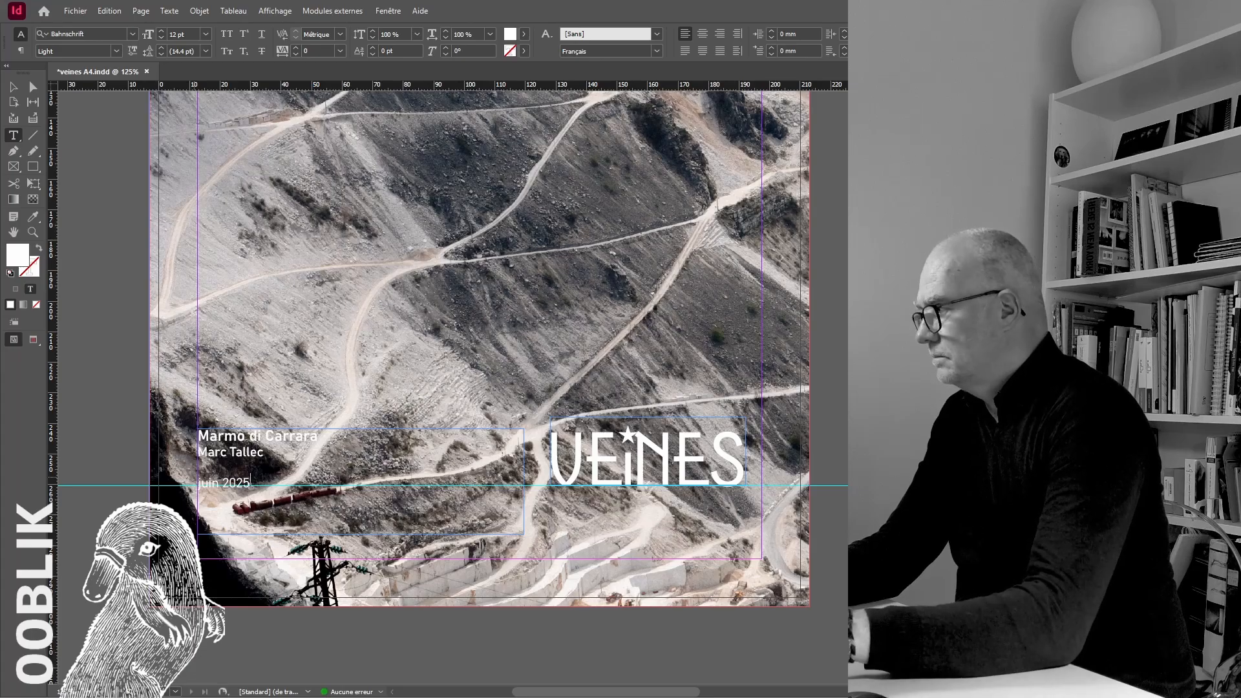
{"action": "left_click", "coordinate": [13, 87]}
{"action": "left_click", "coordinate": [134, 589]}
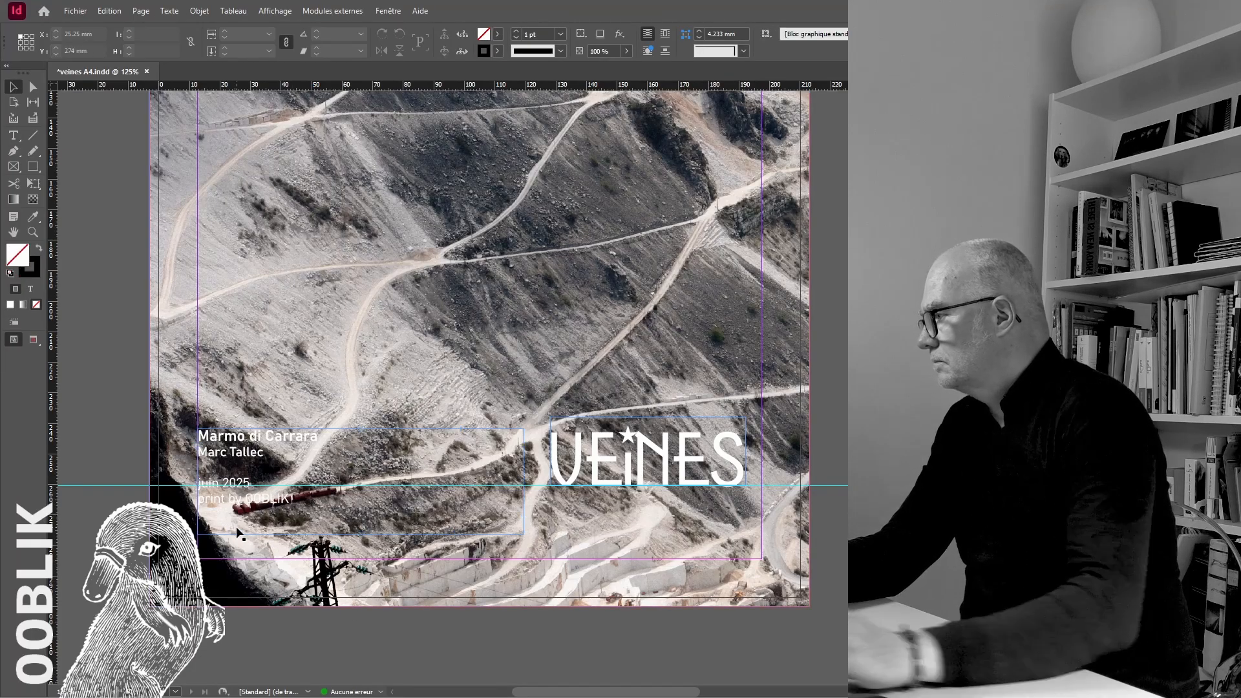
Nudge the credit block up and outward to X 8.7 mm and Y 236.01 mm, checking it in preview
{"action": "key", "text": "Up"}
{"action": "key", "text": "Up"}
{"action": "key", "text": "Up"}
{"action": "key", "text": "Up"}
{"action": "key", "text": "Up"}
{"action": "key", "text": "Up"}
{"action": "key", "text": "Up"}
{"action": "key", "text": "Up"}
{"action": "key", "text": "Up"}
{"action": "key", "text": "Up"}
{"action": "key", "text": "Up"}
{"action": "key", "text": "Up"}
{"action": "key", "text": "Up"}
{"action": "key", "text": "Up"}
{"action": "key", "text": "Up"}
{"action": "key", "text": "Up"}
{"action": "key", "text": "Up"}
{"action": "key", "text": "Up"}
{"action": "key", "text": "Up"}
{"action": "key", "text": "Up"}
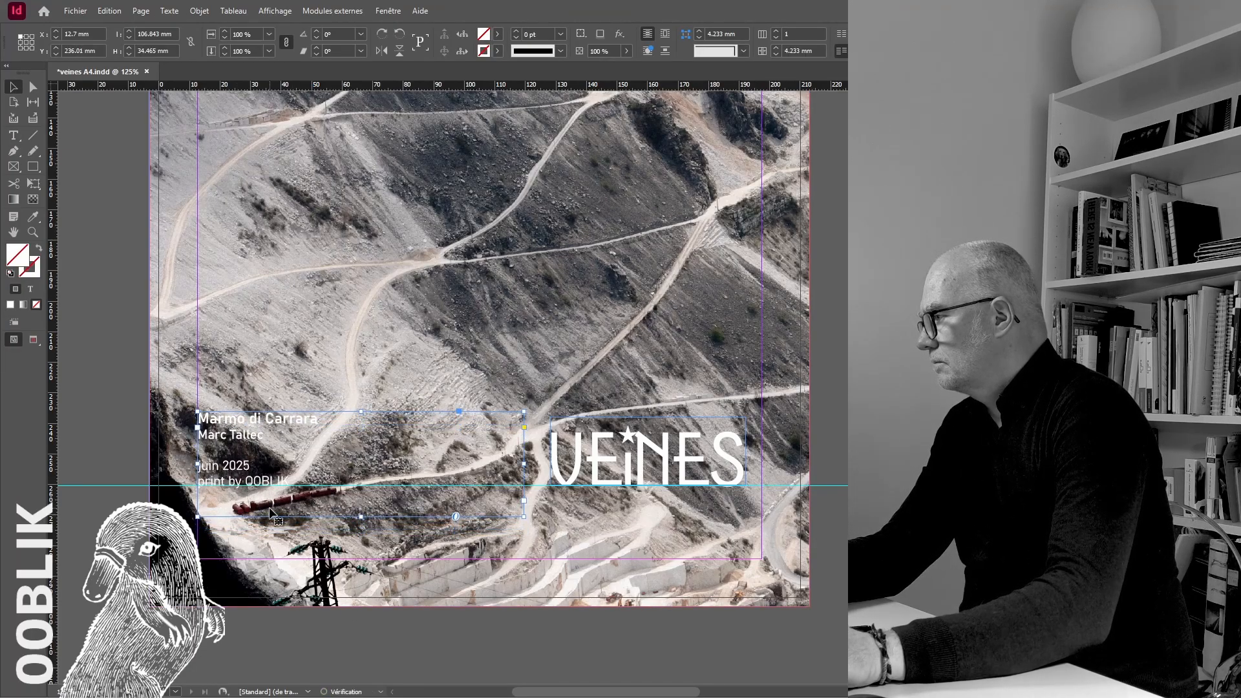
{"action": "key", "text": "Left"}
{"action": "key", "text": "Left"}
{"action": "key", "text": "Left"}
{"action": "key", "text": "Left"}
{"action": "key", "text": "Left"}
{"action": "key", "text": "Left"}
{"action": "key", "text": "Left"}
{"action": "key", "text": "Left"}
{"action": "key", "text": "Left"}
{"action": "key", "text": "Left"}
{"action": "key", "text": "Left"}
{"action": "key", "text": "Left"}
{"action": "key", "text": "Left"}
{"action": "key", "text": "Left"}
{"action": "key", "text": "Left"}
{"action": "key", "text": "Left"}
{"action": "key", "text": "w"}
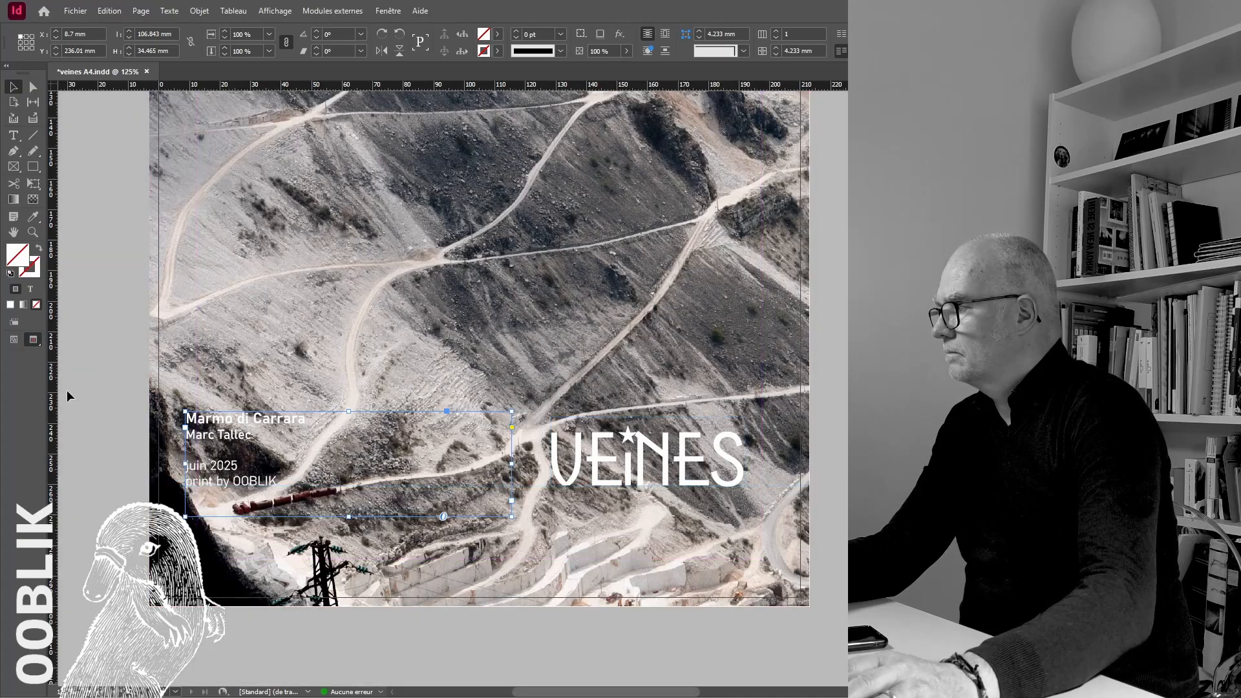
{"action": "left_click", "coordinate": [112, 428]}
Try the credit block rotated 90° and placed vertically in the back cover's dark lower-left corner
{"action": "key", "text": "ctrl+minus"}
{"action": "key", "text": "ctrl+minus"}
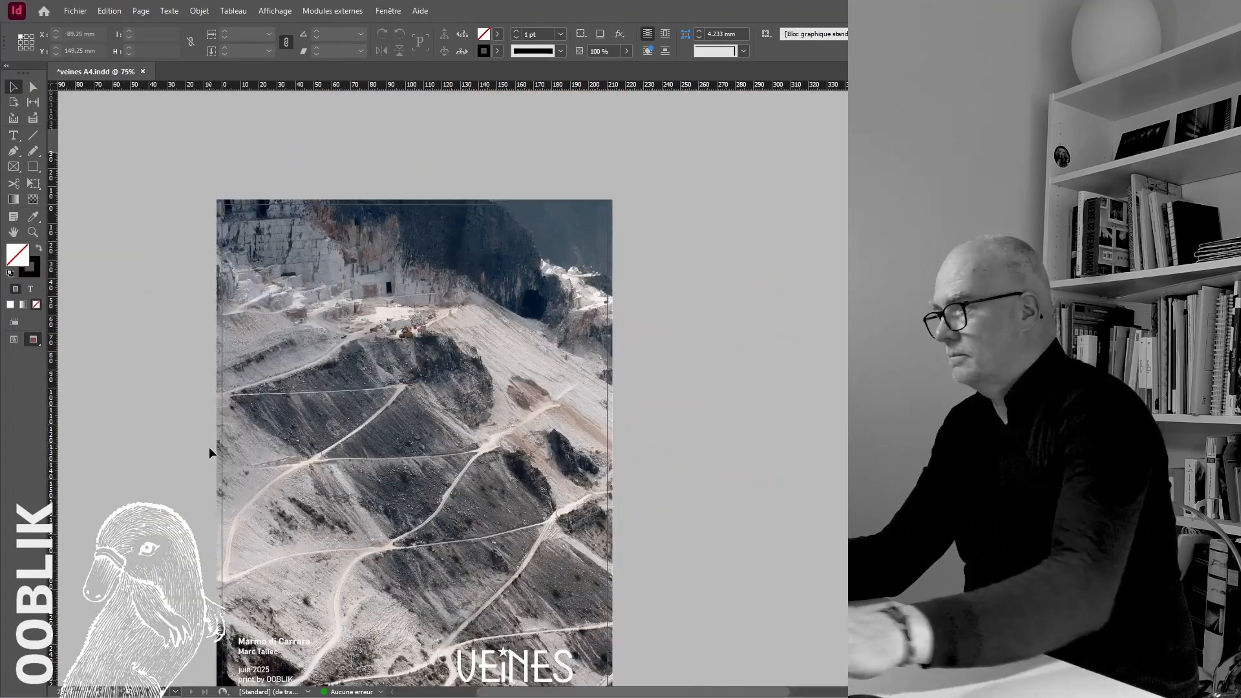
{"action": "scroll", "coordinate": [208, 453], "scroll_direction": "down", "scroll_amount": 3}
{"action": "left_click", "coordinate": [415, 558]}
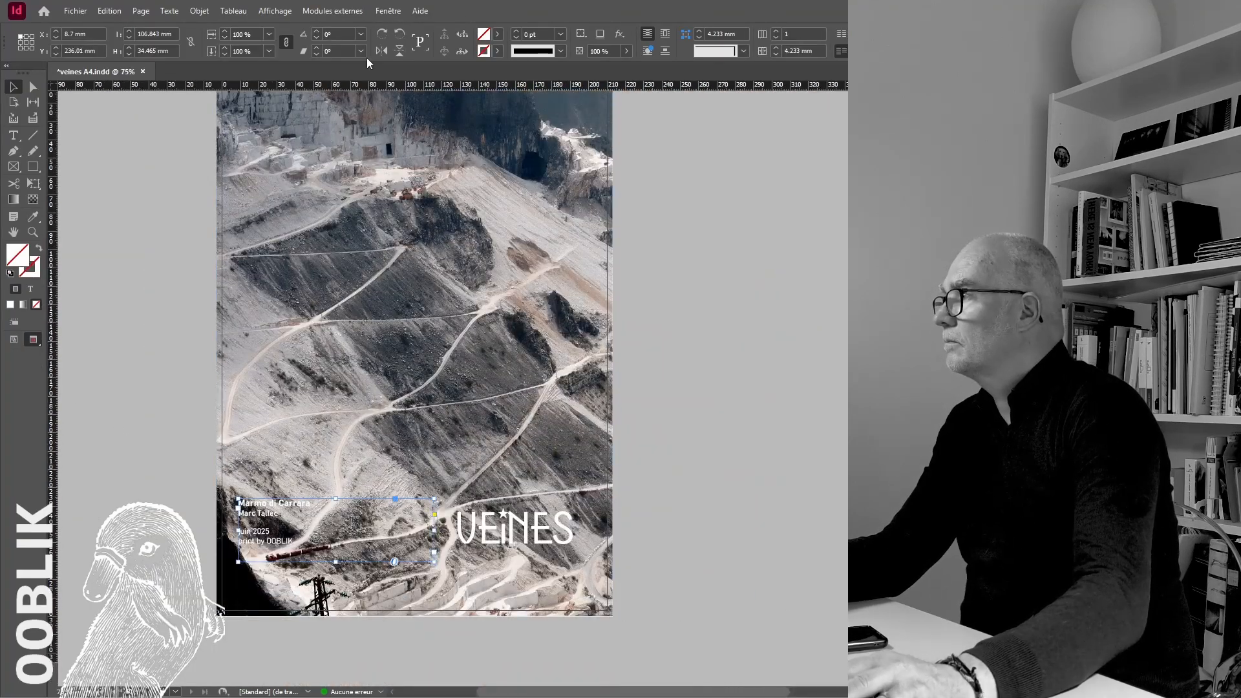
{"action": "left_click", "coordinate": [399, 33]}
{"action": "left_click_drag", "start_coordinate": [280, 453], "coordinate": [511, 550]}
{"action": "left_click", "coordinate": [162, 549]}
{"action": "scroll", "coordinate": [278, 593], "scroll_direction": "up", "scroll_amount": 2}
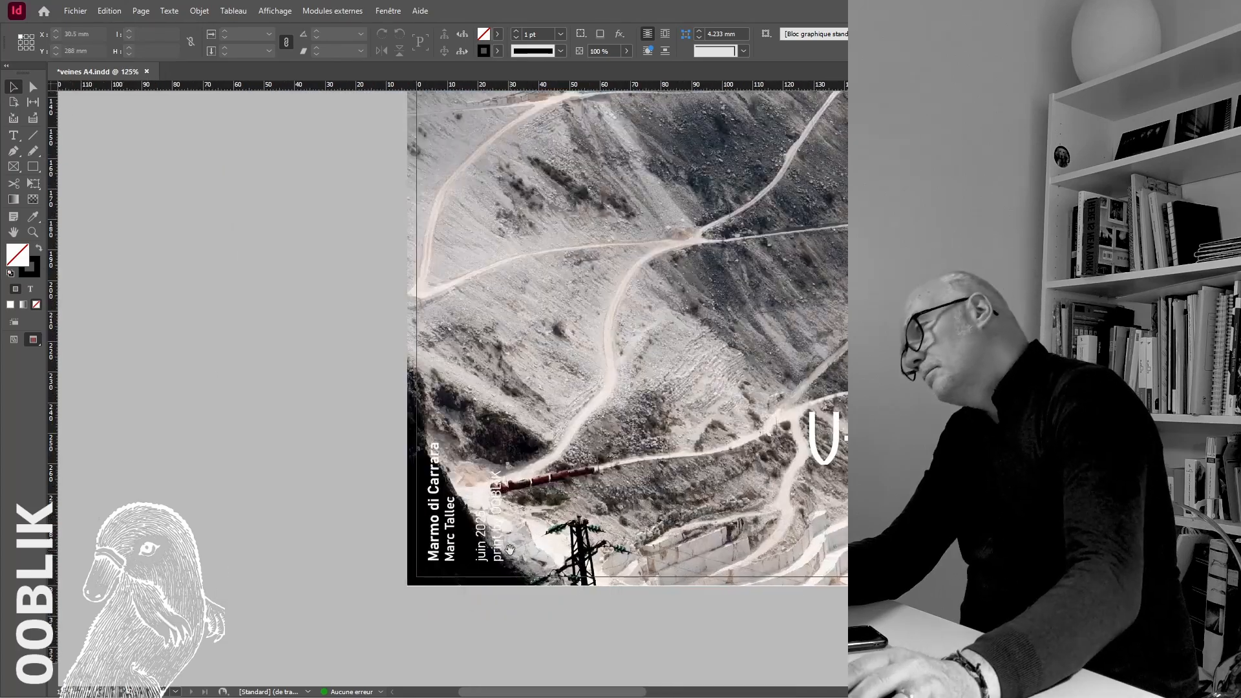
{"action": "key", "text": "ctrl+minus"}
{"action": "key", "text": "ctrl+minus"}
{"action": "key", "text": "ctrl+minus"}
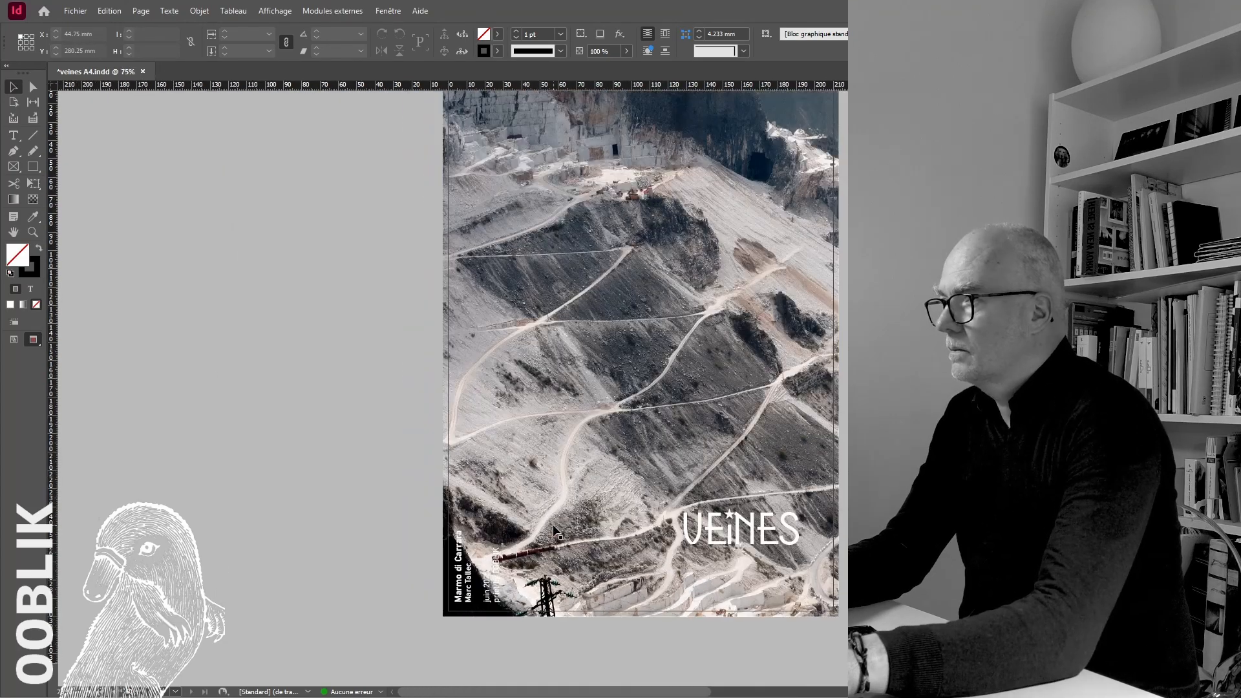
{"action": "left_click", "coordinate": [520, 402]}
Undo the rotation and repositioning of the credit block
{"action": "key", "text": "ctrl+z"}
{"action": "key", "text": "ctrl+z"}
{"action": "key", "text": "ctrl+z"}
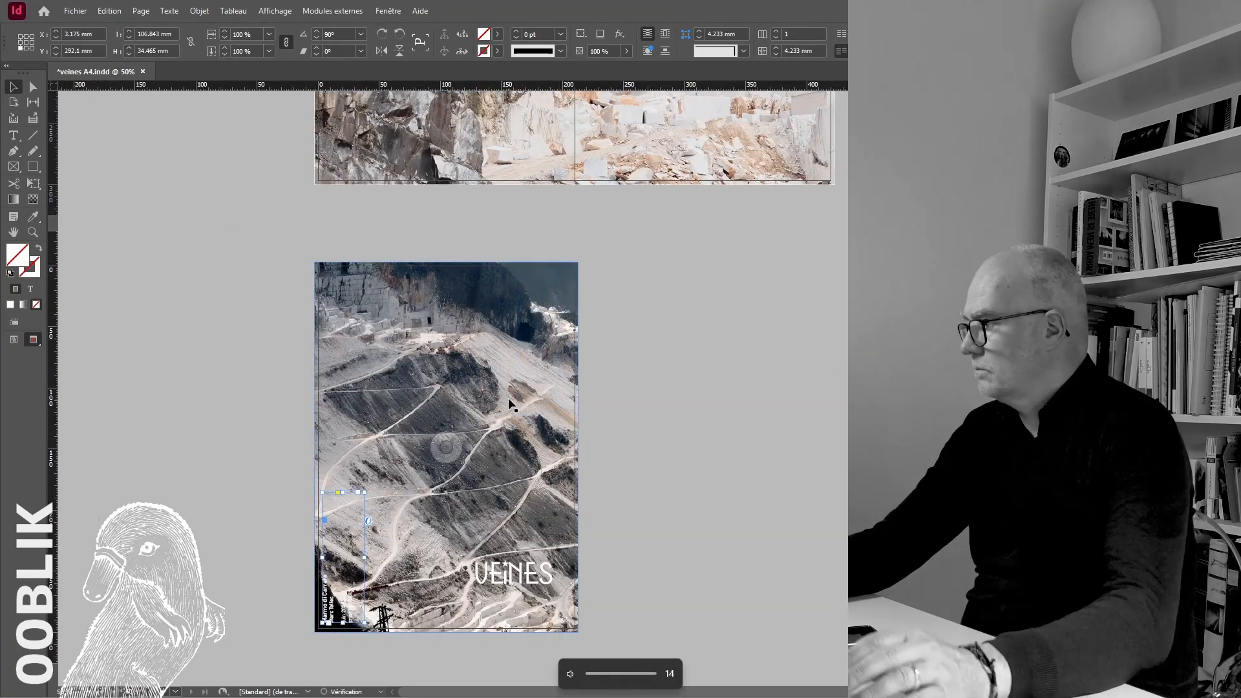
{"action": "left_click", "coordinate": [270, 515]}
Try moving the credit block and VEINES title together closer to the back cover's lower edge, and undo the move
{"action": "scroll", "coordinate": [359, 560], "scroll_direction": "up", "scroll_amount": 1}
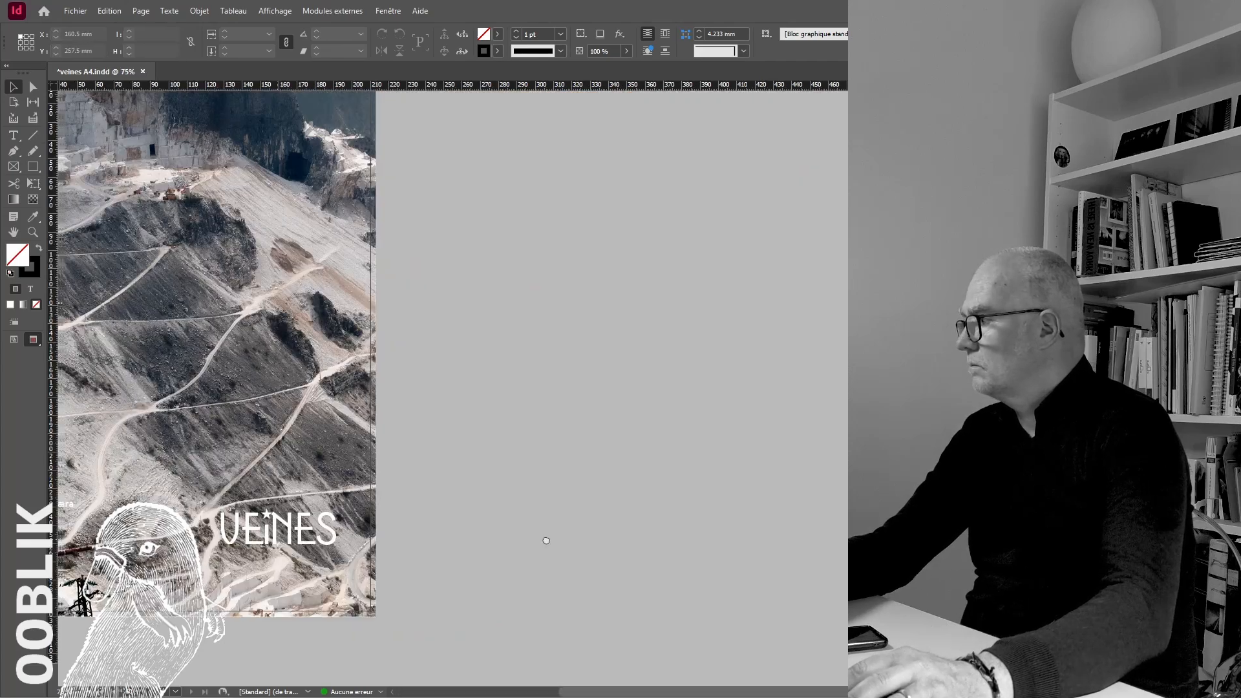
{"action": "scroll", "coordinate": [546, 542], "scroll_direction": "left", "scroll_amount": 5}
{"action": "left_click", "coordinate": [546, 542]}
{"action": "left_click", "coordinate": [13, 340]}
{"action": "left_click", "coordinate": [143, 480]}
{"action": "key", "text": "w"}
{"action": "left_click", "coordinate": [484, 527]}
{"action": "left_click", "coordinate": [737, 534], "text": "shift"}
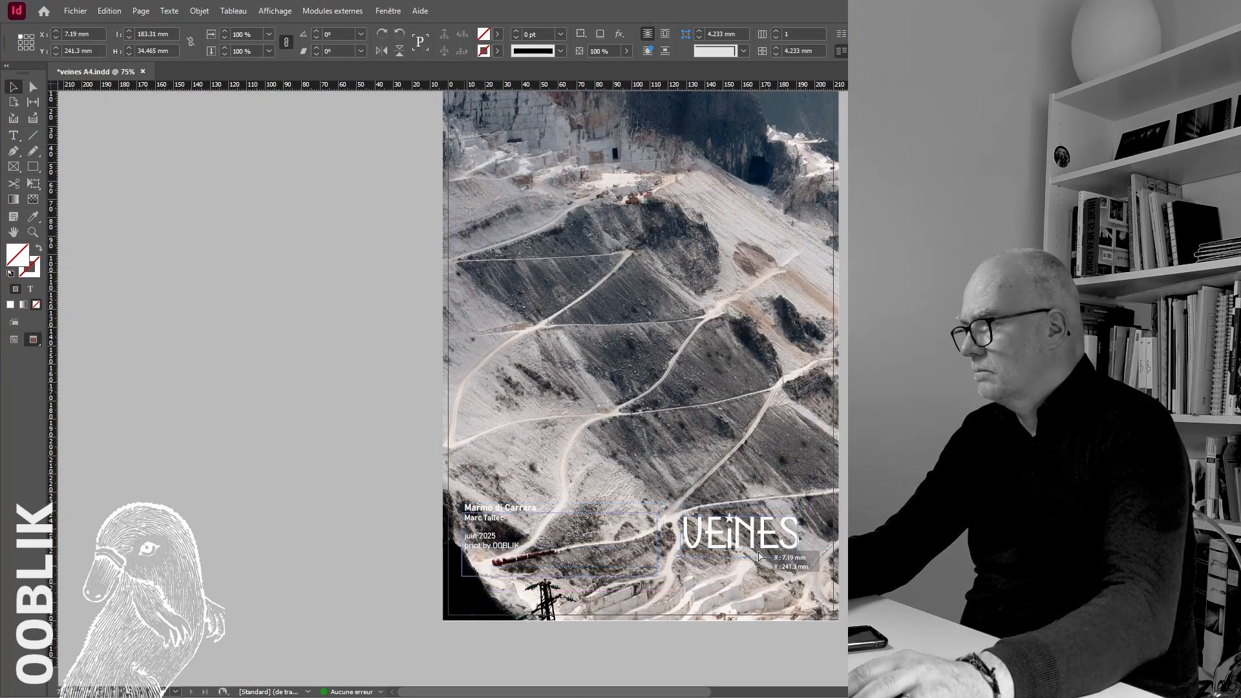
{"action": "left_click_drag", "start_coordinate": [737, 534], "coordinate": [728, 574]}
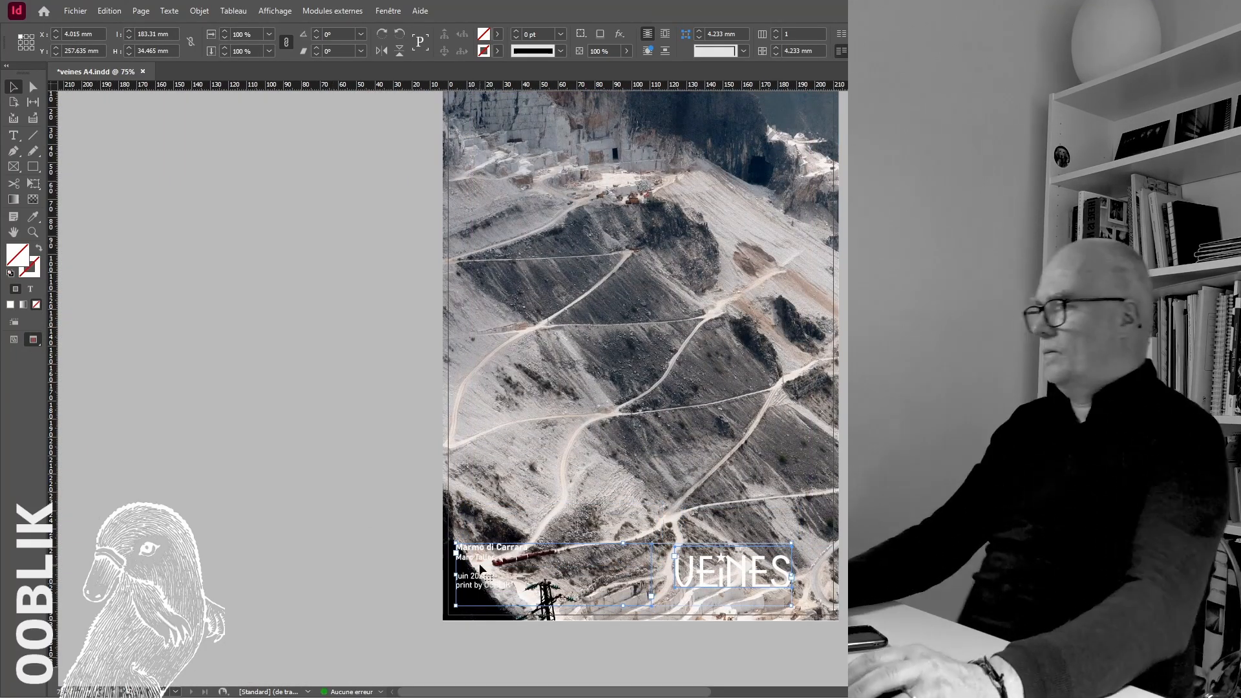
{"action": "key", "text": "ctrl+z"}
Save the document with the finished back cover
{"action": "left_click", "coordinate": [362, 491]}
{"action": "key", "text": "ctrl+s"}
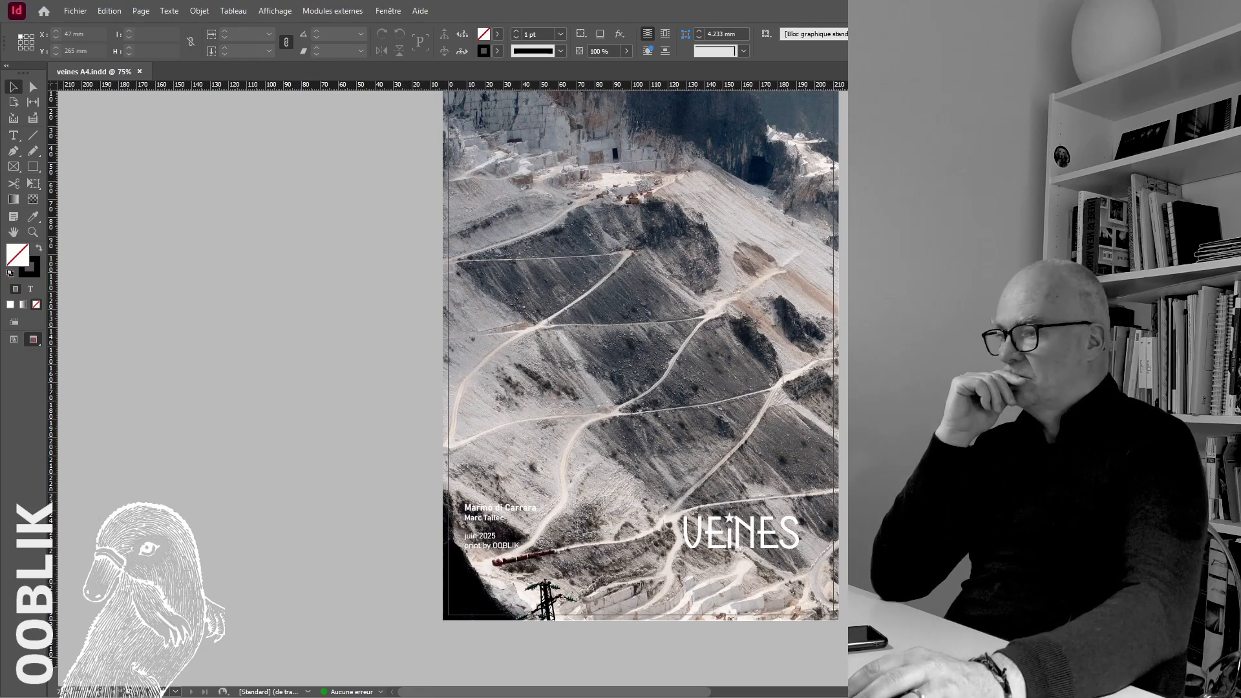
{"action": "scroll", "coordinate": [645, 388], "scroll_direction": "up", "scroll_amount": 15}
{"action": "scroll", "coordinate": [646, 387], "scroll_direction": "down", "scroll_amount": 15}
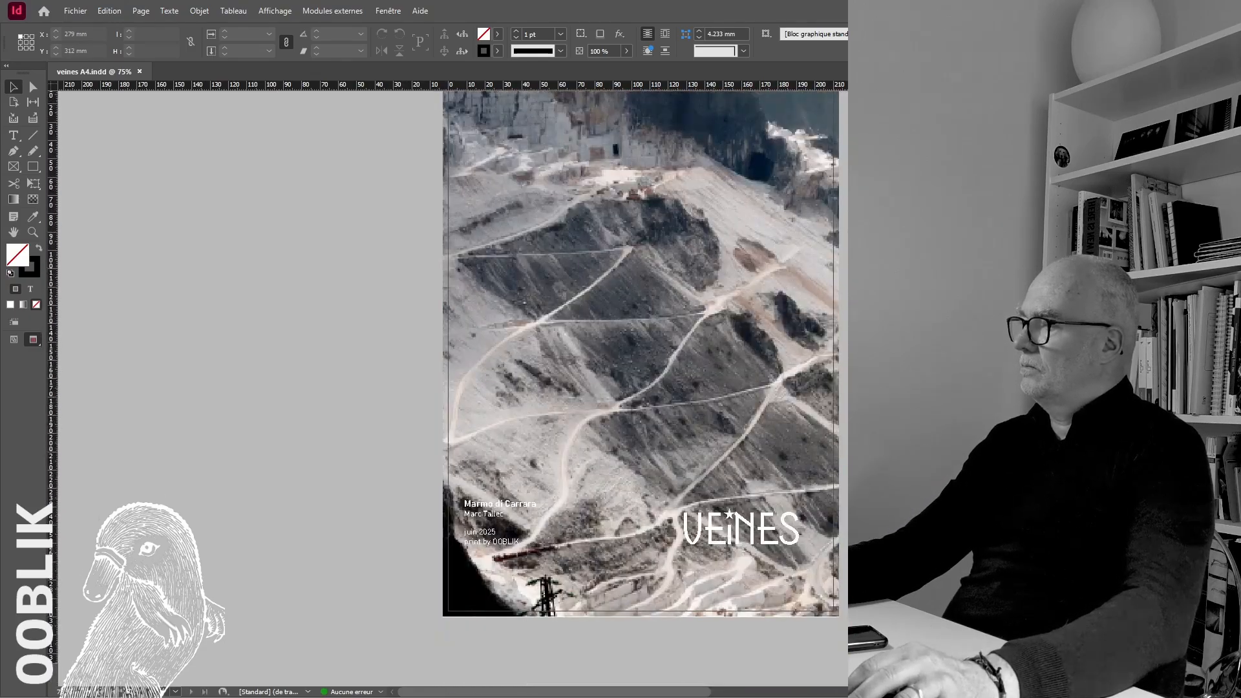
Look over all the book's spreads at a small scale and return to the front cover
{"action": "key", "text": "ctrl+minus"}
{"action": "key", "text": "ctrl+minus"}
{"action": "key", "text": "ctrl+minus"}
{"action": "scroll", "coordinate": [228, 185], "scroll_direction": "up", "scroll_amount": 15}
{"action": "scroll", "coordinate": [228, 185], "scroll_direction": "down", "scroll_amount": 10}
{"action": "scroll", "coordinate": [453, 388], "scroll_direction": "down", "scroll_amount": 15}
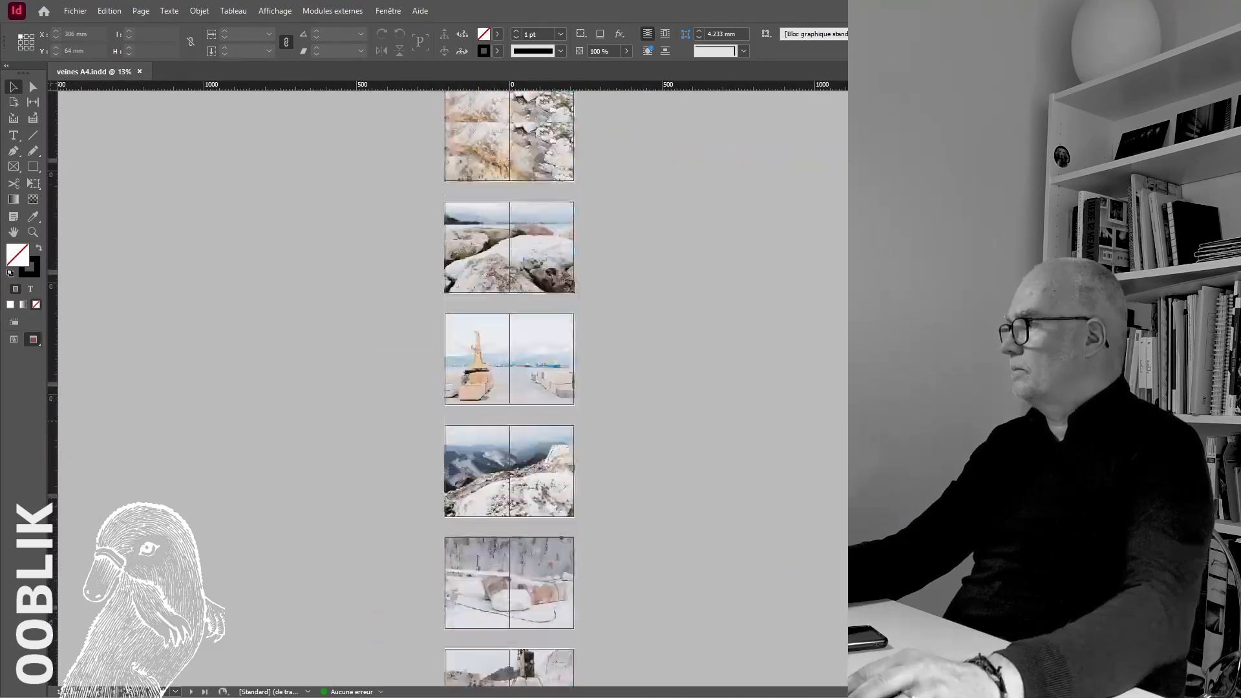
{"action": "scroll", "coordinate": [453, 388], "scroll_direction": "up", "scroll_amount": 20}
{"action": "key", "text": "ctrl+plus"}
{"action": "key", "text": "ctrl+plus"}
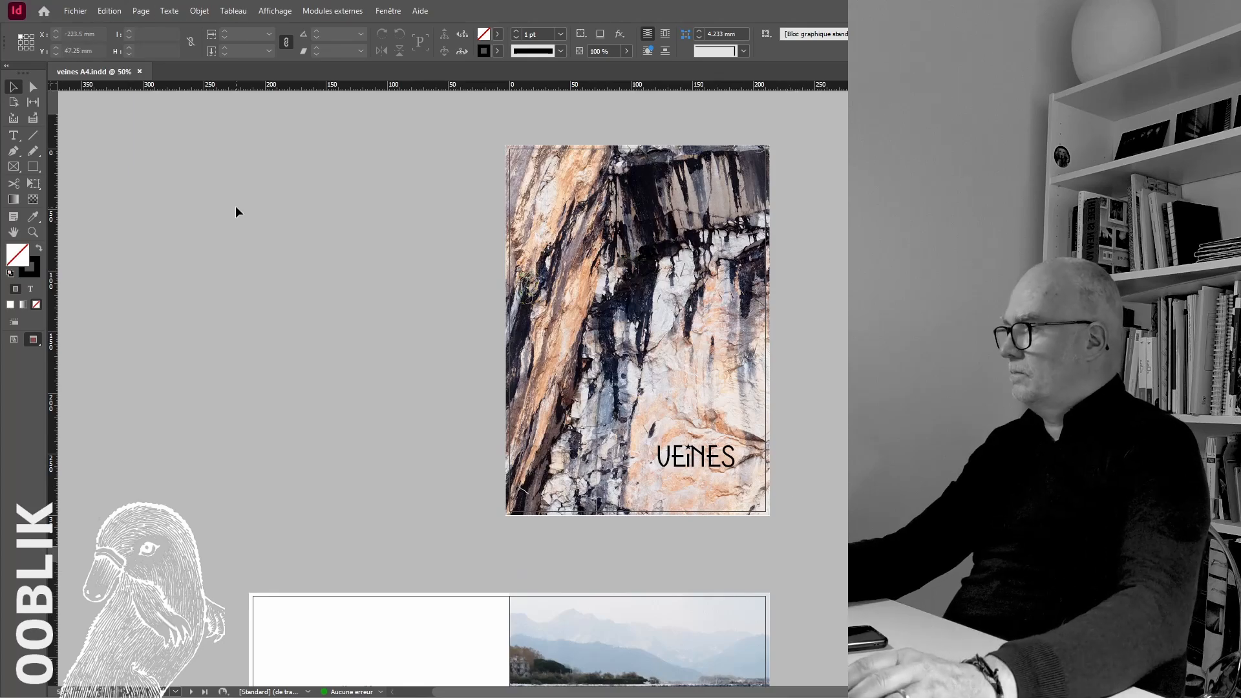
Start a PDF export with the [PDF/X-4:2008] preset, saving the file as veines A4.pdf
{"action": "scroll", "coordinate": [608, 408], "scroll_direction": "down", "scroll_amount": 1}
{"action": "left_click", "coordinate": [75, 11]}
{"action": "mouse_move", "coordinate": [203, 270]}
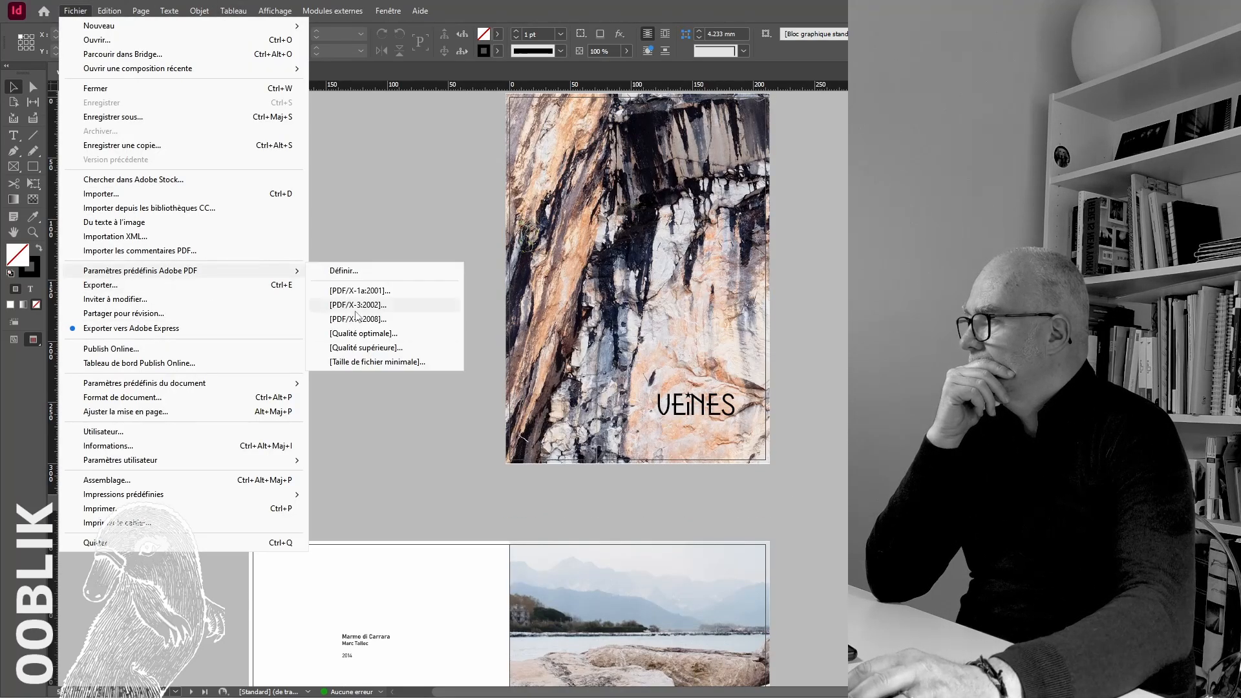
{"action": "left_click", "coordinate": [354, 307]}
{"action": "left_click", "coordinate": [989, 556]}
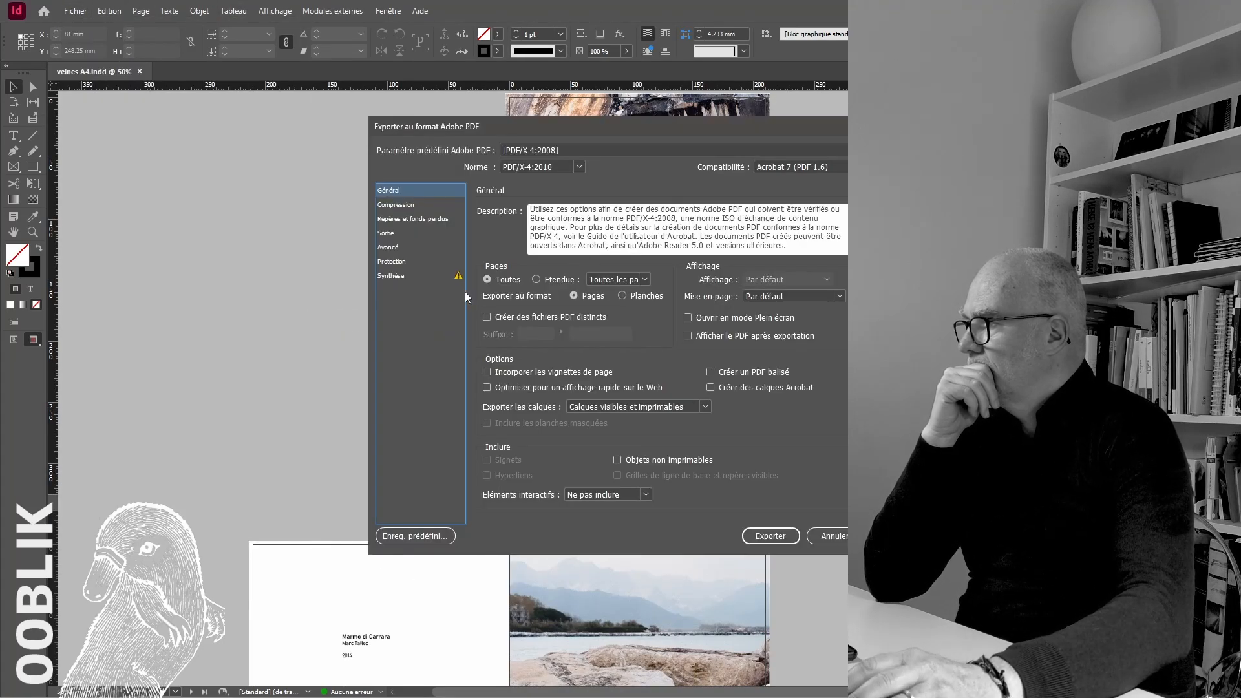
Apply the document's bleed settings, review the colour output options and export the PDF
{"action": "left_click", "coordinate": [397, 205]}
{"action": "left_click", "coordinate": [412, 219]}
{"action": "left_click", "coordinate": [489, 347]}
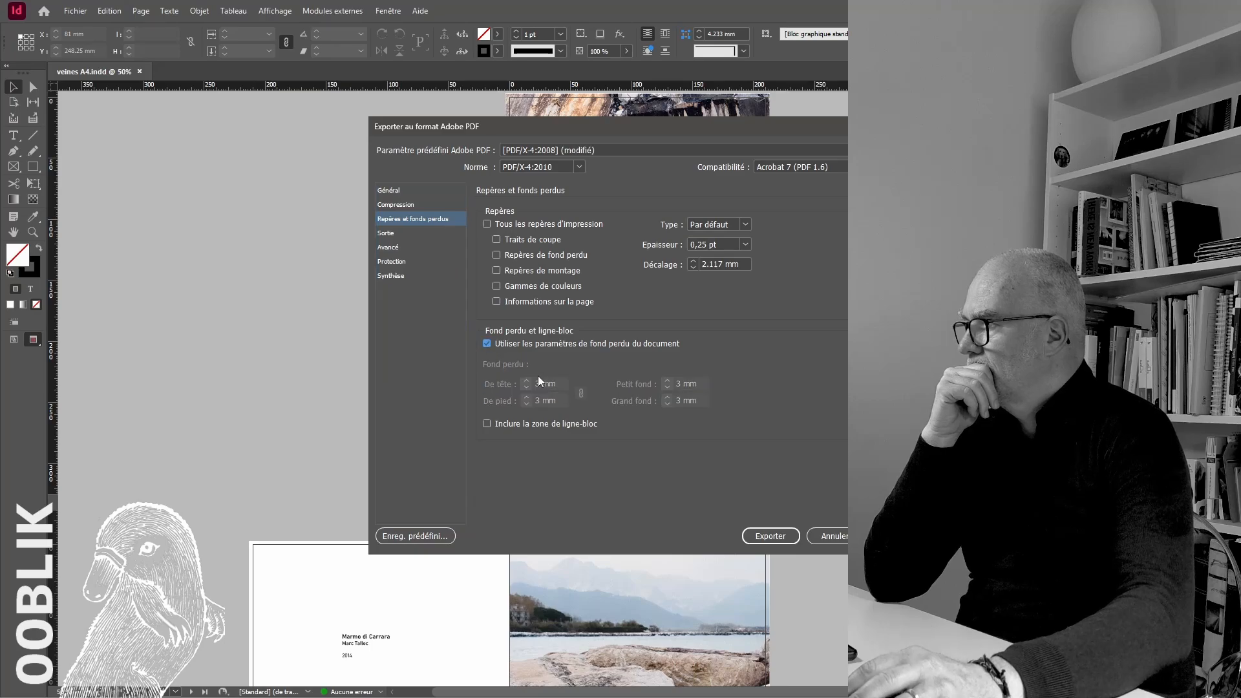
{"action": "left_click", "coordinate": [386, 233]}
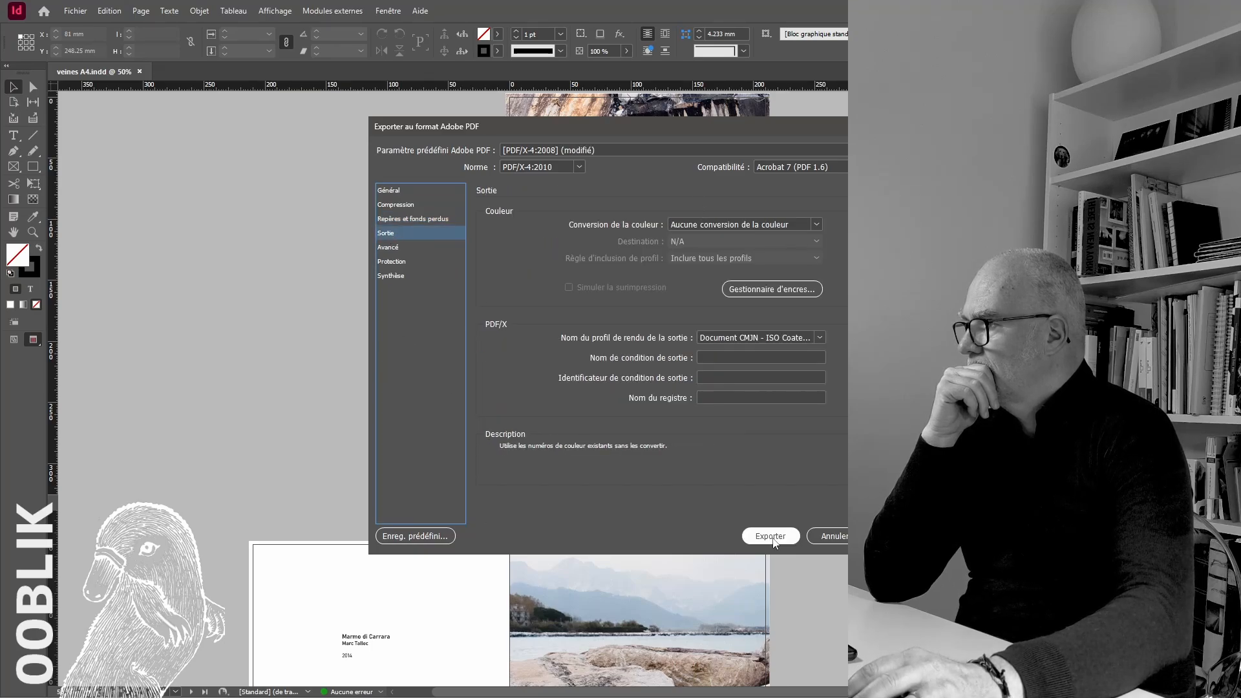
{"action": "left_click", "coordinate": [770, 537]}
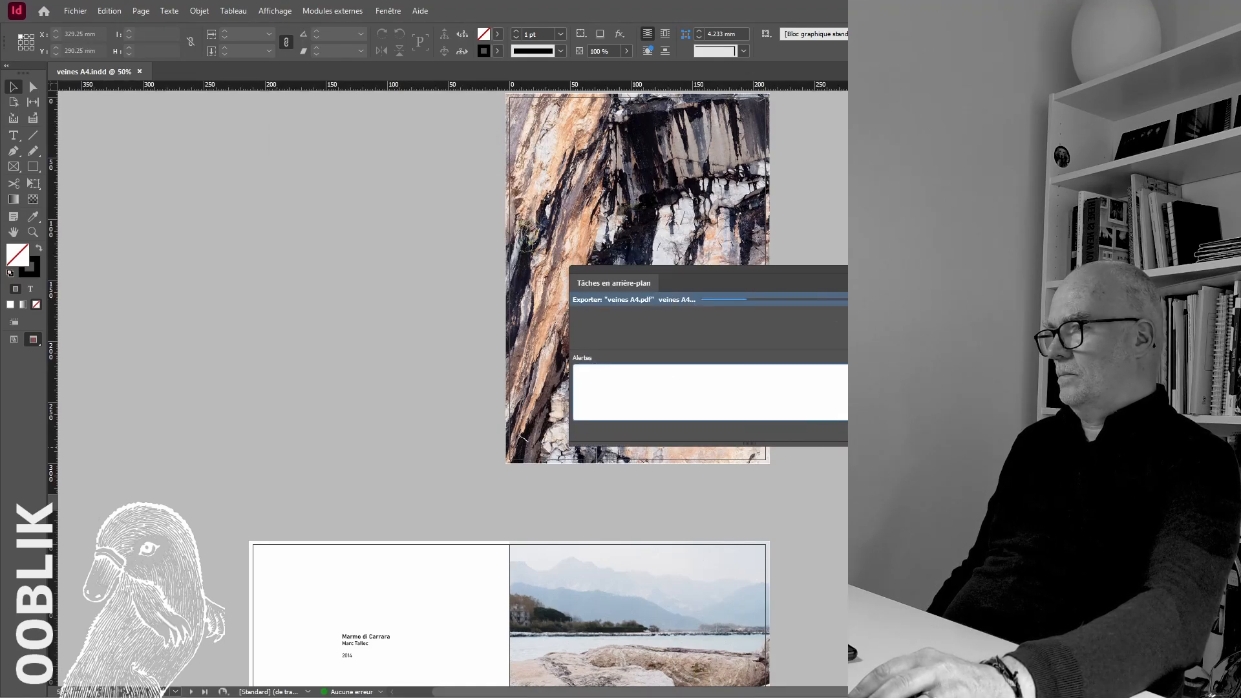
{"action": "left_click_drag", "start_coordinate": [806, 267], "coordinate": [815, 320]}
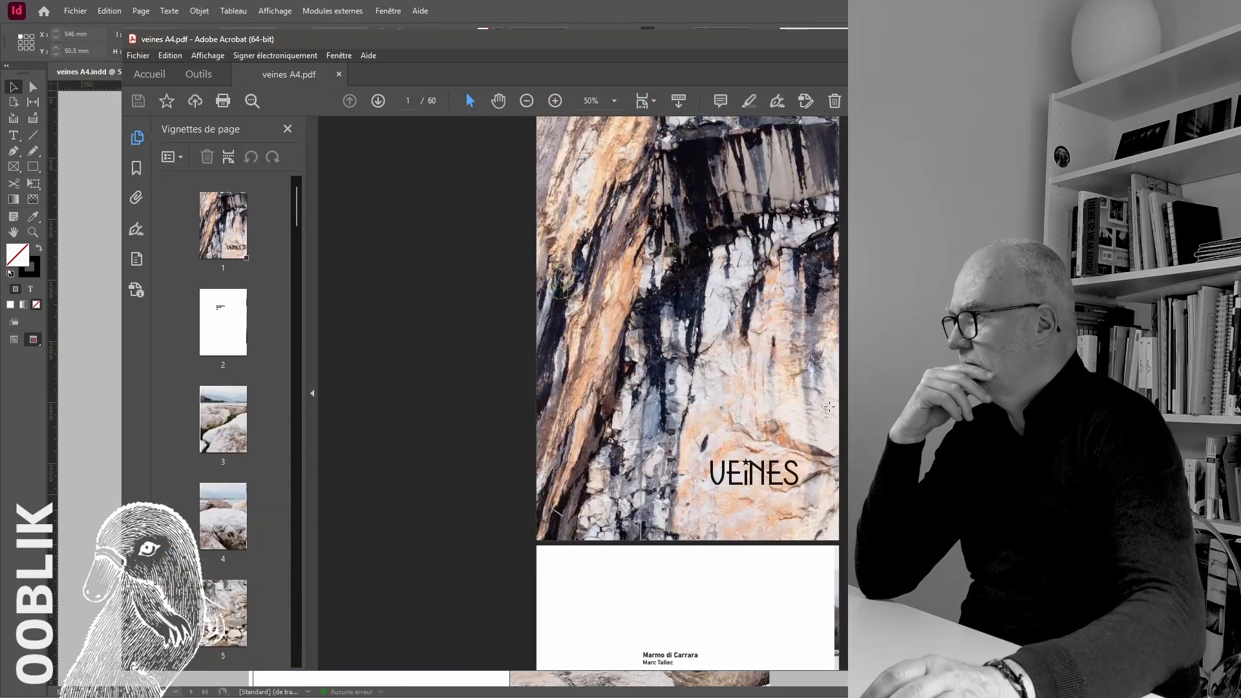
Switch to Acrobat and check the exported PDF's page format in its document properties
{"action": "left_click", "coordinate": [138, 55]}
{"action": "left_click", "coordinate": [170, 334]}
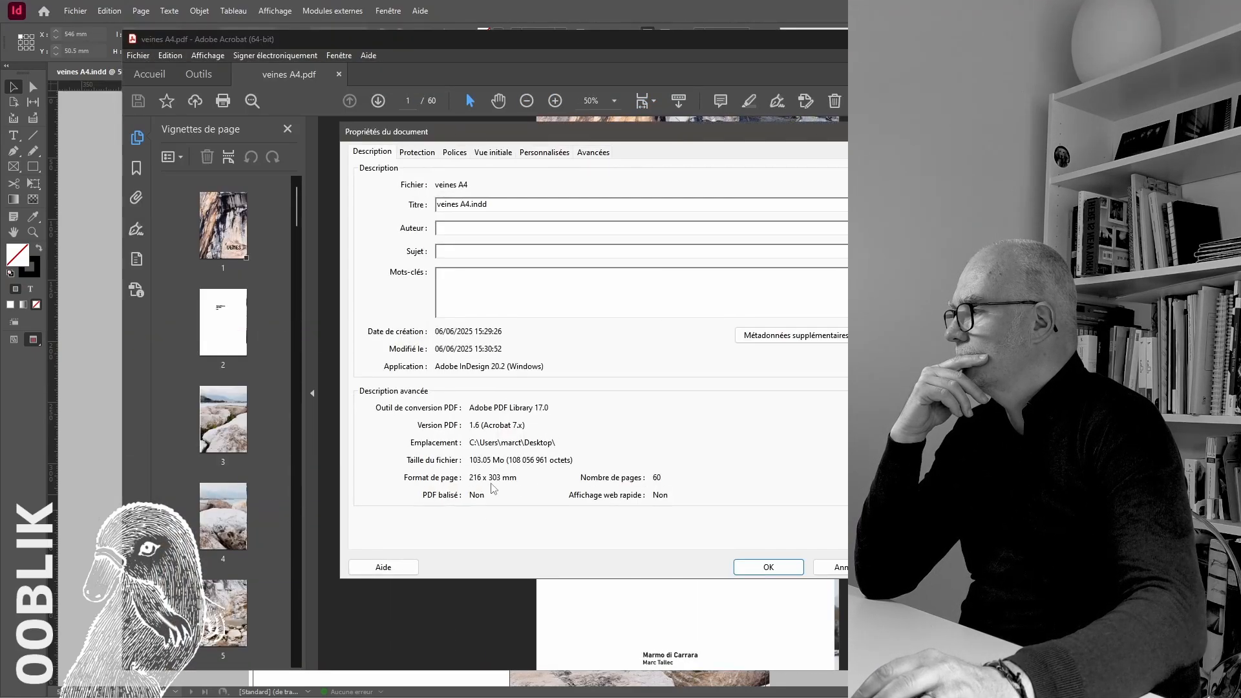
{"action": "key", "text": "Return"}
Enable the display of art, trim and bleed boxes in Acrobat's page display preferences
{"action": "left_click", "coordinate": [170, 55]}
{"action": "left_click", "coordinate": [194, 433]}
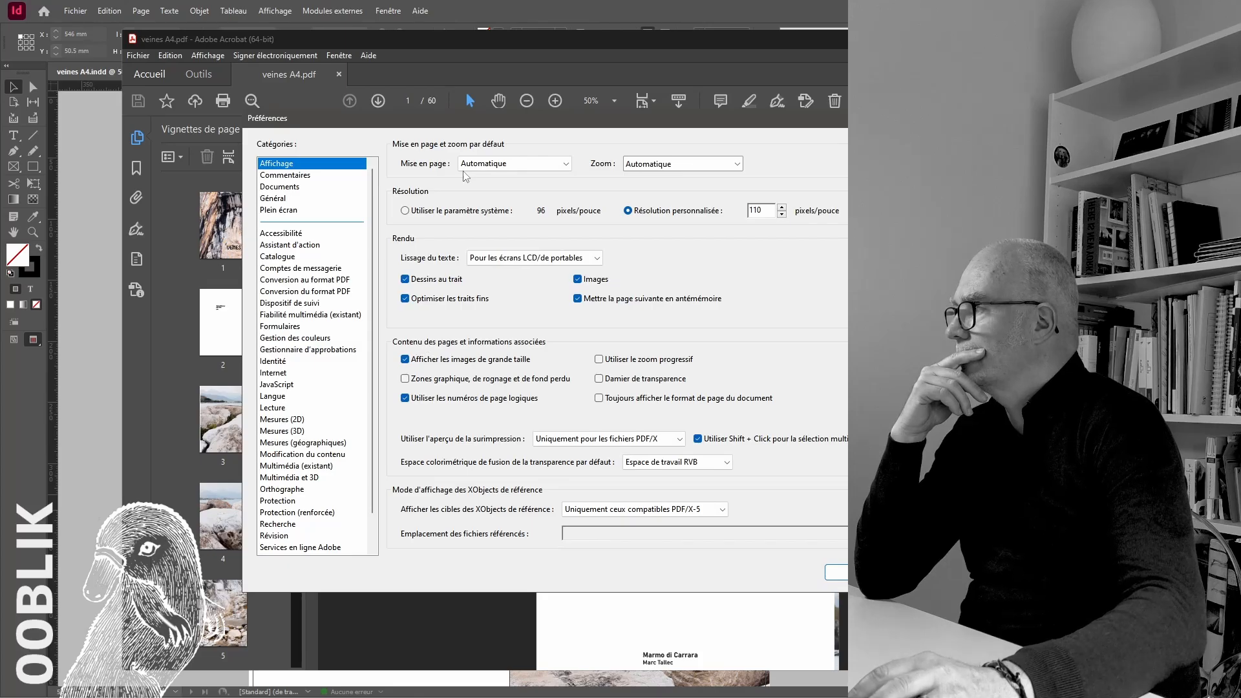
{"action": "key", "text": "Escape"}
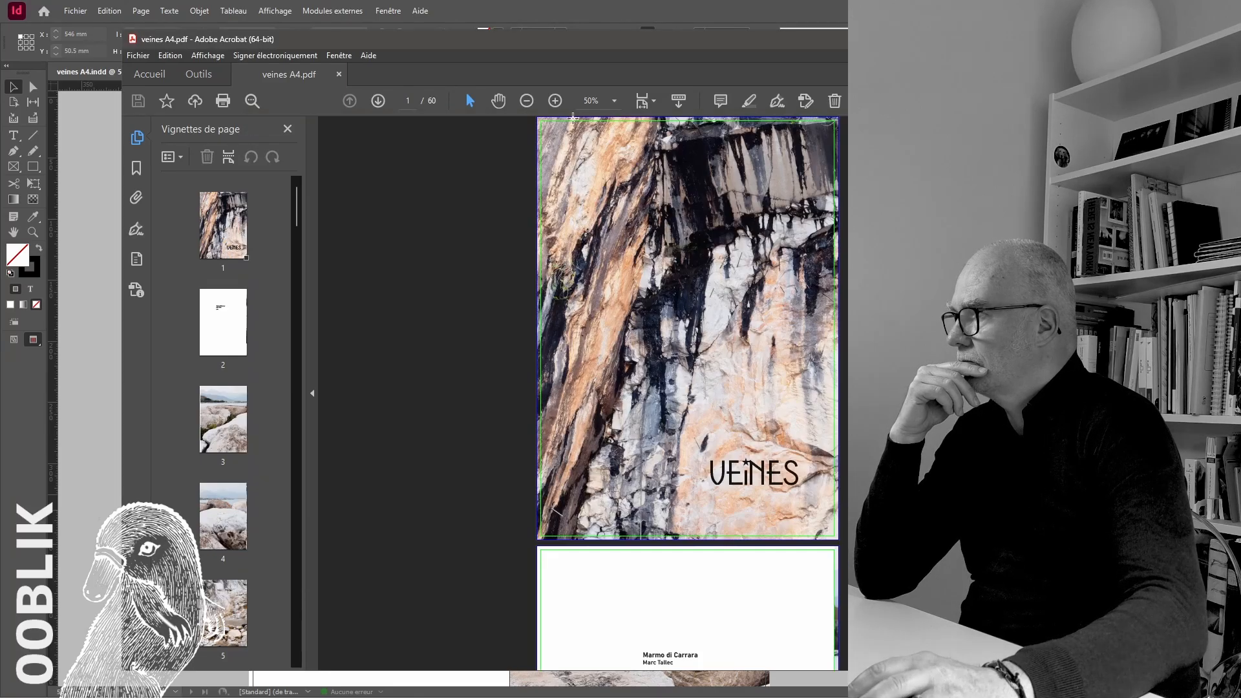
Check the trim and bleed boxes across the PDF pages from the cover to page 60, and close the file
{"action": "key", "text": "ctrl+0"}
{"action": "scroll", "coordinate": [669, 393], "scroll_direction": "down", "scroll_amount": 2}
{"action": "scroll", "coordinate": [670, 393], "scroll_direction": "down", "scroll_amount": 20}
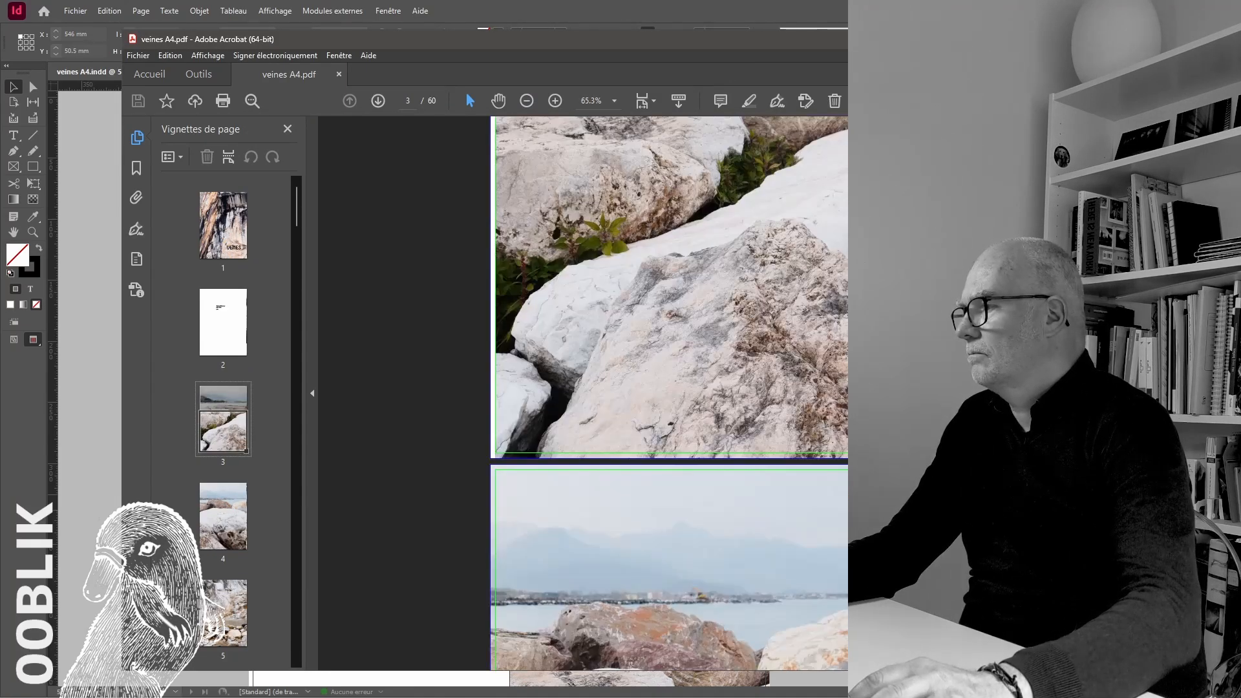
{"action": "scroll", "coordinate": [670, 394], "scroll_direction": "down", "scroll_amount": 20}
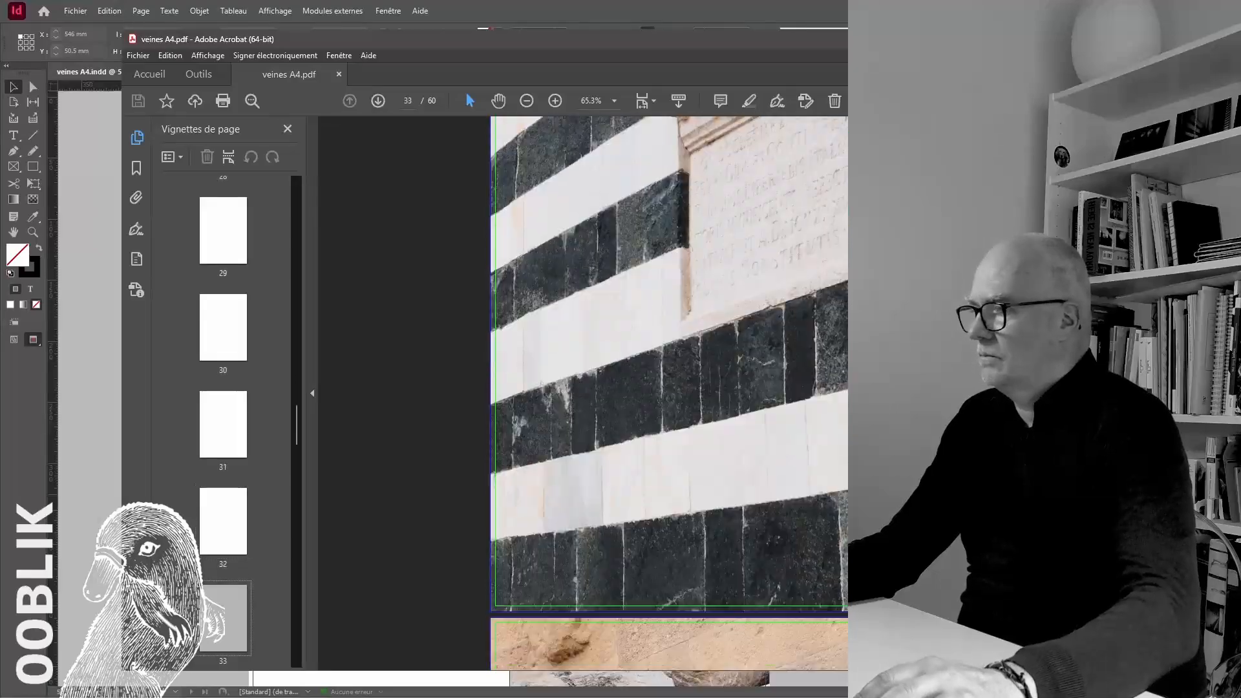
{"action": "scroll", "coordinate": [670, 393], "scroll_direction": "down", "scroll_amount": 4}
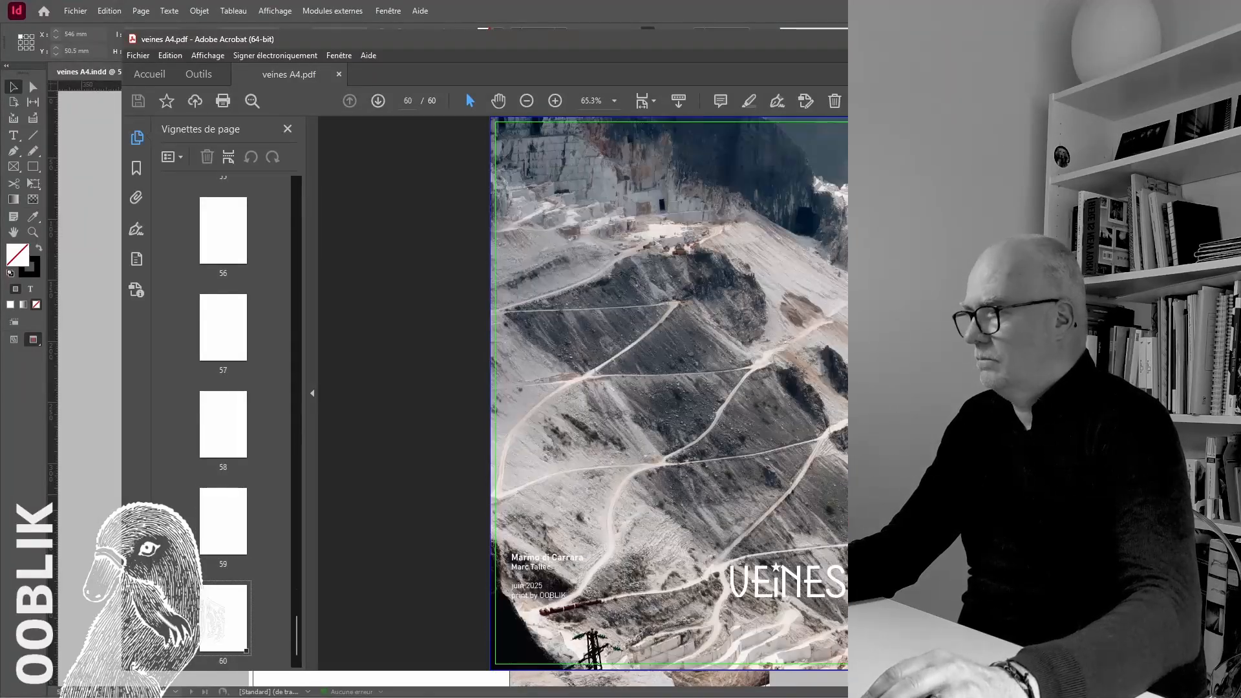
{"action": "left_click", "coordinate": [339, 75]}
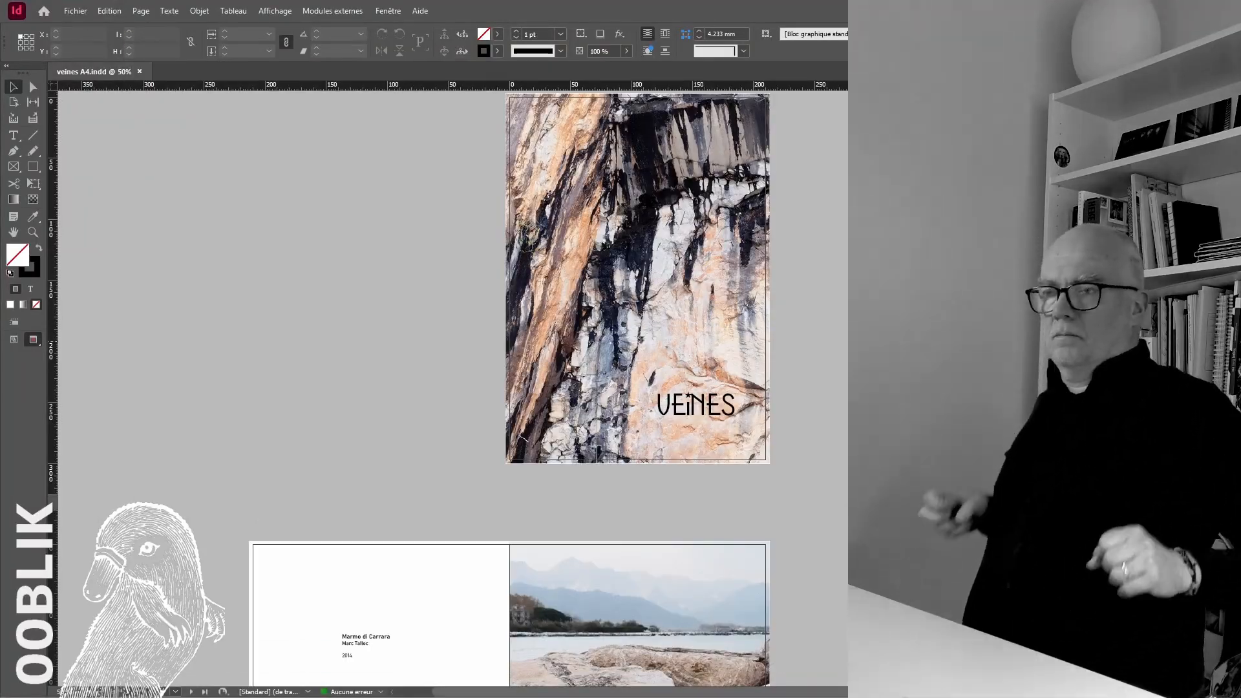